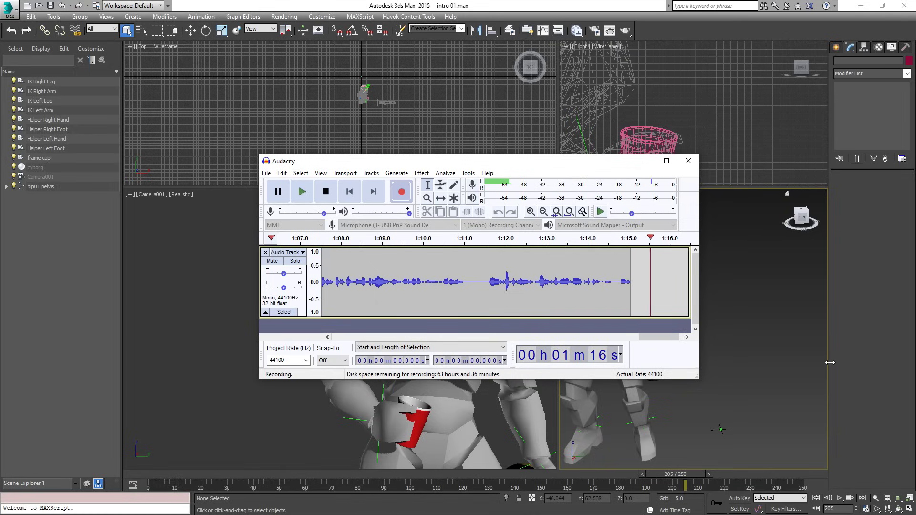
# Play the cup and NOT MILK jug animation and examine the character from the front in the Perspective viewport.
pyautogui.click(767, 372)
pyautogui.moveTo(721, 367); pyautogui.dragTo(787, 359, button='middle')
pyautogui.click(841, 498)
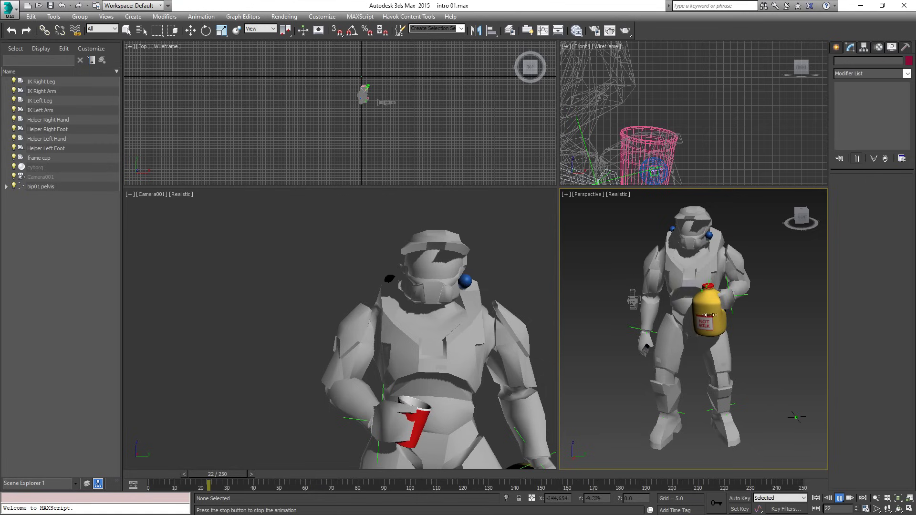
pyautogui.moveTo(754, 363); pyautogui.dragTo(726, 368, button='middle')
pyautogui.scroll(3, 716, 354)
pyautogui.moveTo(685, 300); pyautogui.dragTo(703, 317, button='middle')
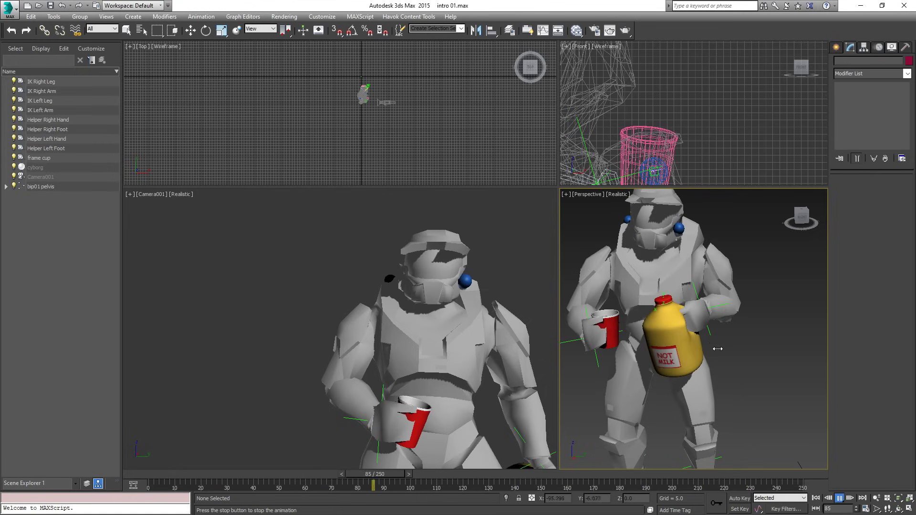
pyautogui.click(840, 499)
# Open the recent scene intro 03 long.max and continue past the missing external files.
pyautogui.click(10, 9)
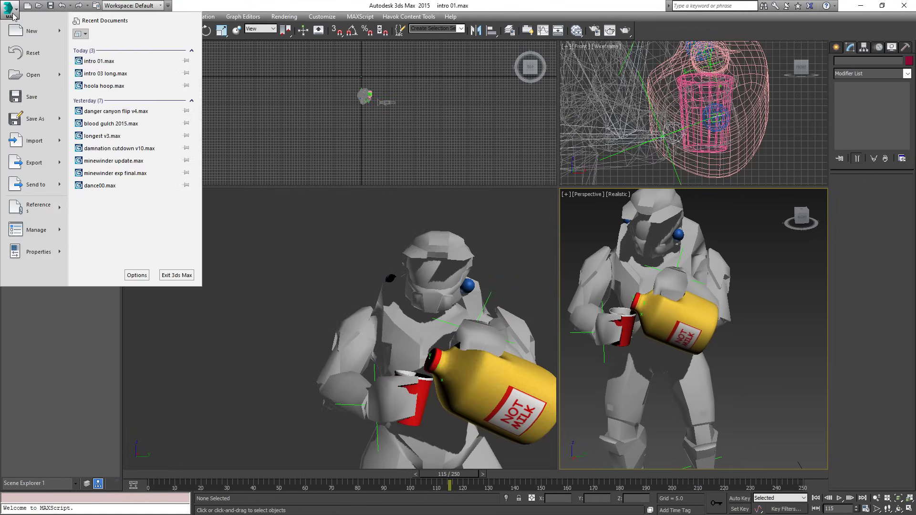
pyautogui.click(152, 75)
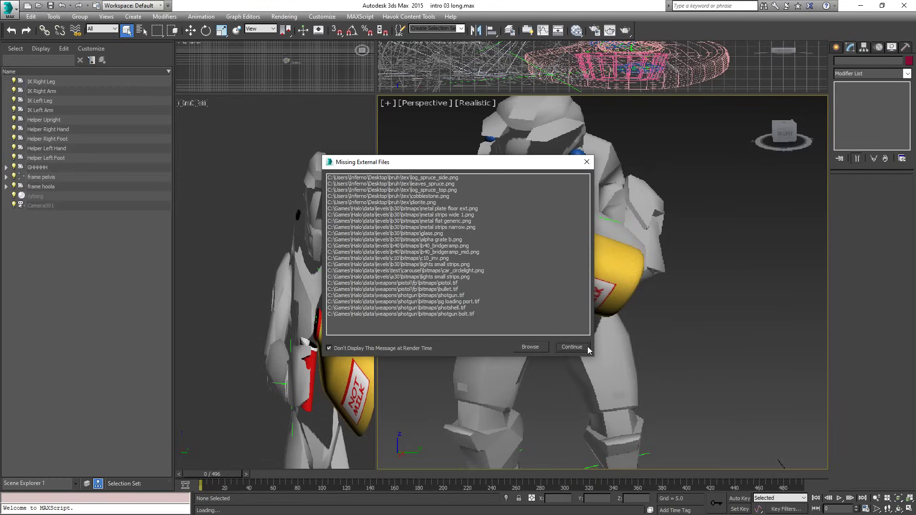
pyautogui.click(577, 346)
# Play the hula-hoop animation, disable the Perspective viewport and stop playback.
pyautogui.click(839, 498)
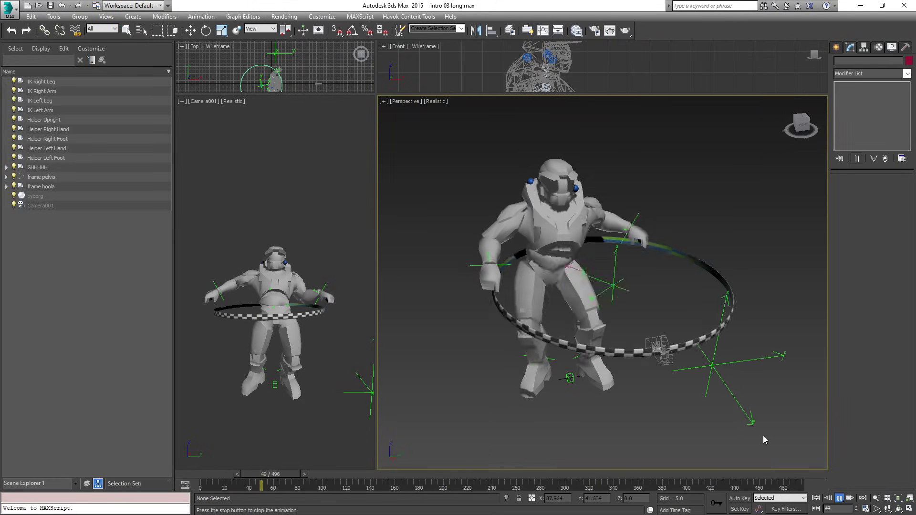
pyautogui.scroll(10, 612, 214)
pyautogui.scroll(-10, 611, 213)
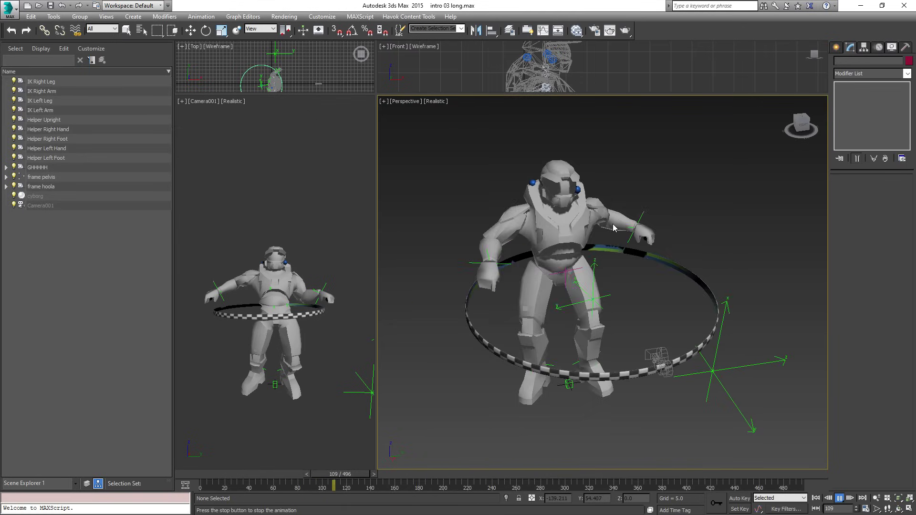
pyautogui.press('d')
pyautogui.press('/')
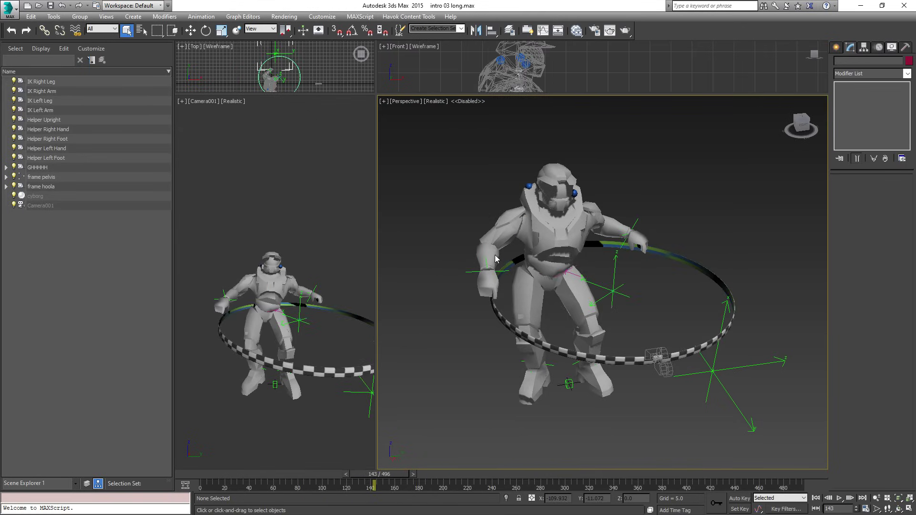
pyautogui.press('m')
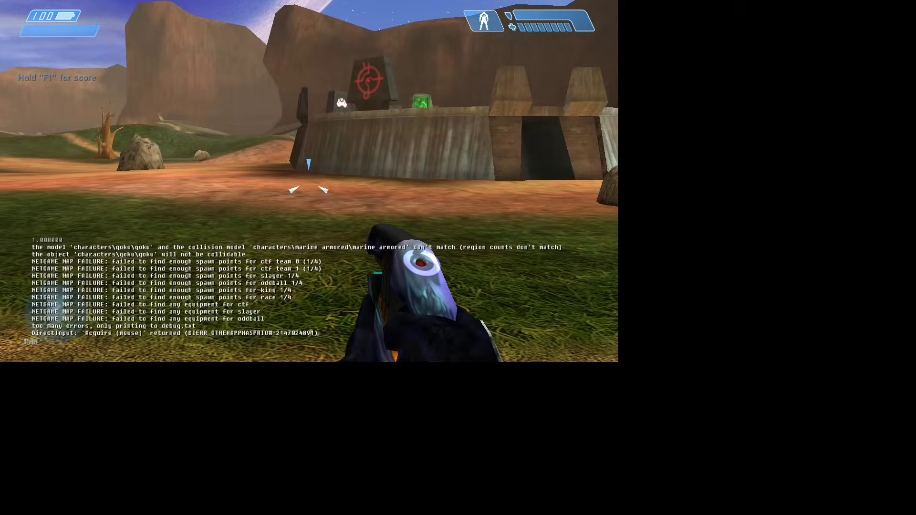
# Switch to the Halo test level and spawn the purple hula-hooping character in front of the base.
pyautogui.press('w')
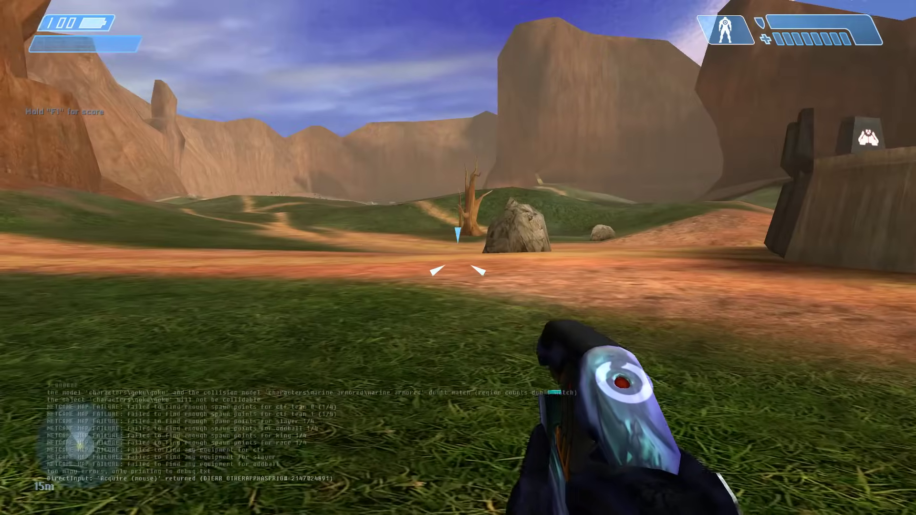
pyautogui.press('s')
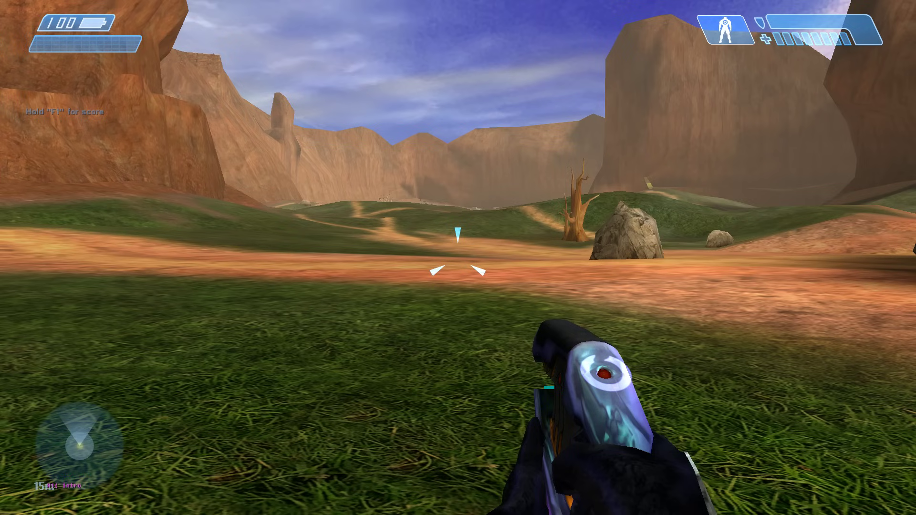
pyautogui.press('a')
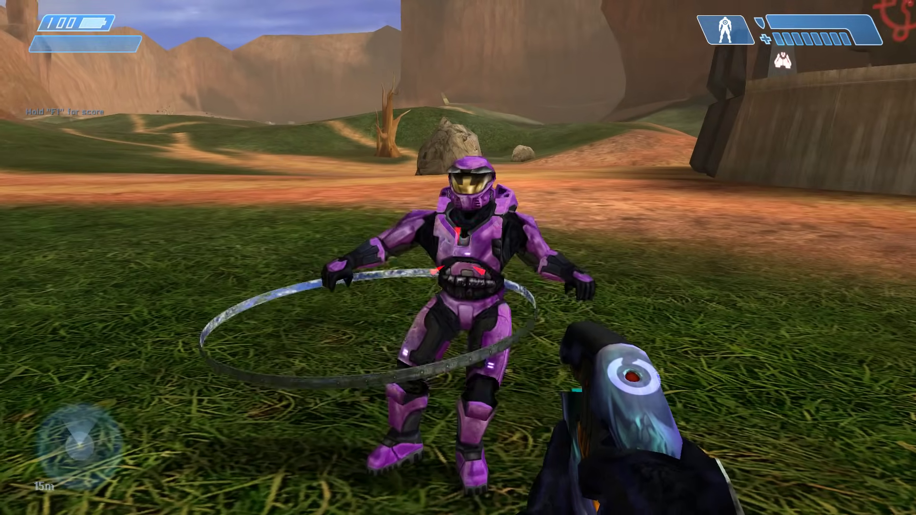
pyautogui.press('w')
pyautogui.press('a')
pyautogui.press('s')
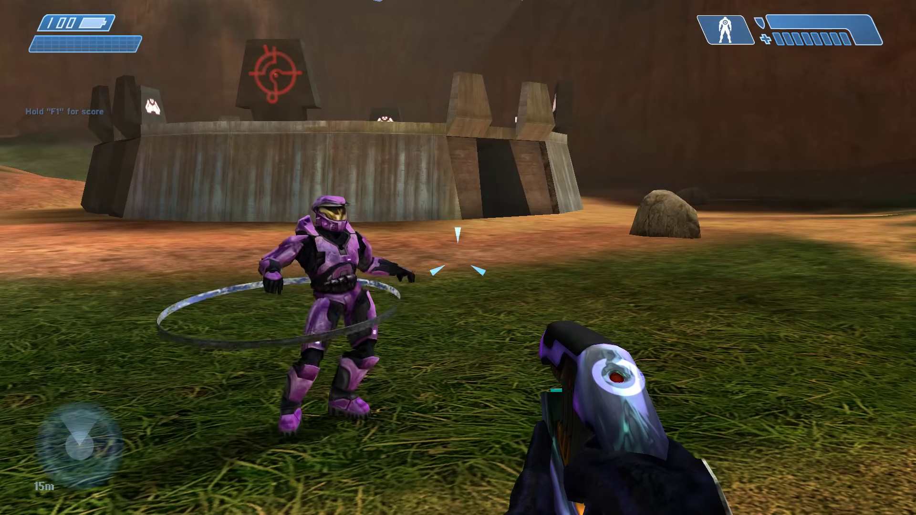
# Strike down the purple character and examine the body and its dropped props in the test level.
pyautogui.press('s')
pyautogui.press('d')
pyautogui.press('w')
pyautogui.press('w')
pyautogui.press('f')
pyautogui.press('a')
pyautogui.press('f')
pyautogui.press('s')
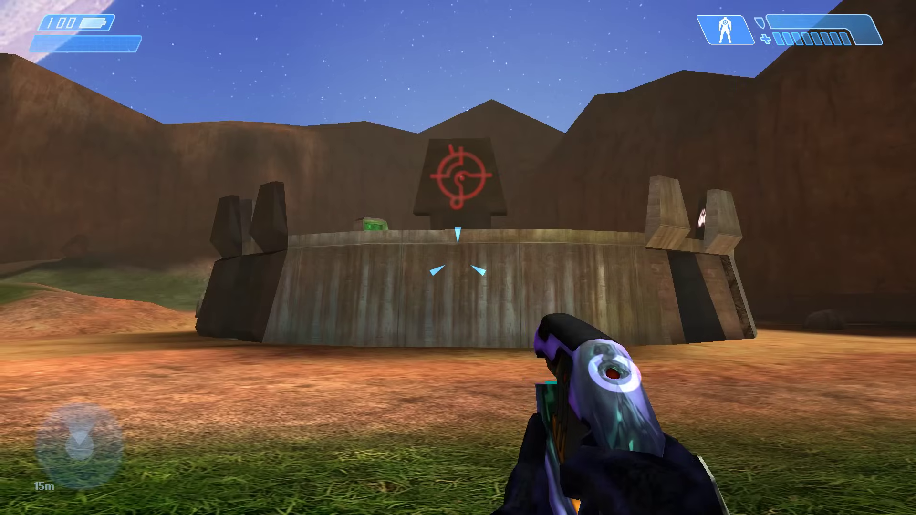
pyautogui.press('s')
pyautogui.press('d')
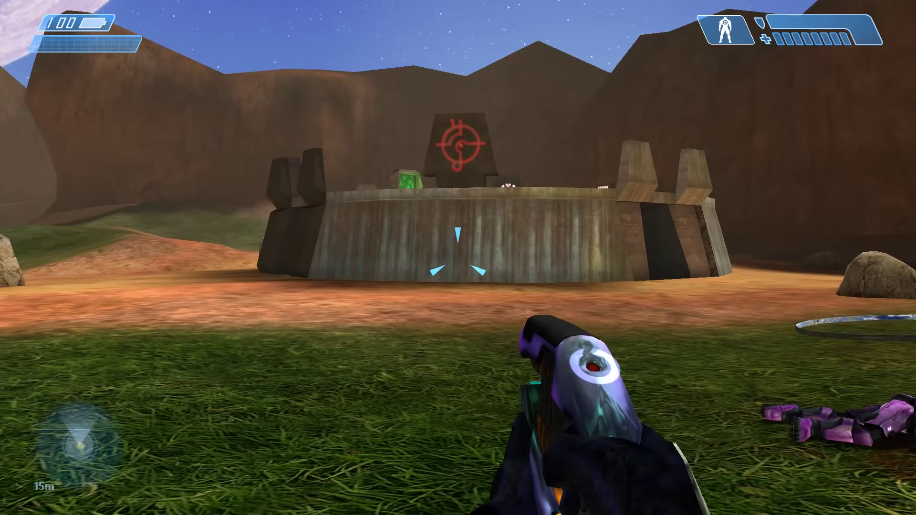
pyautogui.press('s')
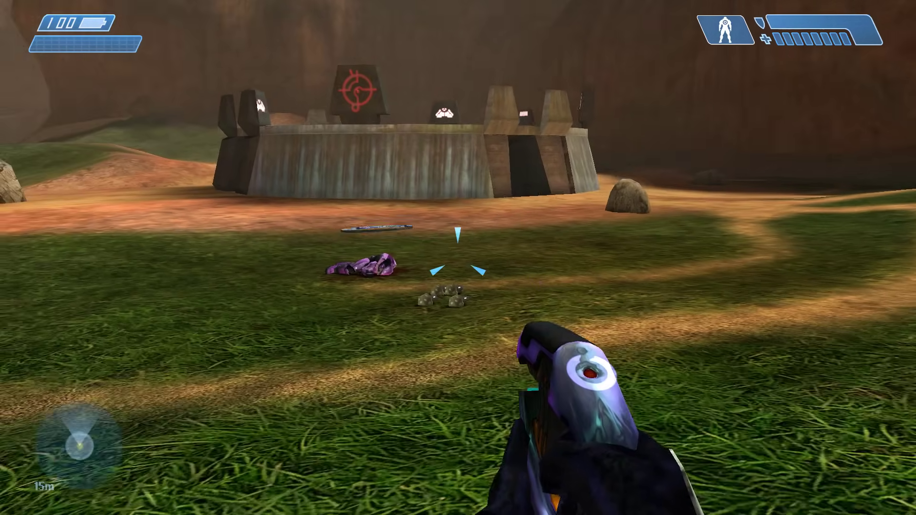
pyautogui.press('s')
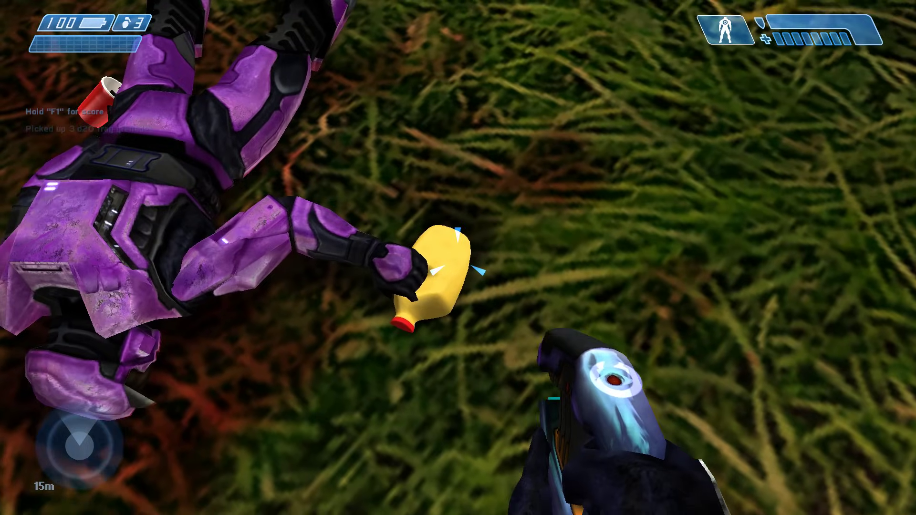
pyautogui.click(459, 257)
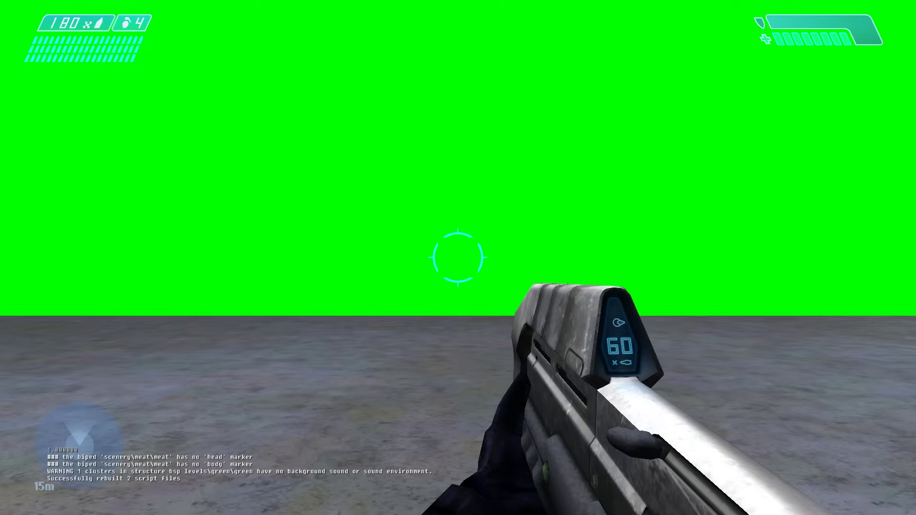
# View the green-screen level with the flying camera and the following camera, and return to first-person view.
pyautogui.press('BackSpace')
pyautogui.press('BackSpace')
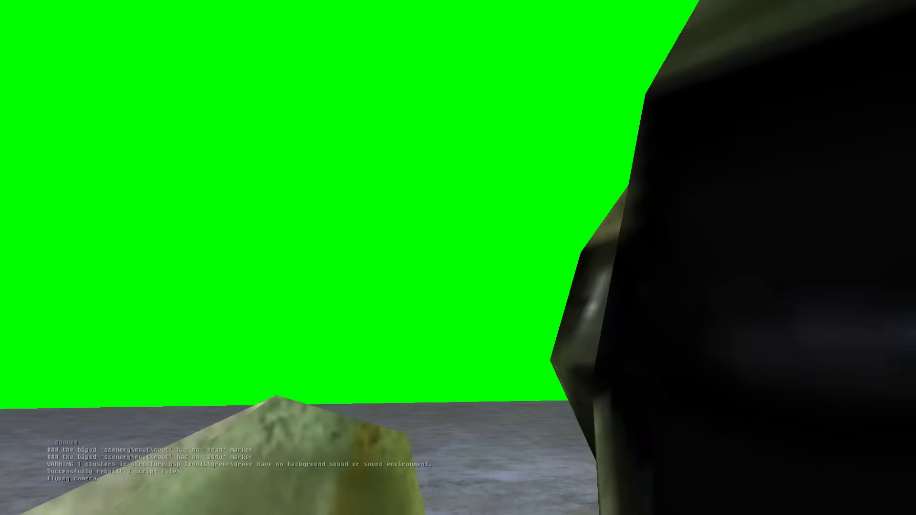
pyautogui.press('s')
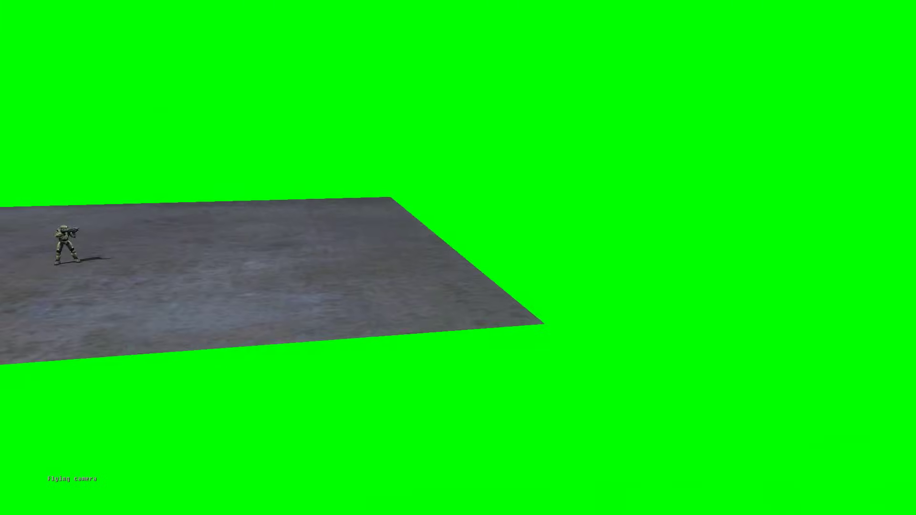
pyautogui.press('d')
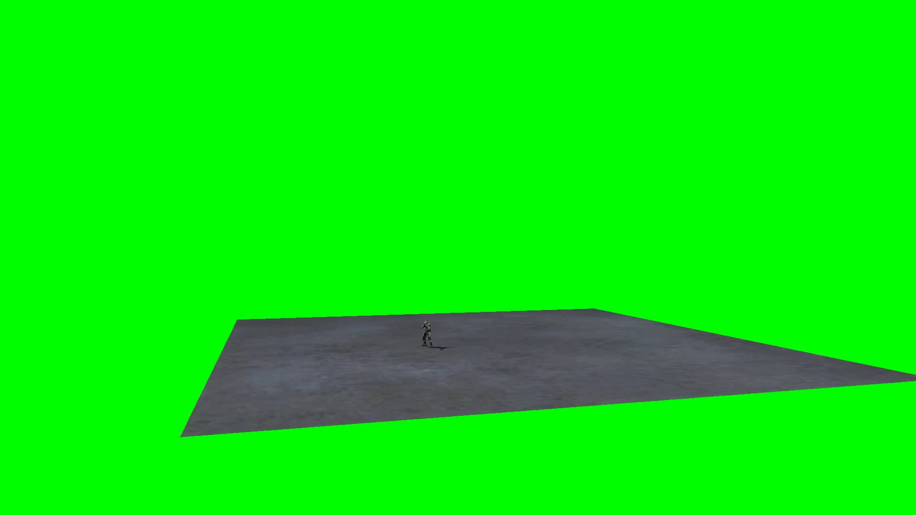
pyautogui.press('w')
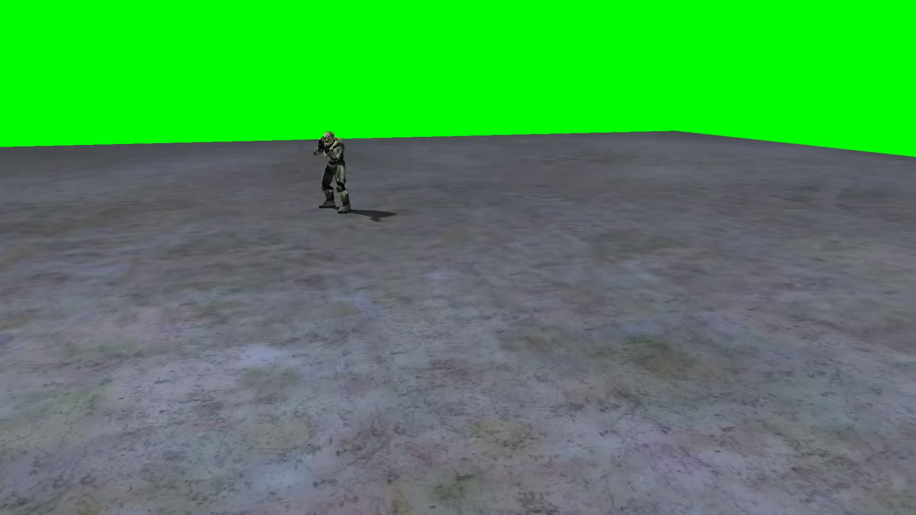
pyautogui.press('BackSpace')
pyautogui.press('w')
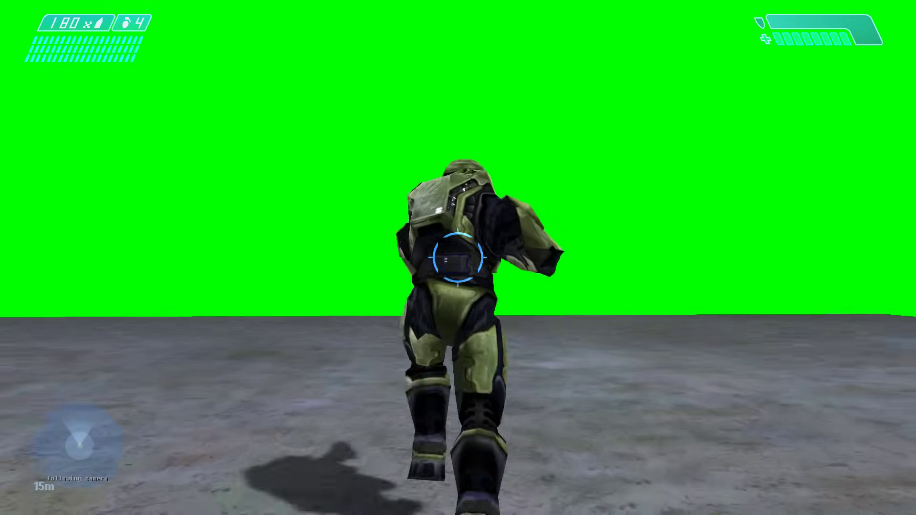
pyautogui.press('BackSpace')
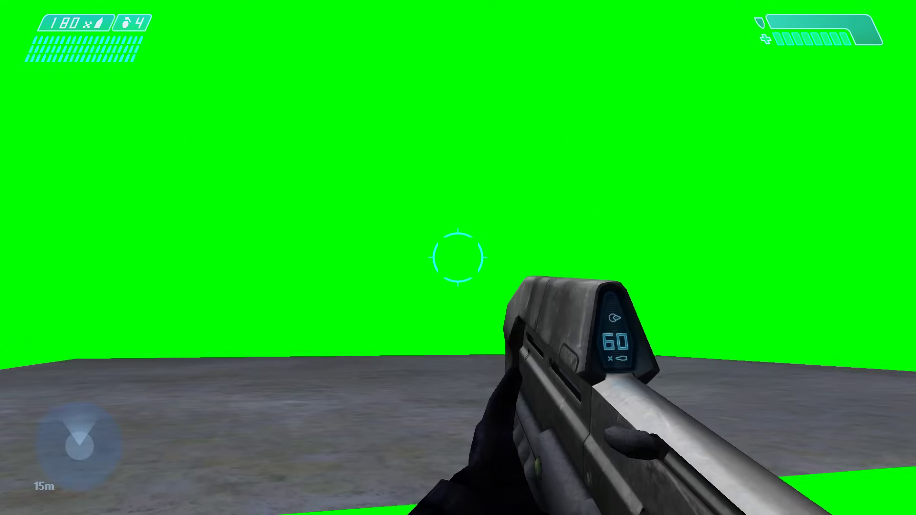
# Run the game_m console script to spawn the purple character holding a controller, and approach the character.
pyautogui.press('w')
pyautogui.click(458, 257)
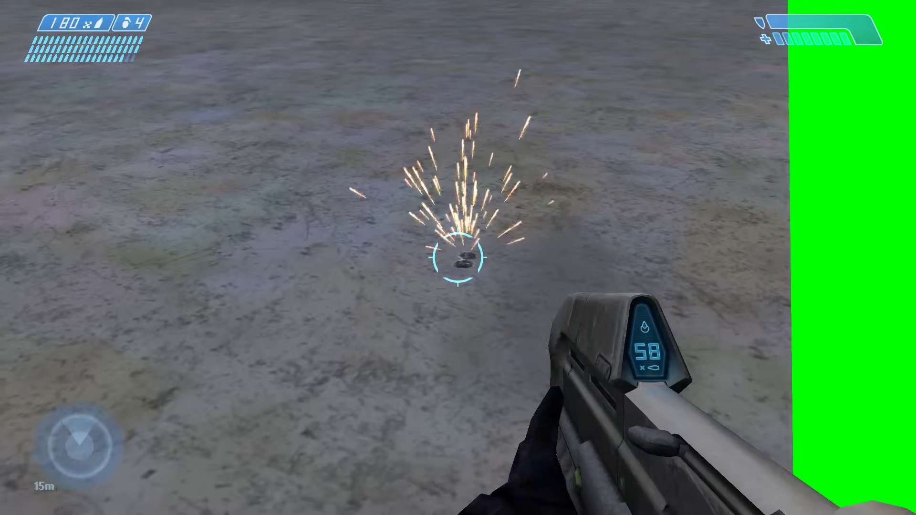
pyautogui.press('a')
pyautogui.press('`')
pyautogui.write('game_m')
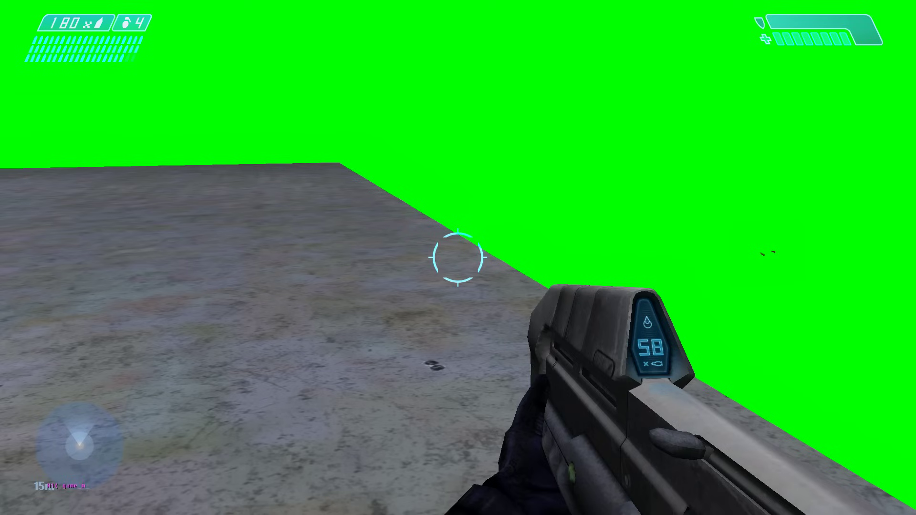
pyautogui.press('Return')
pyautogui.press('w')
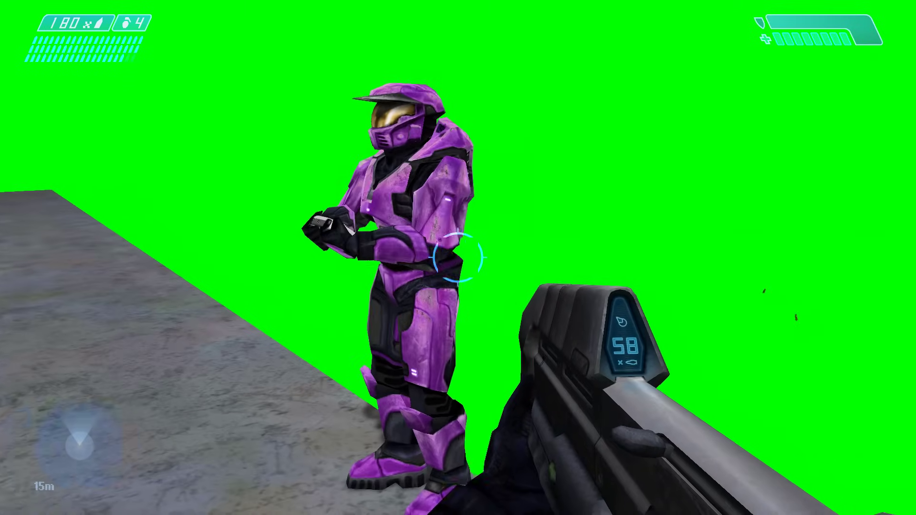
pyautogui.press('a')
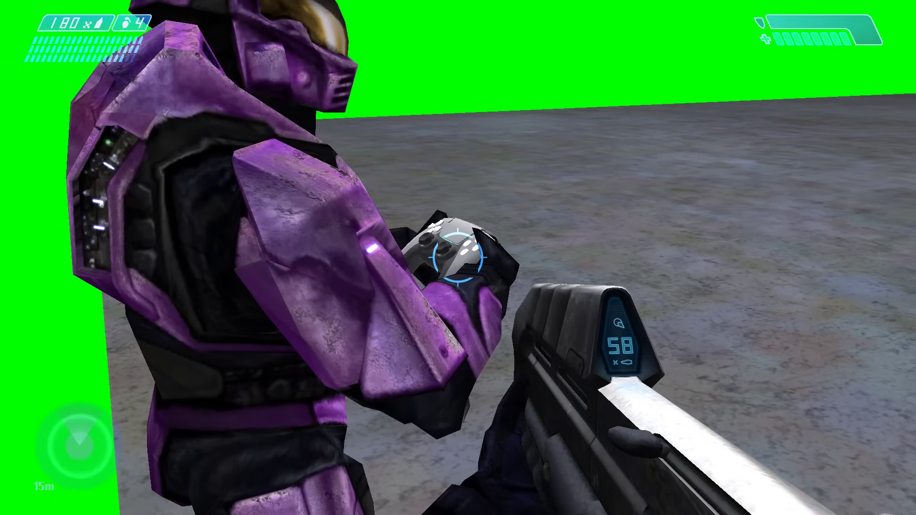
# Spawn the wrinkled creature beside the purple character with the meat script in the console.
pyautogui.click(458, 258)
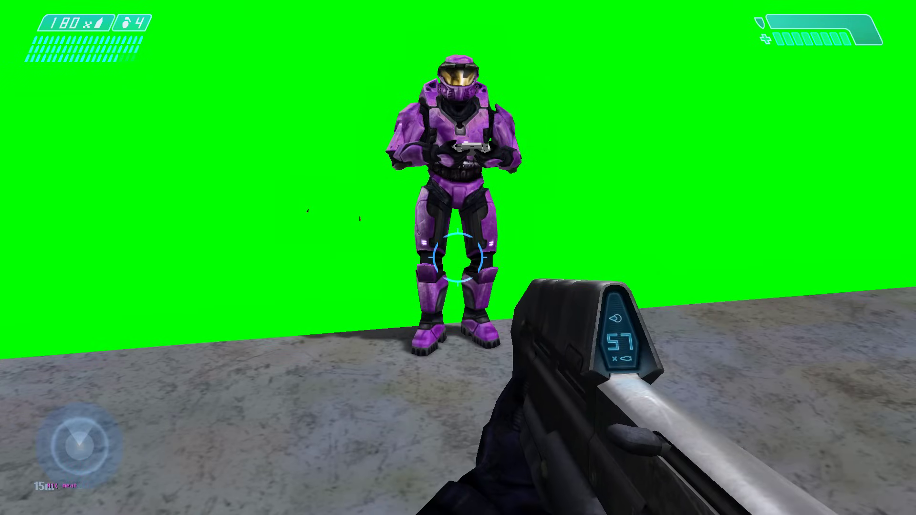
pyautogui.press('Return')
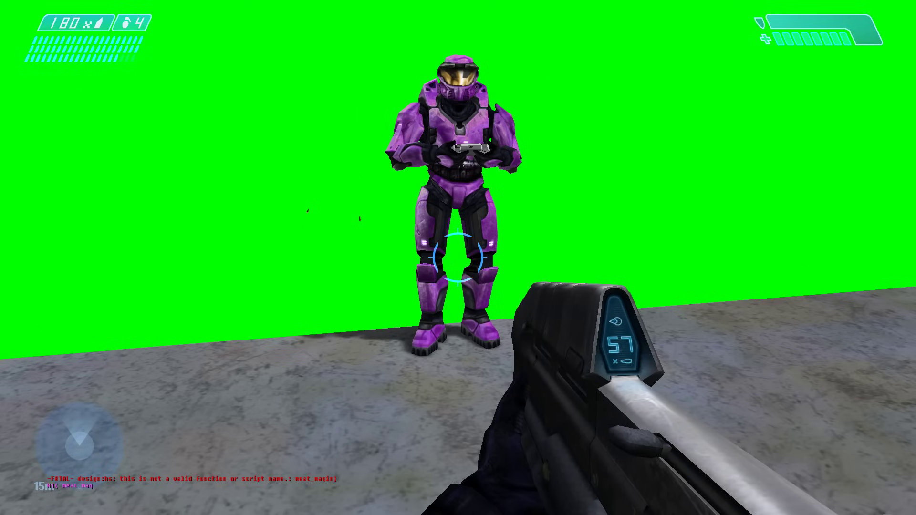
pyautogui.press('Return')
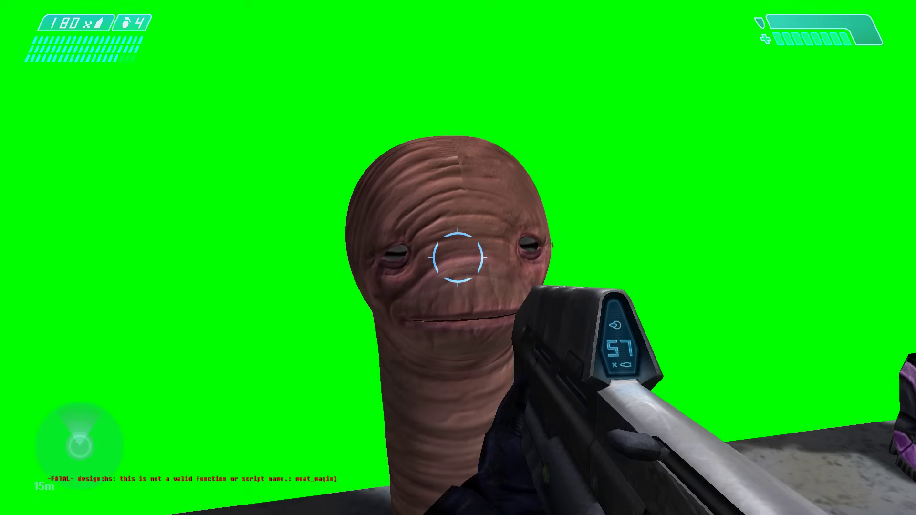
# Examine the wrinkled creature's head, base and facial animation from several sides and from a distance.
pyautogui.press('a')
pyautogui.press('f')
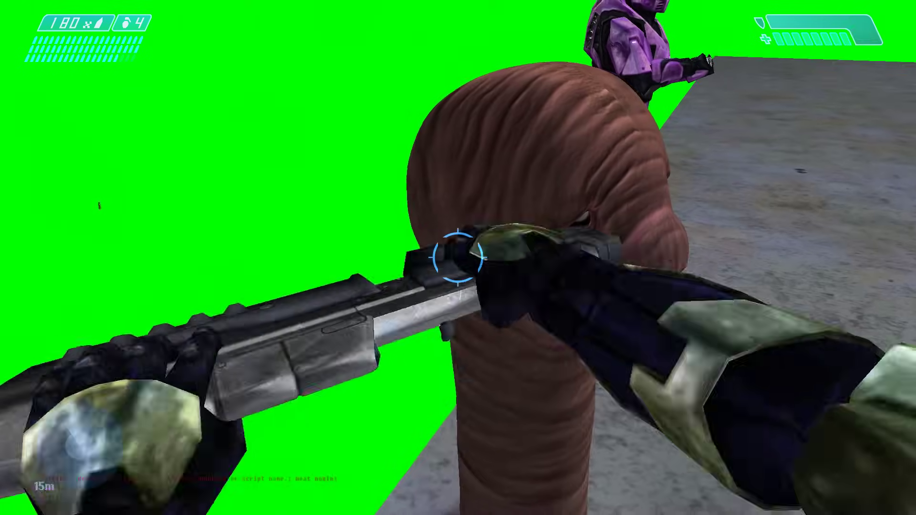
pyautogui.press('d')
pyautogui.press('w')
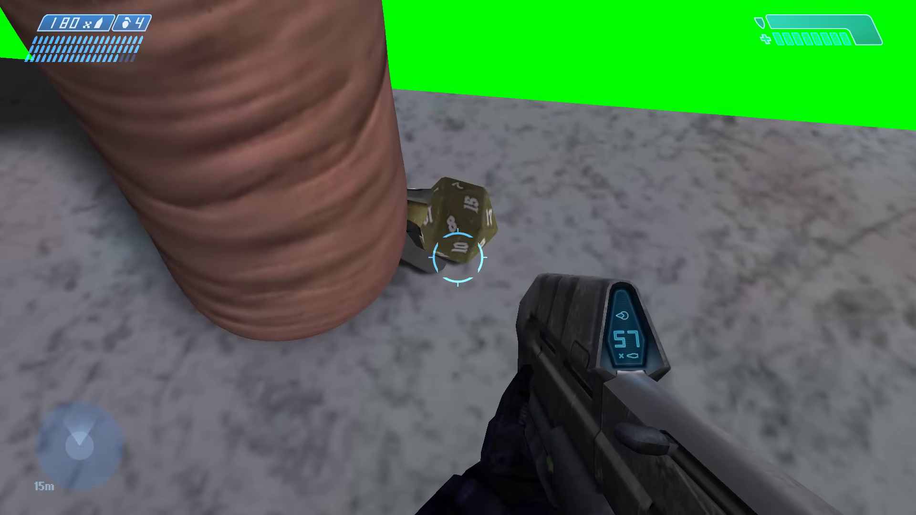
pyautogui.press('s')
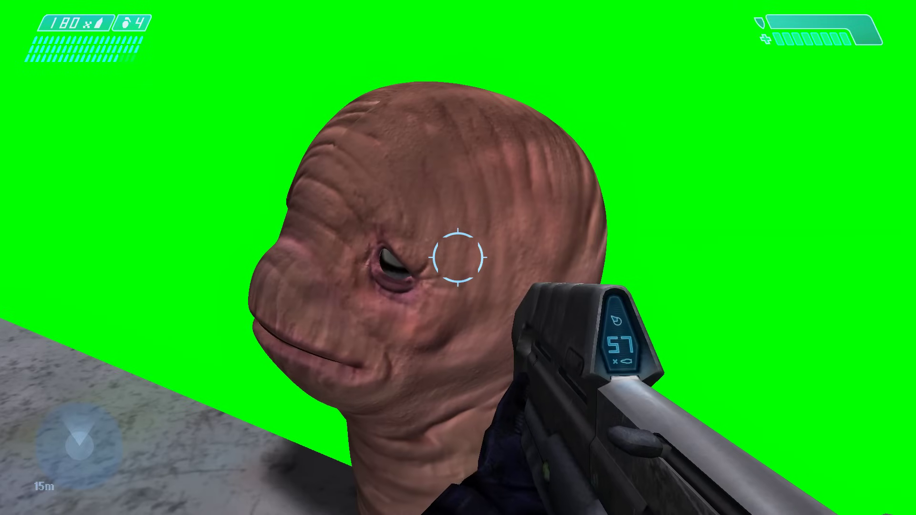
pyautogui.press('f')
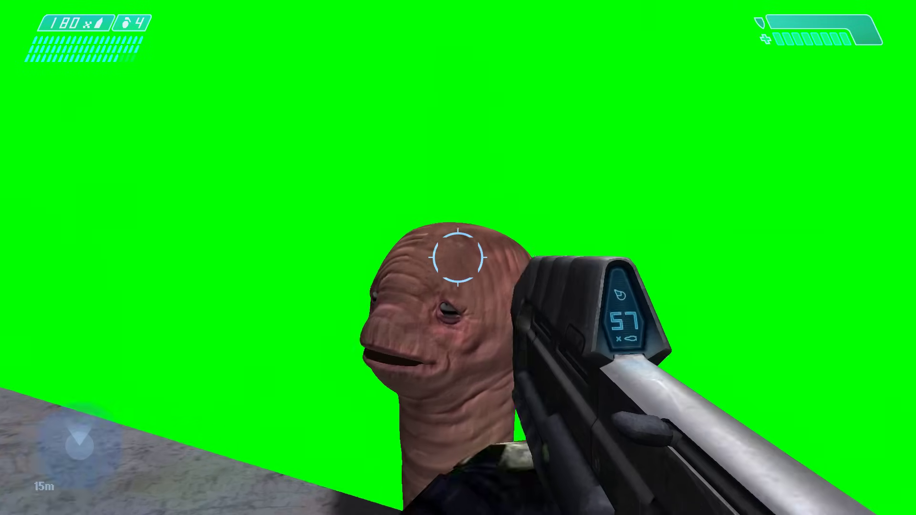
pyautogui.press('s')
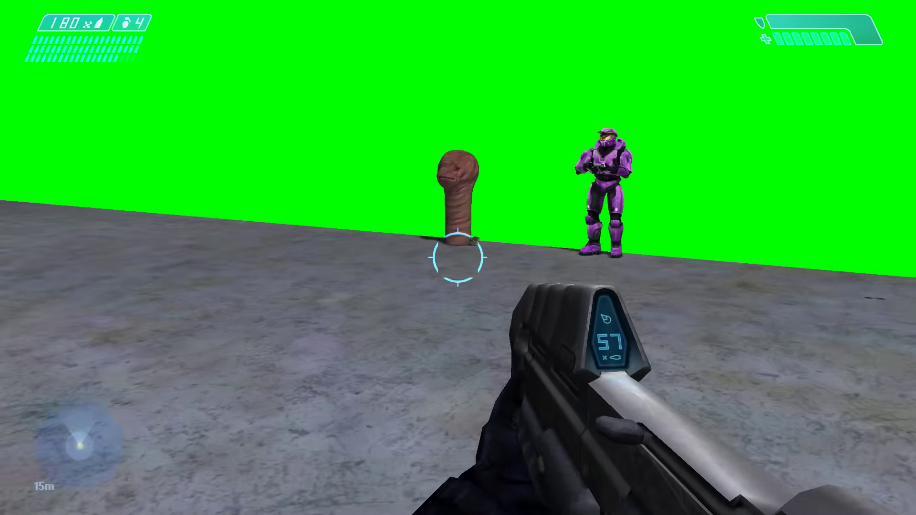
# View the two characters from a distance and switch to the hula hoop animation scene in 3ds Max.
pyautogui.moveTo(459, 258)
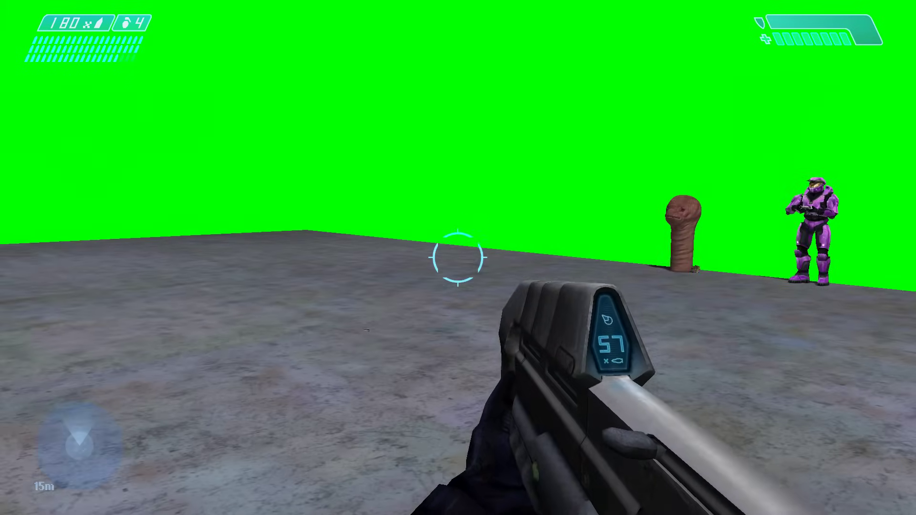
pyautogui.moveTo(522, 153)
pyautogui.hotkey('alt', 'Tab')
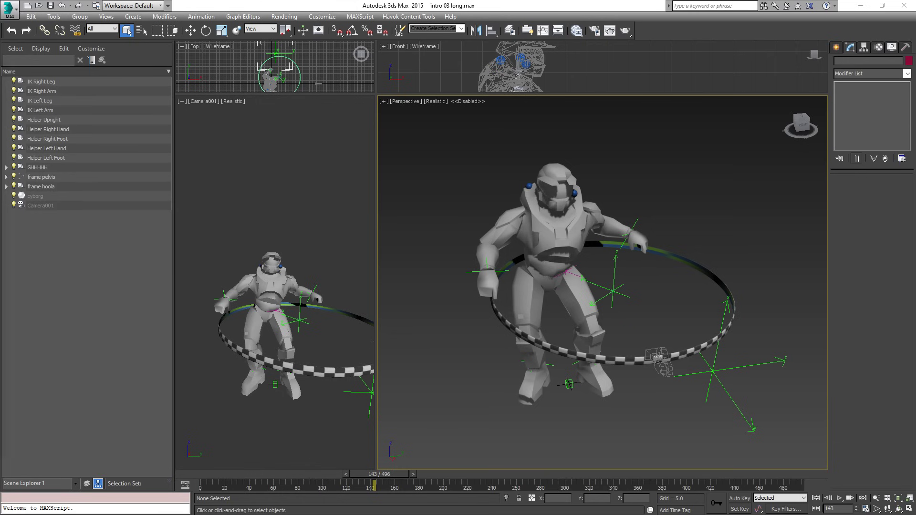
pyautogui.hotkey('alt', 'Tab')
pyautogui.click(727, 66)
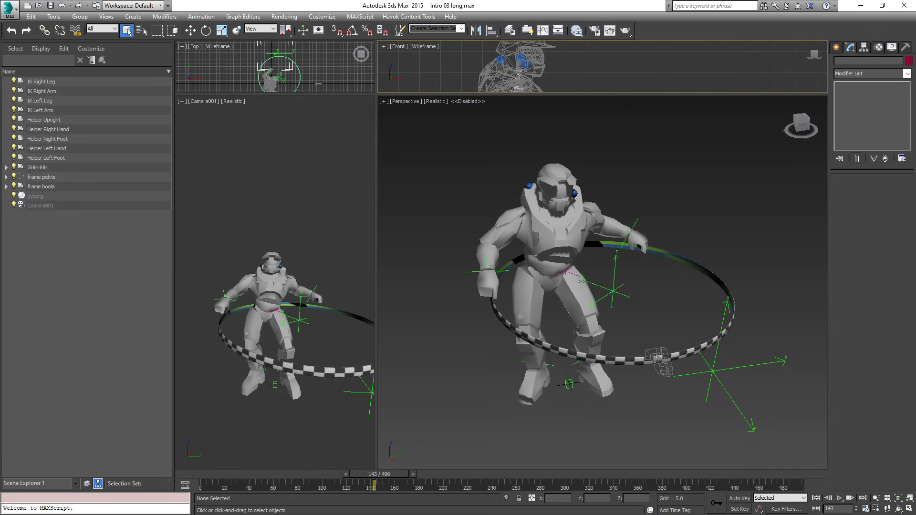
# Switch to Notepad, read through the intro, hog, ad and seg scripts in gulch.hsc, and minimize it.
pyautogui.hotkey('alt', 'Tab')
pyautogui.scroll(15, 639, 228)
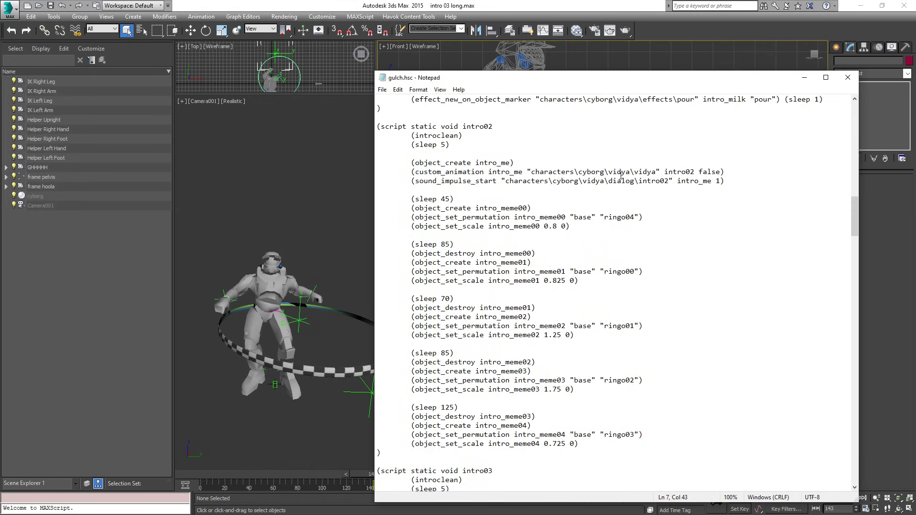
pyautogui.scroll(20, 640, 227)
pyautogui.scroll(-20, 649, 248)
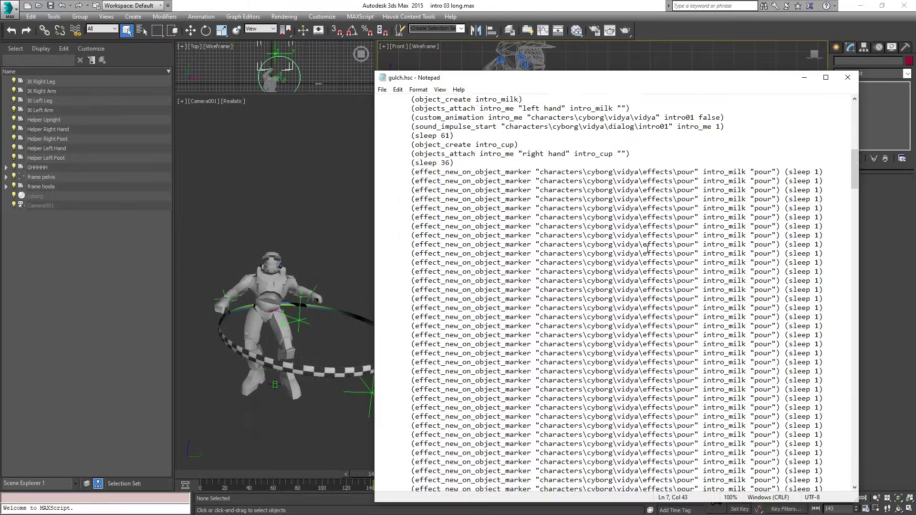
pyautogui.scroll(-20, 652, 257)
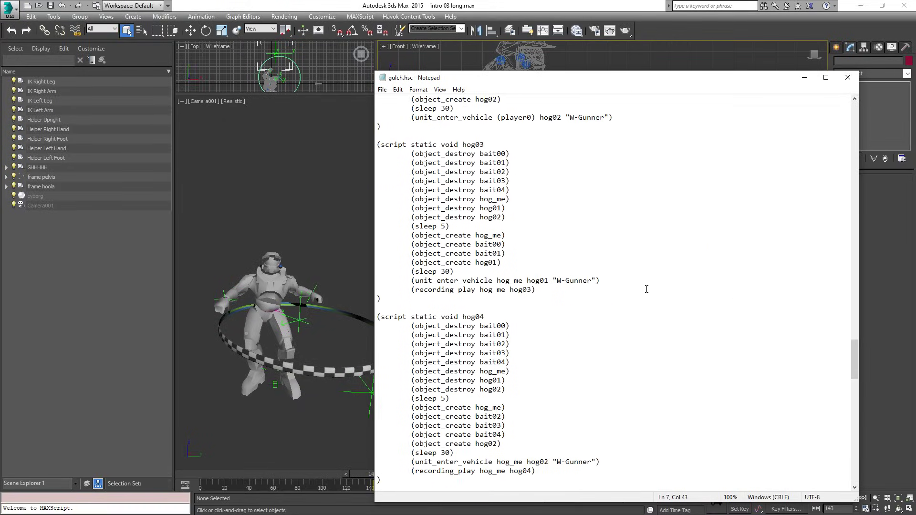
pyautogui.scroll(-20, 651, 267)
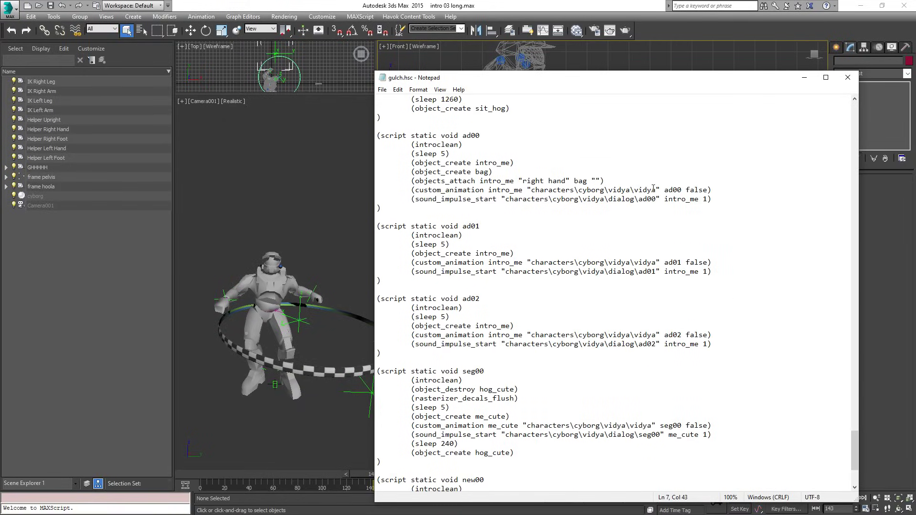
pyautogui.click(804, 77)
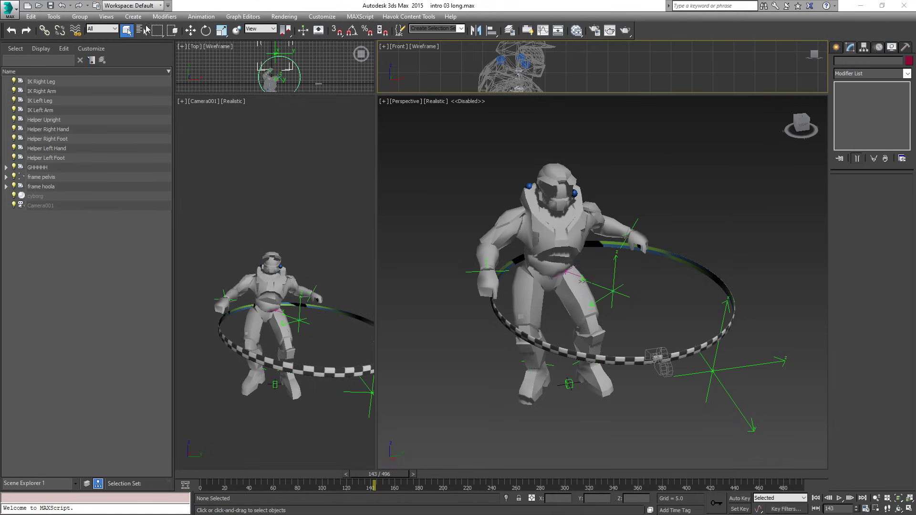
# Open damnation cutdown v10.max from the Cursed Halo Update folder, continuing past the missing external files.
pyautogui.click(9, 7)
pyautogui.click(33, 75)
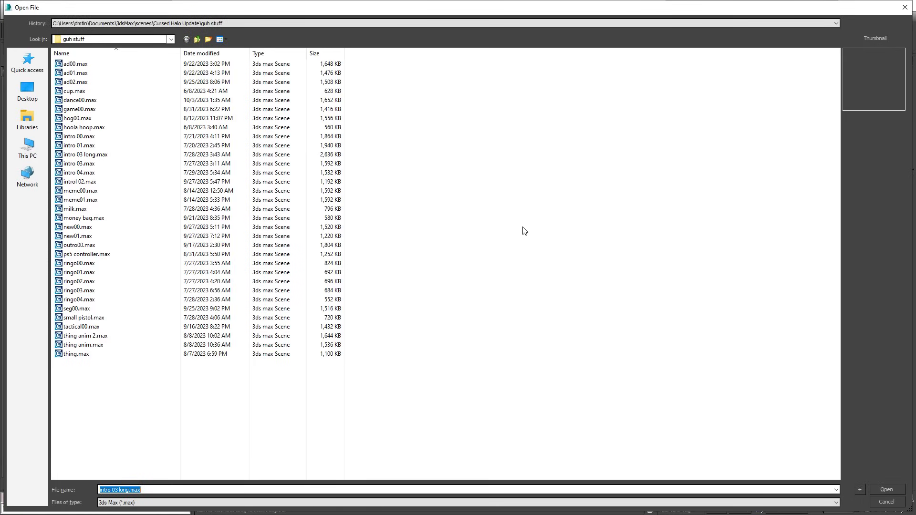
pyautogui.click(524, 228)
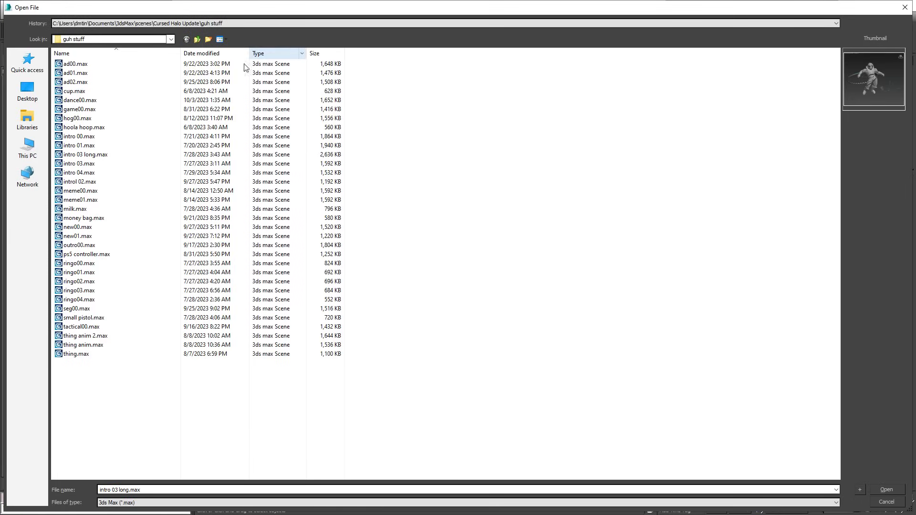
pyautogui.click(198, 40)
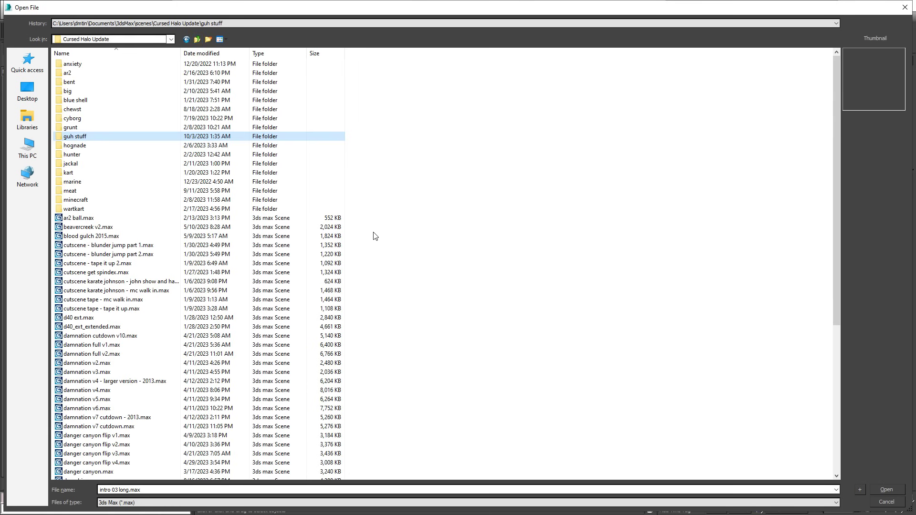
pyautogui.click(424, 319)
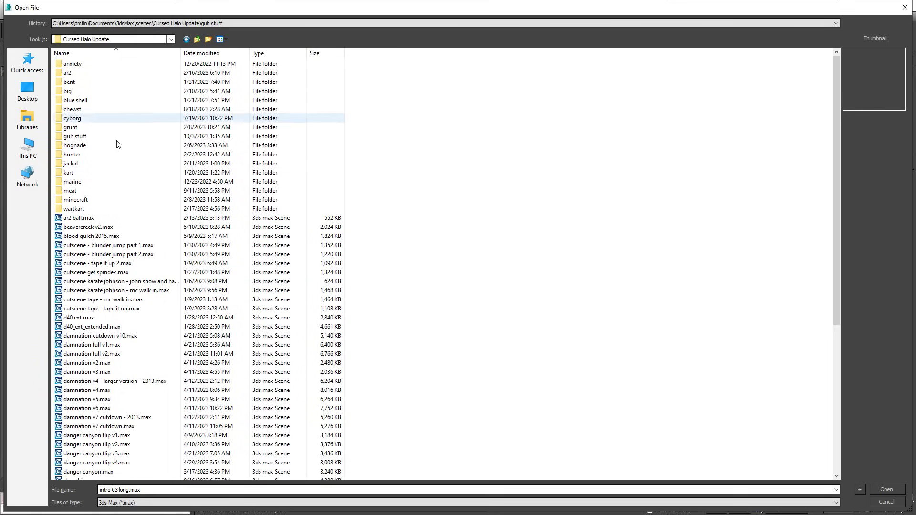
pyautogui.scroll(-5, 153, 255)
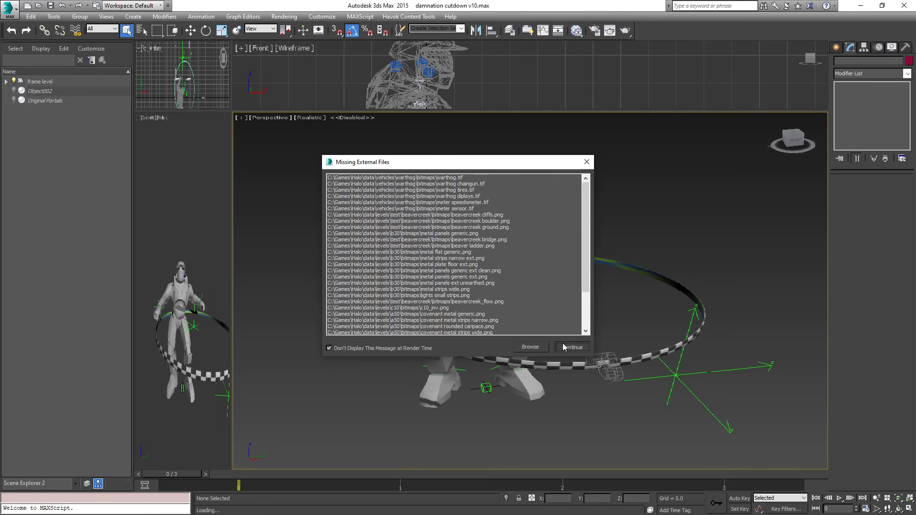
pyautogui.click(572, 347)
# Examine the whole damnation level with its green portal planes from several angles.
pyautogui.moveTo(585, 290); pyautogui.dragTo(615, 308, button='middle')
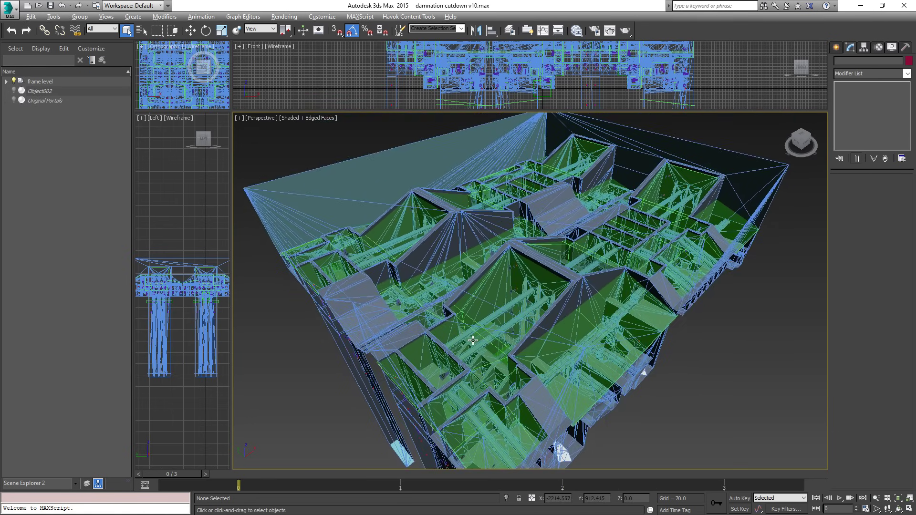
pyautogui.scroll(6, 606, 325)
pyautogui.scroll(-6, 604, 330)
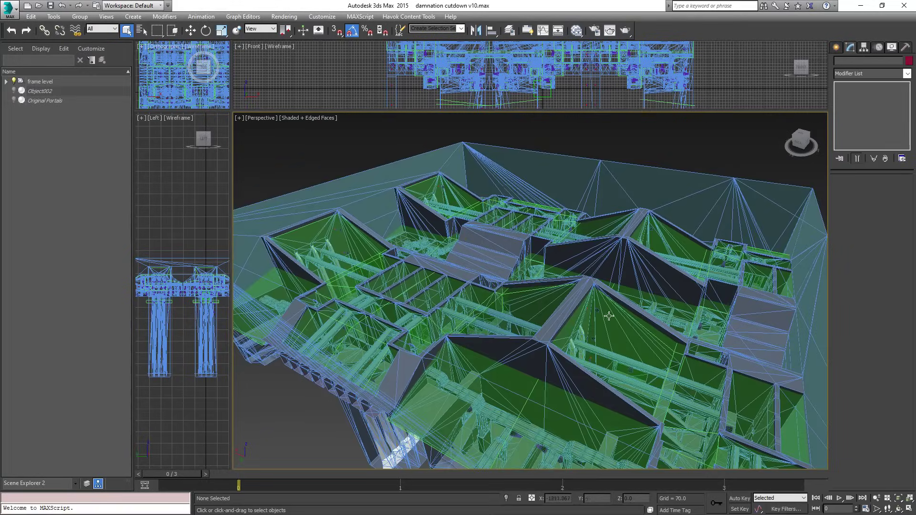
pyautogui.click(686, 226)
pyautogui.click(761, 314)
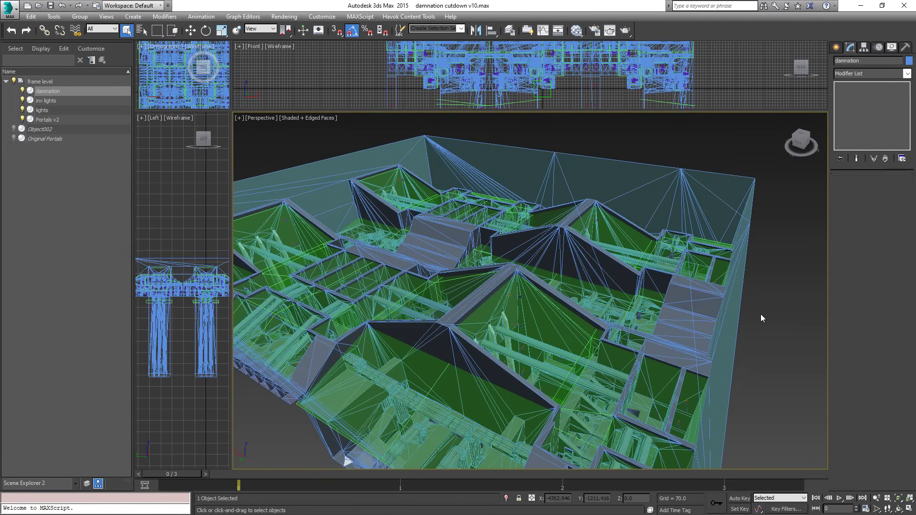
pyautogui.moveTo(640, 331); pyautogui.dragTo(547, 354, button='middle')
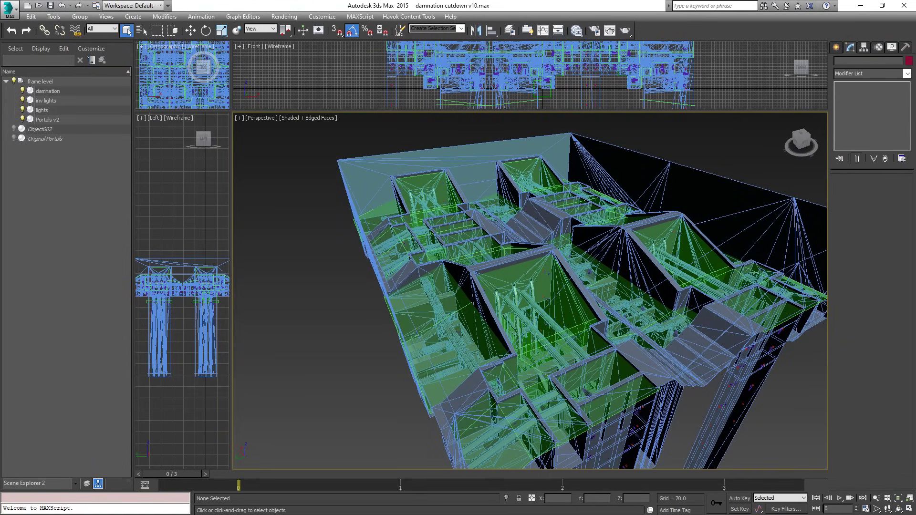
# Hide the Portals v2 object and view the bare level geometry from above.
pyautogui.click(22, 119)
pyautogui.moveTo(678, 370); pyautogui.dragTo(679, 340, button='middle')
pyautogui.keyDown('alt'); pyautogui.moveTo(524, 347); pyautogui.dragTo(539, 321, button='middle'); pyautogui.keyUp('alt')
pyautogui.moveTo(532, 168); pyautogui.dragTo(587, 323, button='middle')
pyautogui.scroll(-5, 639, 351)
pyautogui.scroll(5, 610, 298)
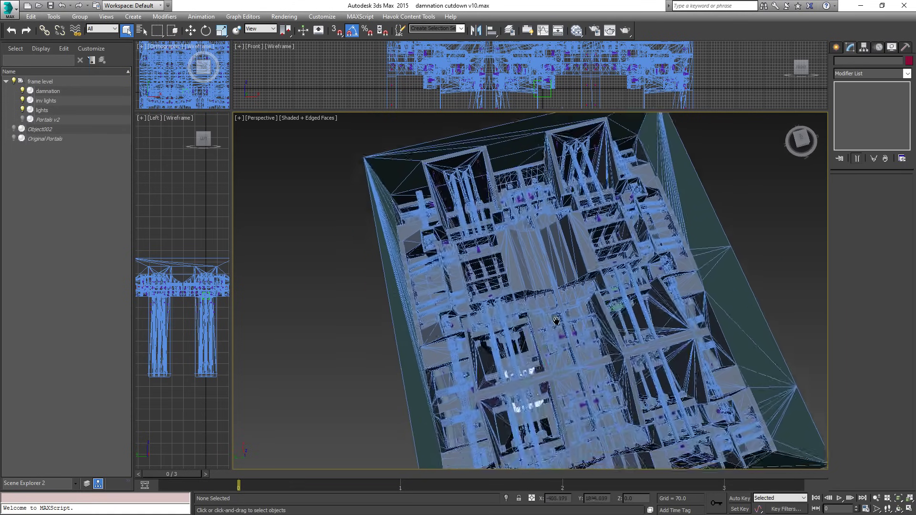
# Examine the beams, shafts and lights inside the level's rooms up close without the portals.
pyautogui.scroll(5, 565, 276)
pyautogui.scroll(10, 538, 219)
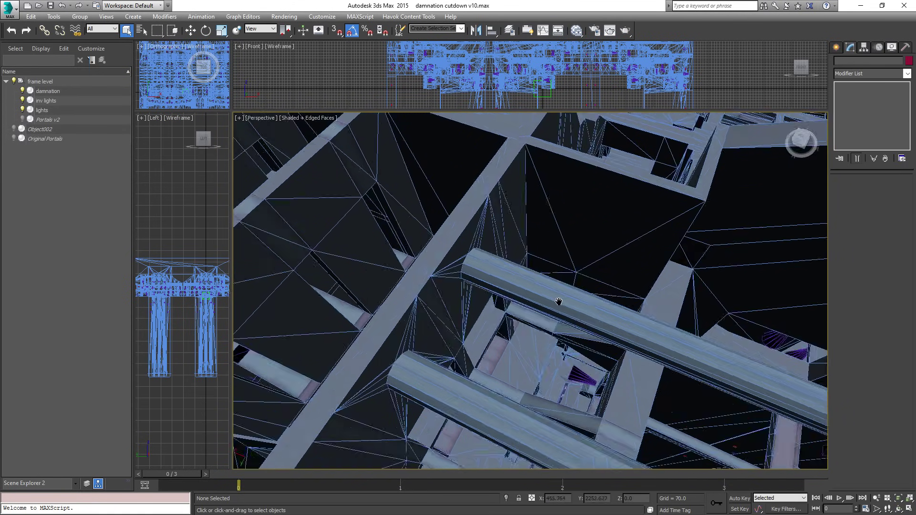
pyautogui.scroll(4, 470, 266)
pyautogui.keyDown('alt'); pyautogui.moveTo(471, 266); pyautogui.dragTo(477, 274, button='middle'); pyautogui.keyUp('alt')
pyautogui.scroll(3, 501, 227)
pyautogui.moveTo(501, 227); pyautogui.dragTo(640, 283, button='middle')
pyautogui.scroll(3, 486, 257)
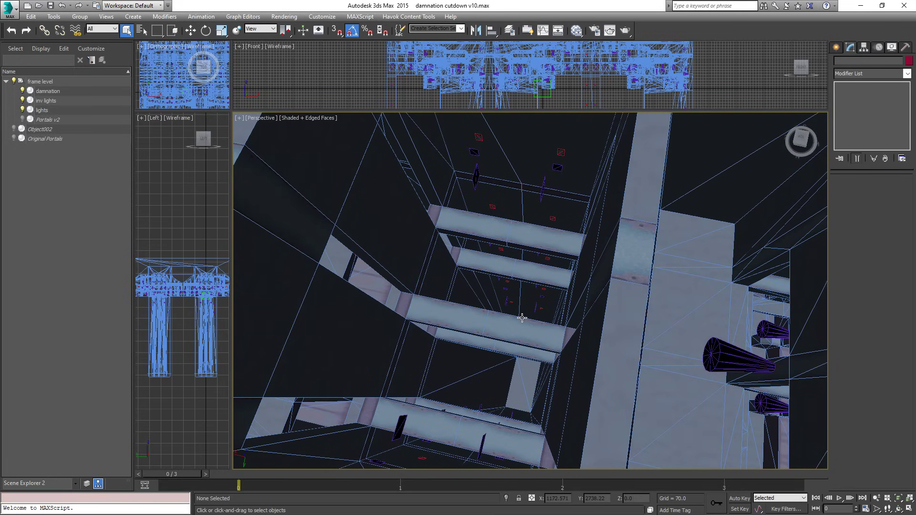
pyautogui.moveTo(708, 338); pyautogui.dragTo(419, 272, button='middle')
pyautogui.scroll(-3, 419, 272)
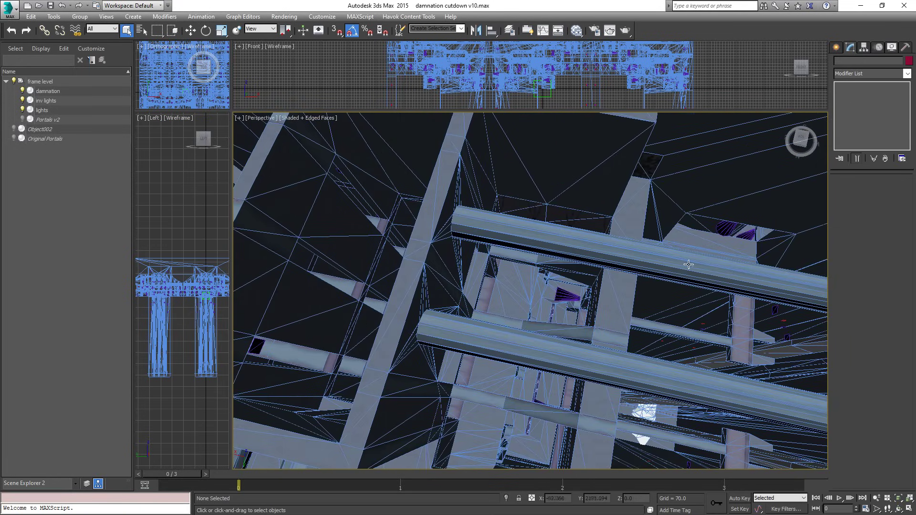
pyautogui.scroll(-10, 731, 308)
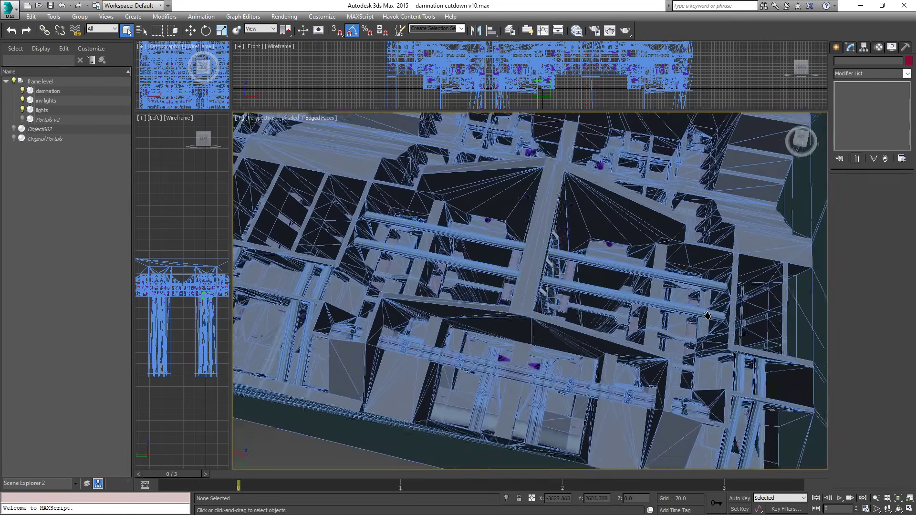
pyautogui.moveTo(708, 316); pyautogui.dragTo(684, 332, button='middle')
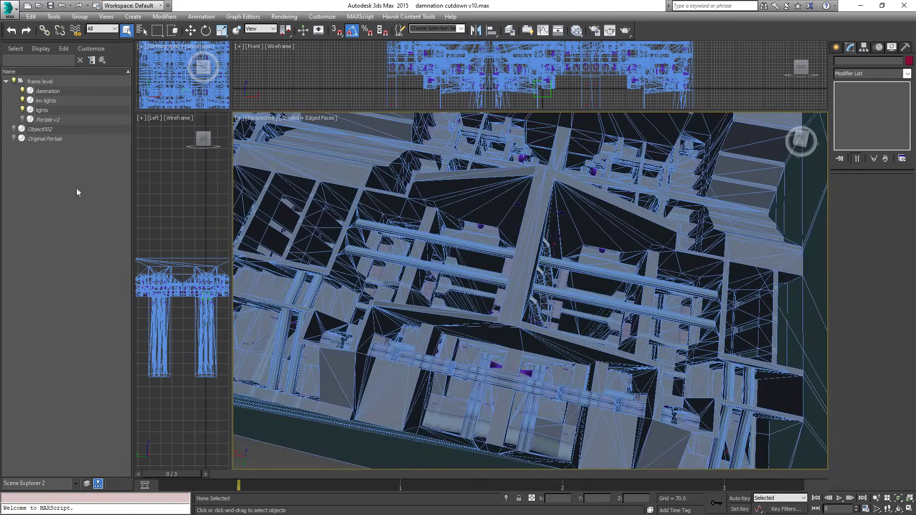
# Show the Portals v2 object again and select it in the level.
pyautogui.click(21, 119)
pyautogui.scroll(-10, 754, 268)
pyautogui.keyDown('alt'); pyautogui.moveTo(721, 318); pyautogui.dragTo(592, 300, button='middle'); pyautogui.keyUp('alt')
pyautogui.moveTo(592, 300); pyautogui.dragTo(573, 293, button='middle')
pyautogui.scroll(2, 573, 293)
pyautogui.scroll(5, 573, 293)
pyautogui.click(549, 286)
# Examine how the selected portal planes divide the level's rooms, from above and close to the roof frames.
pyautogui.keyDown('alt'); pyautogui.moveTo(698, 315); pyautogui.dragTo(662, 262, button='middle'); pyautogui.keyUp('alt')
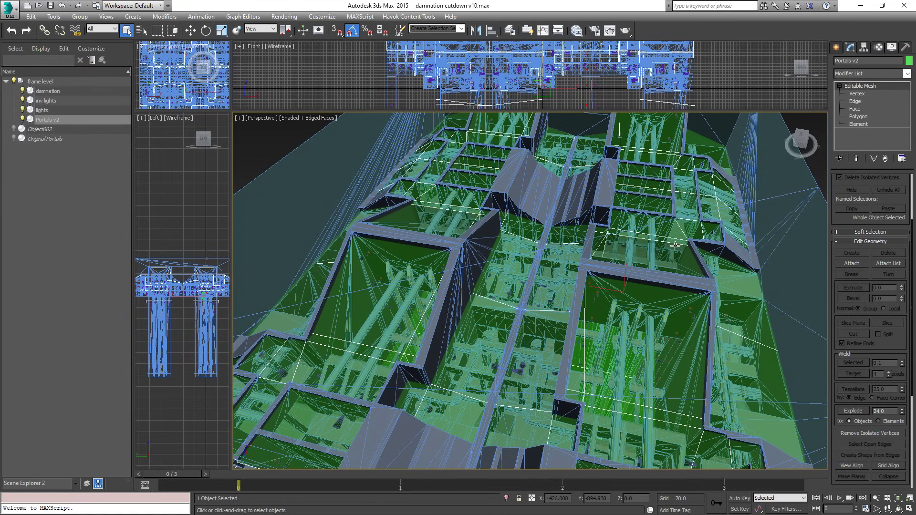
pyautogui.moveTo(695, 328); pyautogui.dragTo(667, 293, button='middle')
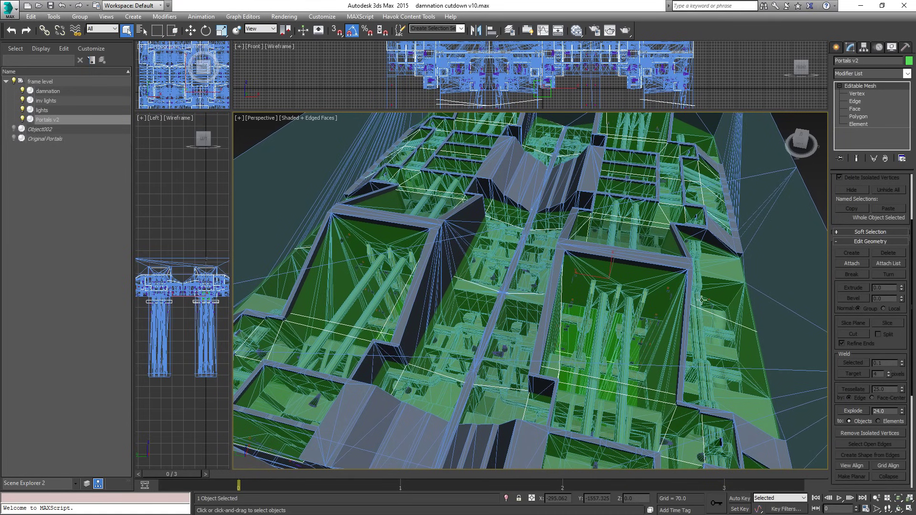
pyautogui.moveTo(705, 307); pyautogui.dragTo(615, 167, button='middle')
pyautogui.scroll(4, 563, 352)
pyautogui.moveTo(562, 352); pyautogui.dragTo(637, 211, button='middle')
pyautogui.scroll(3, 636, 210)
pyautogui.moveTo(518, 277); pyautogui.dragTo(534, 291, button='middle')
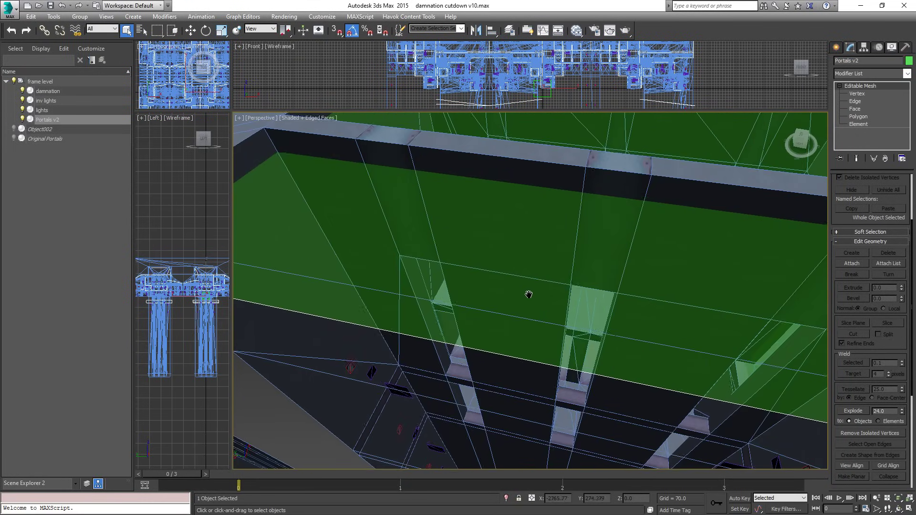
pyautogui.scroll(-4, 534, 291)
pyautogui.keyDown('alt'); pyautogui.moveTo(589, 270); pyautogui.dragTo(545, 347, button='middle'); pyautogui.keyUp('alt')
pyautogui.scroll(2, 545, 348)
# Walk through the level in Walk Through mode to inspect the portals between the columns of a room.
pyautogui.press('Up')
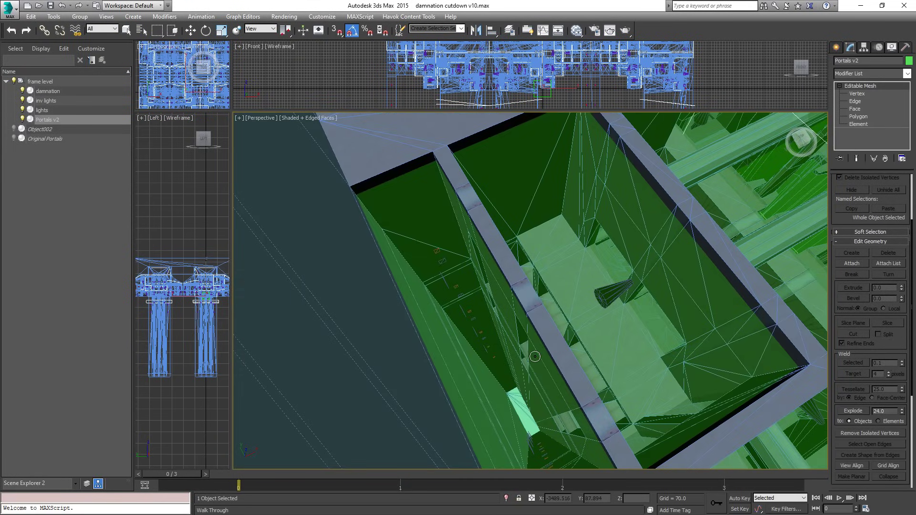
pyautogui.keyDown('alt'); pyautogui.moveTo(579, 321); pyautogui.dragTo(524, 338, button='middle'); pyautogui.keyUp('alt')
pyautogui.press('Up')
pyautogui.moveTo(524, 337); pyautogui.dragTo(597, 256)
pyautogui.press('Up')
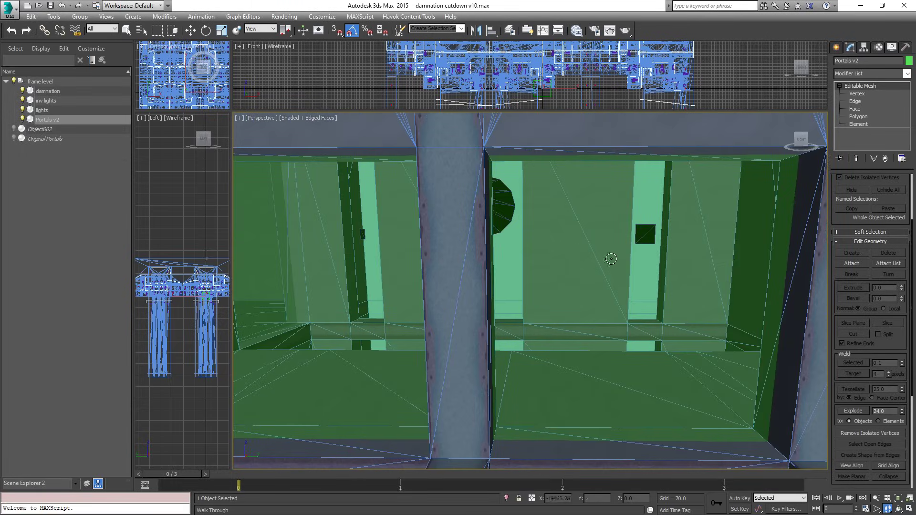
pyautogui.moveTo(574, 362); pyautogui.dragTo(614, 354)
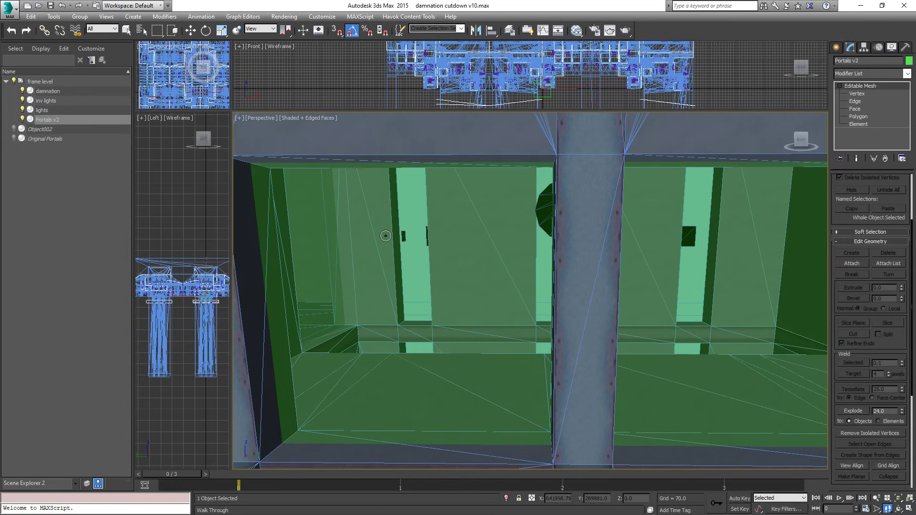
pyautogui.scroll(2, 761, 323)
pyautogui.moveTo(692, 315); pyautogui.dragTo(545, 291)
pyautogui.moveTo(366, 311); pyautogui.dragTo(641, 322)
# Examine the portals around the walls and large beams, both close up and across the wider level.
pyautogui.moveTo(641, 321); pyautogui.dragTo(576, 334, button='middle')
pyautogui.moveTo(567, 279); pyautogui.dragTo(612, 220)
pyautogui.moveTo(602, 204); pyautogui.dragTo(586, 228, button='middle')
pyautogui.moveTo(485, 321); pyautogui.dragTo(574, 298, button='middle')
pyautogui.moveTo(682, 292); pyautogui.dragTo(574, 353, button='middle')
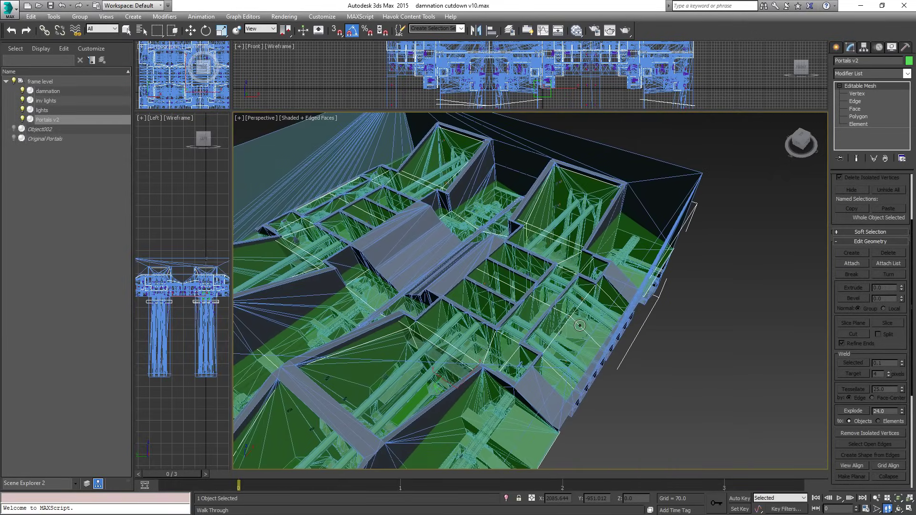
pyautogui.scroll(5, 561, 333)
pyautogui.moveTo(506, 315); pyautogui.dragTo(688, 371, button='middle')
pyautogui.moveTo(573, 296); pyautogui.dragTo(706, 310, button='middle')
pyautogui.moveTo(303, 232); pyautogui.dragTo(680, 277, button='middle')
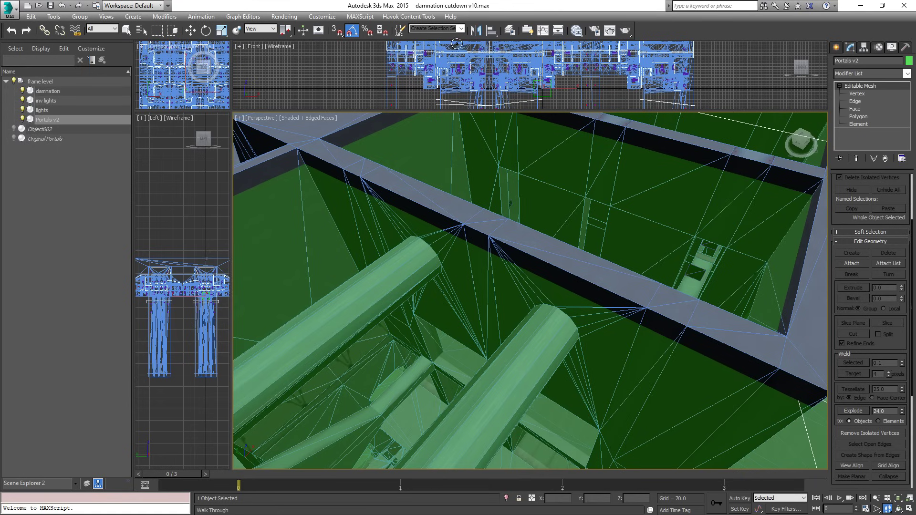
pyautogui.moveTo(723, 164); pyautogui.dragTo(540, 285, button='middle')
pyautogui.scroll(-6, 540, 285)
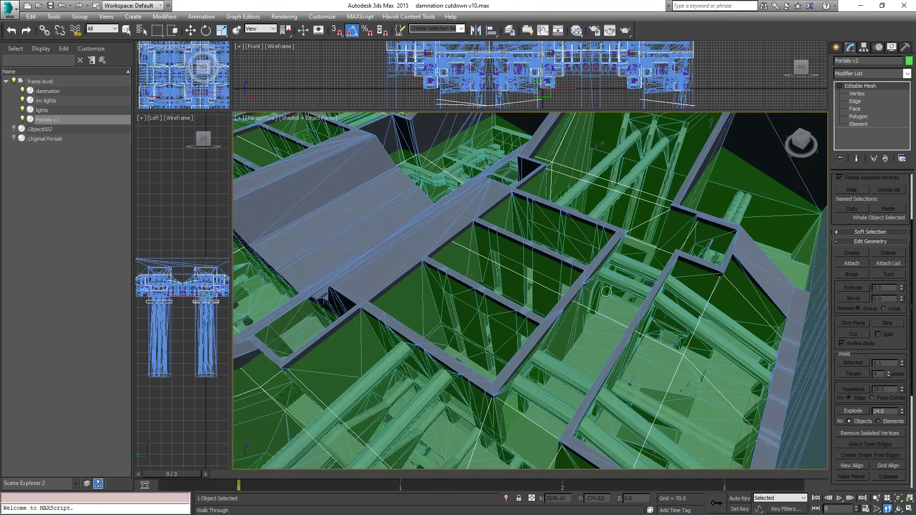
# Select all polygons of the Portals v2 mesh at Polygon level.
pyautogui.hotkey('shift', 'z')
pyautogui.hotkey('shift', 'z')
pyautogui.hotkey('shift', 'z')
pyautogui.hotkey('shift', 'z')
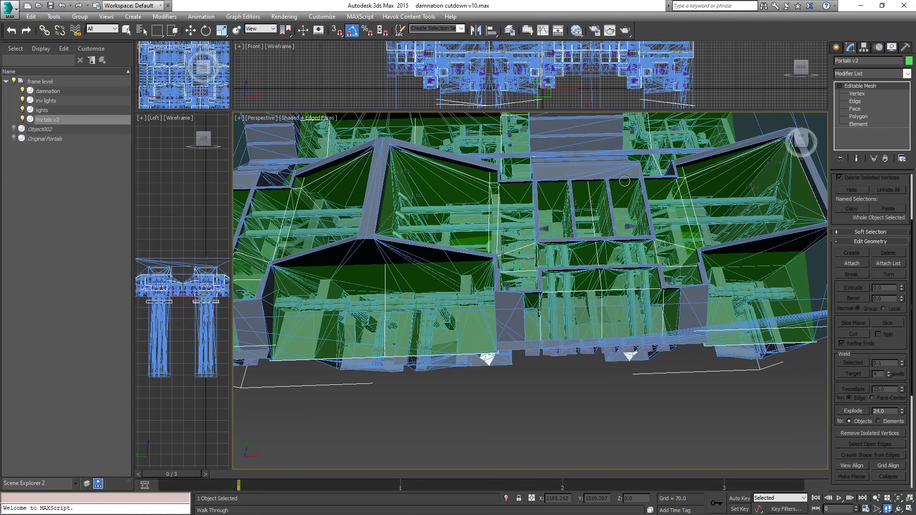
pyautogui.moveTo(625, 181); pyautogui.dragTo(656, 251, button='middle')
pyautogui.click(859, 120)
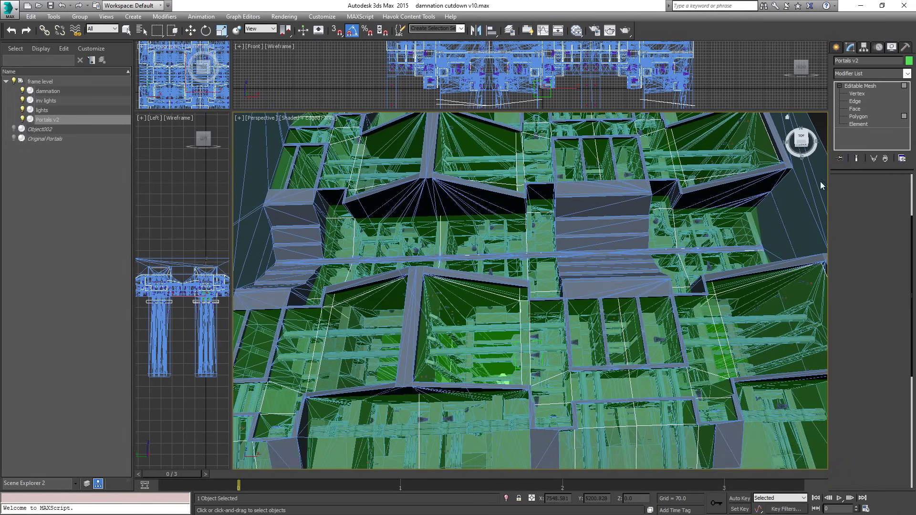
pyautogui.hotkey('ctrl', 'a')
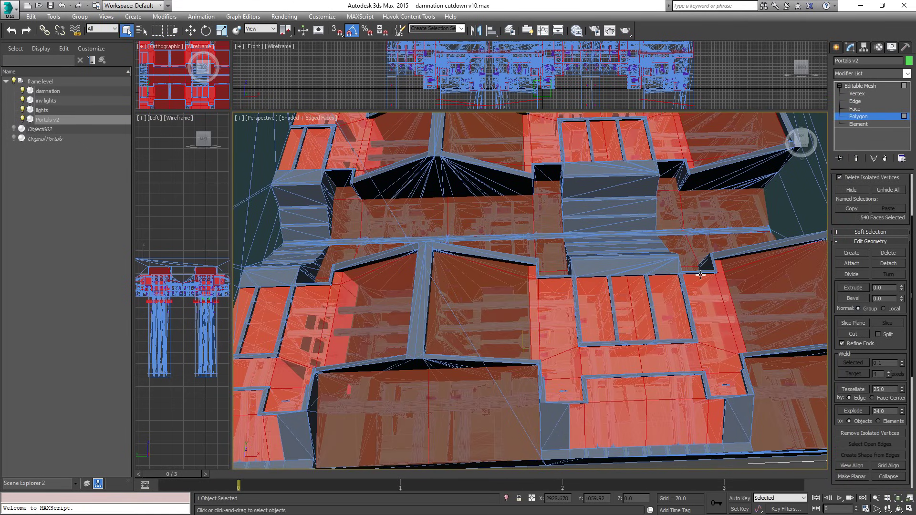
# Clear the polygon selection, leave sub-object editing and deselect the Portals v2 mesh.
pyautogui.hotkey('shift', 'z')
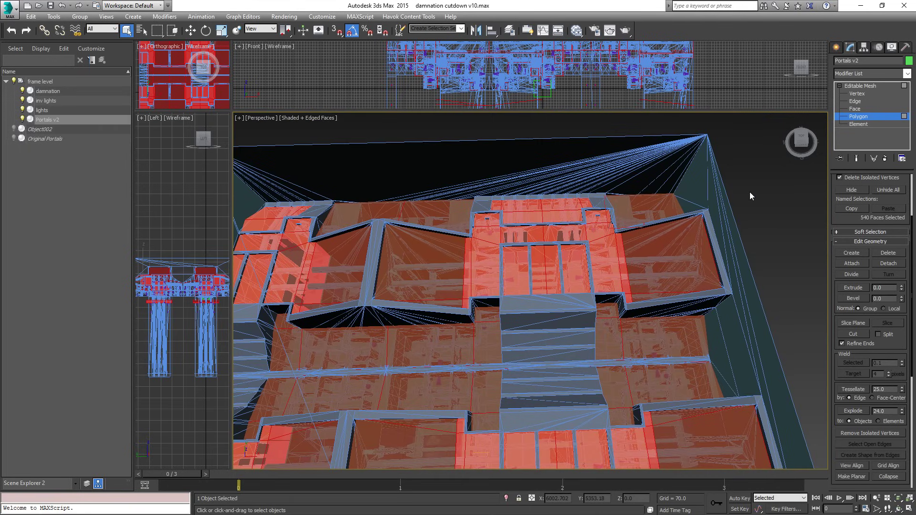
pyautogui.hotkey('ctrl', 'd')
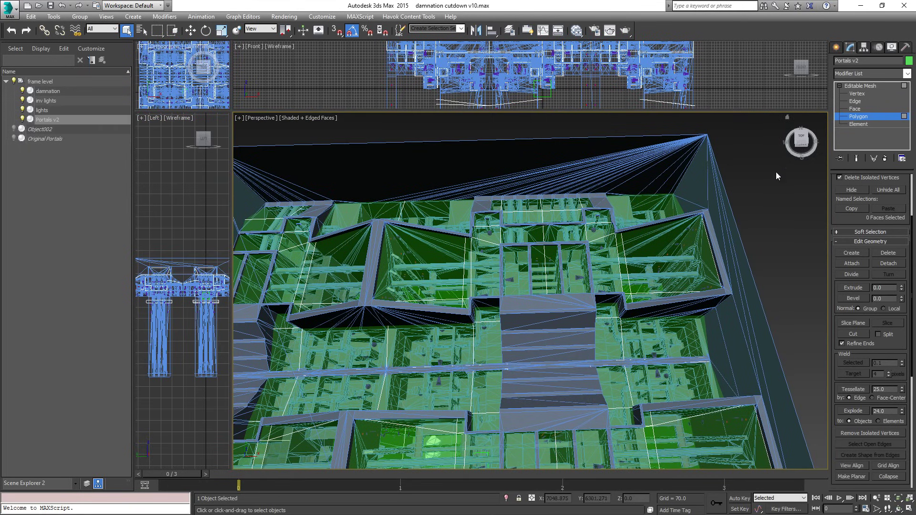
pyautogui.click(837, 47)
pyautogui.click(732, 255)
pyautogui.click(775, 255)
# Examine how the portals divide the damnation level's rooms, close to the roof frames and from a full overview.
pyautogui.moveTo(609, 339); pyautogui.dragTo(689, 259, button='middle')
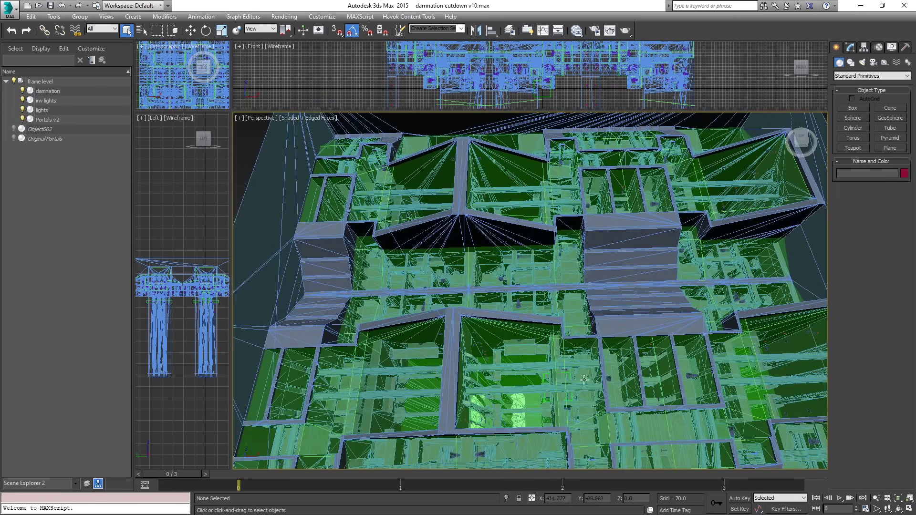
pyautogui.moveTo(586, 345); pyautogui.dragTo(591, 313, button='middle')
pyautogui.scroll(-5, 597, 295)
pyautogui.scroll(5, 599, 291)
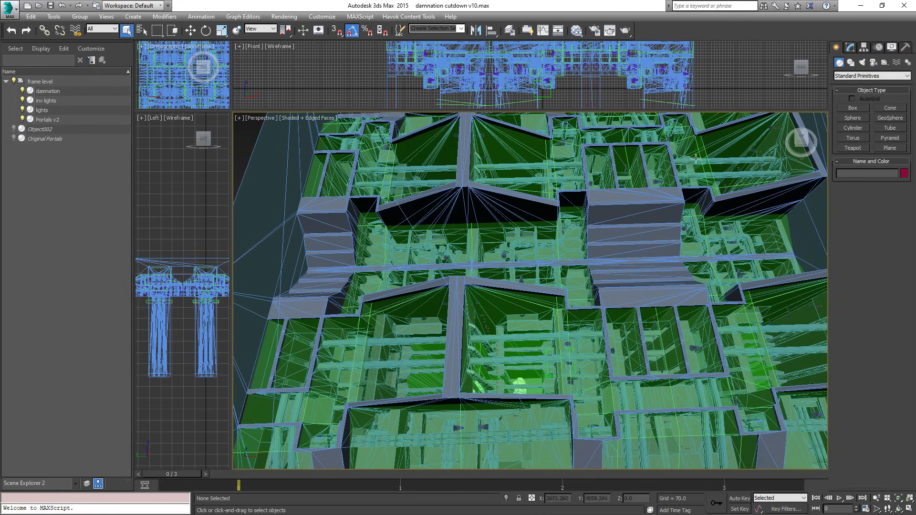
pyautogui.scroll(-10, 682, 157)
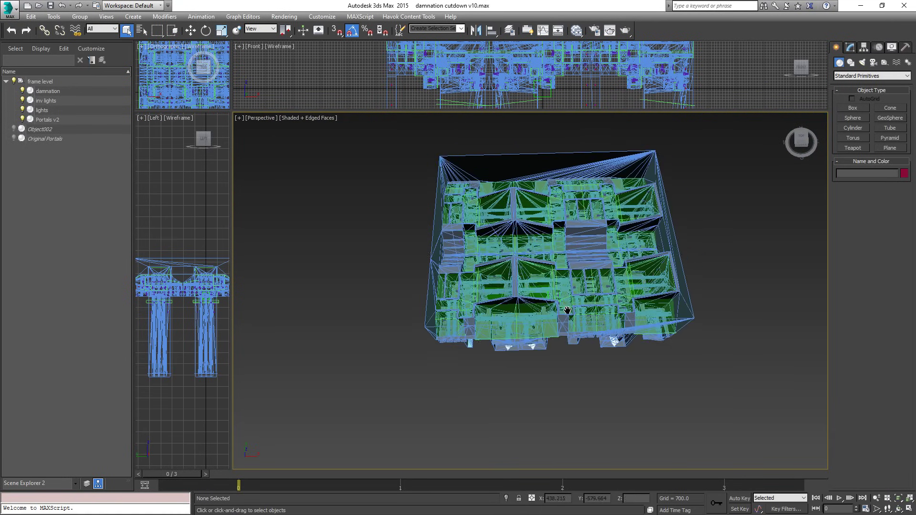
pyautogui.scroll(10, 567, 310)
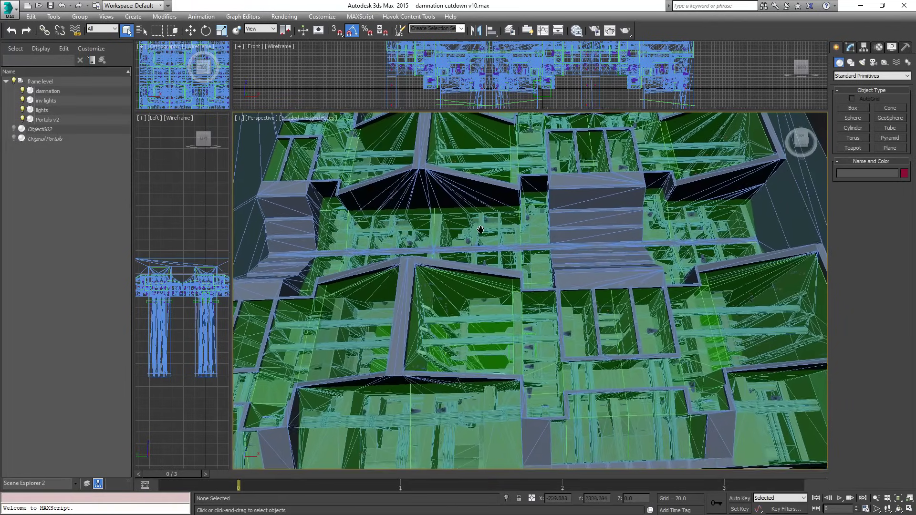
pyautogui.moveTo(480, 230); pyautogui.dragTo(482, 245, button='middle')
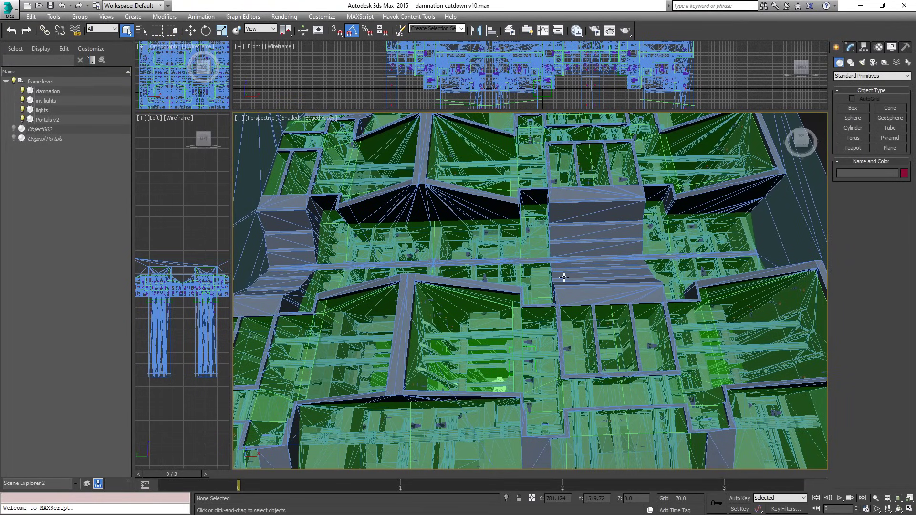
# Open the scene danger canyon flip v4.max from the Cursed Halo Update folder.
pyautogui.click(10, 11)
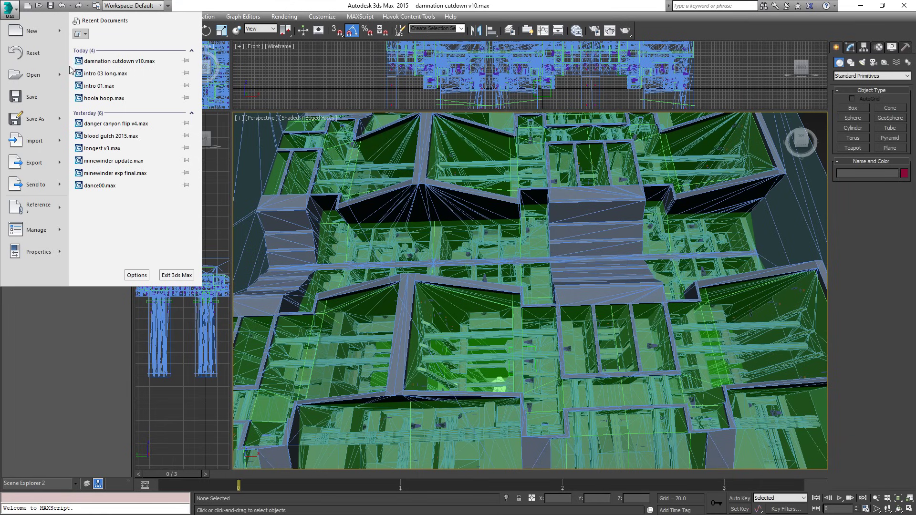
pyautogui.click(33, 75)
pyautogui.click(455, 277)
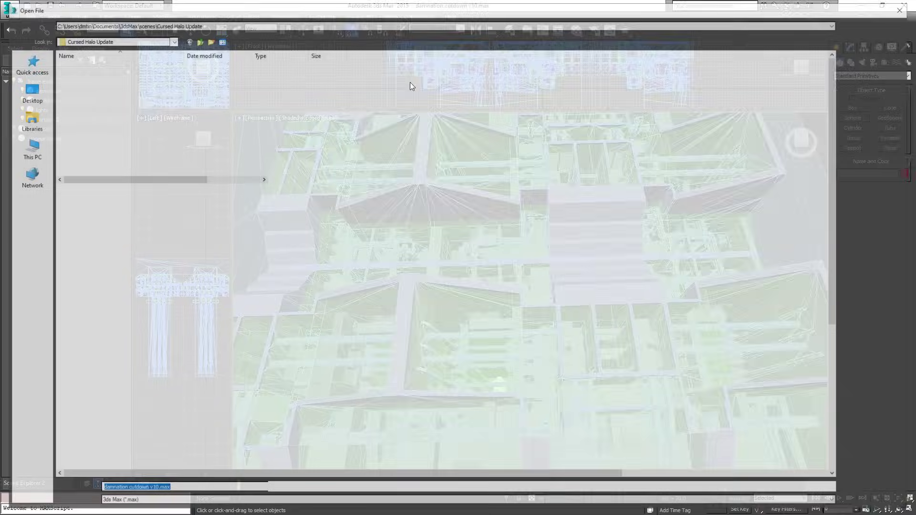
pyautogui.scroll(-6, 143, 157)
pyautogui.click(143, 155)
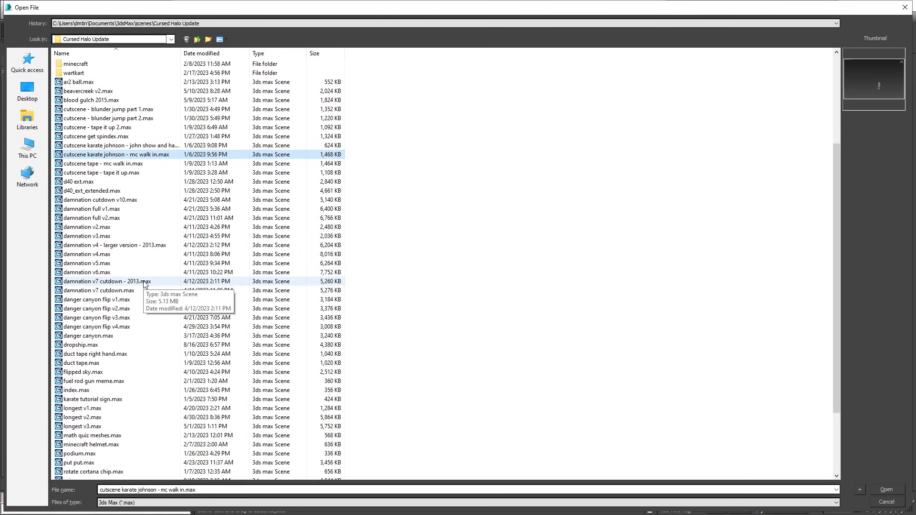
pyautogui.doubleClick(97, 326)
pyautogui.click(464, 338)
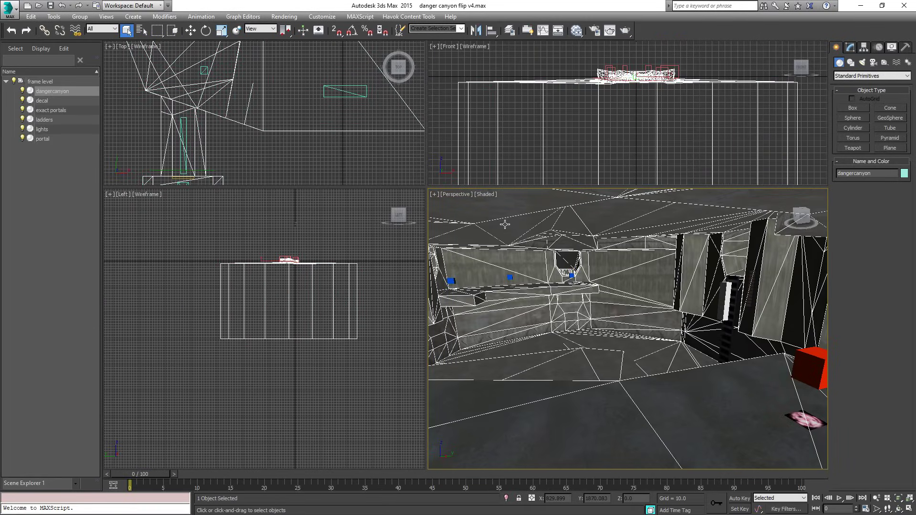
# Examine the flipped danger canyon level from outside, including its rock walls and the blue sky shell below.
pyautogui.scroll(-10, 640, 332)
pyautogui.moveTo(635, 334); pyautogui.dragTo(607, 294, button='middle')
pyautogui.scroll(10, 607, 293)
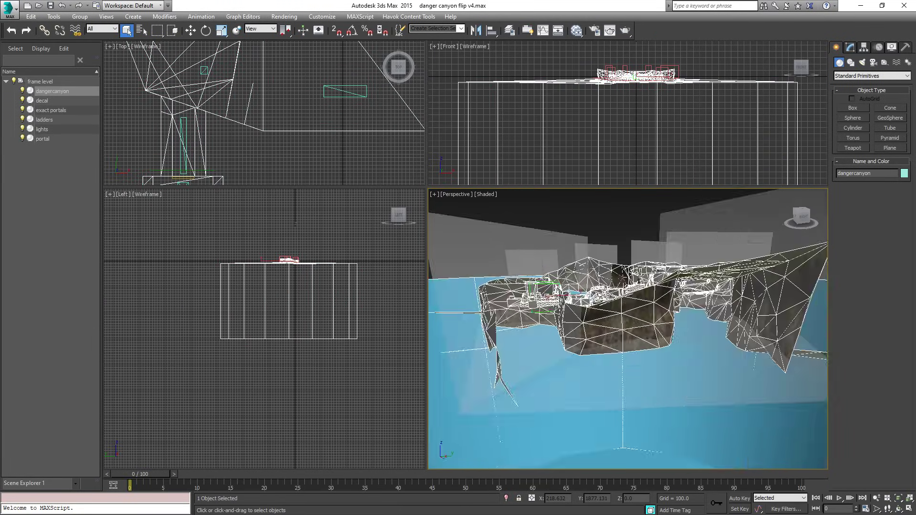
pyautogui.scroll(8, 604, 314)
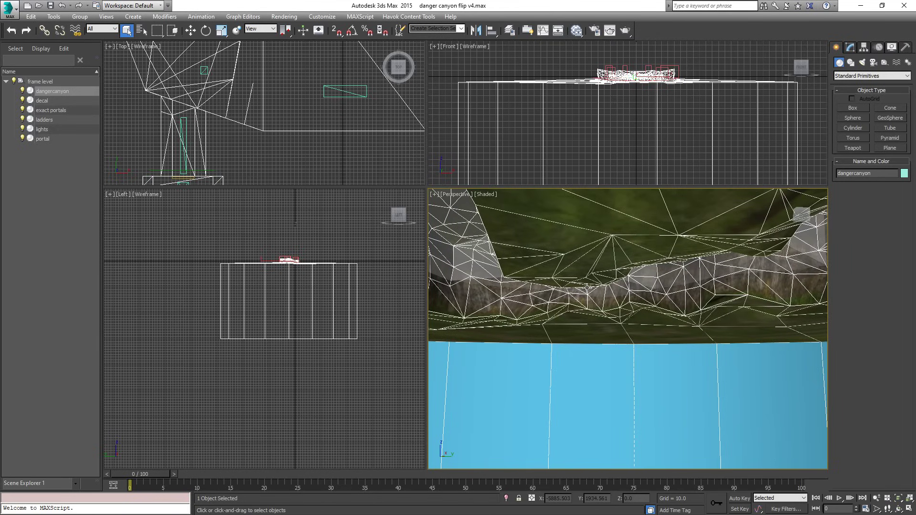
pyautogui.moveTo(679, 300); pyautogui.dragTo(501, 306, button='middle')
pyautogui.scroll(4, 560, 260)
pyautogui.moveTo(575, 193); pyautogui.dragTo(590, 273, button='middle')
pyautogui.scroll(5, 587, 262)
# Walk through the level along the concrete blocks and the panelled walkway on the canyon wall.
pyautogui.press('Up')
pyautogui.moveTo(583, 249); pyautogui.dragTo(656, 371)
pyautogui.press('Up')
pyautogui.moveTo(658, 335); pyautogui.dragTo(606, 320)
pyautogui.press('Up')
pyautogui.press('Up')
pyautogui.moveTo(725, 334); pyautogui.dragTo(561, 277)
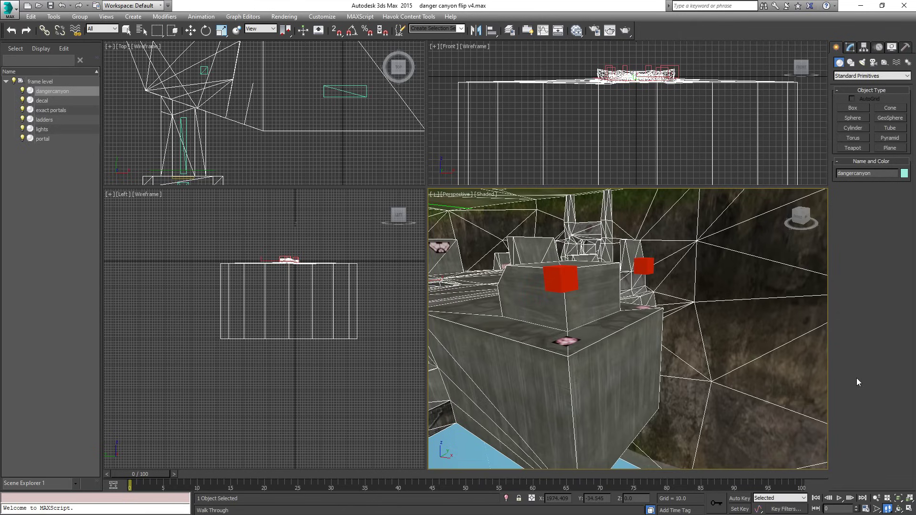
pyautogui.moveTo(689, 271); pyautogui.dragTo(708, 294, button='middle')
pyautogui.scroll(2, 680, 282)
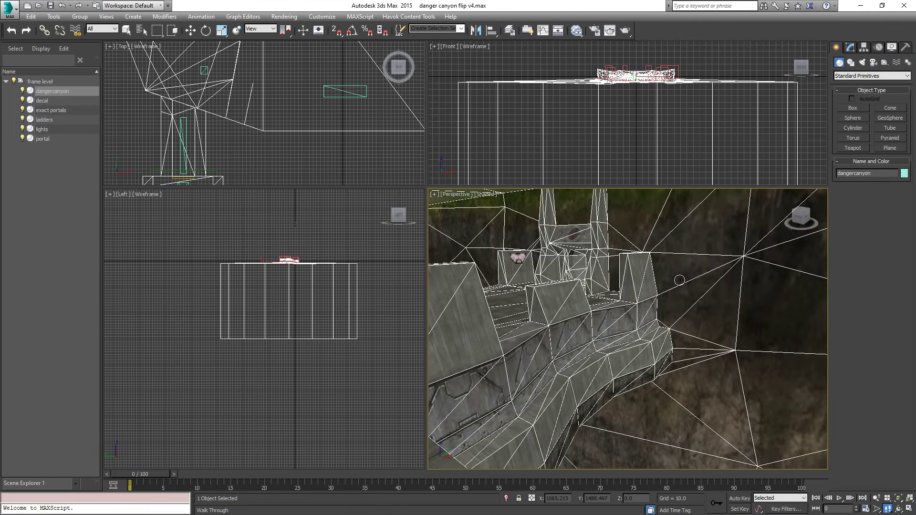
pyautogui.moveTo(723, 278); pyautogui.dragTo(563, 281)
pyautogui.moveTo(785, 280); pyautogui.dragTo(546, 274)
pyautogui.moveTo(819, 348); pyautogui.dragTo(591, 305, button='middle')
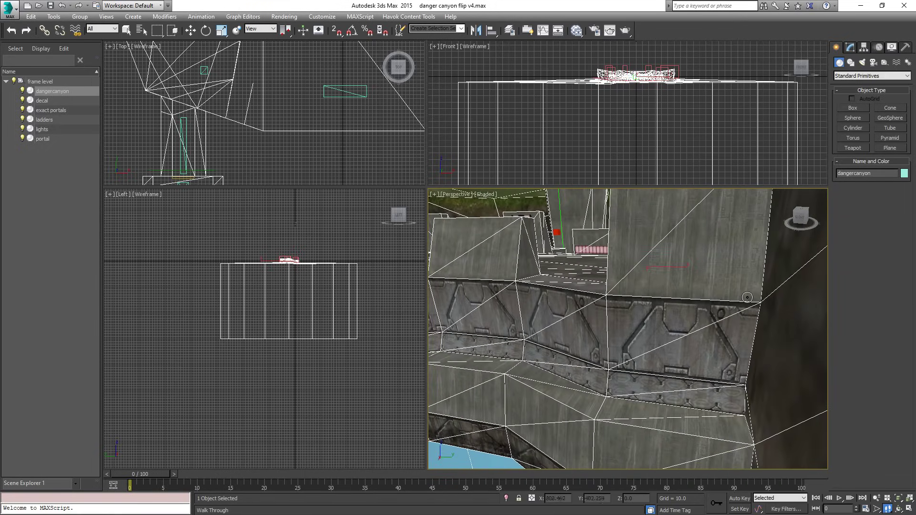
pyautogui.moveTo(739, 306); pyautogui.dragTo(559, 295, button='middle')
pyautogui.moveTo(560, 295); pyautogui.dragTo(623, 330)
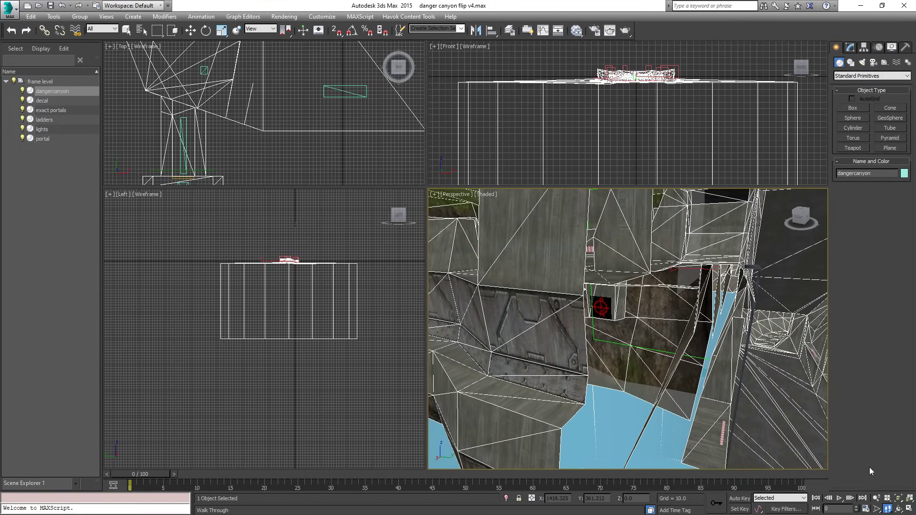
# Turn off Backface Cull in the object properties of the dangercanyon mesh.
pyautogui.click(127, 30)
pyautogui.rightClick(607, 244)
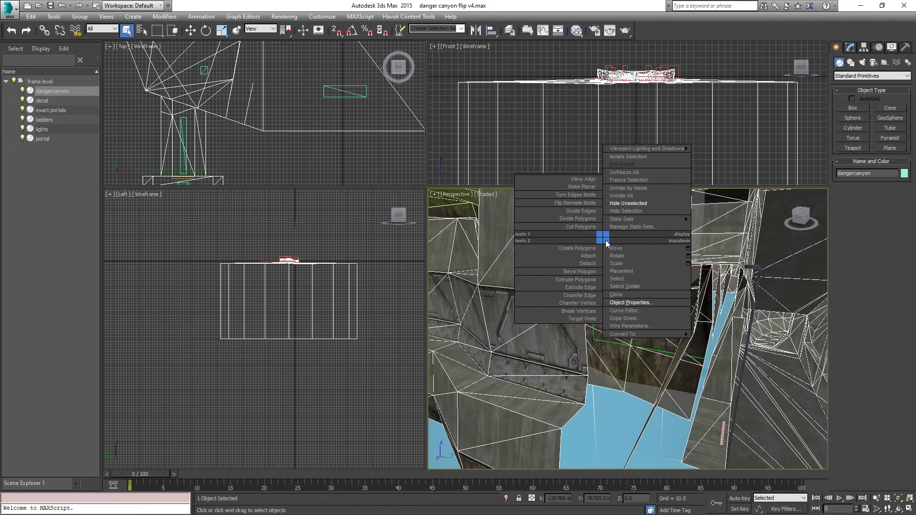
pyautogui.click(639, 302)
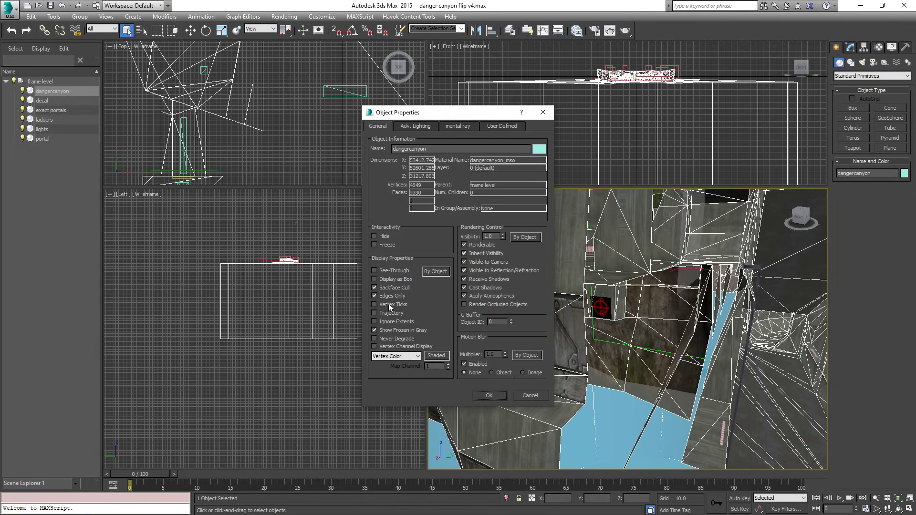
pyautogui.click(395, 287)
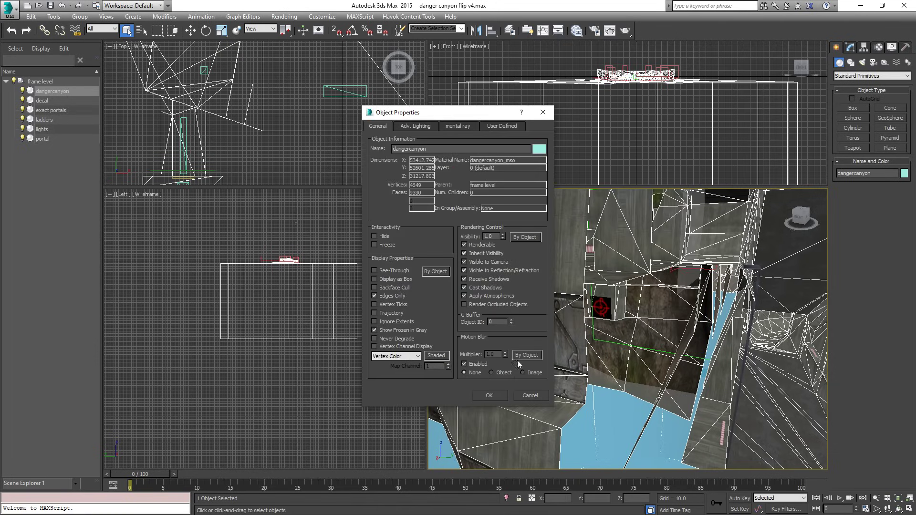
pyautogui.click(491, 395)
# Inspect the walkway and its concrete blocks from both directions, continuing in Walk Through mode.
pyautogui.moveTo(491, 389); pyautogui.dragTo(731, 302, button='middle')
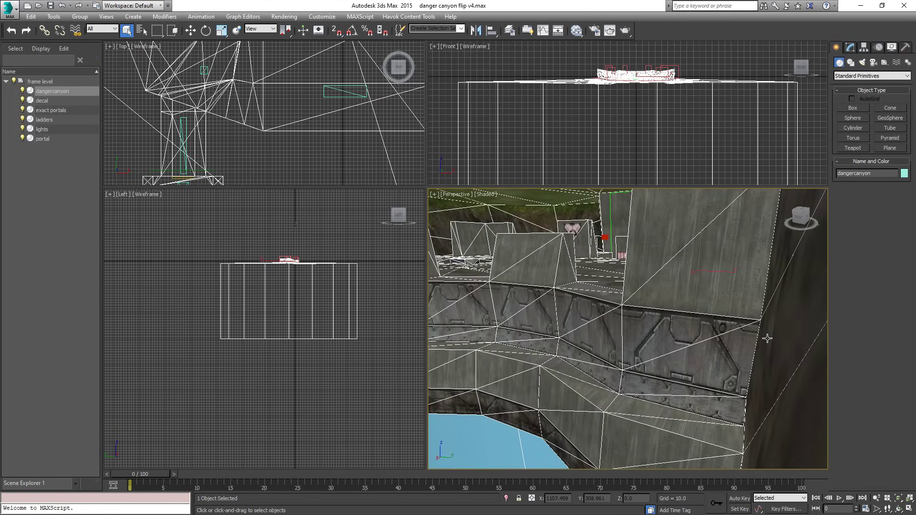
pyautogui.moveTo(767, 338); pyautogui.dragTo(497, 199, button='middle')
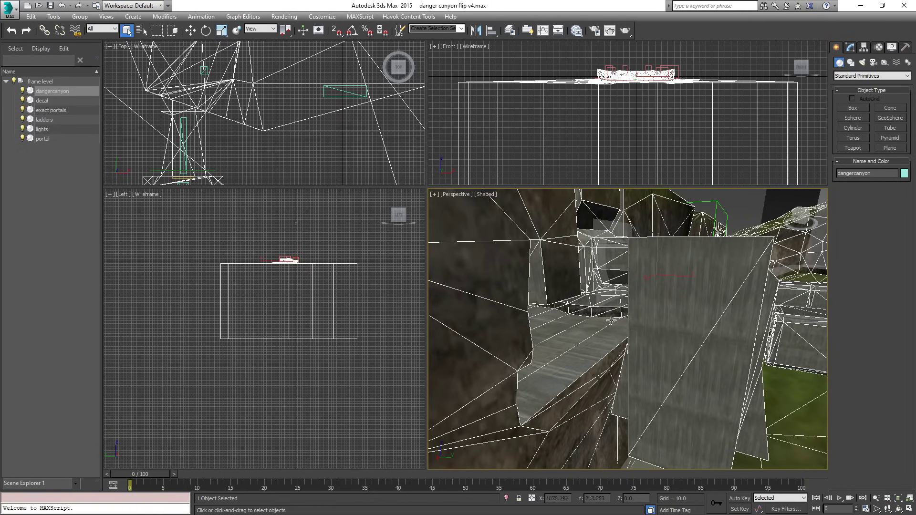
pyautogui.moveTo(620, 324); pyautogui.dragTo(797, 306, button='middle')
pyautogui.press('Up')
pyautogui.moveTo(535, 340); pyautogui.dragTo(608, 314)
pyautogui.press('Up')
pyautogui.moveTo(488, 278); pyautogui.dragTo(660, 280)
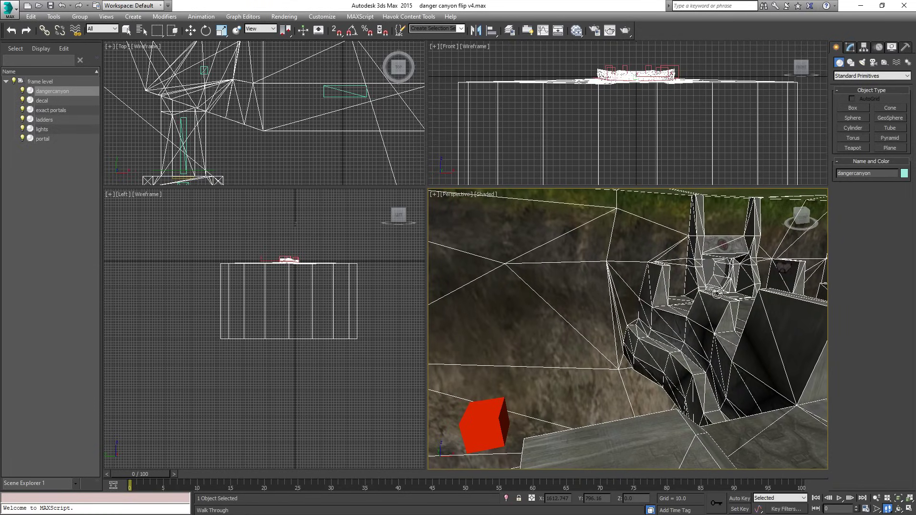
pyautogui.moveTo(786, 243); pyautogui.dragTo(628, 299)
pyautogui.scroll(-10, 628, 299)
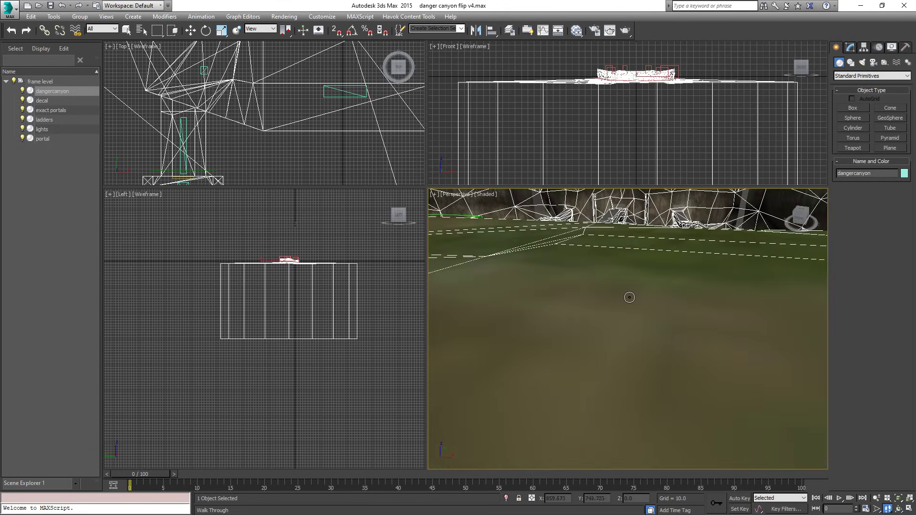
# Examine the structures hanging above the blue opening, from a wide view and up close.
pyautogui.moveTo(807, 355); pyautogui.dragTo(657, 264, button='middle')
pyautogui.scroll(5, 611, 275)
pyautogui.scroll(2, 621, 178)
pyautogui.scroll(3, 626, 283)
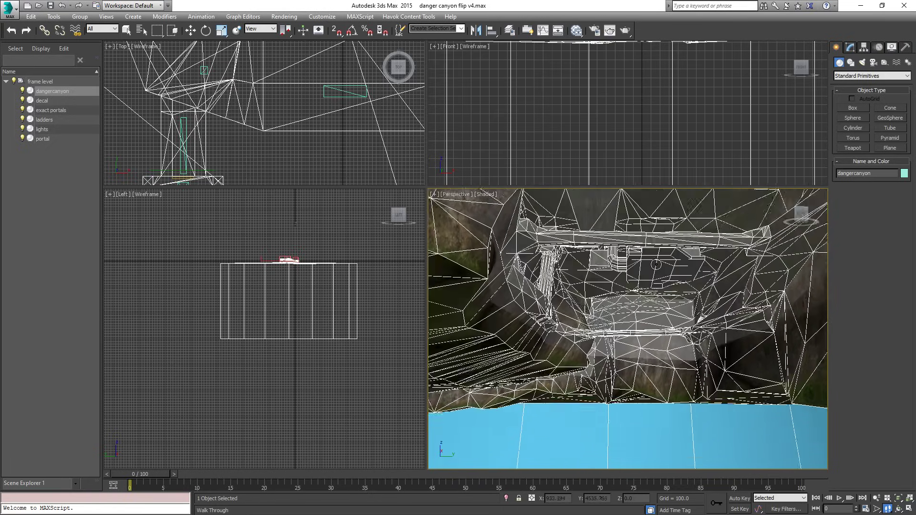
pyautogui.scroll(5, 626, 273)
pyautogui.scroll(-2, 633, 274)
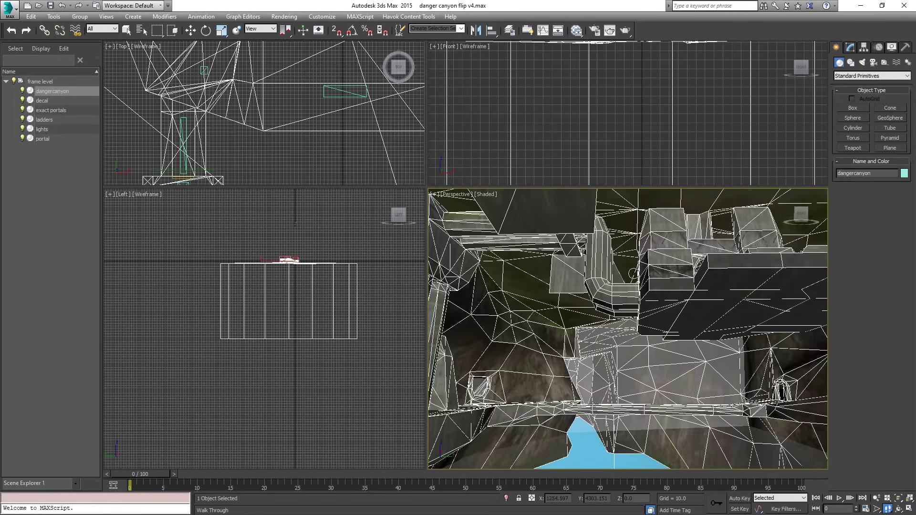
pyautogui.moveTo(633, 270); pyautogui.dragTo(739, 298)
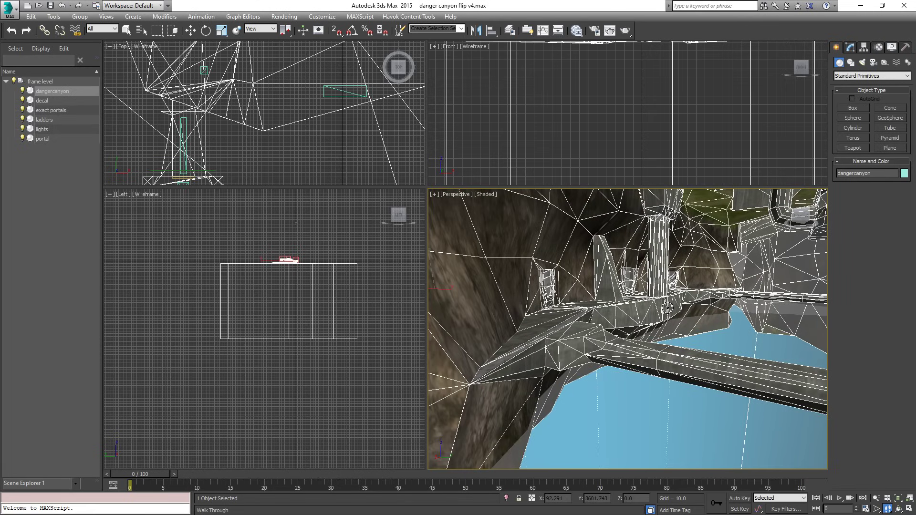
# Walk around the canyon ledges to inspect the beam bridge and the cave doorways in the rock walls.
pyautogui.moveTo(659, 297); pyautogui.dragTo(555, 289)
pyautogui.moveTo(580, 310); pyautogui.dragTo(661, 308, button='middle')
pyautogui.moveTo(661, 308); pyautogui.dragTo(540, 236)
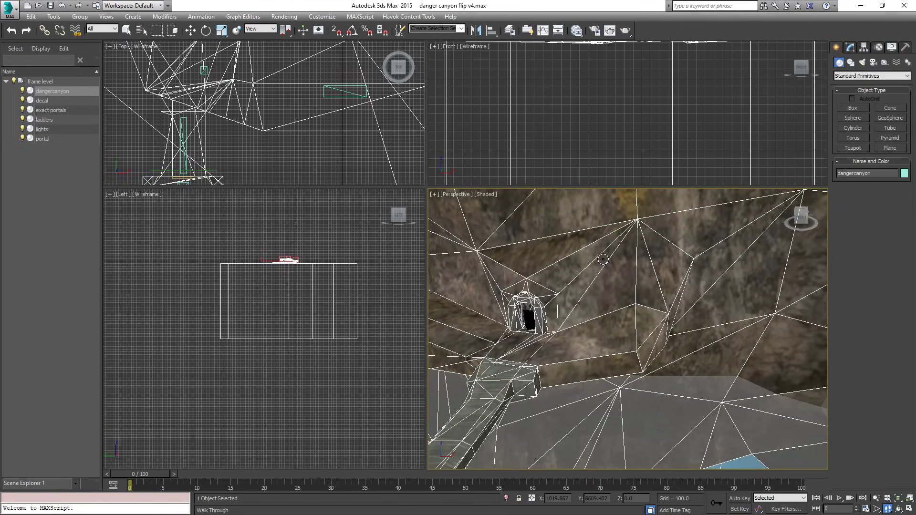
pyautogui.moveTo(653, 290); pyautogui.dragTo(627, 271)
pyautogui.moveTo(626, 271); pyautogui.dragTo(608, 280, button='middle')
pyautogui.moveTo(609, 280); pyautogui.dragTo(752, 290)
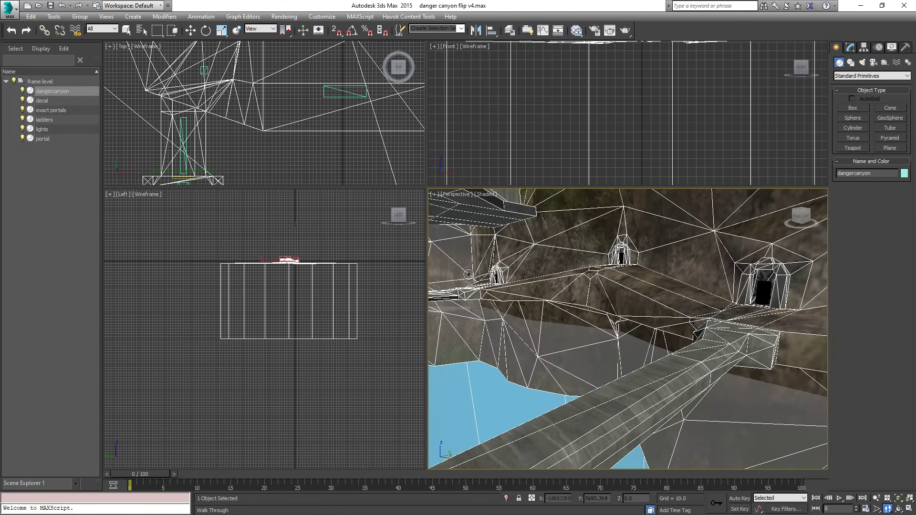
pyautogui.moveTo(822, 284); pyautogui.dragTo(745, 261)
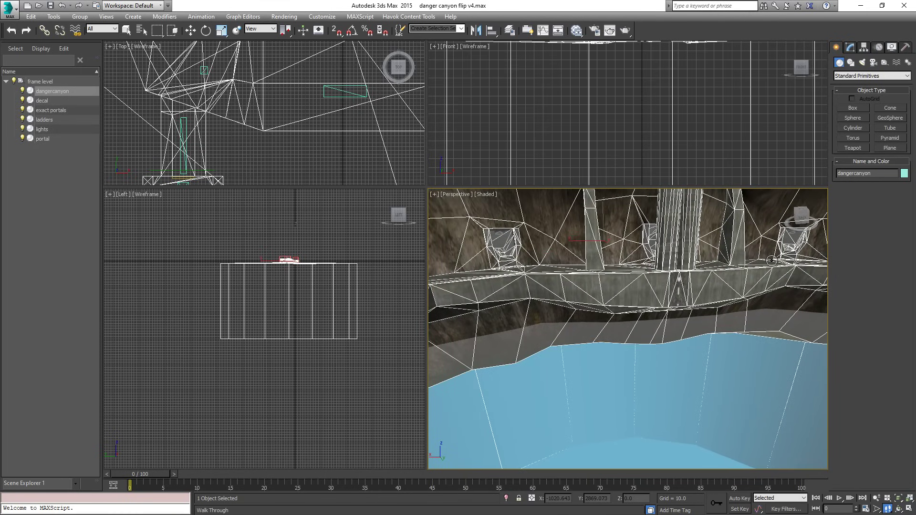
# Examine the pillared ledge, the beam bridge and the surrounding canyon walls under the inverted ground.
pyautogui.scroll(-6, 736, 327)
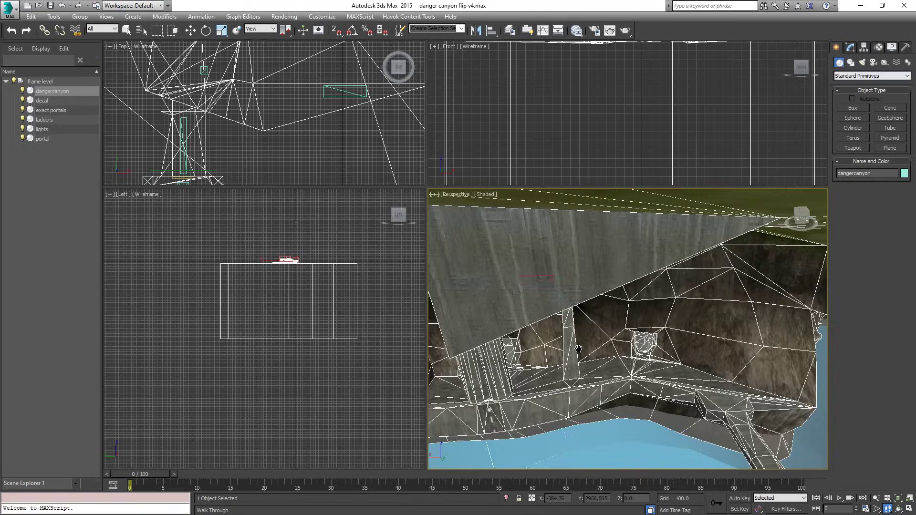
pyautogui.scroll(4, 735, 357)
pyautogui.moveTo(716, 352); pyautogui.dragTo(611, 219, button='middle')
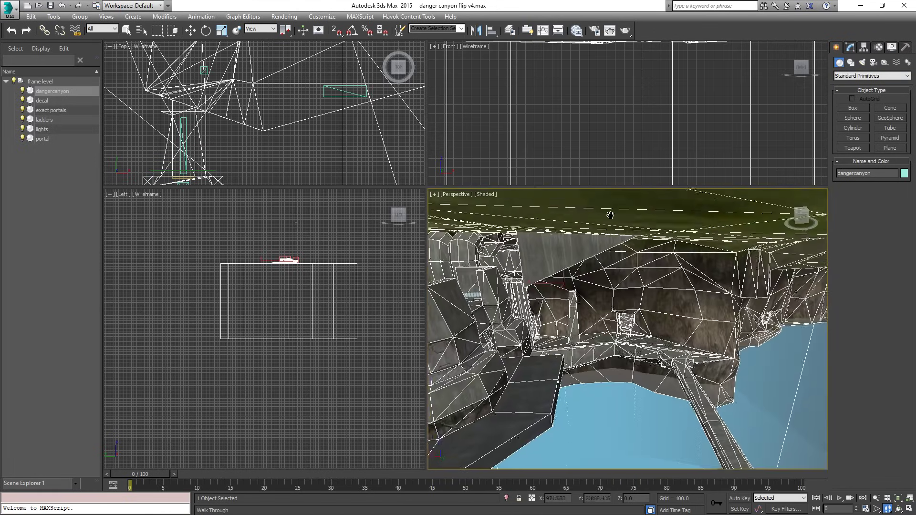
pyautogui.scroll(4, 732, 301)
pyautogui.scroll(-2, 646, 313)
pyautogui.moveTo(646, 313); pyautogui.dragTo(714, 296)
pyautogui.moveTo(714, 296); pyautogui.dragTo(645, 253, button='middle')
pyautogui.moveTo(644, 253); pyautogui.dragTo(670, 297)
pyautogui.moveTo(674, 271); pyautogui.dragTo(658, 261)
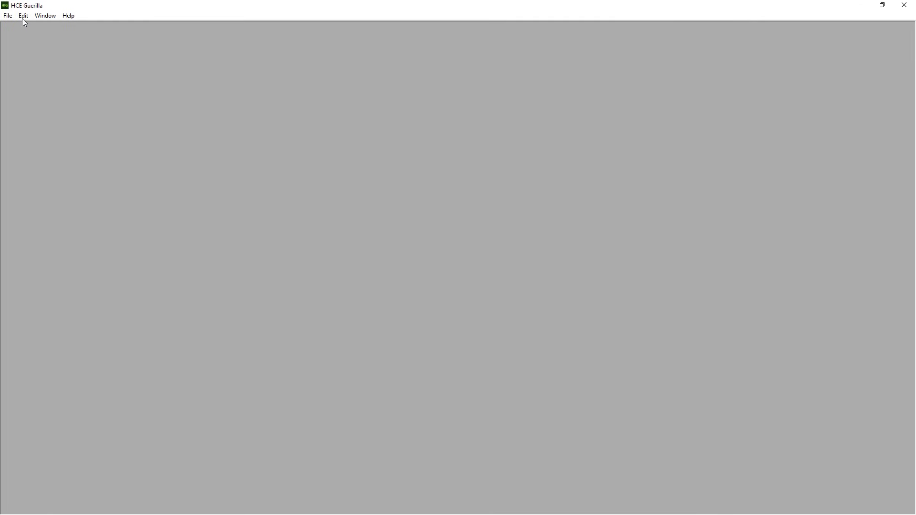
# Open the ceilinghog.physics tag and review its general values, powered mass points and mass points.
pyautogui.click(8, 15)
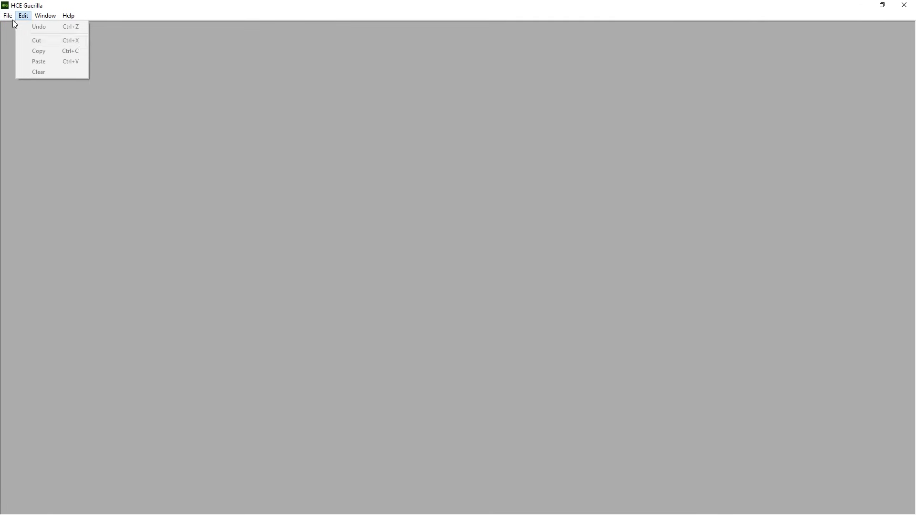
pyautogui.click(22, 37)
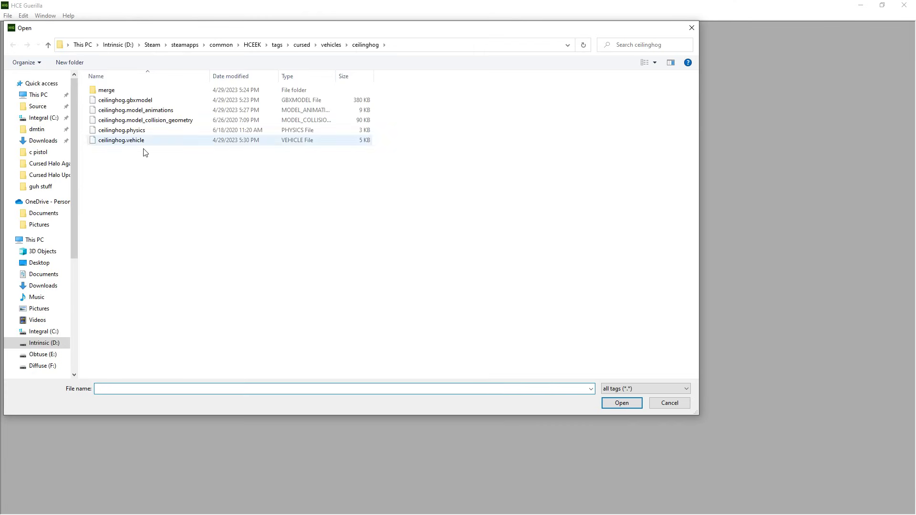
pyautogui.doubleClick(169, 139)
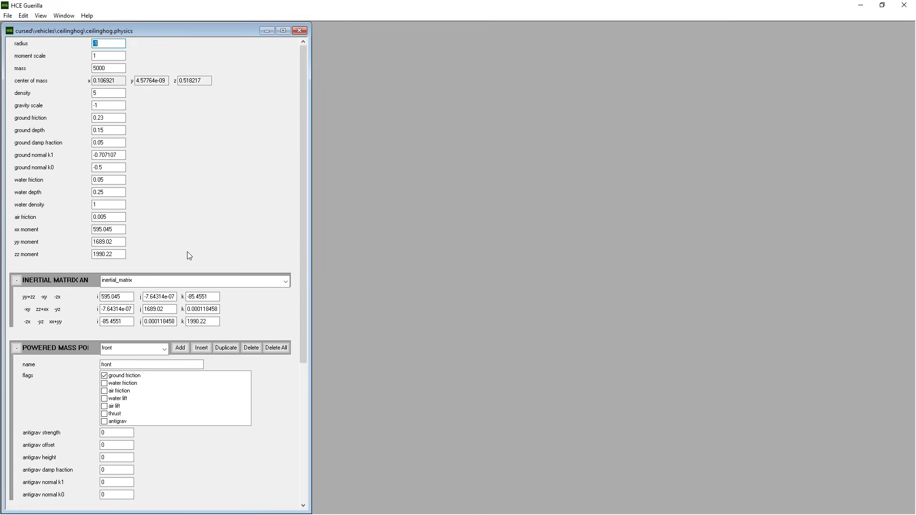
pyautogui.click(95, 42)
pyautogui.scroll(-3, 302, 198)
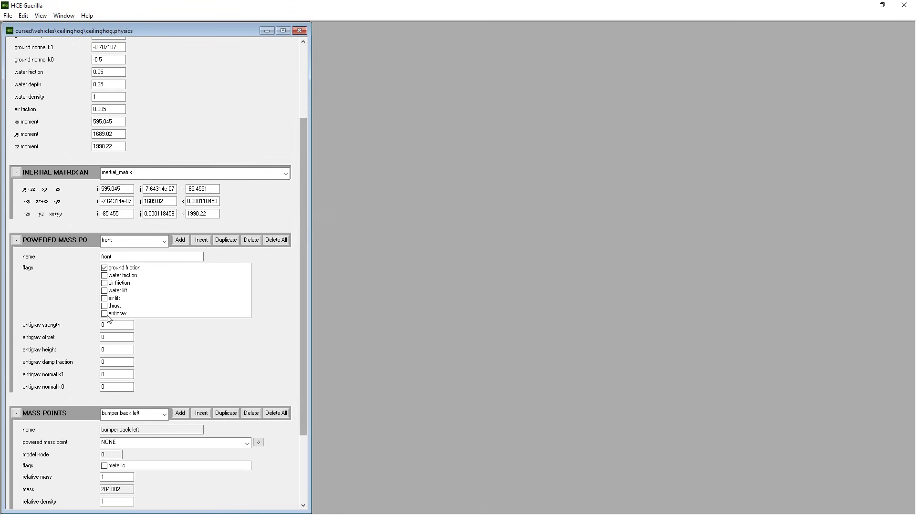
pyautogui.scroll(-3, 308, 274)
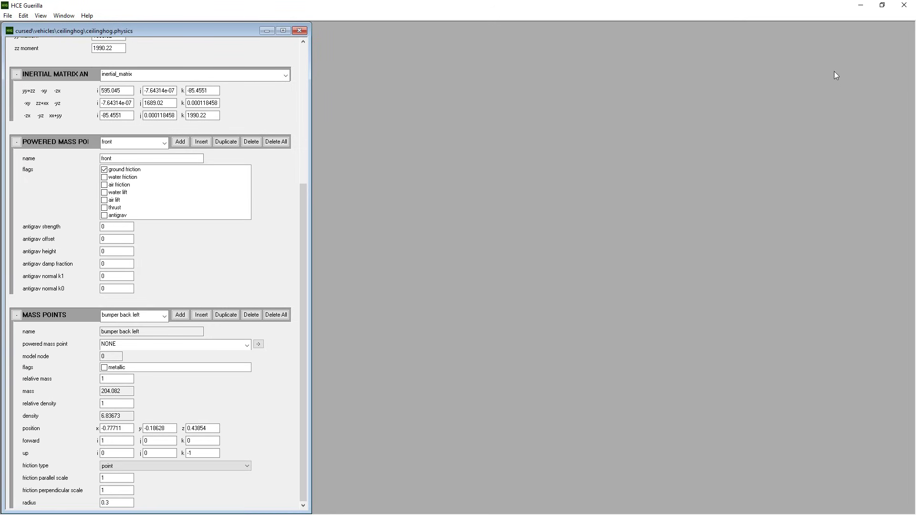
# Switch back to 3ds Max and examine the flipped canyon structure and surrounding cliffs in the perspective view.
pyautogui.click(861, 5)
pyautogui.scroll(1, 709, 256)
pyautogui.scroll(2, 620, 239)
pyautogui.moveTo(631, 227)
pyautogui.mouseDown()
pyautogui.moveTo(623, 262)
pyautogui.moveTo(617, 216)
pyautogui.mouseUp()
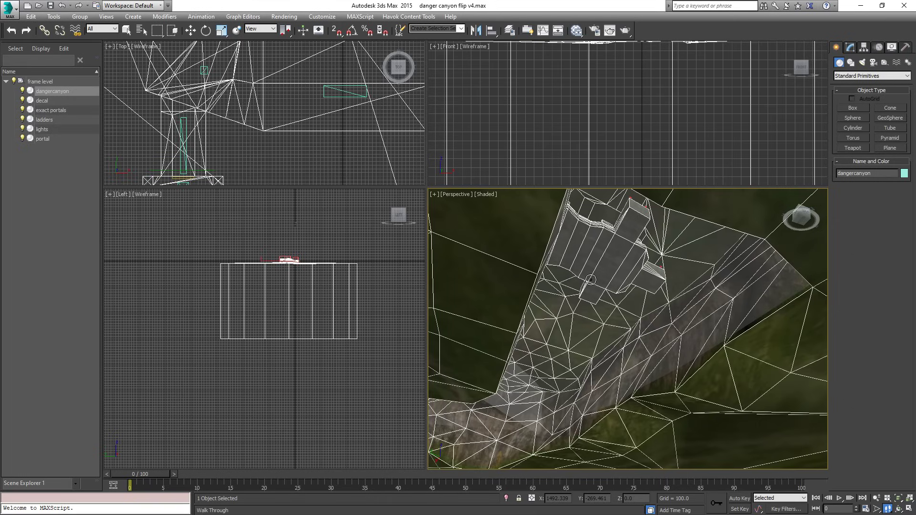
pyautogui.moveTo(661, 354); pyautogui.dragTo(676, 329)
pyautogui.moveTo(640, 290); pyautogui.dragTo(664, 284)
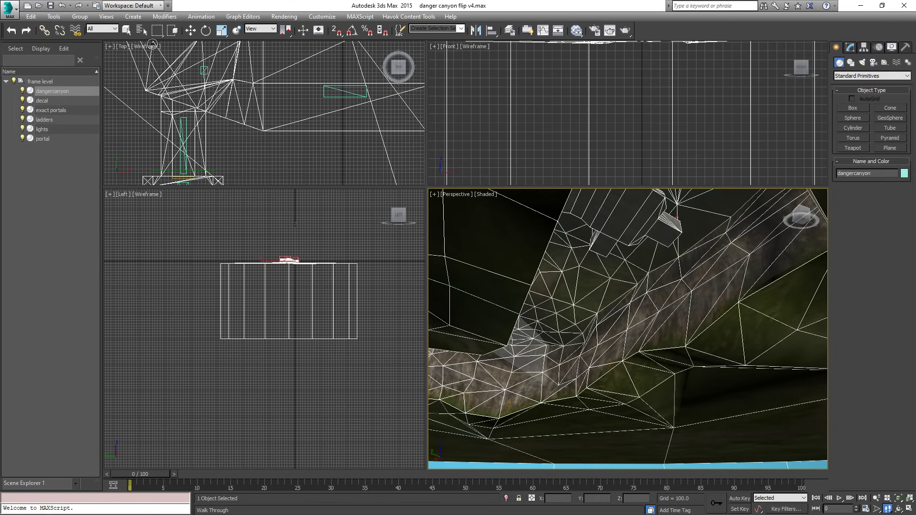
# Open the scene super chiron cutdown v2.max without saving the changes to the current scene.
pyautogui.click(8, 8)
pyautogui.click(30, 86)
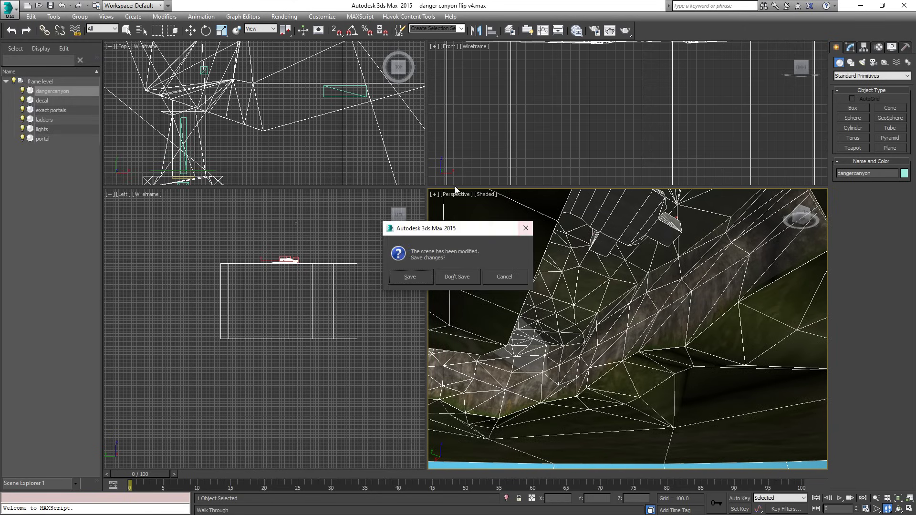
pyautogui.click(462, 280)
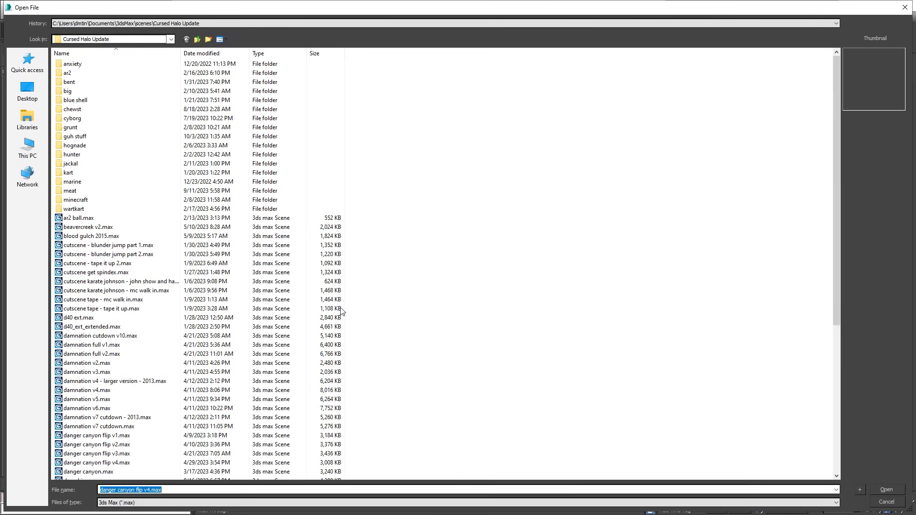
pyautogui.scroll(-8, 150, 240)
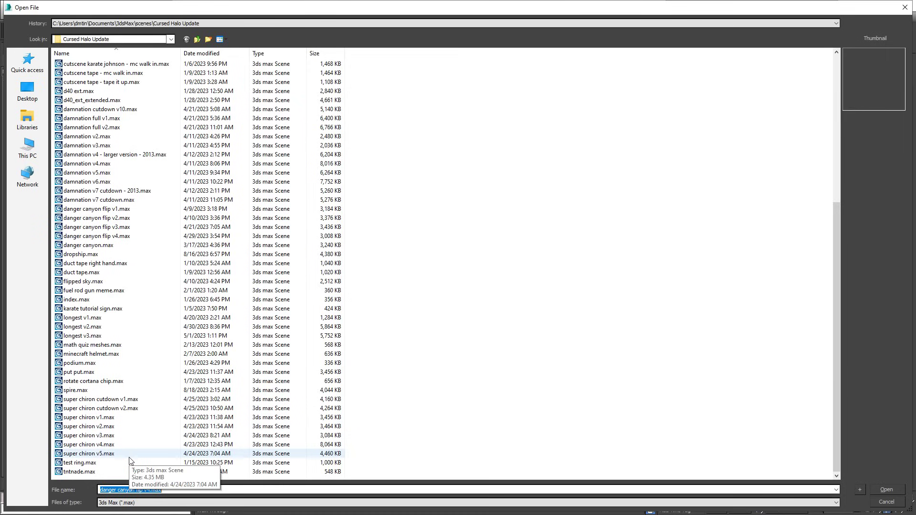
pyautogui.click(119, 408)
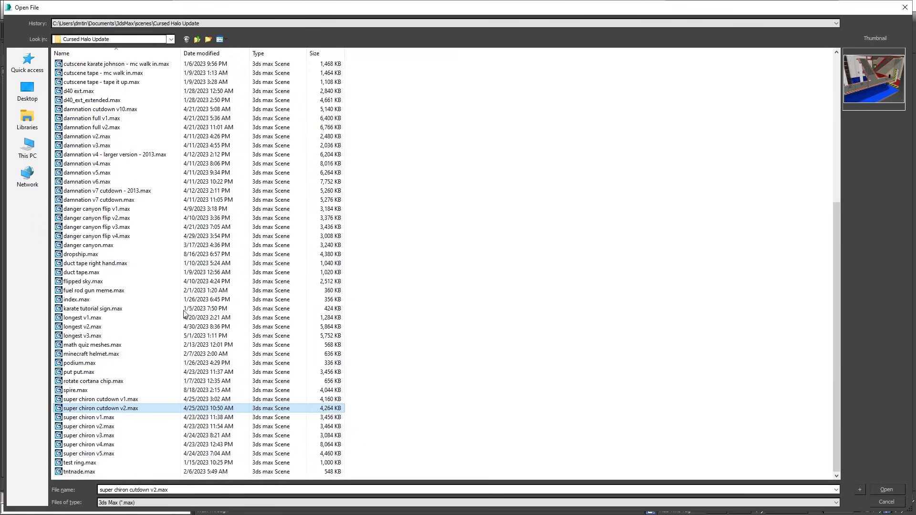
pyautogui.click(206, 53)
pyautogui.scroll(-8, 286, 401)
pyautogui.scroll(8, 260, 382)
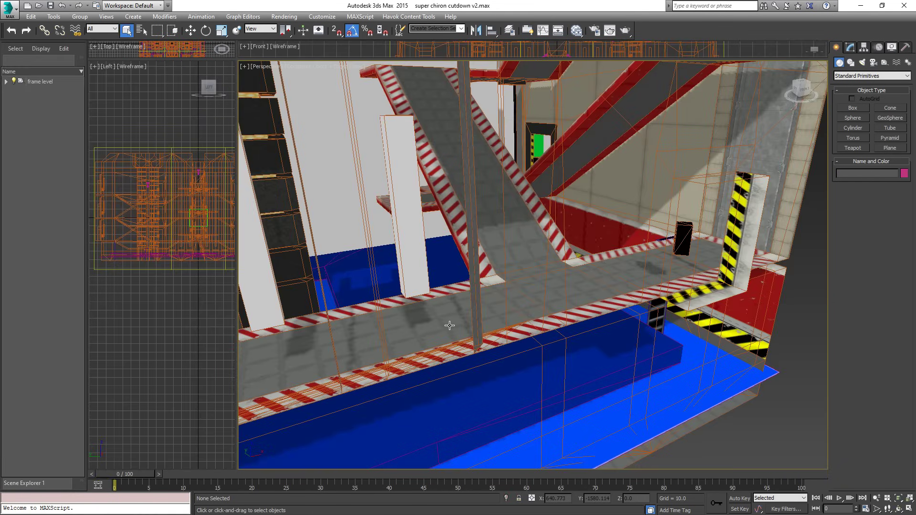
# View the whole super chiron level from outside, including its stacked walkways and the white dividing planes.
pyautogui.scroll(-10, 463, 273)
pyautogui.moveTo(459, 111); pyautogui.dragTo(531, 217, button='middle')
pyautogui.click(899, 509)
pyautogui.moveTo(530, 267); pyautogui.dragTo(524, 239)
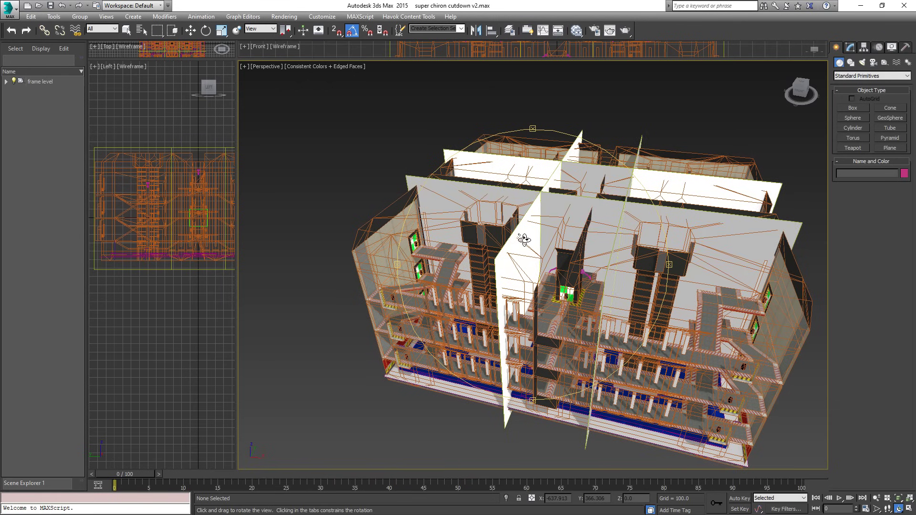
pyautogui.moveTo(593, 296); pyautogui.dragTo(676, 279)
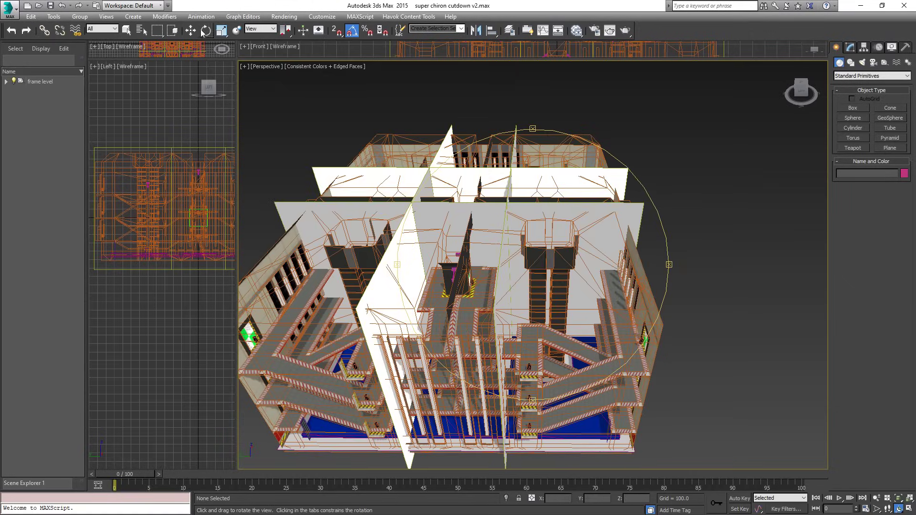
# Select all polygons of the level mesh to check its face count, then clear the selection.
pyautogui.click(114, 28)
pyautogui.click(127, 30)
pyautogui.click(613, 328)
pyautogui.rightClick(613, 328)
pyautogui.click(848, 41)
pyautogui.click(851, 48)
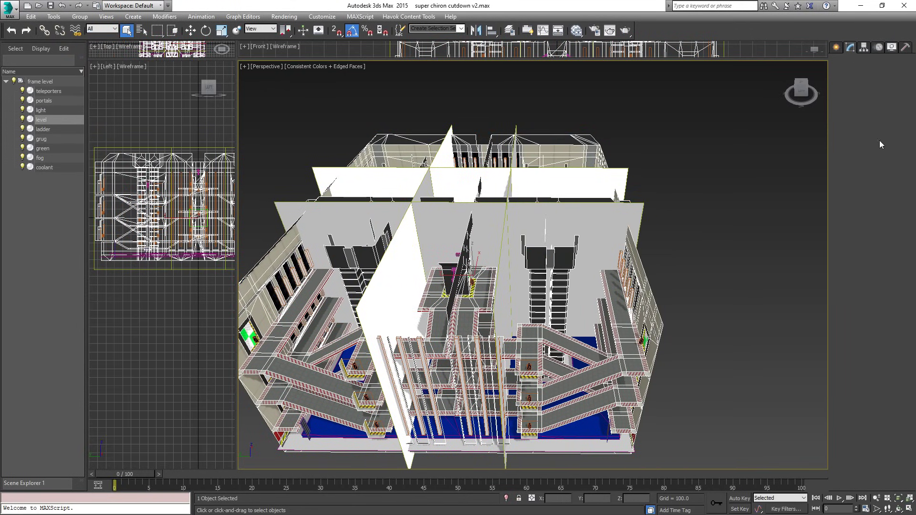
pyautogui.click(839, 85)
pyautogui.click(859, 116)
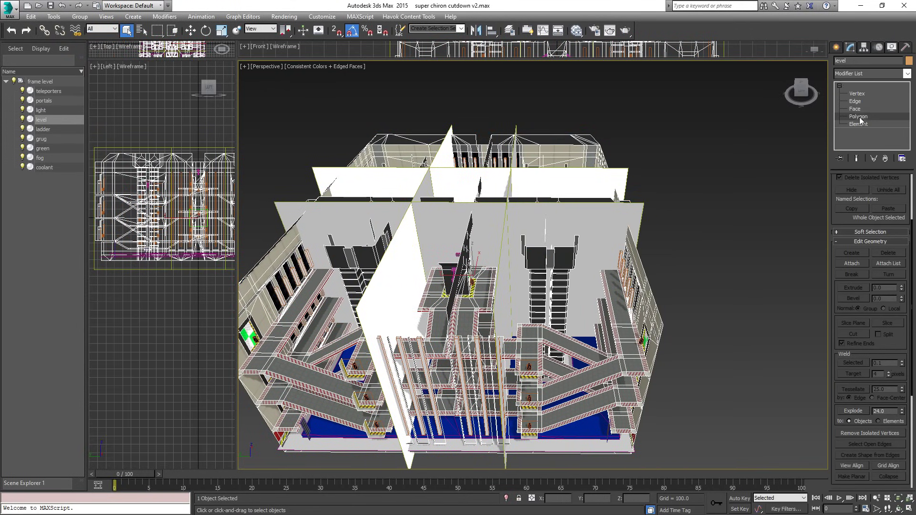
pyautogui.hotkey('ctrl', 'a')
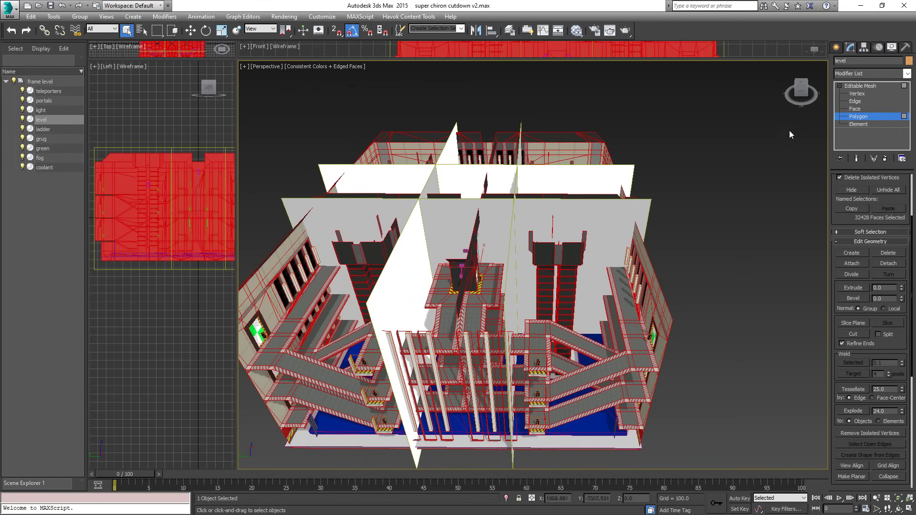
pyautogui.click(836, 47)
pyautogui.click(727, 322)
# Inspect the dividing planes and the striped ramps around a corner tower, then restore the overall view.
pyautogui.moveTo(468, 306); pyautogui.dragTo(557, 276, button='middle')
pyautogui.scroll(5, 558, 276)
pyautogui.scroll(-5, 558, 276)
pyautogui.moveTo(449, 248); pyautogui.dragTo(550, 265, button='middle')
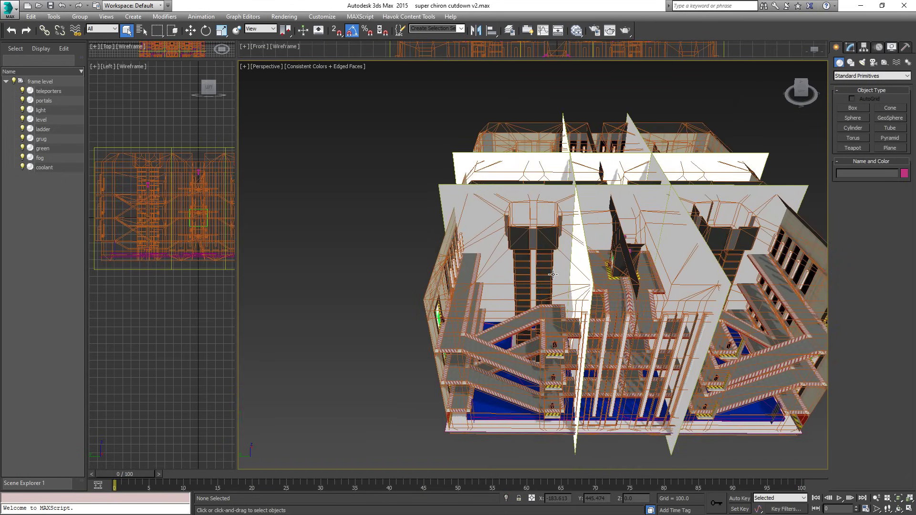
pyautogui.moveTo(636, 273); pyautogui.dragTo(527, 292, button='middle')
pyautogui.keyDown('alt'); pyautogui.moveTo(533, 231); pyautogui.dragTo(606, 199, button='middle'); pyautogui.keyUp('alt')
pyautogui.scroll(5, 615, 279)
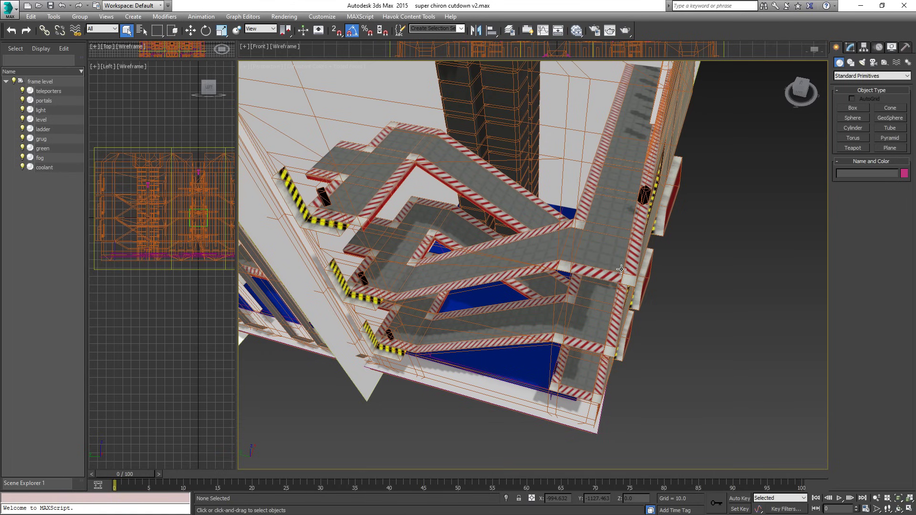
pyautogui.keyDown('alt'); pyautogui.moveTo(443, 89); pyautogui.dragTo(482, 157, button='middle'); pyautogui.keyUp('alt')
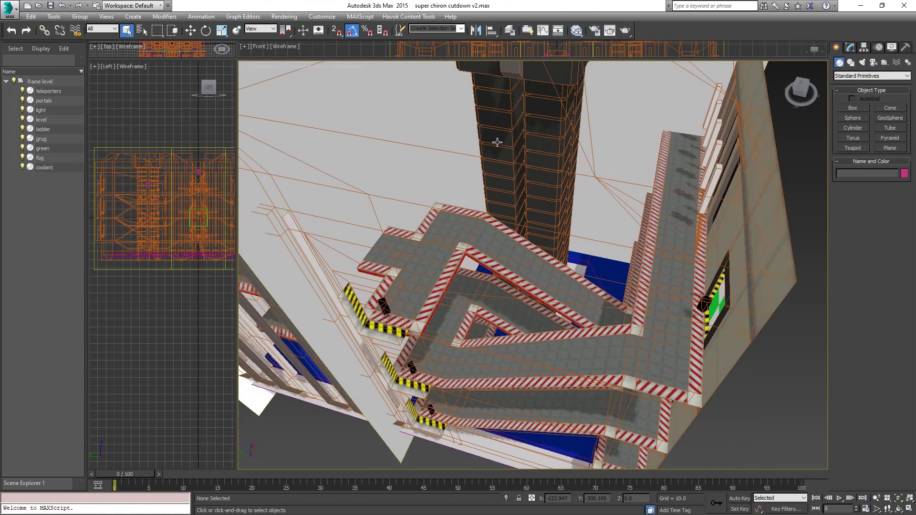
pyautogui.hotkey('shift', 'z')
pyautogui.hotkey('shift', 'z')
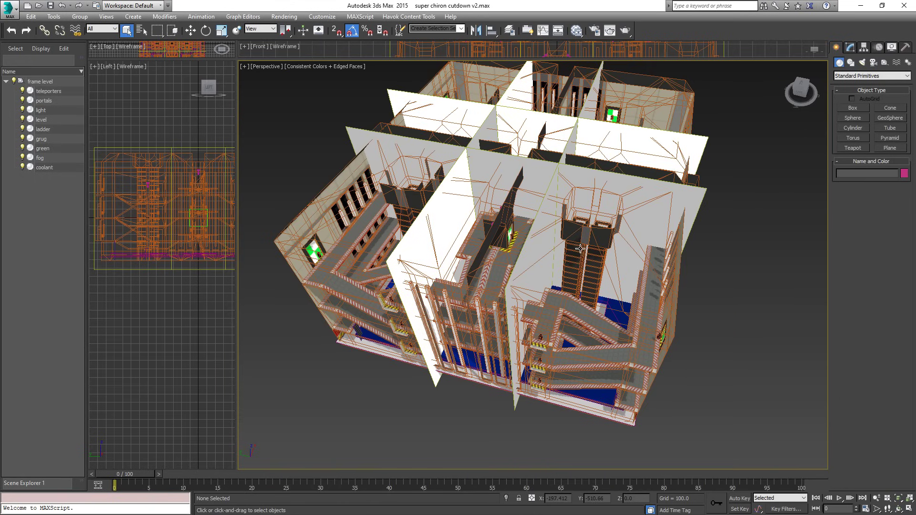
# Select the portals object that divides the level and hide it.
pyautogui.moveTo(518, 173); pyautogui.dragTo(634, 186, button='middle')
pyautogui.keyDown('alt'); pyautogui.moveTo(712, 183); pyautogui.dragTo(559, 157, button='middle'); pyautogui.keyUp('alt')
pyautogui.moveTo(519, 243); pyautogui.dragTo(573, 244, button='middle')
pyautogui.keyDown('alt'); pyautogui.moveTo(572, 244); pyautogui.dragTo(533, 237, button='middle'); pyautogui.keyUp('alt')
pyautogui.keyDown('alt'); pyautogui.moveTo(731, 220); pyautogui.dragTo(617, 256, button='middle'); pyautogui.keyUp('alt')
pyautogui.click(535, 202)
pyautogui.click(538, 207)
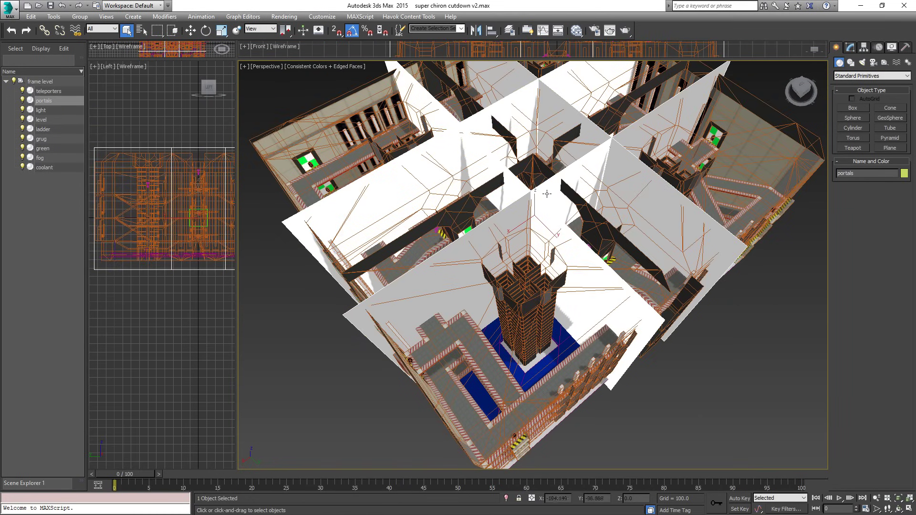
pyautogui.keyDown('alt'); pyautogui.moveTo(547, 195); pyautogui.dragTo(658, 219, button='middle'); pyautogui.keyUp('alt')
pyautogui.rightClick(657, 219)
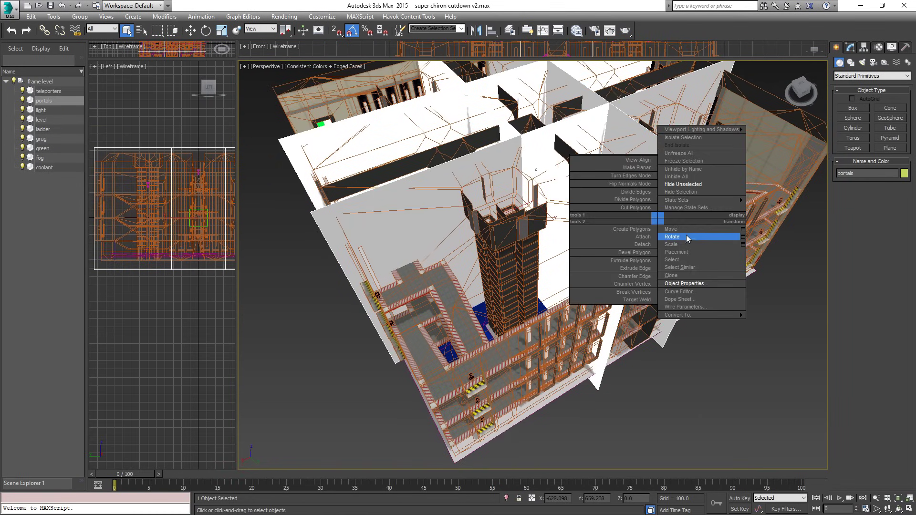
pyautogui.click(698, 193)
# Examine the dark corner tower and the surrounding ramps and green-and-white doorways, up close and from farther away.
pyautogui.keyDown('alt'); pyautogui.moveTo(472, 310); pyautogui.dragTo(459, 280, button='middle'); pyautogui.keyUp('alt')
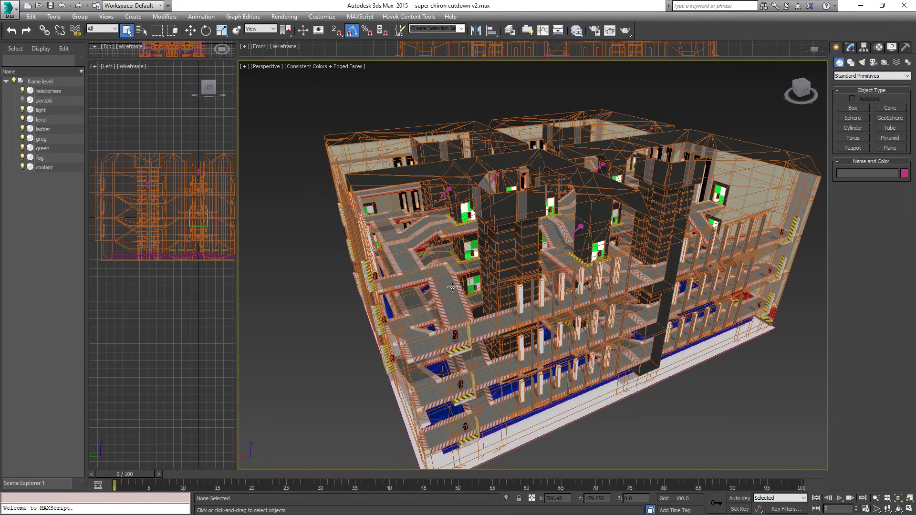
pyautogui.keyDown('alt'); pyautogui.moveTo(443, 269); pyautogui.dragTo(534, 267, button='middle'); pyautogui.keyUp('alt')
pyautogui.scroll(4, 535, 268)
pyautogui.moveTo(535, 305); pyautogui.dragTo(603, 293, button='middle')
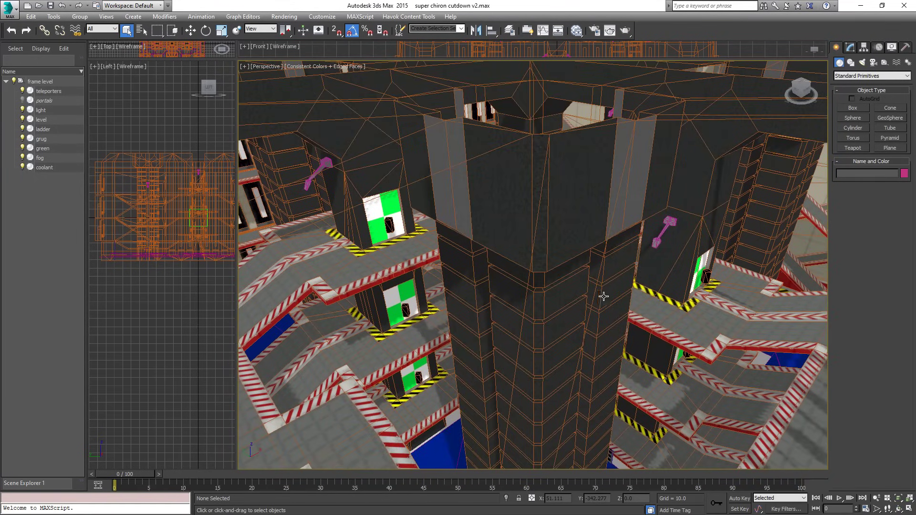
pyautogui.moveTo(688, 328); pyautogui.dragTo(686, 247, button='middle')
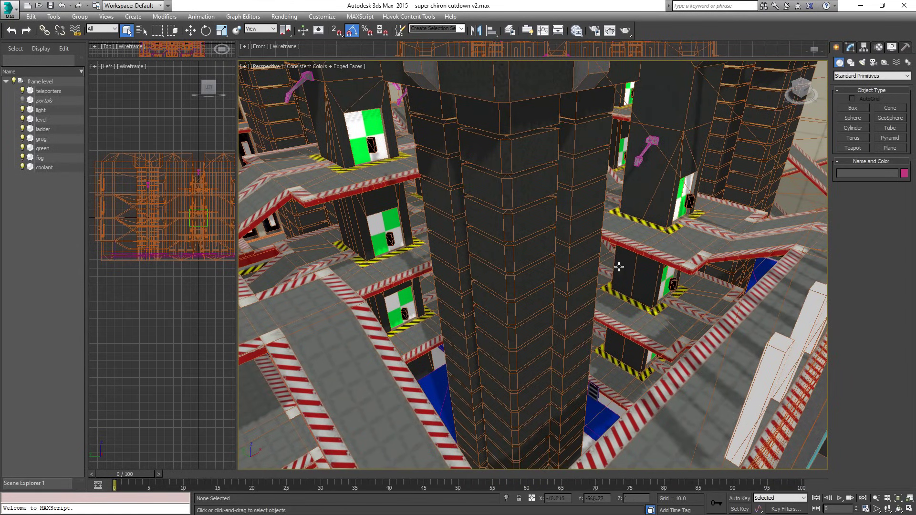
pyautogui.scroll(-10, 487, 242)
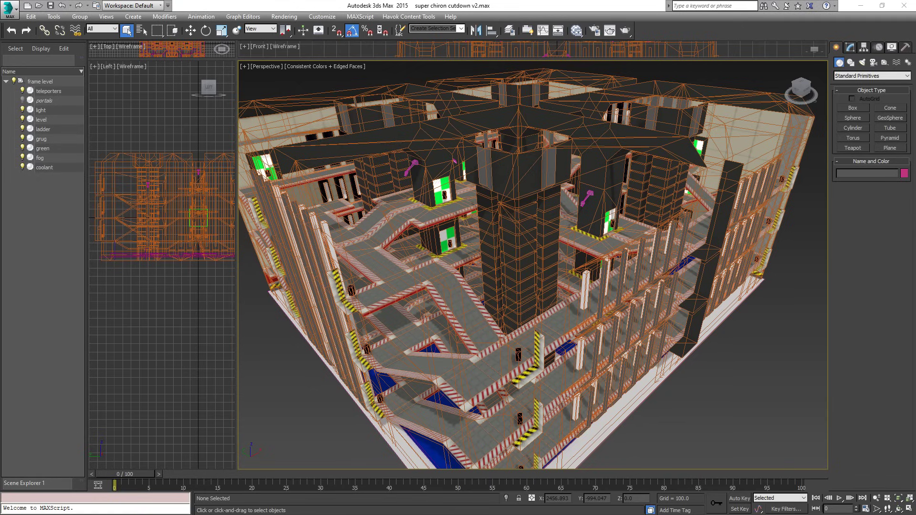
# Switch to Chrome, run a statement declaring a variable with value 0 in the developer console, and close the browser.
pyautogui.moveTo(915, 200); pyautogui.dragTo(628, 50)
pyautogui.click(639, 251)
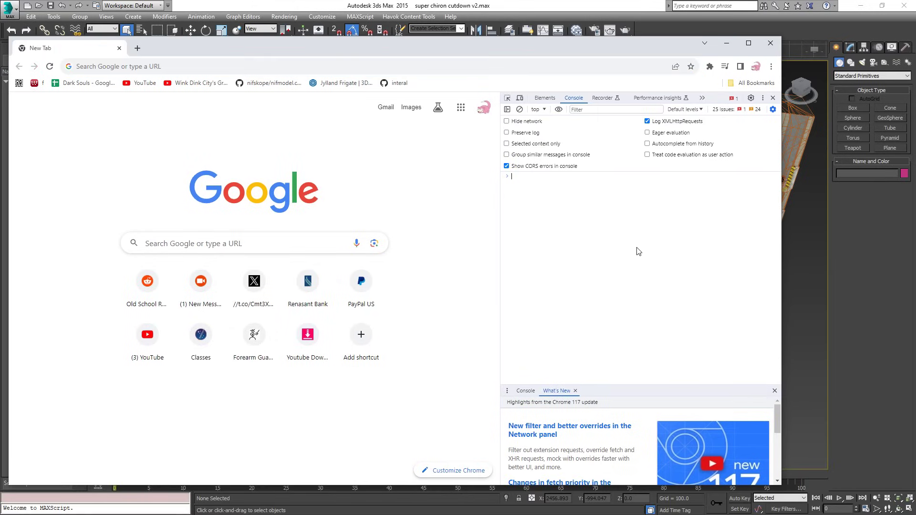
pyautogui.write('var 1=')
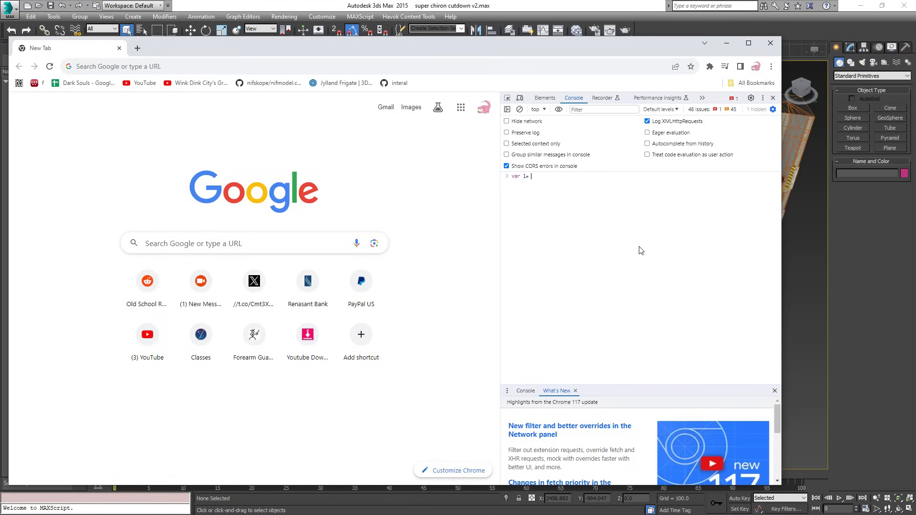
pyautogui.write('0;')
pyautogui.press('Return')
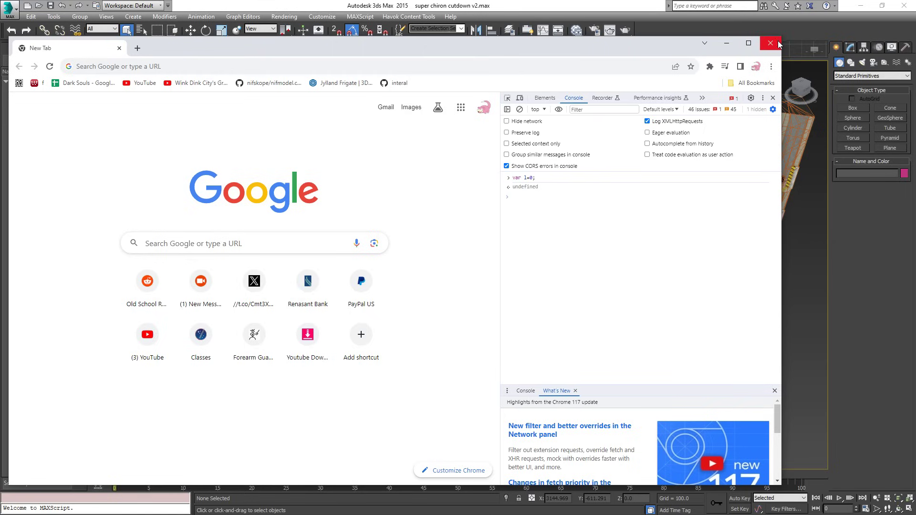
pyautogui.click(768, 48)
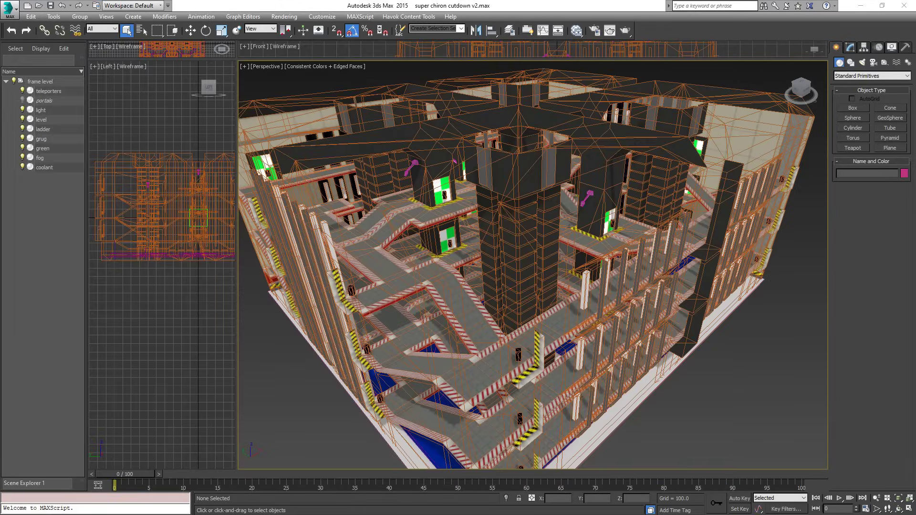
# Inspect a green-and-white checkered doorway on the upper walkway up close, then view the complete level again.
pyautogui.scroll(10, 455, 245)
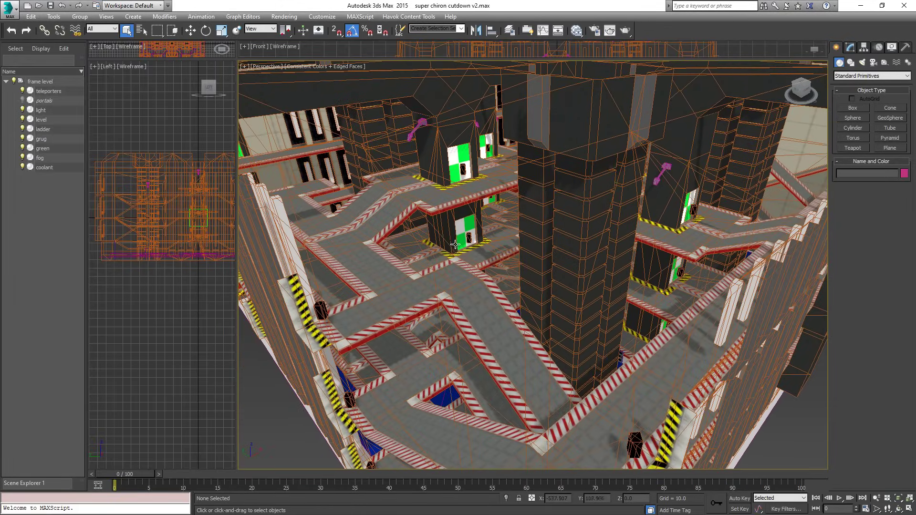
pyautogui.scroll(10, 449, 248)
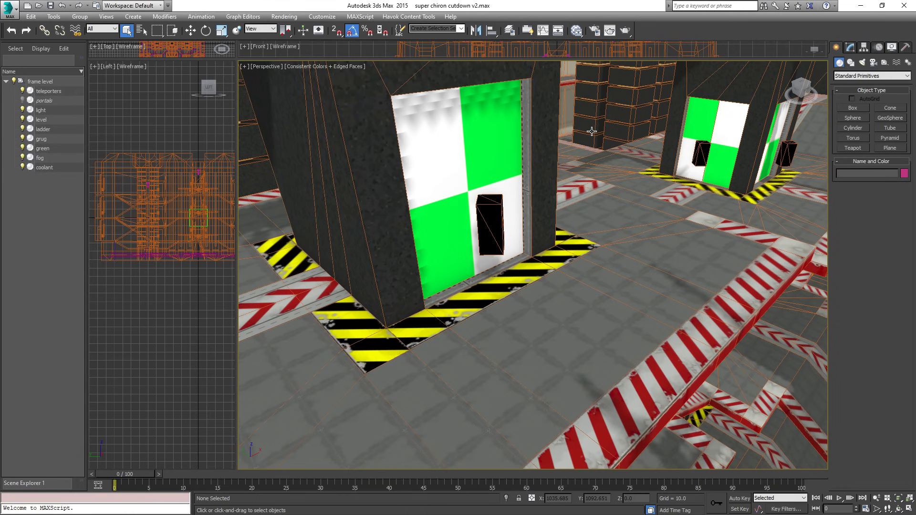
pyautogui.scroll(-10, 534, 274)
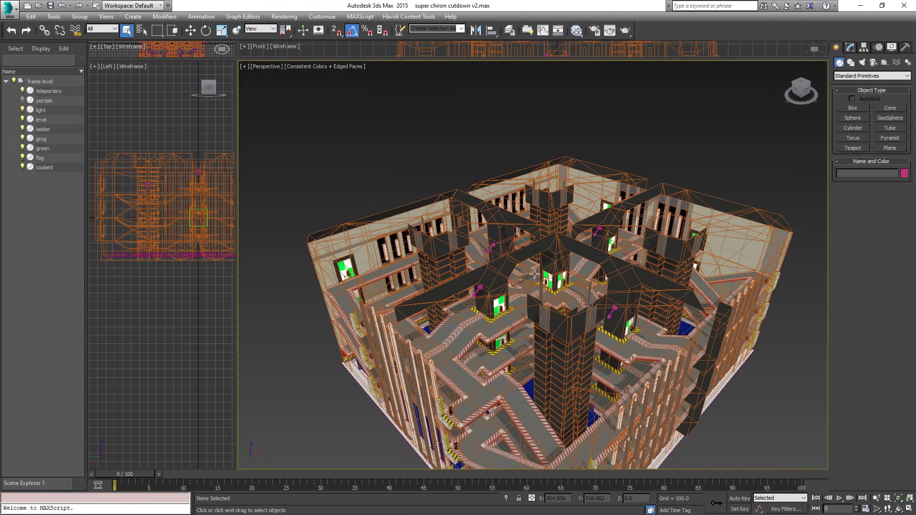
pyautogui.moveTo(660, 332); pyautogui.dragTo(647, 249, button='middle')
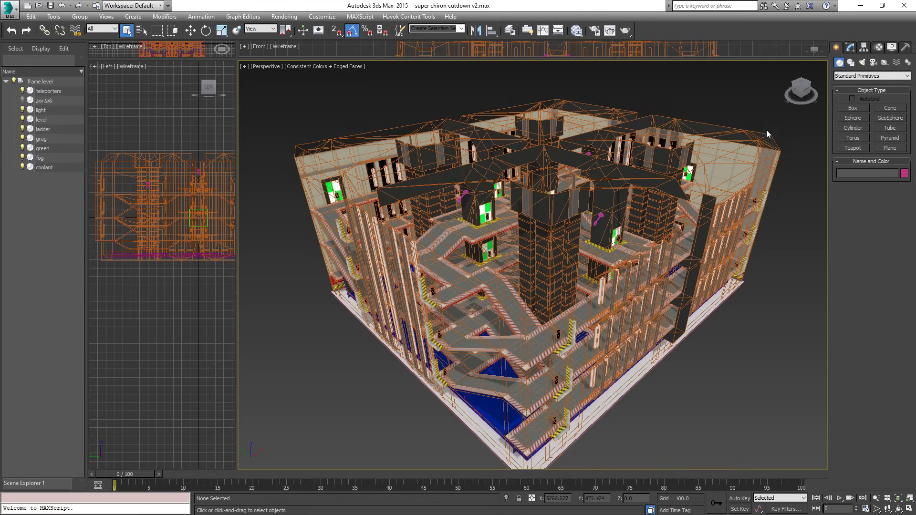
# Open the scene longest v1.max and view the level up close in perspective.
pyautogui.click(14, 11)
pyautogui.click(38, 81)
pyautogui.click(470, 276)
pyautogui.press('l')
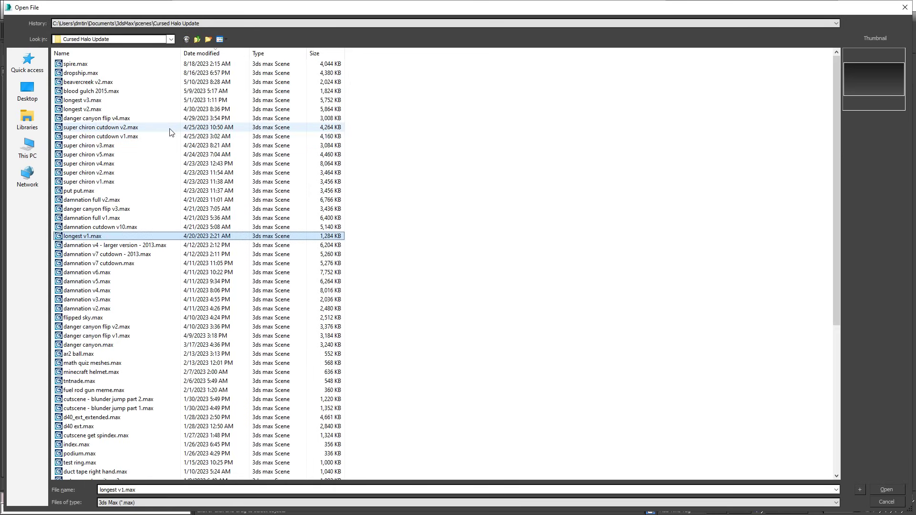
pyautogui.press('Return')
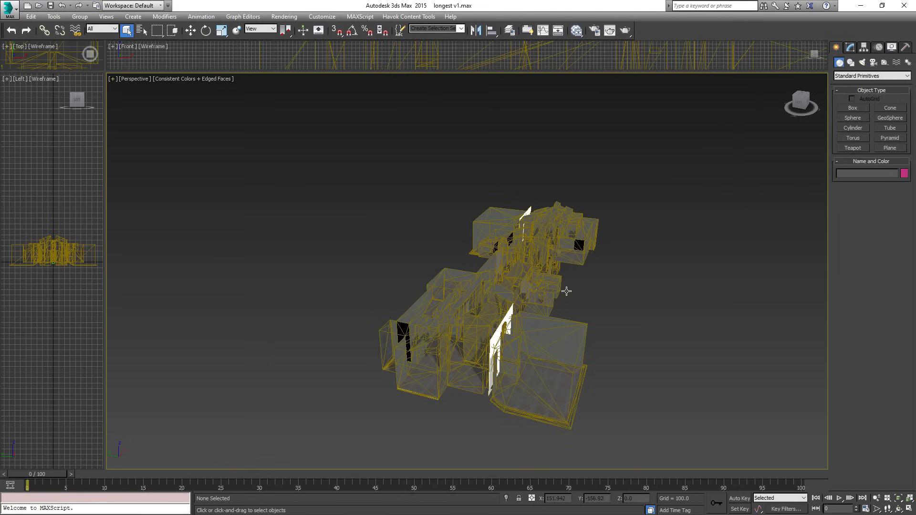
pyautogui.scroll(5, 550, 298)
pyautogui.moveTo(217, 268); pyautogui.dragTo(208, 193, button='middle')
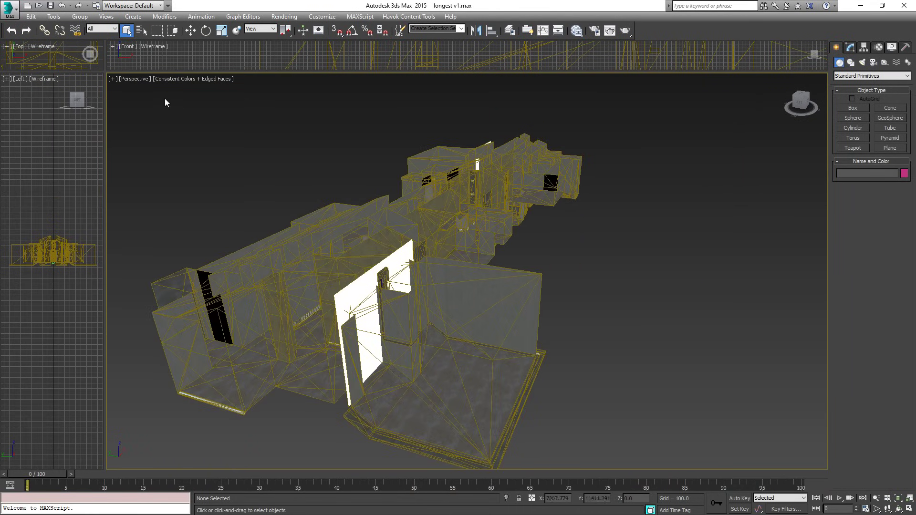
# Open the scene longest v3.max and bring the whole corridor level into perspective view.
pyautogui.click(14, 14)
pyautogui.click(25, 71)
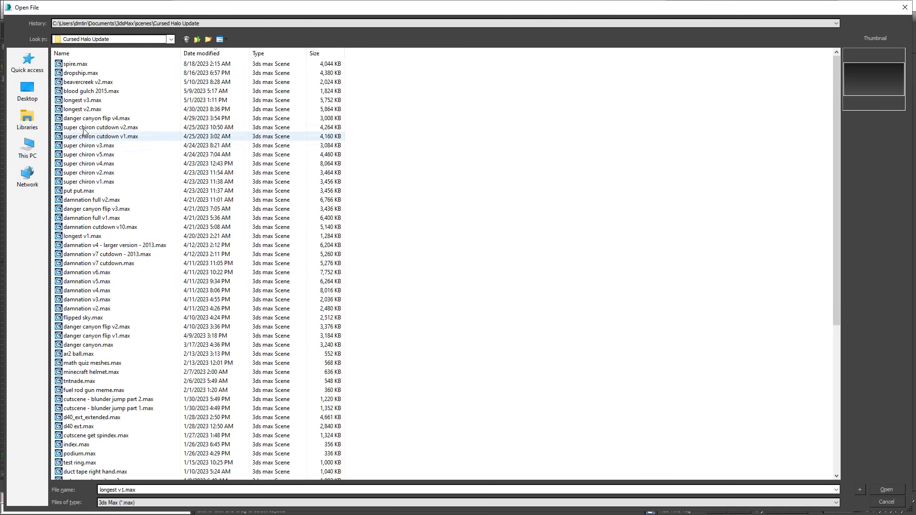
pyautogui.doubleClick(91, 101)
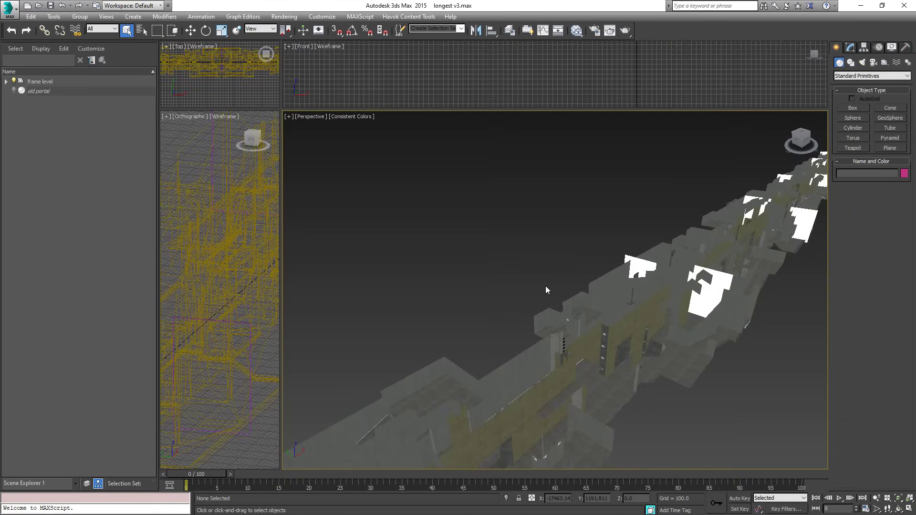
pyautogui.scroll(-10, 663, 270)
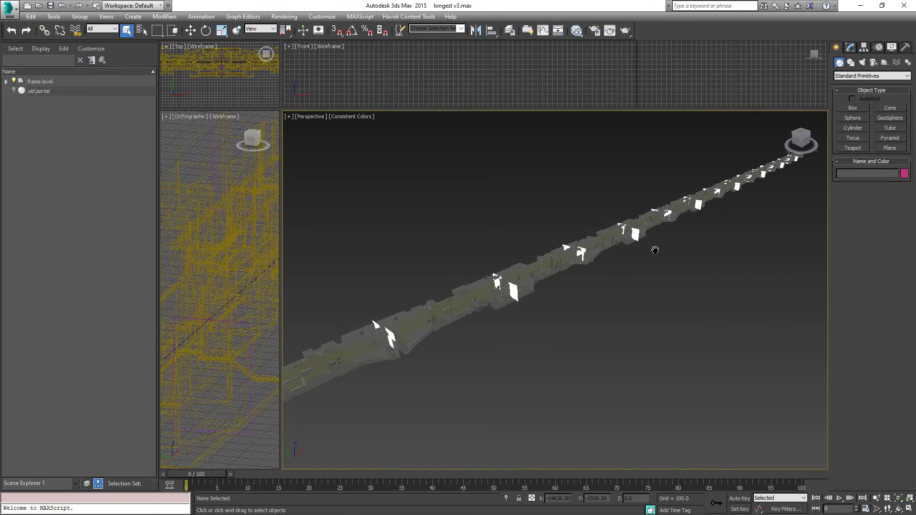
pyautogui.moveTo(660, 259); pyautogui.dragTo(654, 255, button='middle')
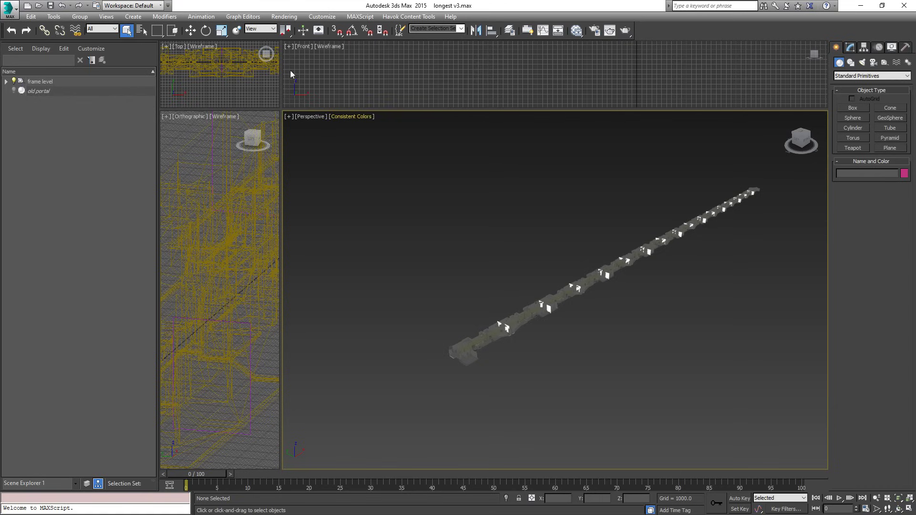
# Examine the full length of the corridor level and its repeated sections, both closer up and from farther away.
pyautogui.moveTo(553, 283); pyautogui.dragTo(532, 282, button='middle')
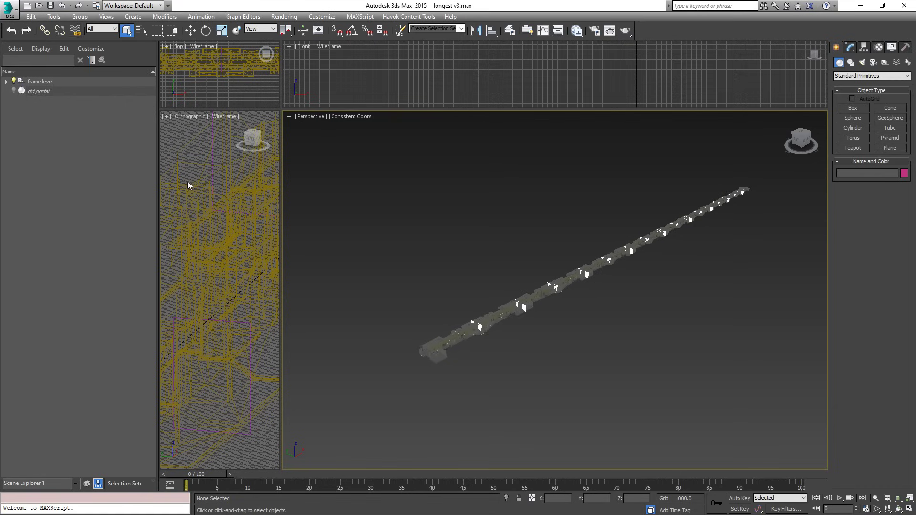
pyautogui.scroll(3, 683, 235)
pyautogui.scroll(-4, 696, 242)
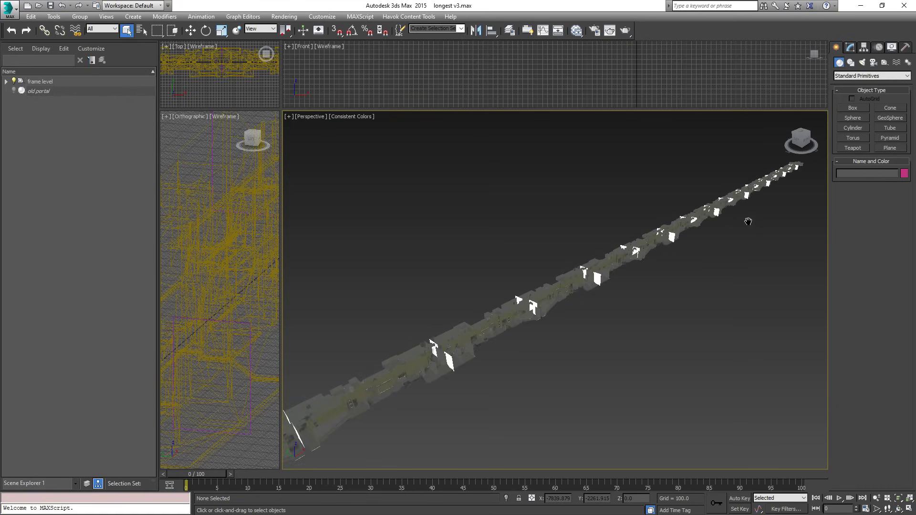
pyautogui.scroll(4, 769, 215)
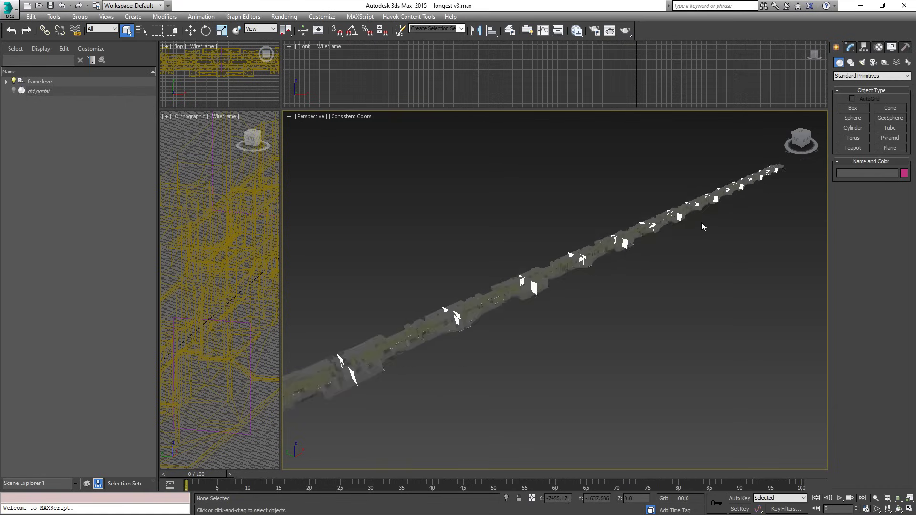
pyautogui.scroll(-3, 764, 210)
pyautogui.scroll(3, 772, 207)
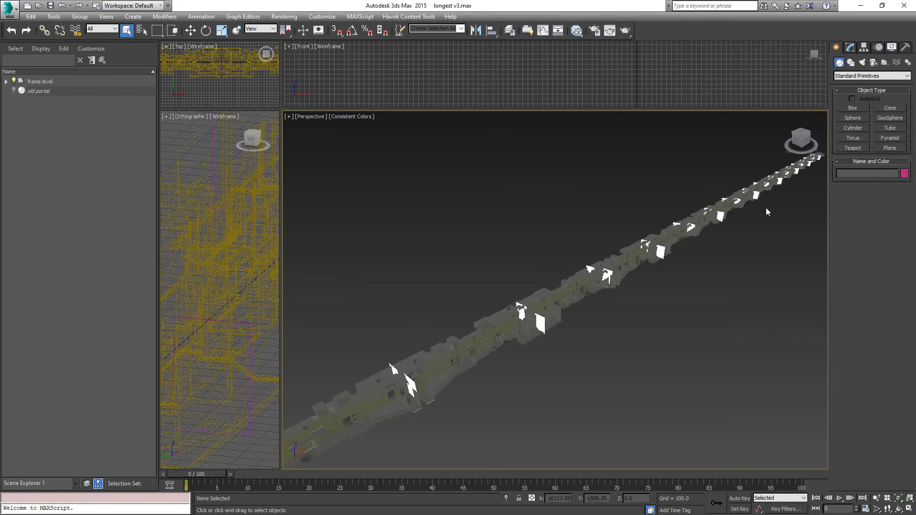
pyautogui.scroll(-3, 762, 211)
pyautogui.scroll(3, 762, 214)
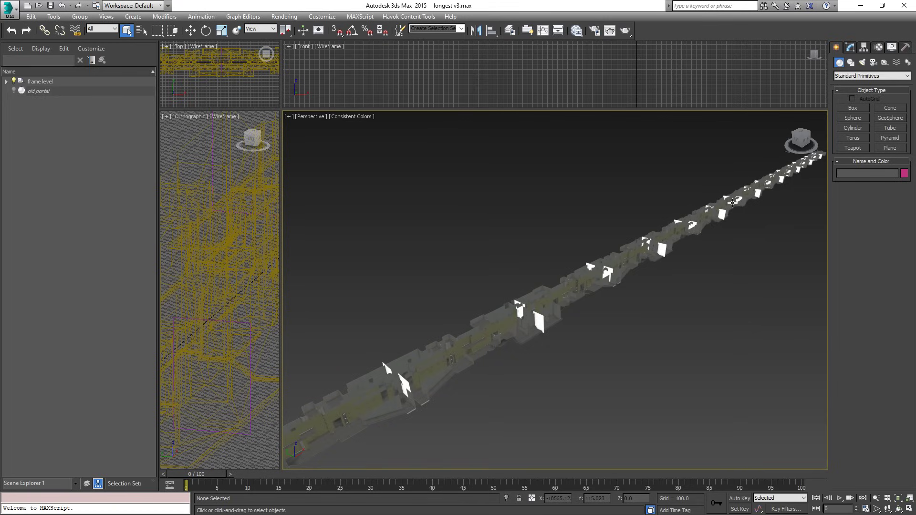
pyautogui.scroll(-3, 730, 205)
pyautogui.scroll(4, 745, 198)
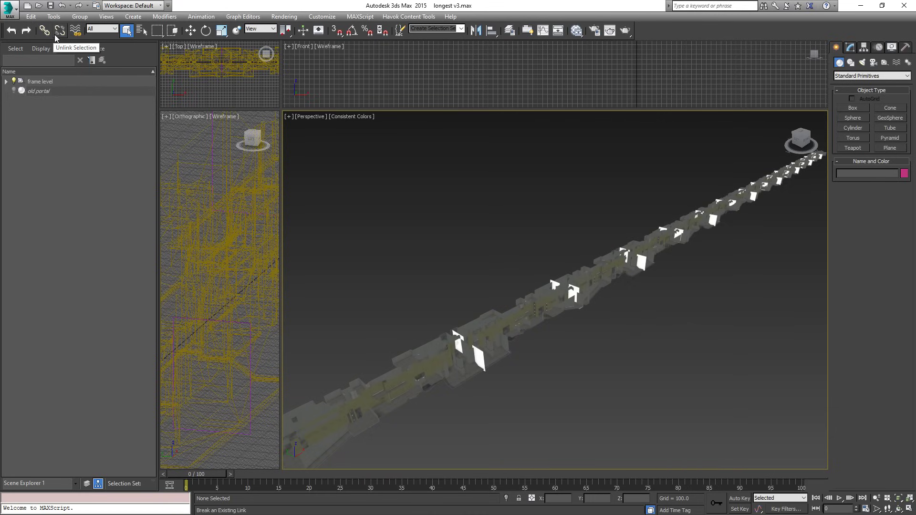
# Bring up the scene files for opening and preview the karate johnson cutscenes, rotate cortana chip.max and duct tape.max.
pyautogui.click(13, 11)
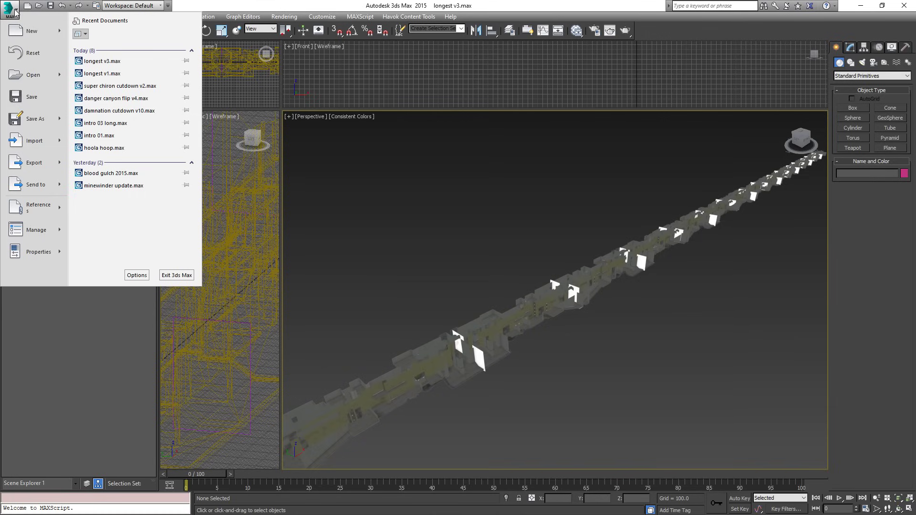
pyautogui.click(26, 76)
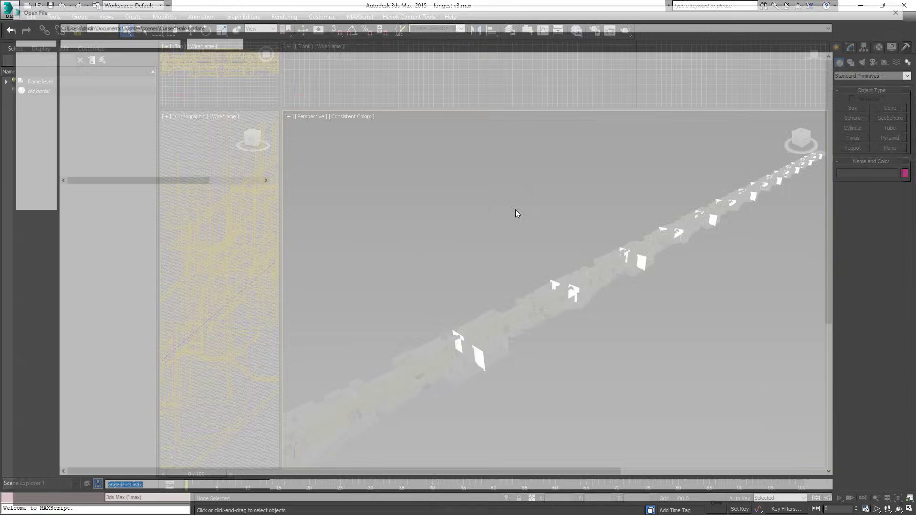
pyautogui.scroll(-8, 452, 186)
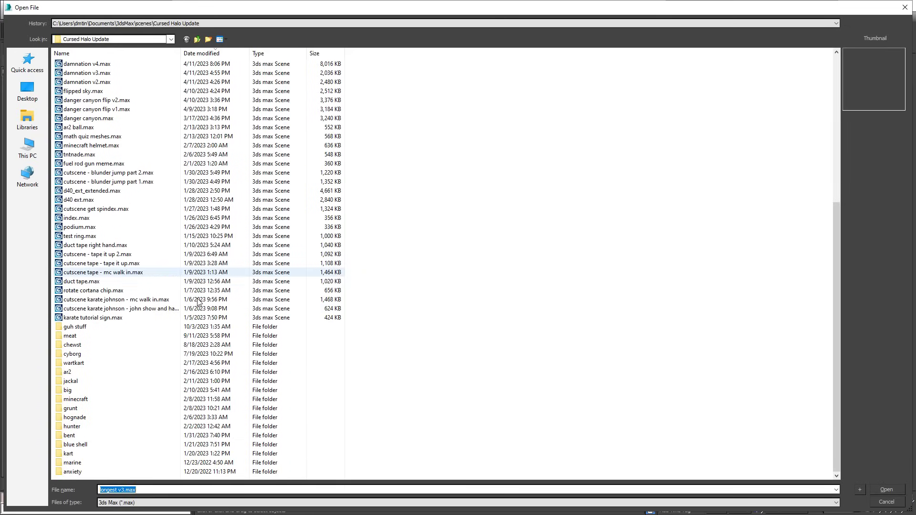
pyautogui.click(167, 309)
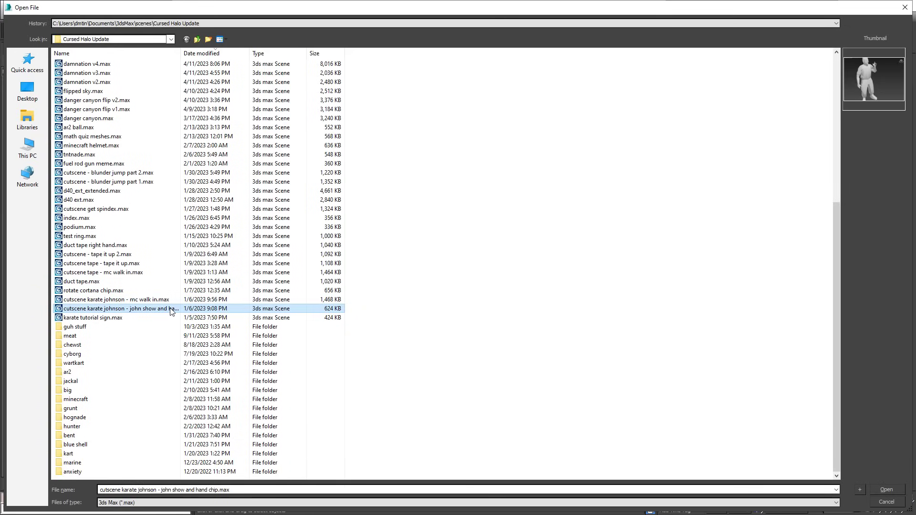
pyautogui.click(175, 291)
pyautogui.click(176, 300)
pyautogui.click(160, 292)
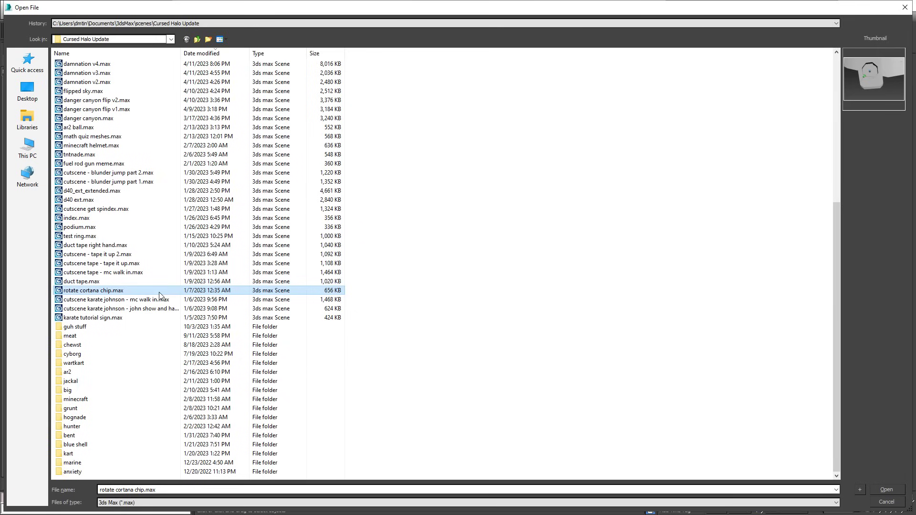
pyautogui.click(125, 283)
pyautogui.scroll(8, 305, 310)
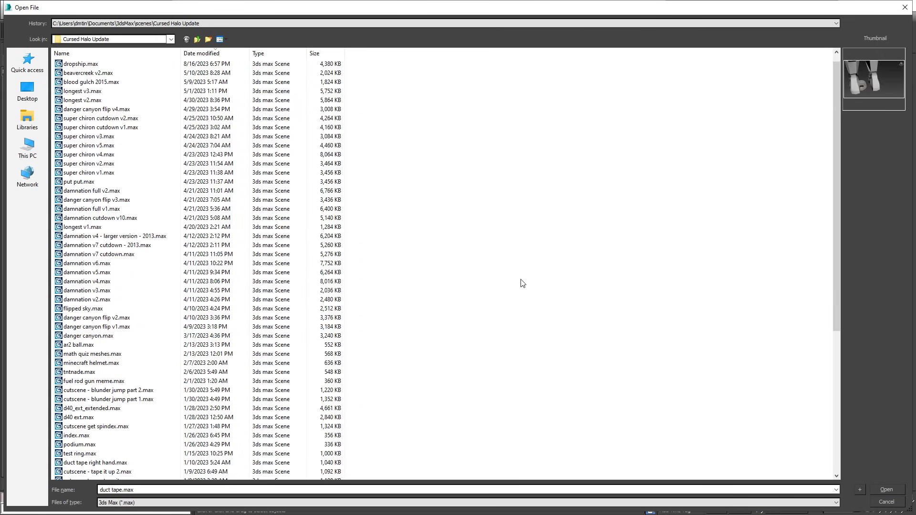
# Look through the scene files in the Cursed Halo Update folder.
pyautogui.scroll(-6, 534, 282)
pyautogui.scroll(3, 573, 275)
pyautogui.scroll(3, 579, 276)
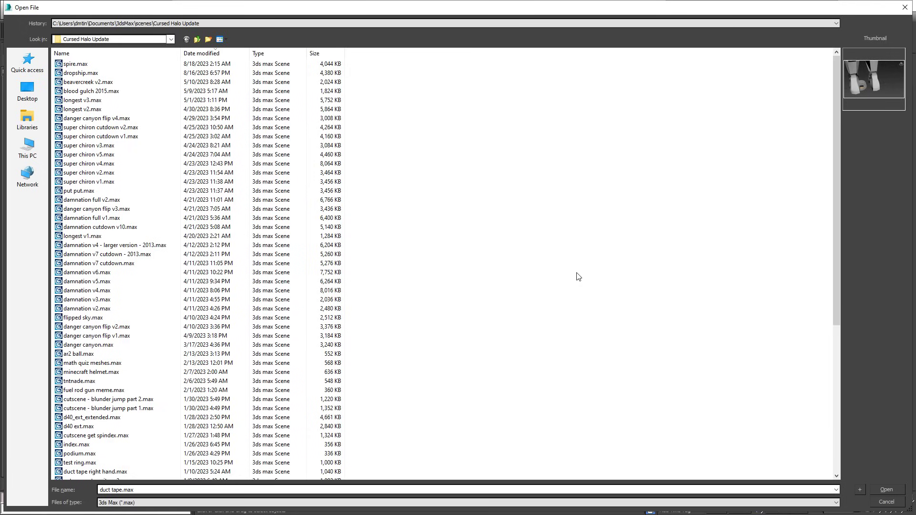
pyautogui.scroll(-6, 544, 207)
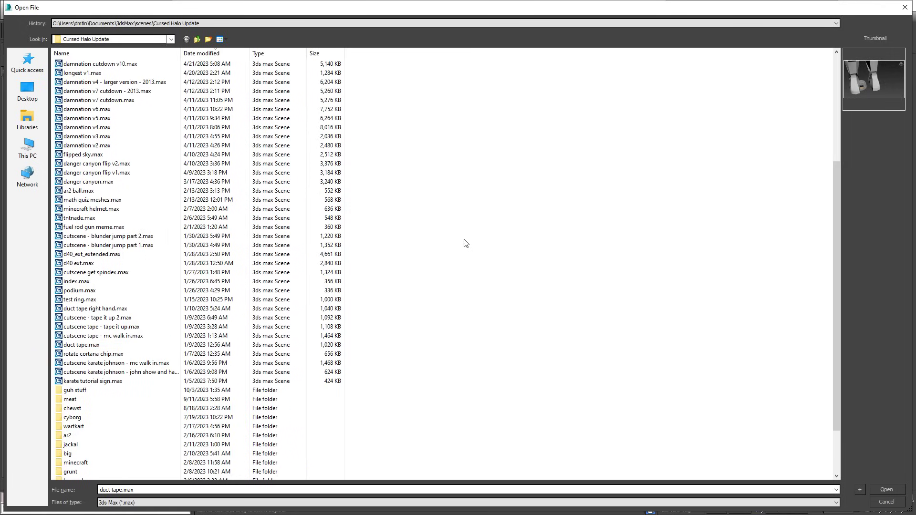
pyautogui.scroll(2, 362, 242)
pyautogui.scroll(-3, 429, 239)
pyautogui.scroll(3, 445, 299)
pyautogui.scroll(-1, 529, 188)
pyautogui.scroll(5, 529, 188)
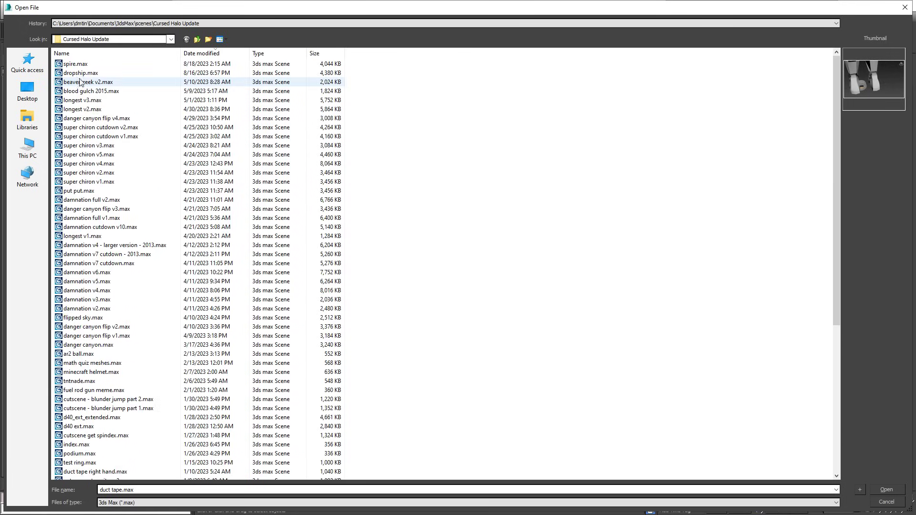
# Preview spire.max and super chiron cutdown v2.max, and review the surrounding level and cutscene files.
pyautogui.click(95, 66)
pyautogui.click(256, 128)
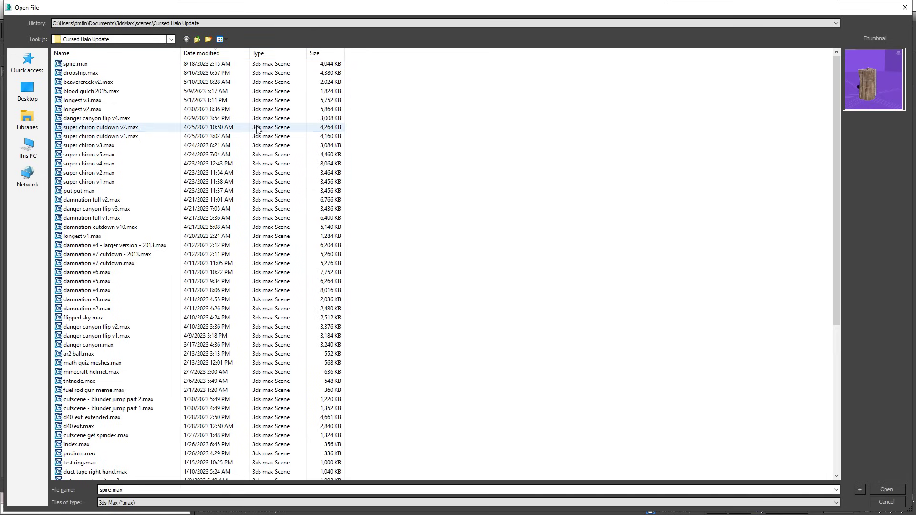
pyautogui.scroll(-2, 262, 148)
pyautogui.scroll(-3, 267, 164)
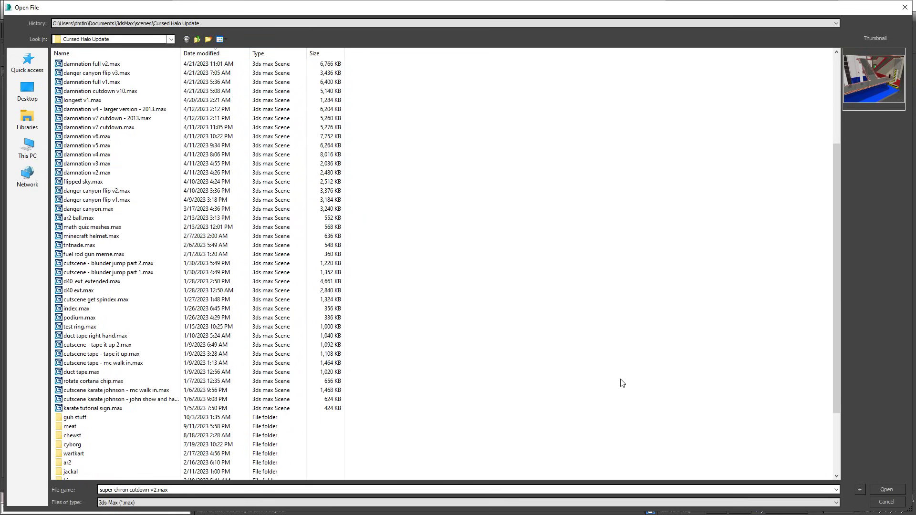
pyautogui.scroll(5, 618, 345)
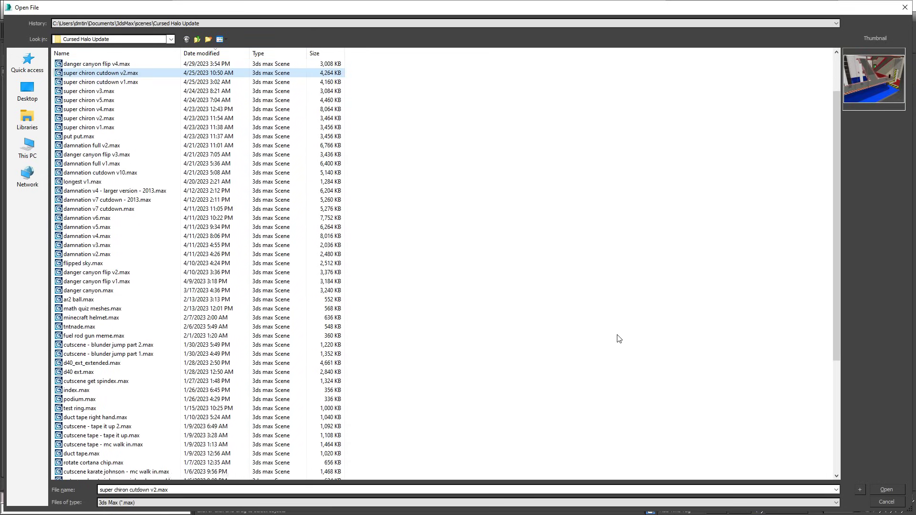
pyautogui.scroll(-4, 620, 324)
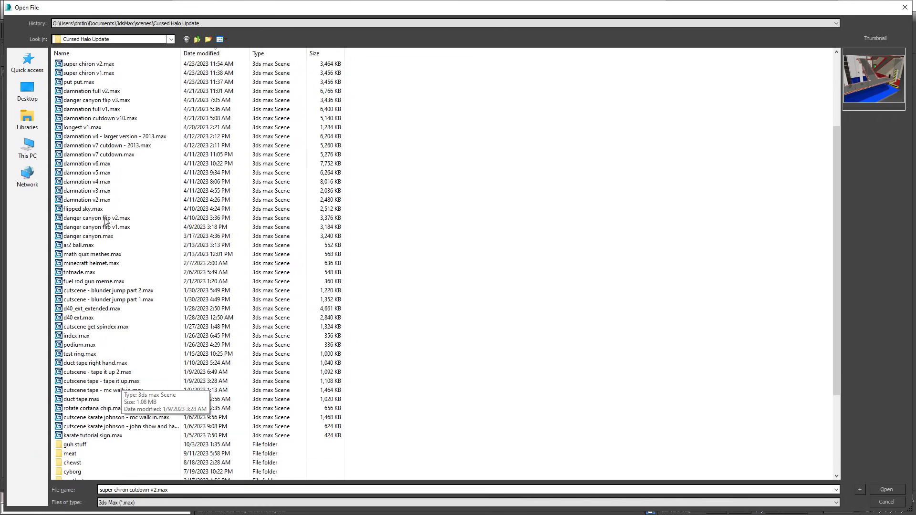
pyautogui.scroll(1, 138, 234)
pyautogui.scroll(3, 138, 234)
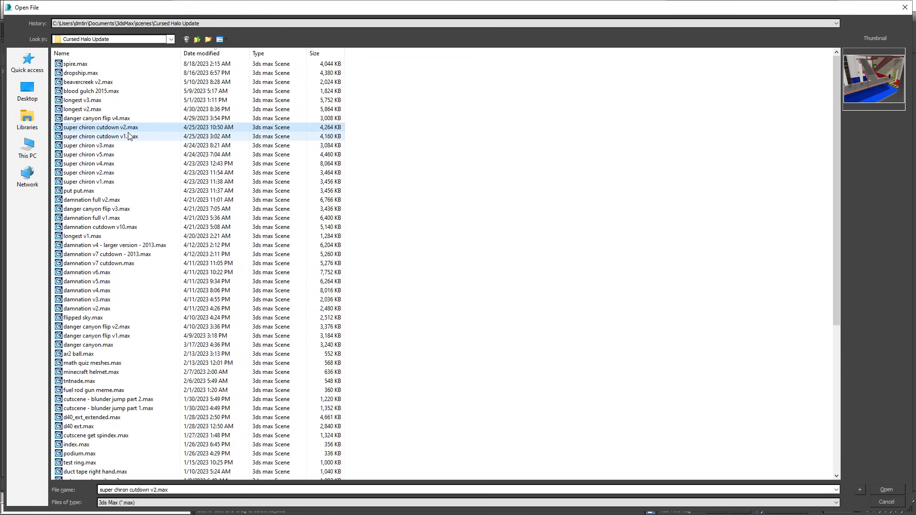
# Go to the Cursed Halo scenes folder and sort its contents by date modified.
pyautogui.click(197, 39)
pyautogui.click(96, 91)
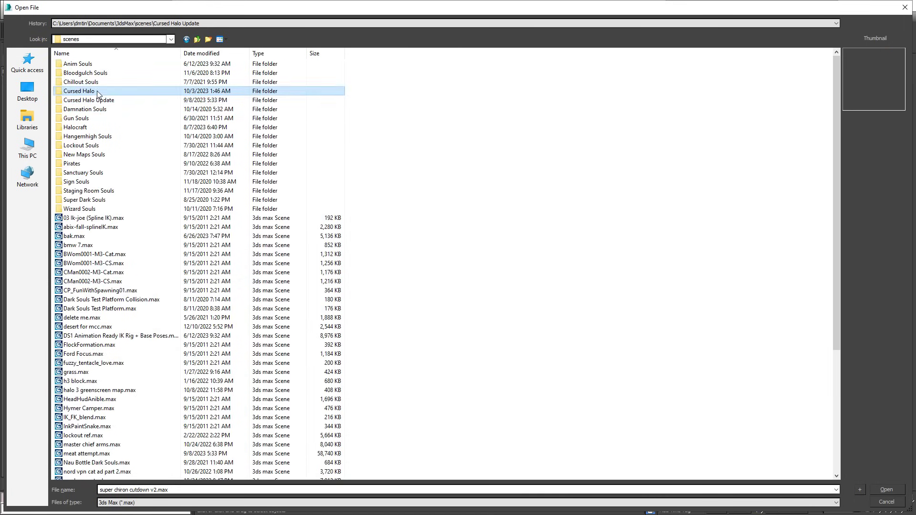
pyautogui.doubleClick(96, 91)
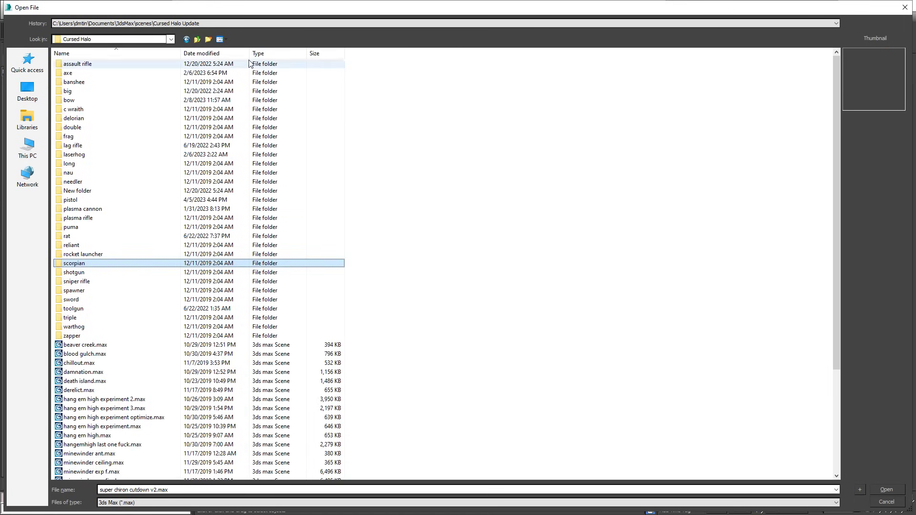
pyautogui.click(217, 53)
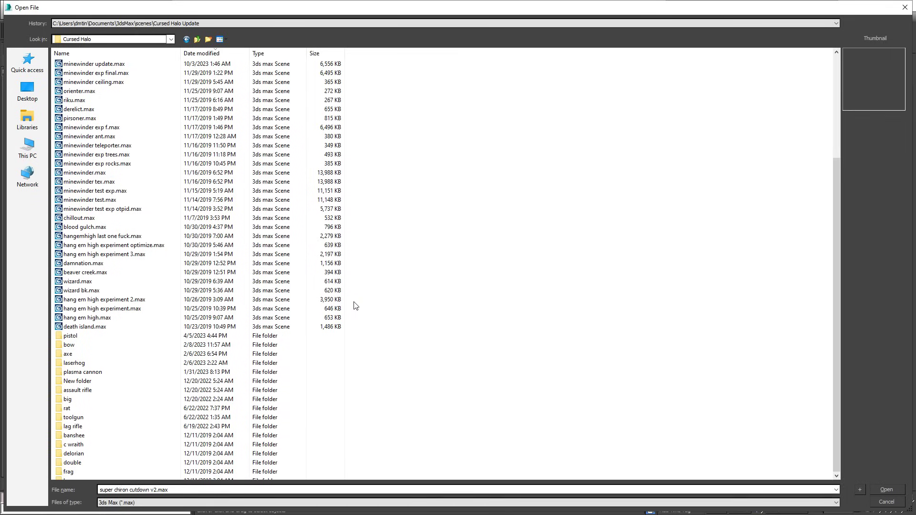
pyautogui.press('Down')
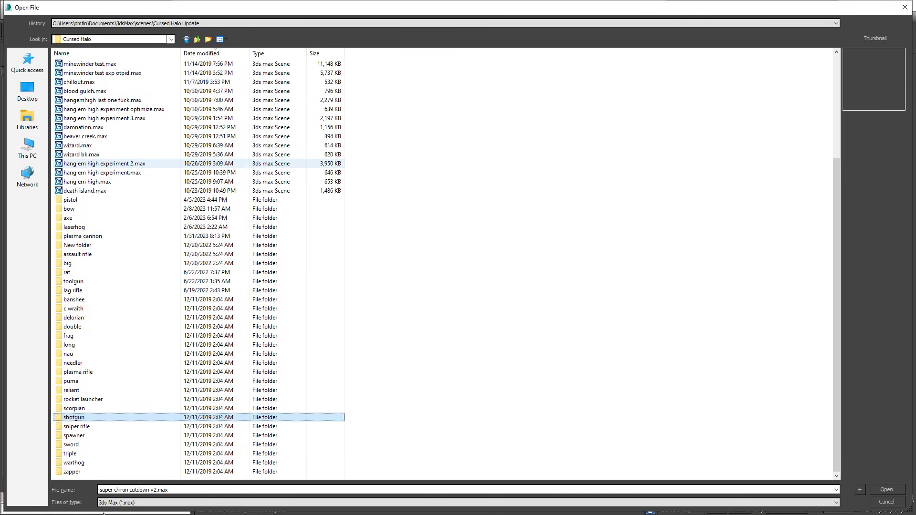
# Preview pirsoner.max, then open minewinder exp f.max and accept disabling gamma/LUT correction to match the file.
pyautogui.scroll(3, 99, 124)
pyautogui.click(110, 64)
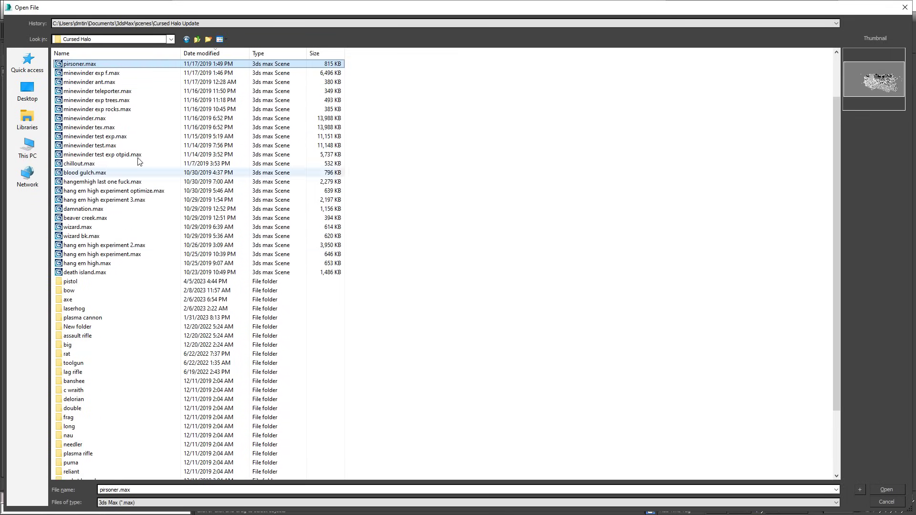
pyautogui.click(125, 73)
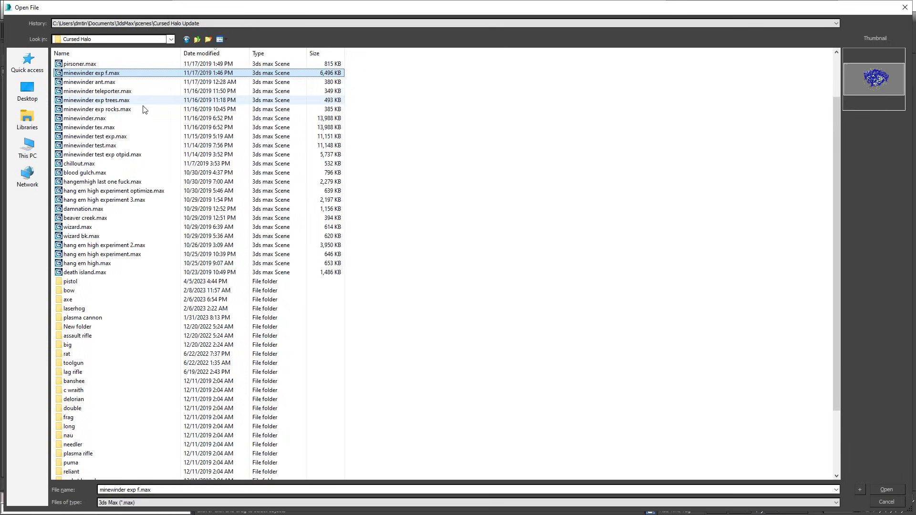
pyautogui.doubleClick(118, 74)
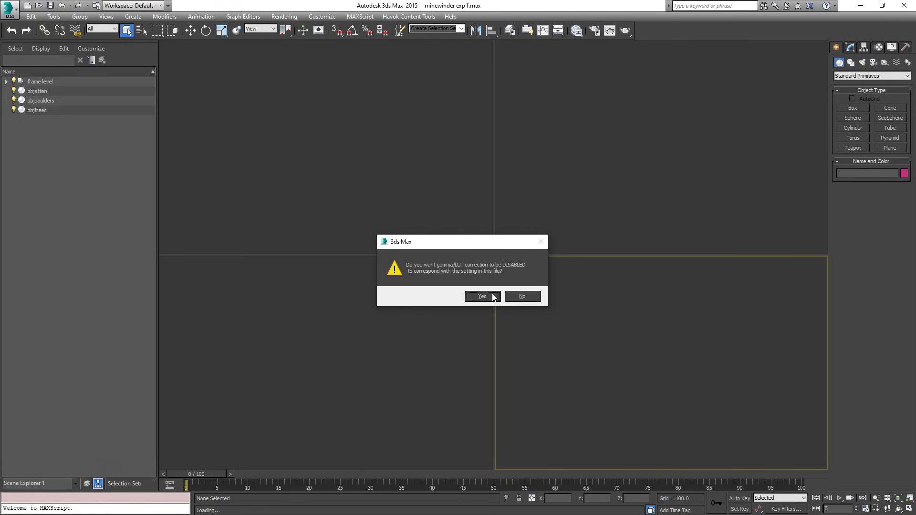
pyautogui.click(493, 297)
pyautogui.click(574, 345)
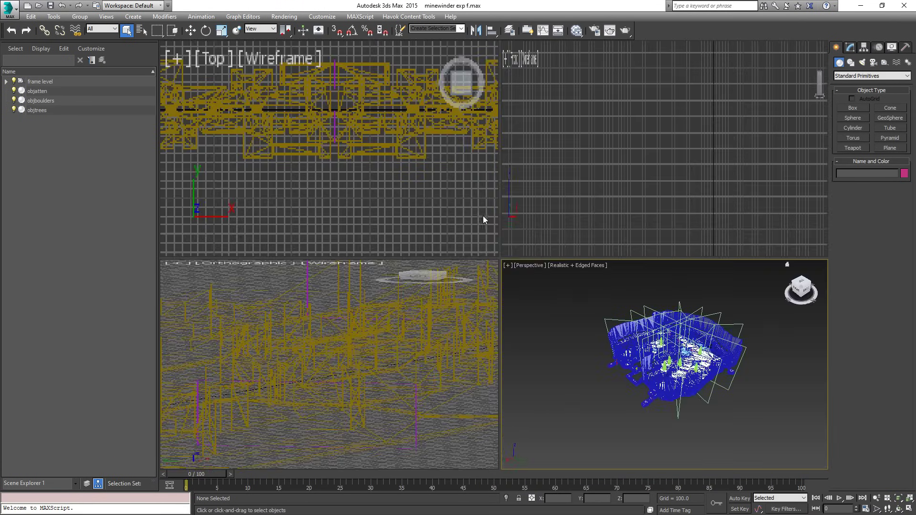
# Browse the Cursed Halo scene files and the Cursed Halo Update folder, and close the file browser without opening anything.
pyautogui.scroll(6, 696, 344)
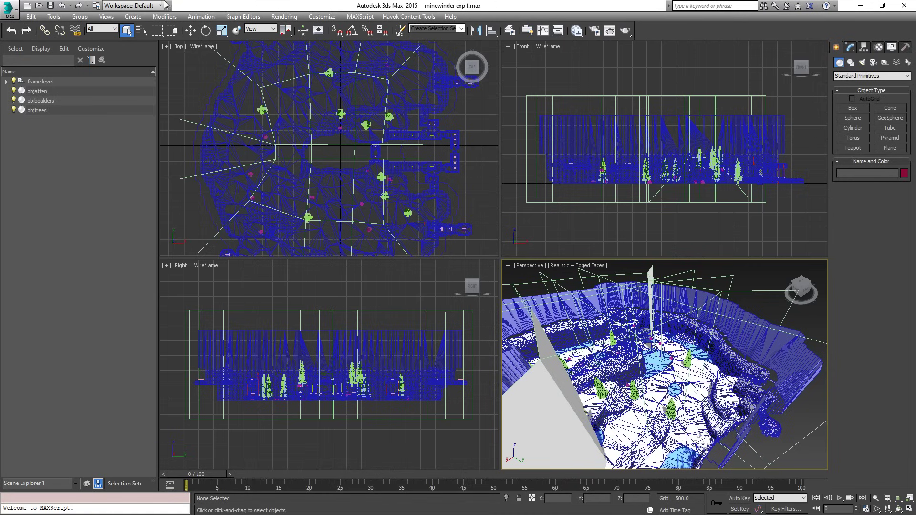
pyautogui.click(8, 9)
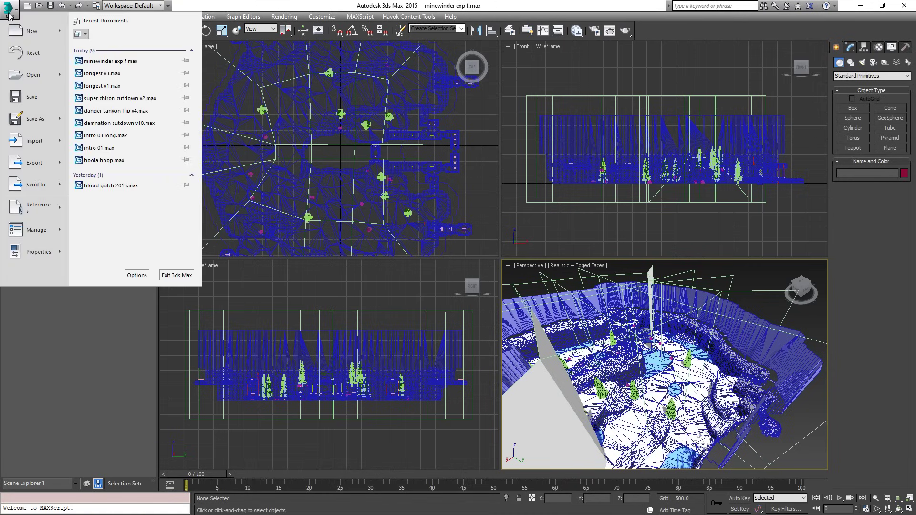
pyautogui.click(29, 75)
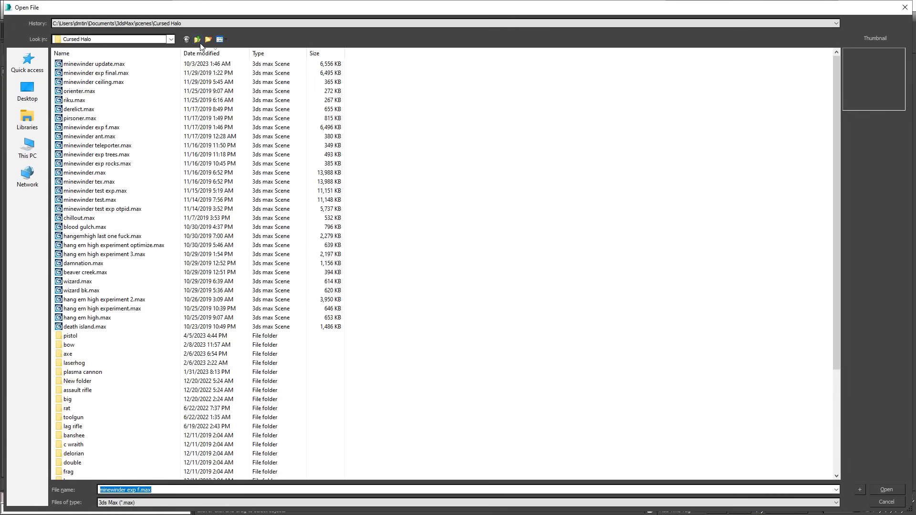
pyautogui.click(198, 41)
pyautogui.click(186, 40)
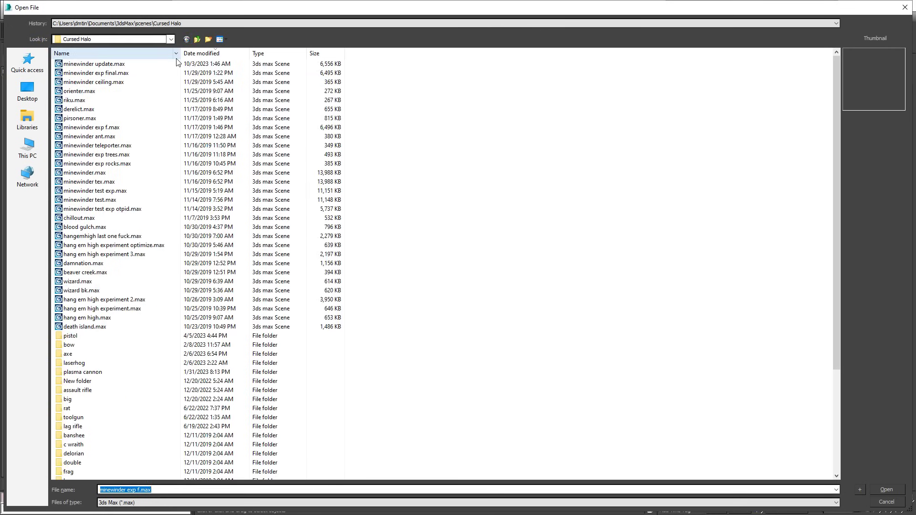
pyautogui.click(197, 41)
pyautogui.write('s')
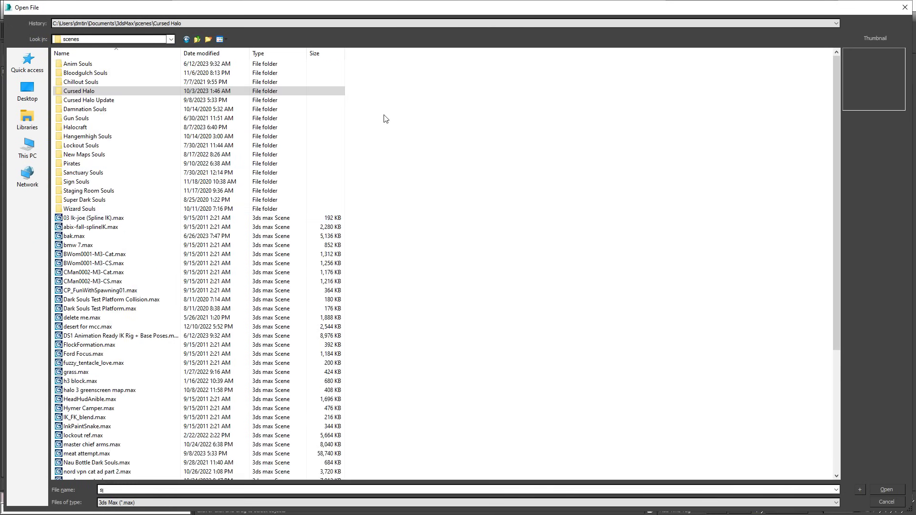
pyautogui.doubleClick(127, 101)
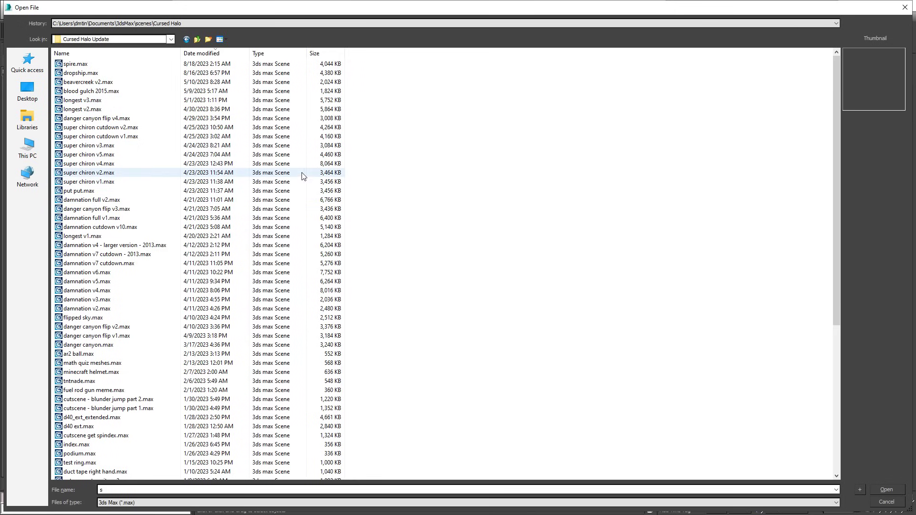
pyautogui.click(205, 54)
pyautogui.click(207, 56)
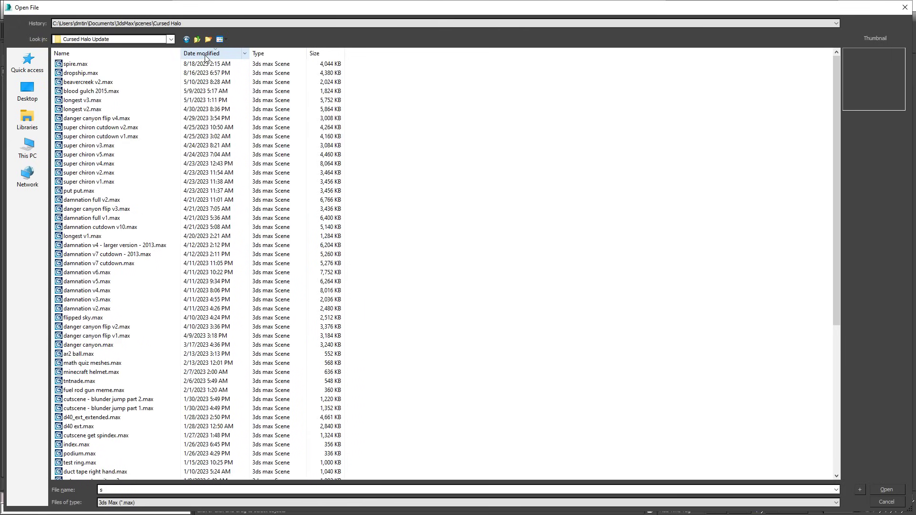
pyautogui.click(905, 8)
# Examine the minewinder level's terrain, cliffs and trees in the perspective view.
pyautogui.scroll(3, 700, 287)
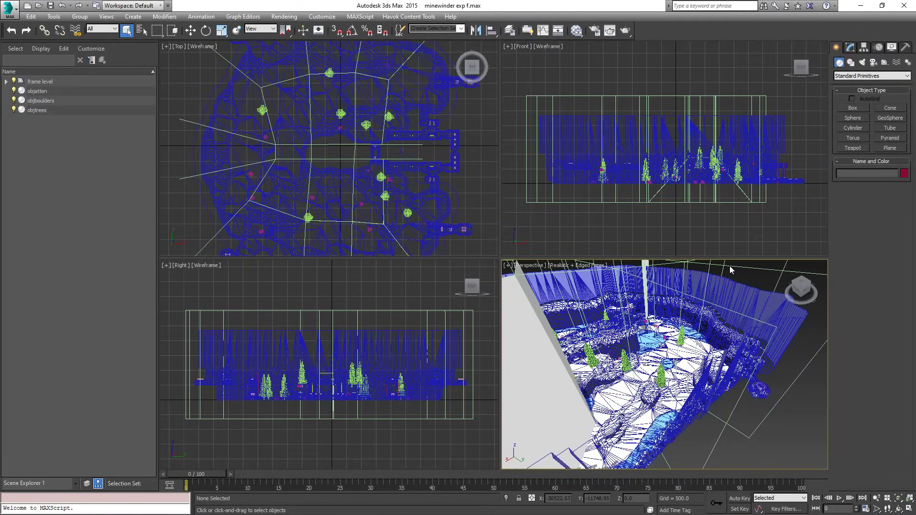
pyautogui.moveTo(731, 267); pyautogui.dragTo(724, 324, button='middle')
pyautogui.scroll(-4, 730, 293)
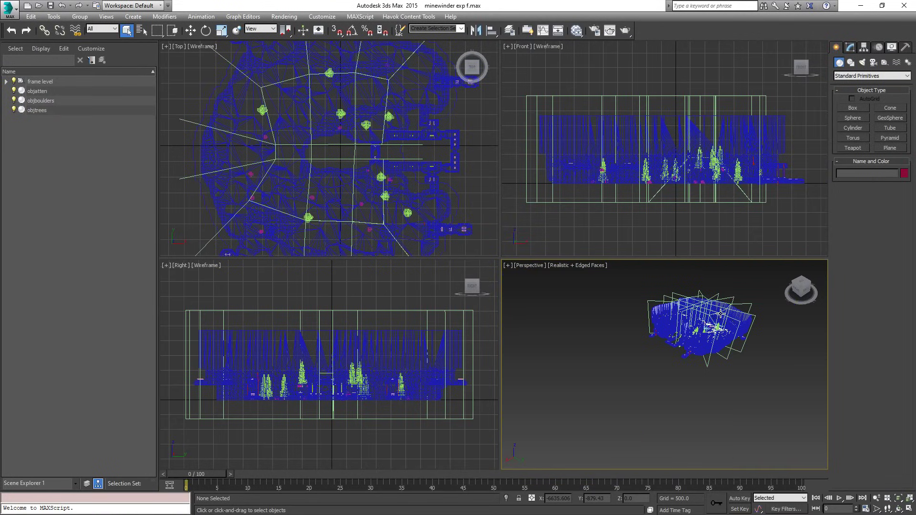
pyautogui.scroll(1, 729, 293)
pyautogui.scroll(5, 728, 296)
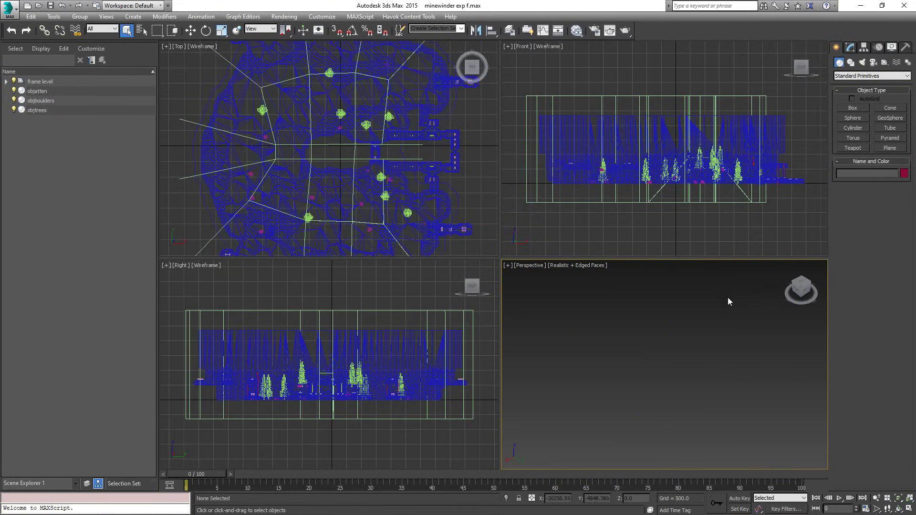
# Select the portals object to inspect its planes around the minewinder level, and clear the selection.
pyautogui.click(446, 318)
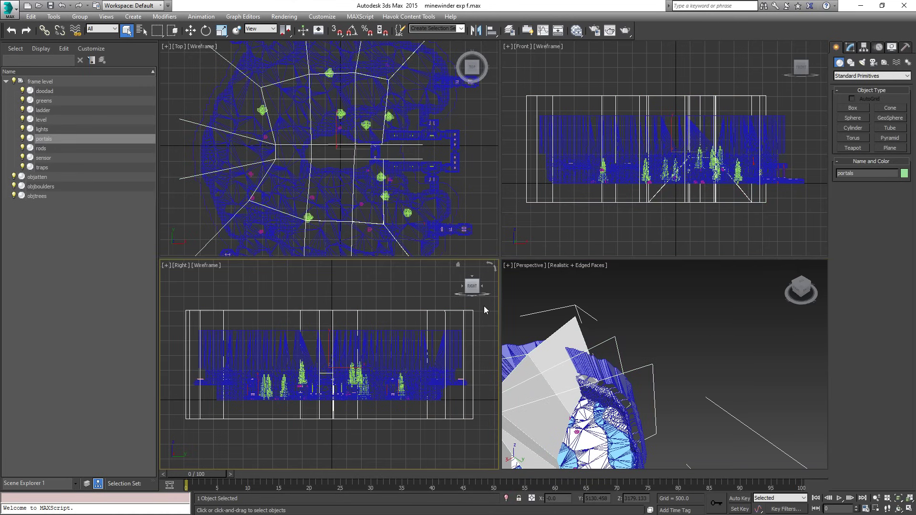
pyautogui.scroll(-4, 688, 297)
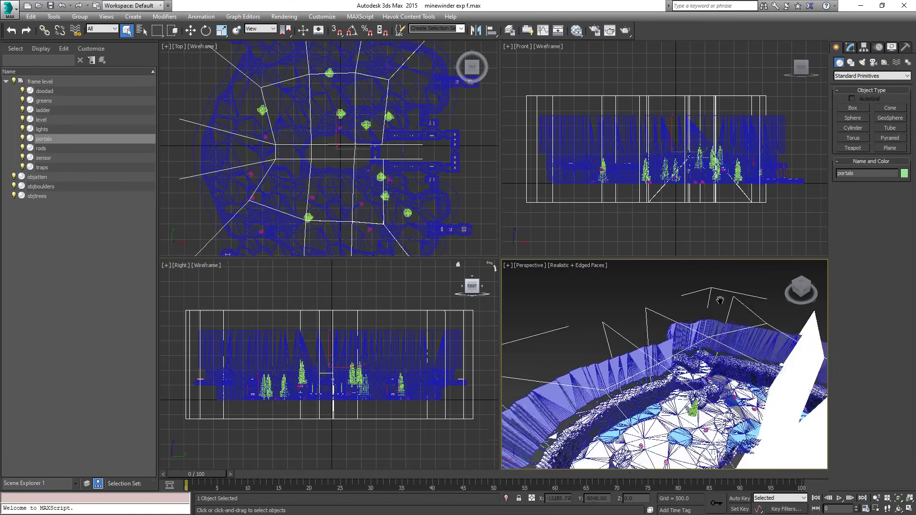
pyautogui.moveTo(689, 314); pyautogui.dragTo(670, 299, button='middle')
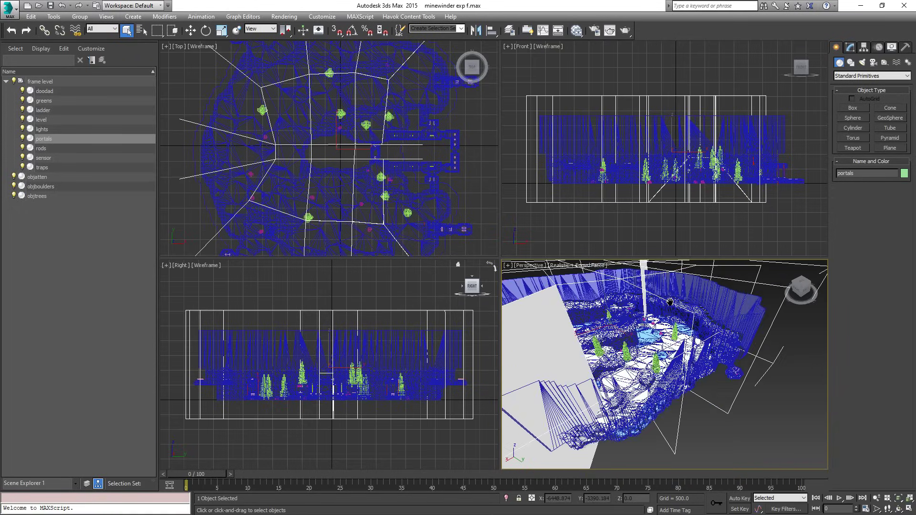
pyautogui.click(776, 445)
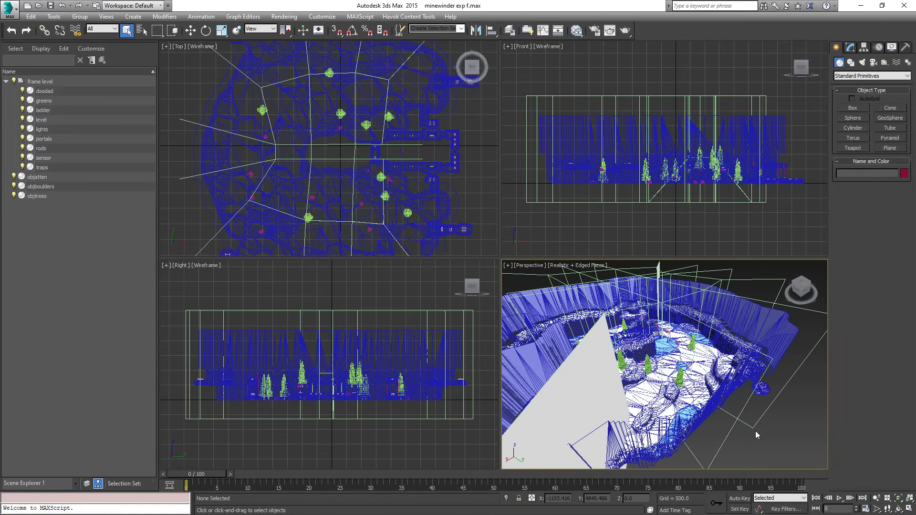
pyautogui.click(780, 340)
pyautogui.click(808, 425)
pyautogui.keyDown('alt'); pyautogui.moveTo(742, 393); pyautogui.dragTo(767, 370, button='middle'); pyautogui.keyUp('alt')
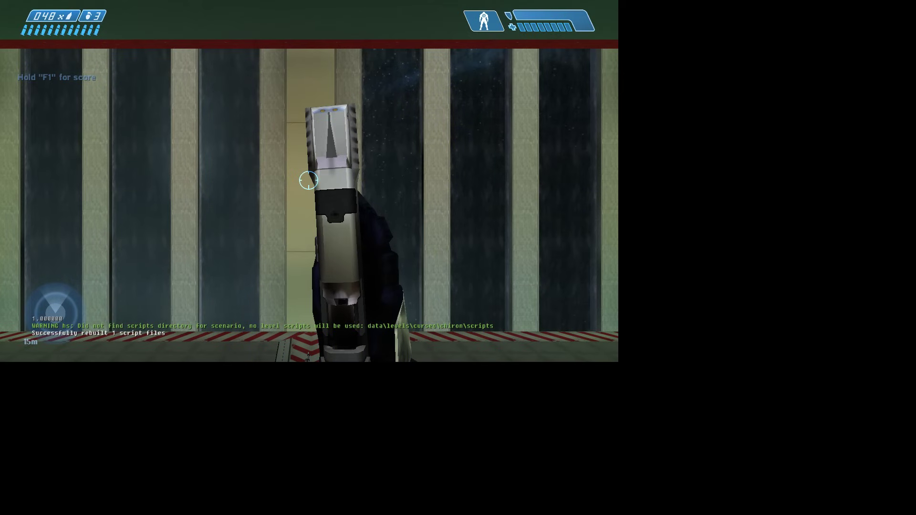
pyautogui.press('w')
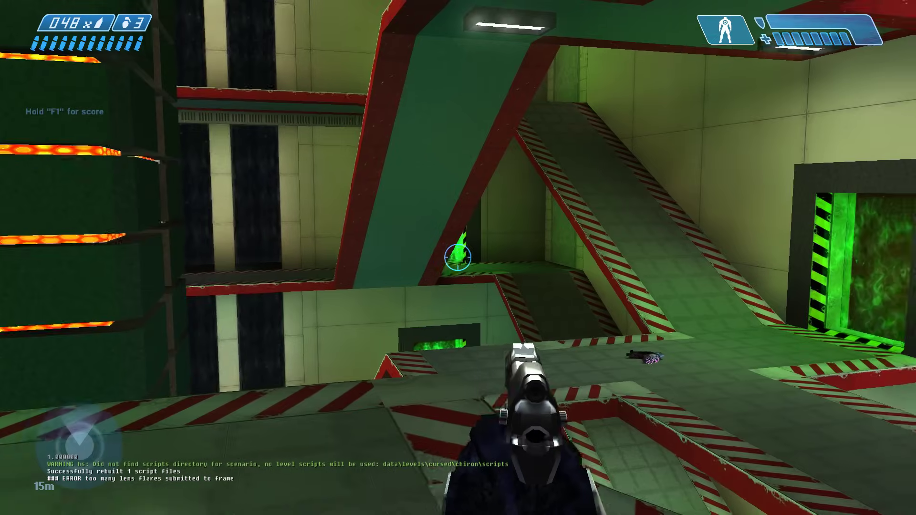
pyautogui.press('w')
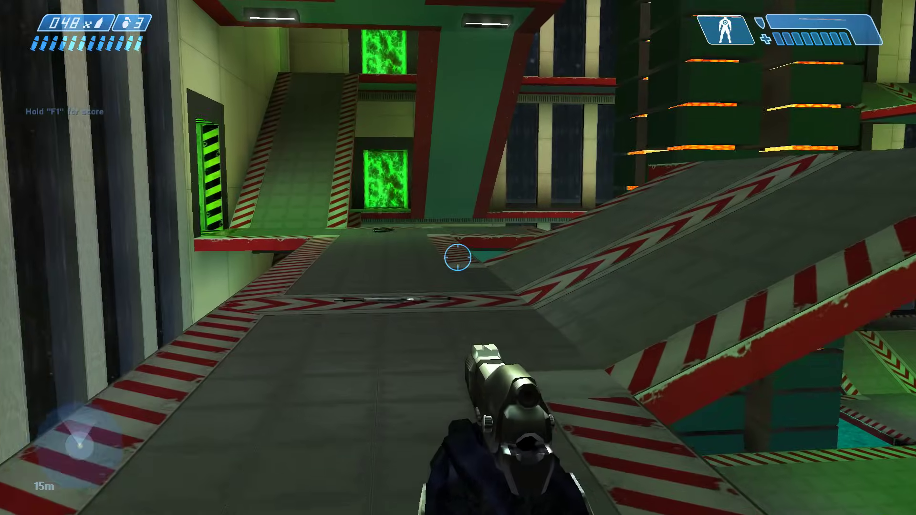
pyautogui.press('w')
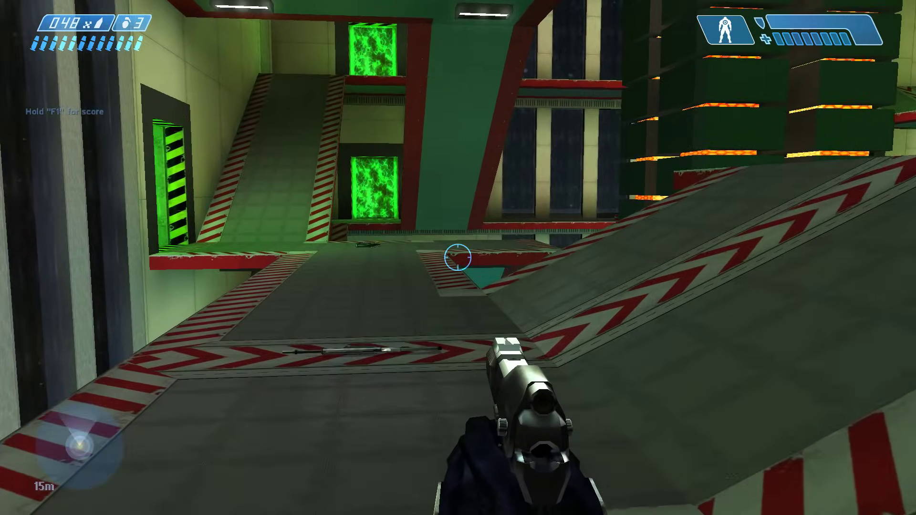
pyautogui.press('w')
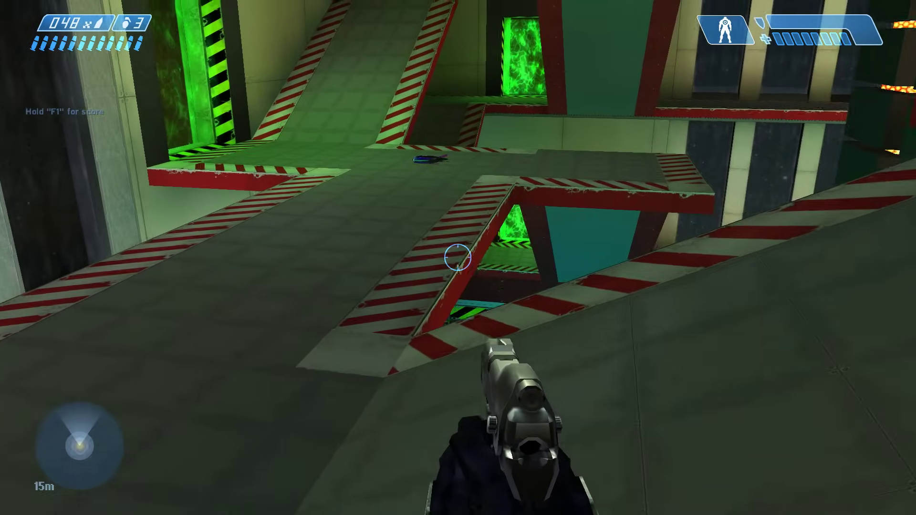
pyautogui.press('w')
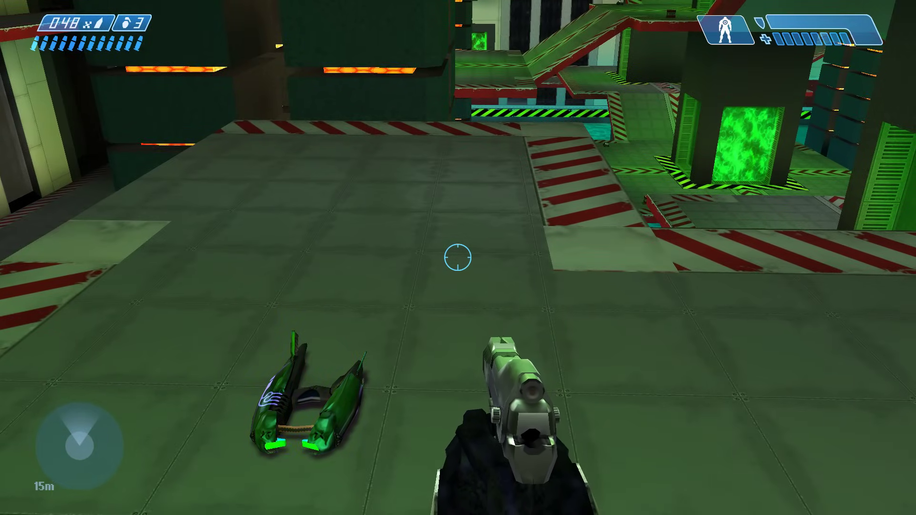
pyautogui.press('w')
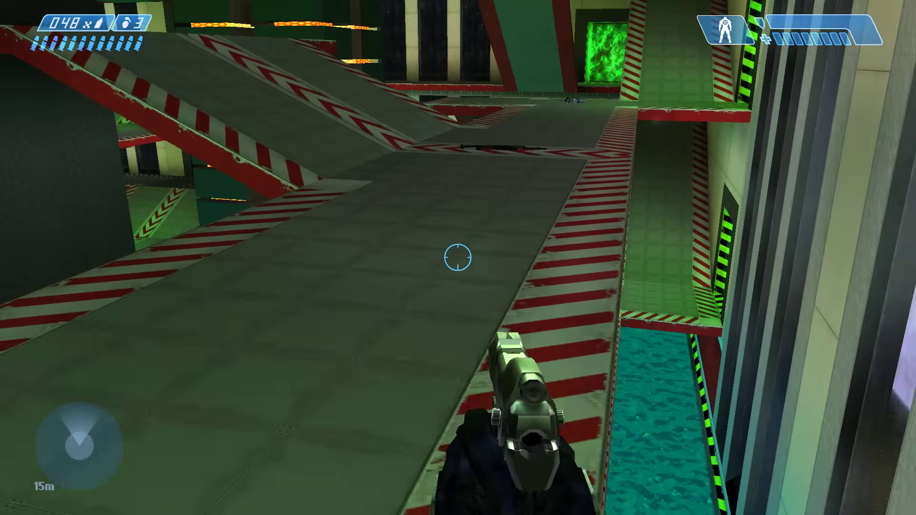
pyautogui.press('w')
pyautogui.press('w')
pyautogui.press('w')
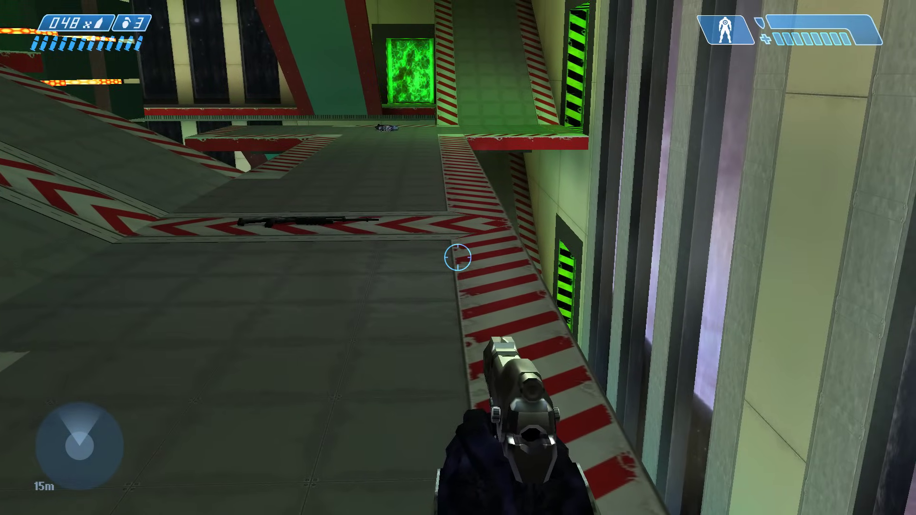
pyautogui.press('w')
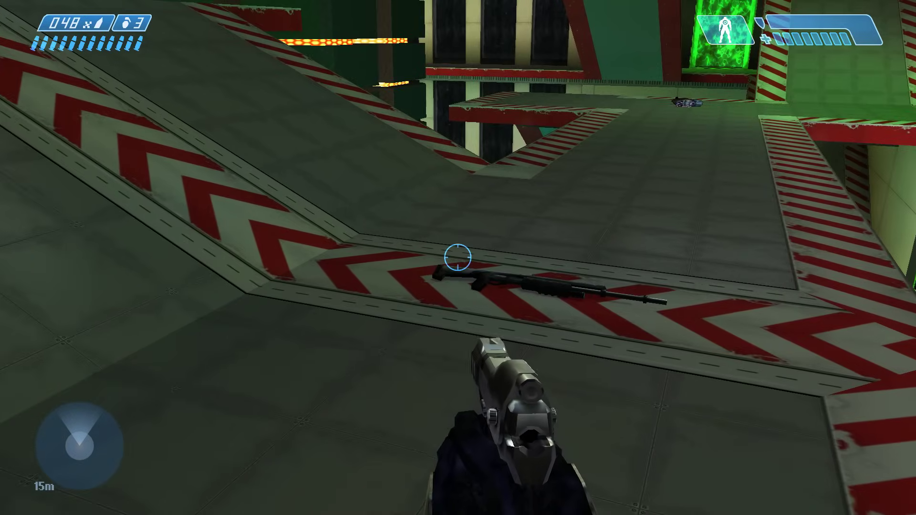
pyautogui.press('w')
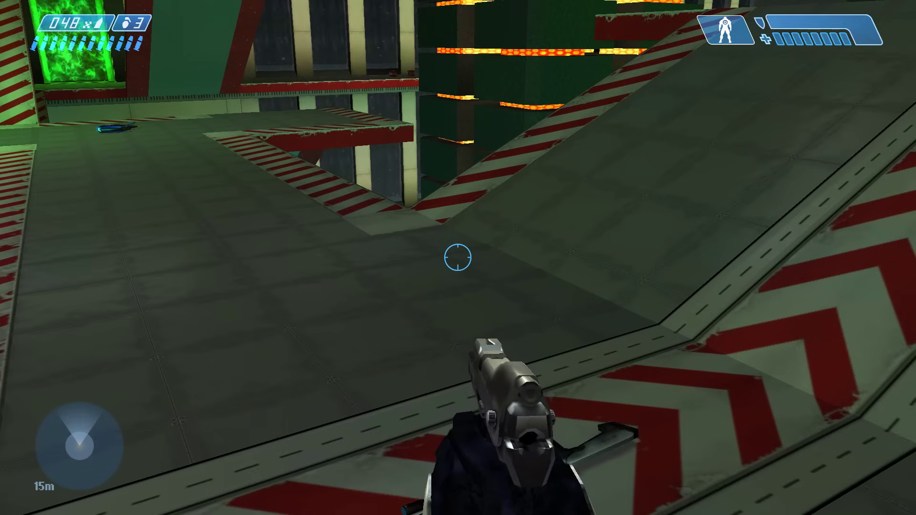
pyautogui.press('w')
pyautogui.press('w')
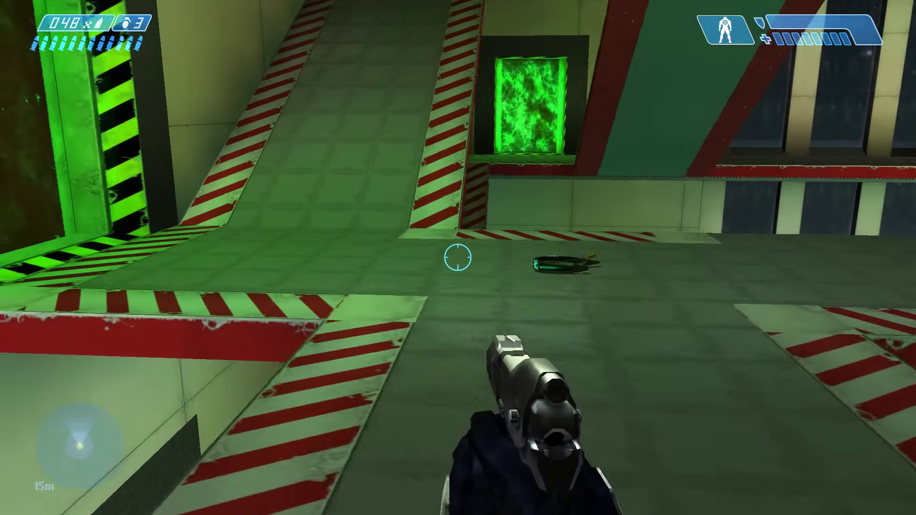
pyautogui.press('w')
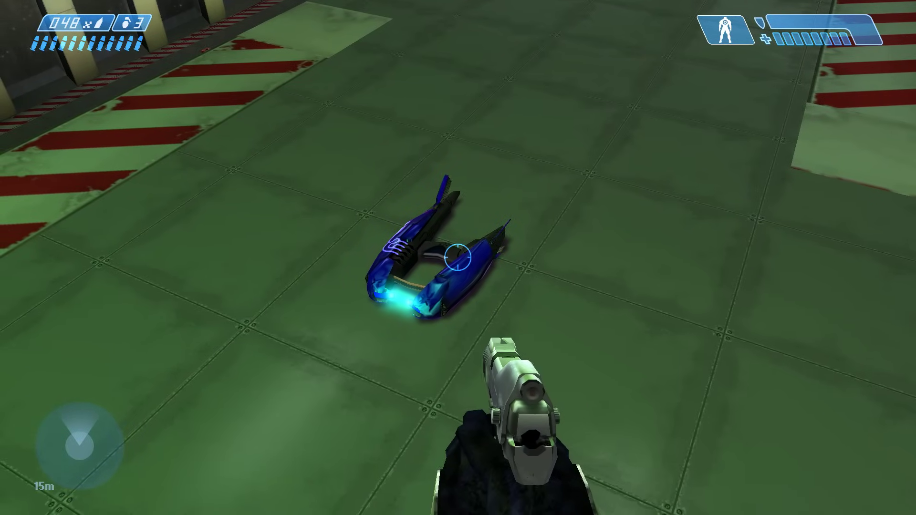
pyautogui.press('w')
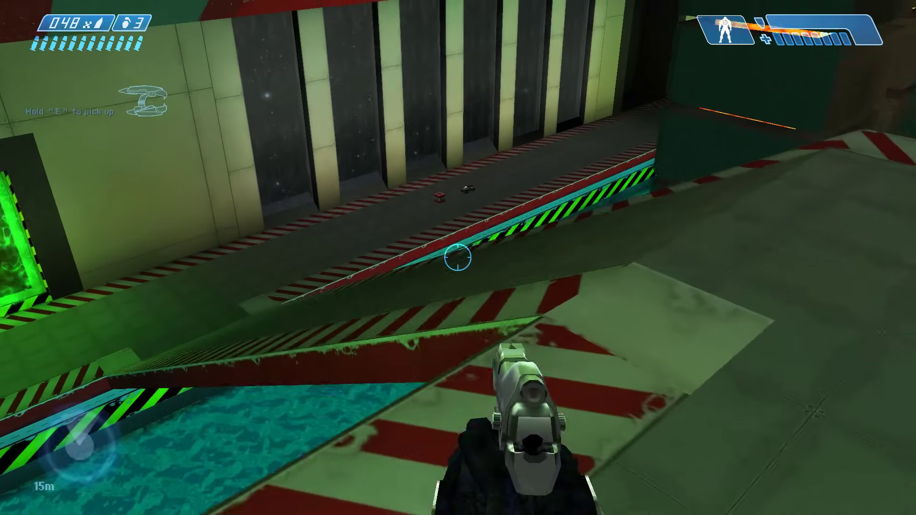
pyautogui.press('w')
pyautogui.press('w')
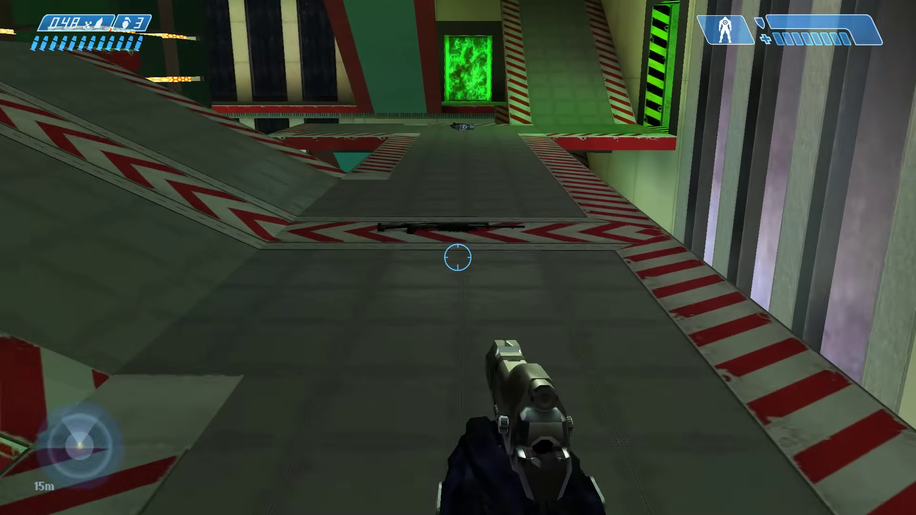
pyautogui.press('e')
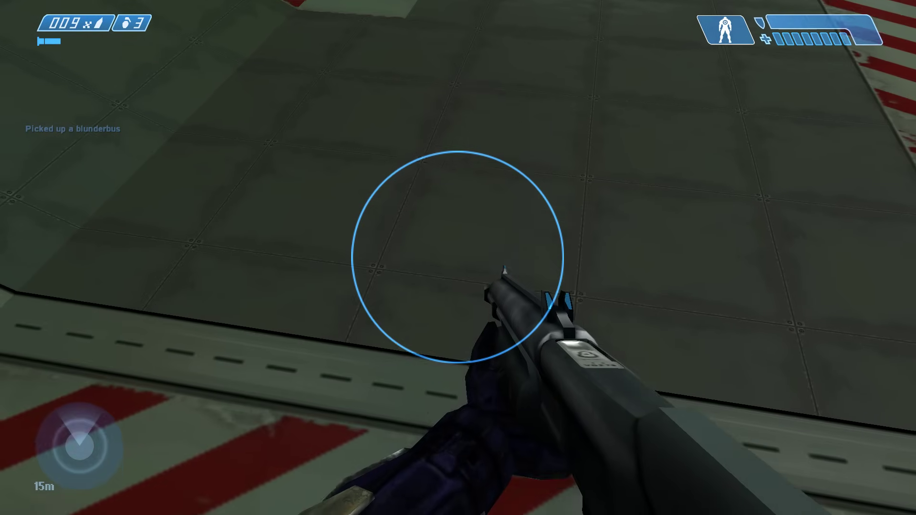
pyautogui.press('w')
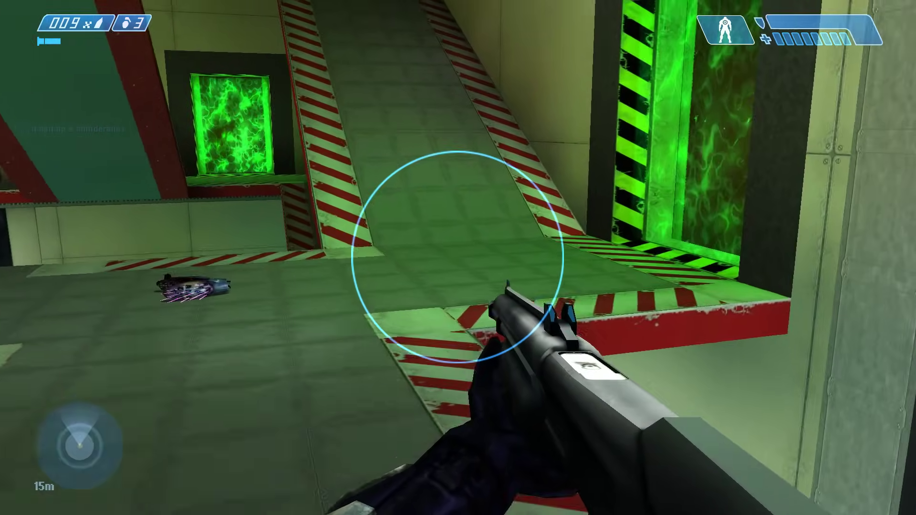
pyautogui.press('e')
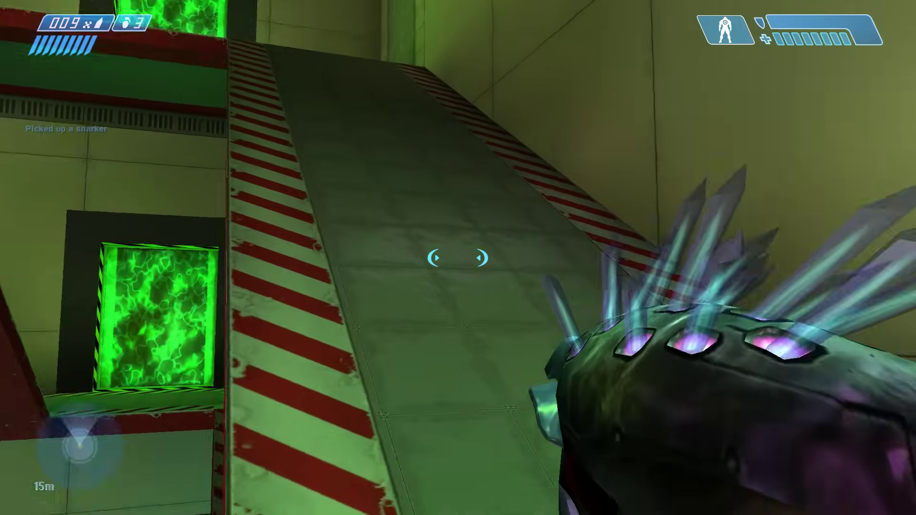
pyautogui.press('w')
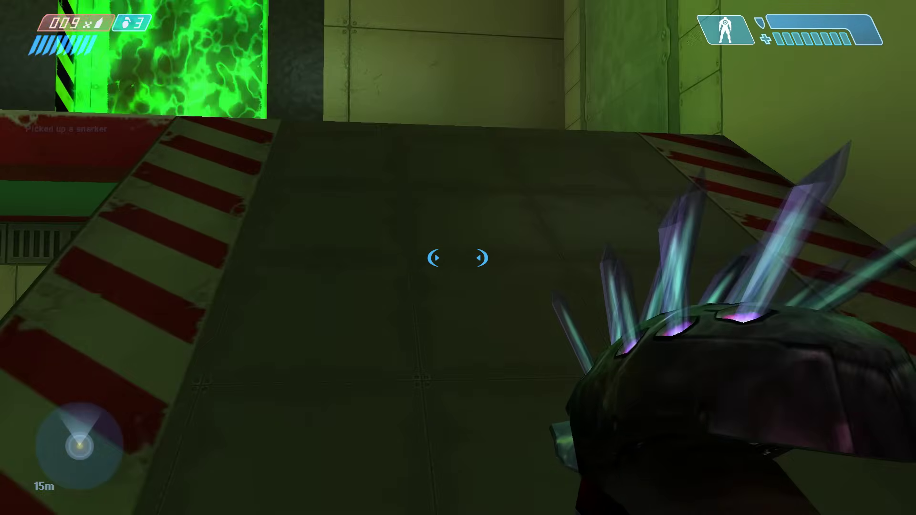
pyautogui.press('w')
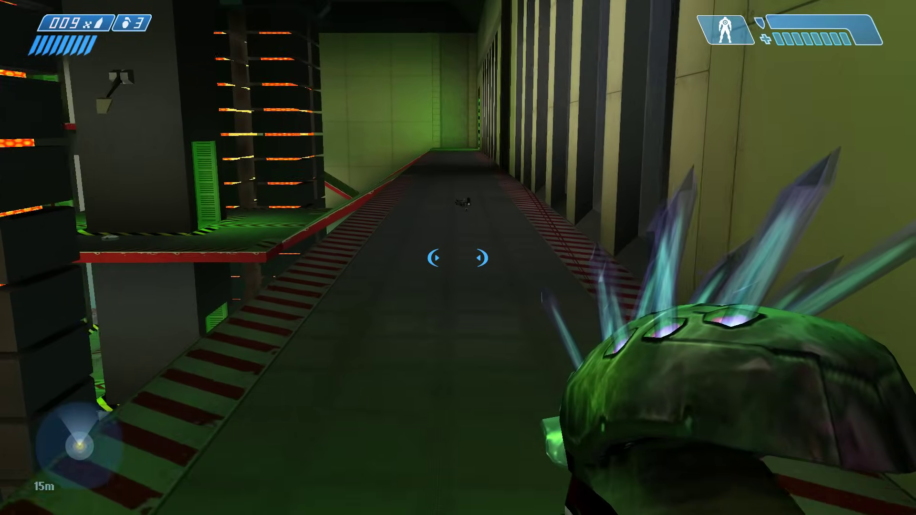
pyautogui.press('w')
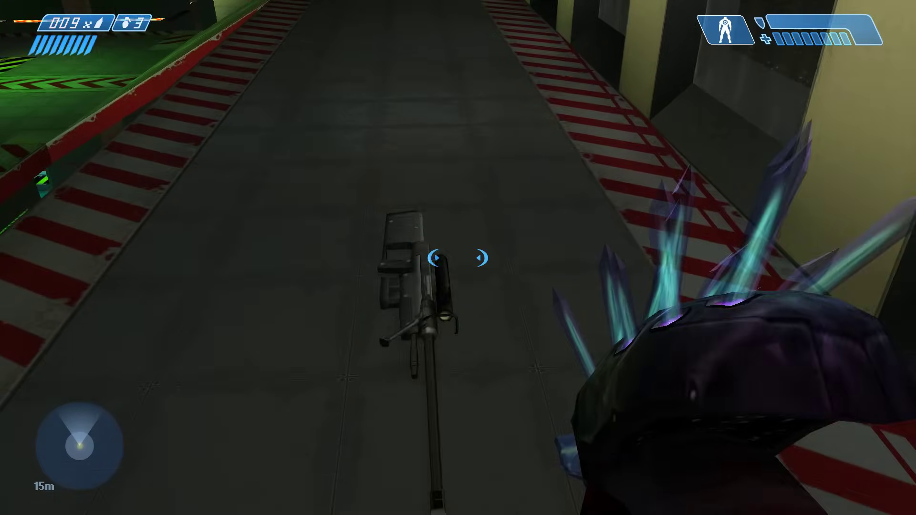
pyautogui.press('e')
pyautogui.press('w')
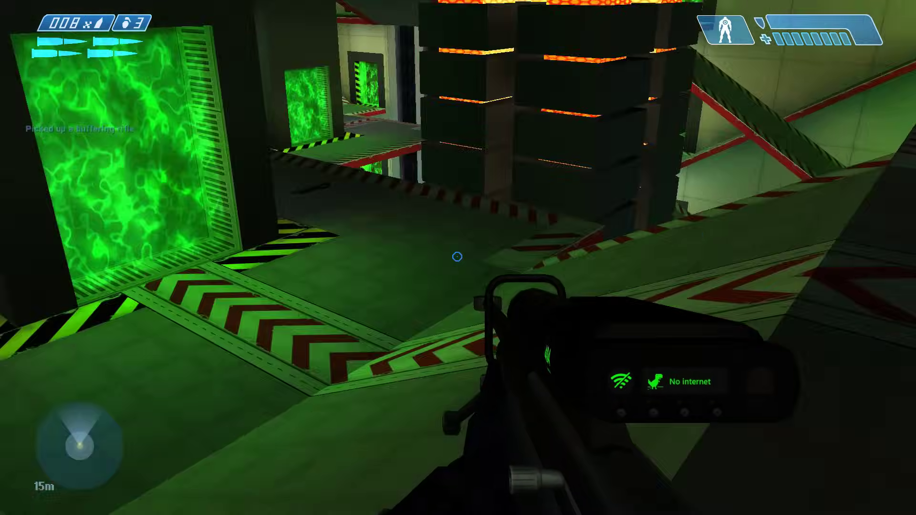
pyautogui.press('w')
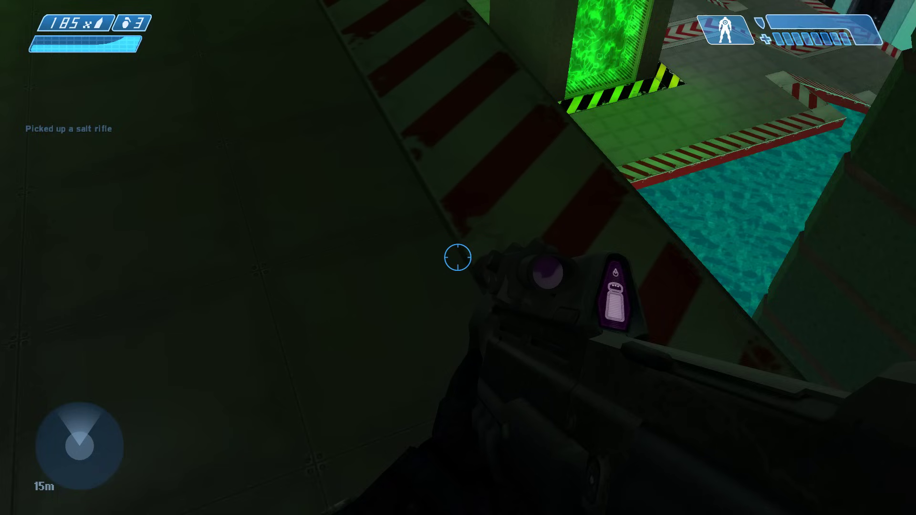
pyautogui.press('w')
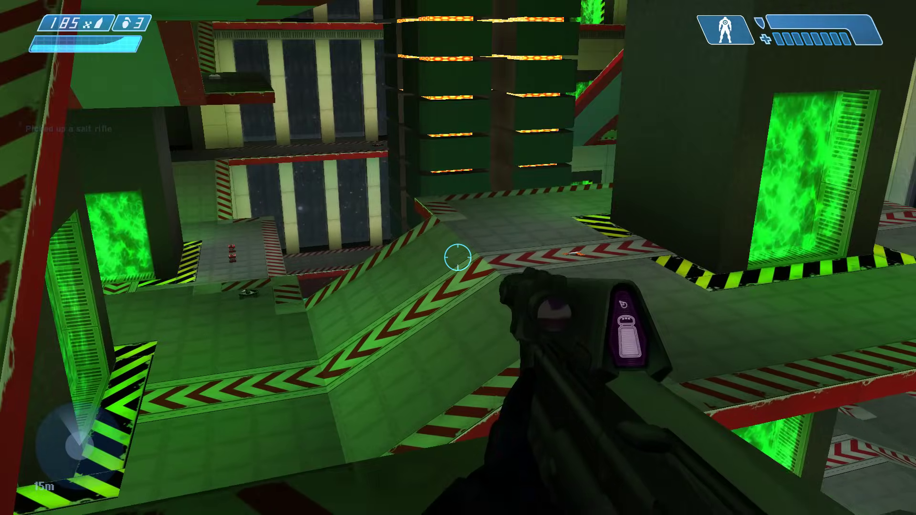
pyautogui.press('w')
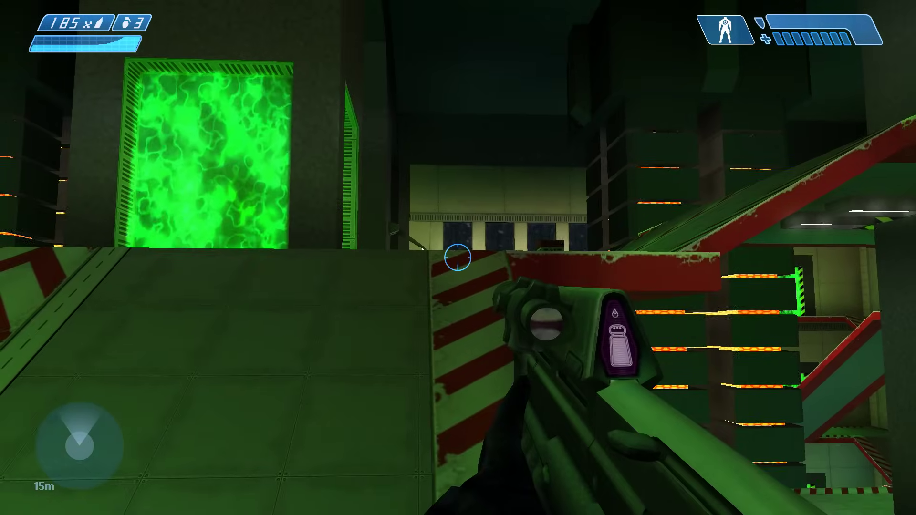
pyautogui.press('w')
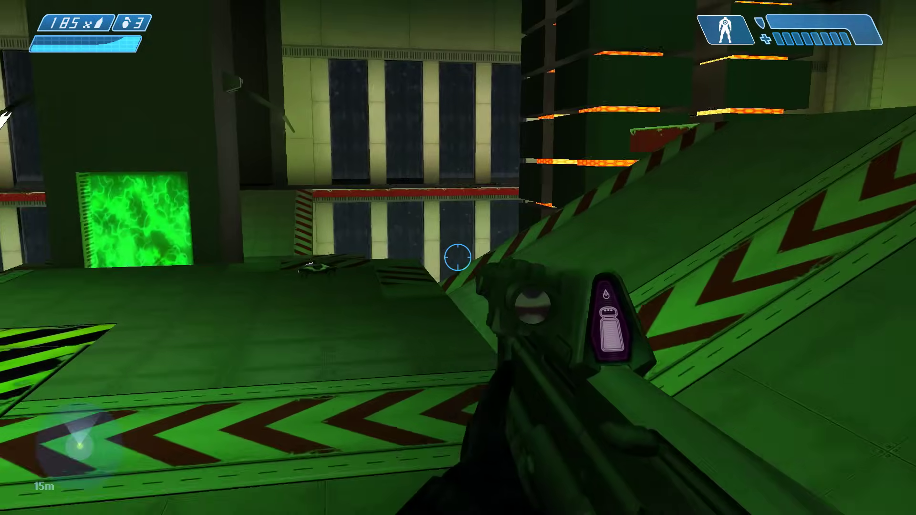
pyautogui.press('w')
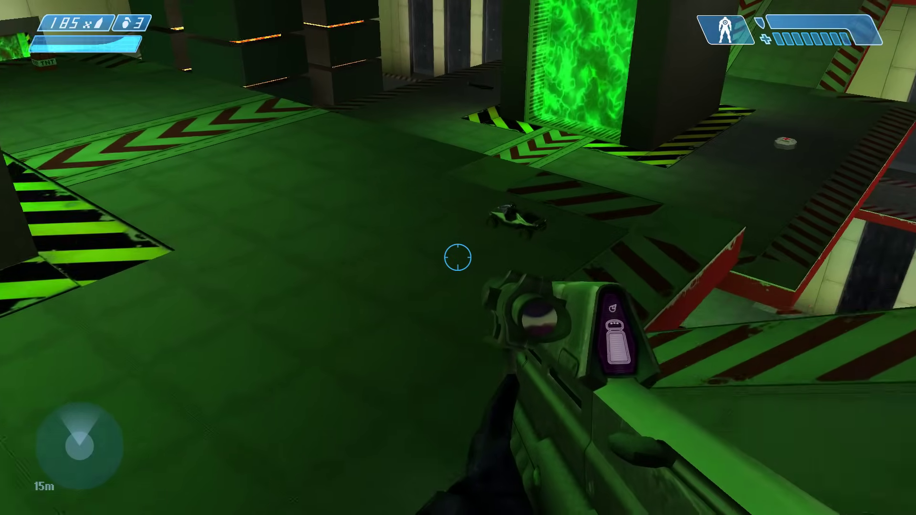
pyautogui.press('w')
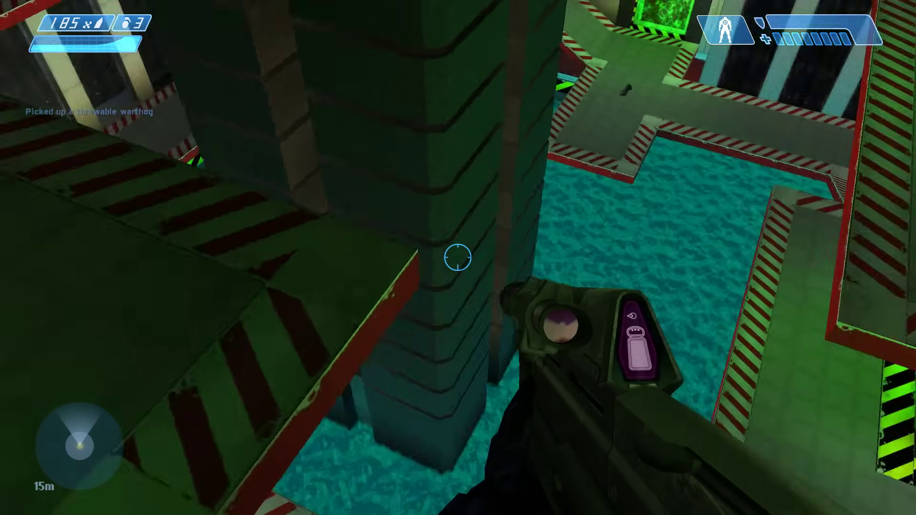
pyautogui.press('w')
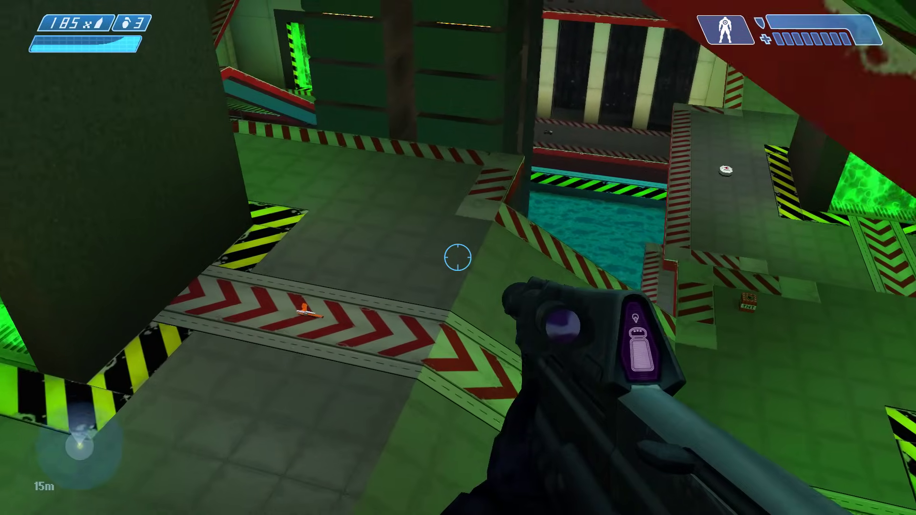
pyautogui.press('w')
pyautogui.press('w')
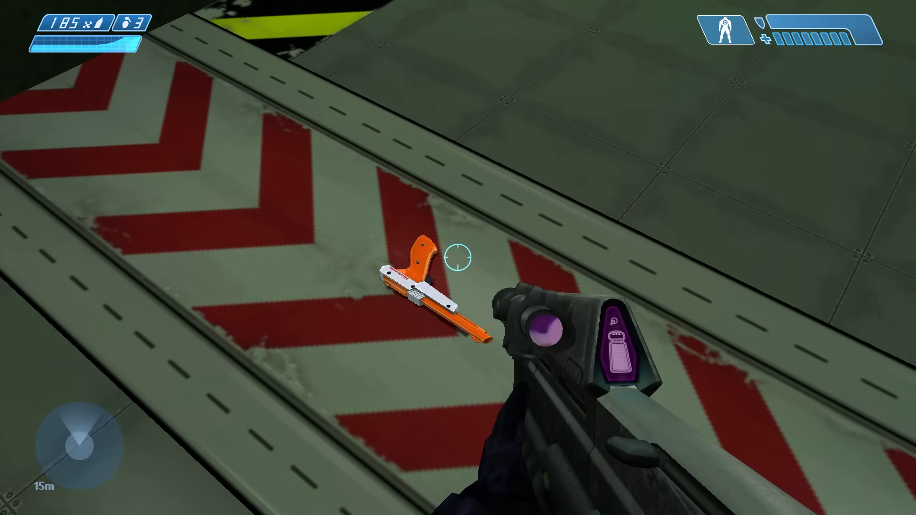
pyautogui.press('e')
pyautogui.press('w')
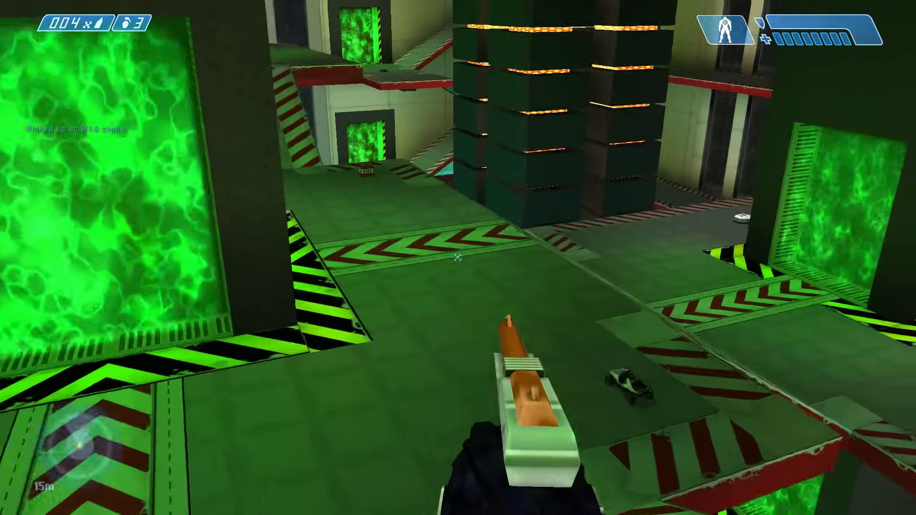
pyautogui.press('w')
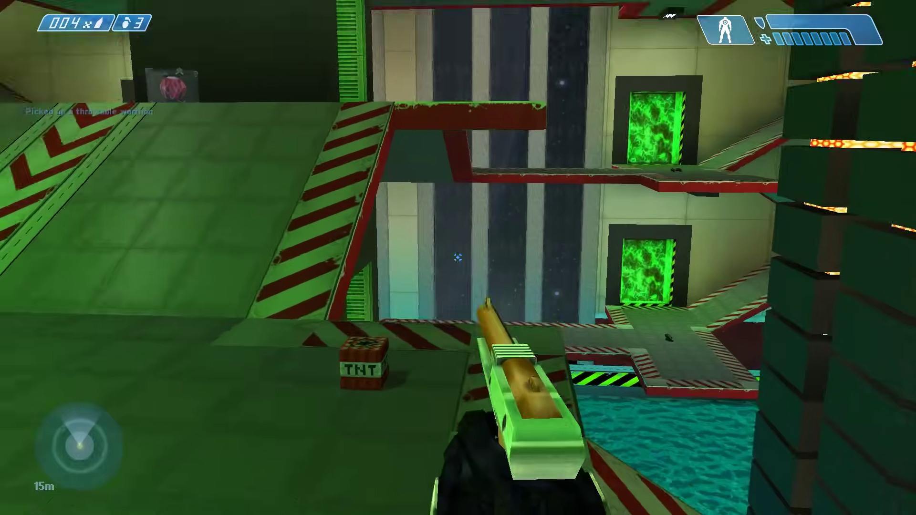
pyautogui.press('w')
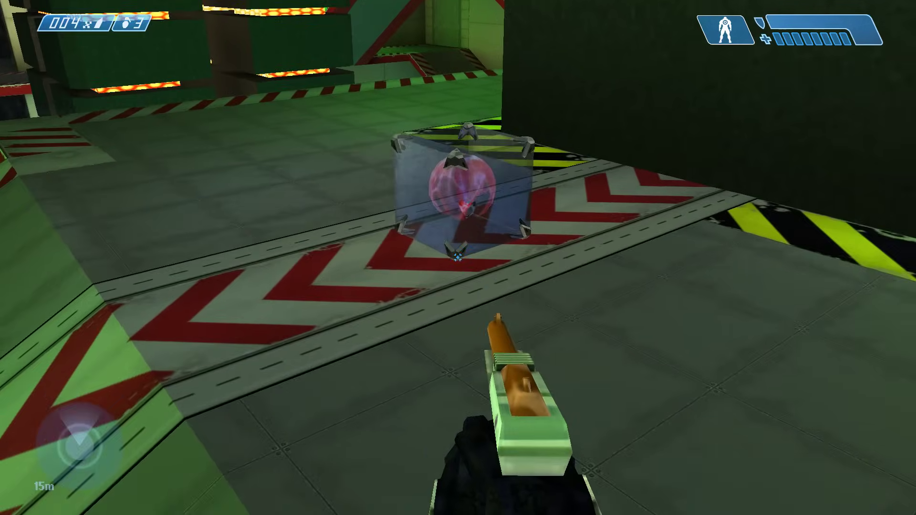
pyautogui.press('w')
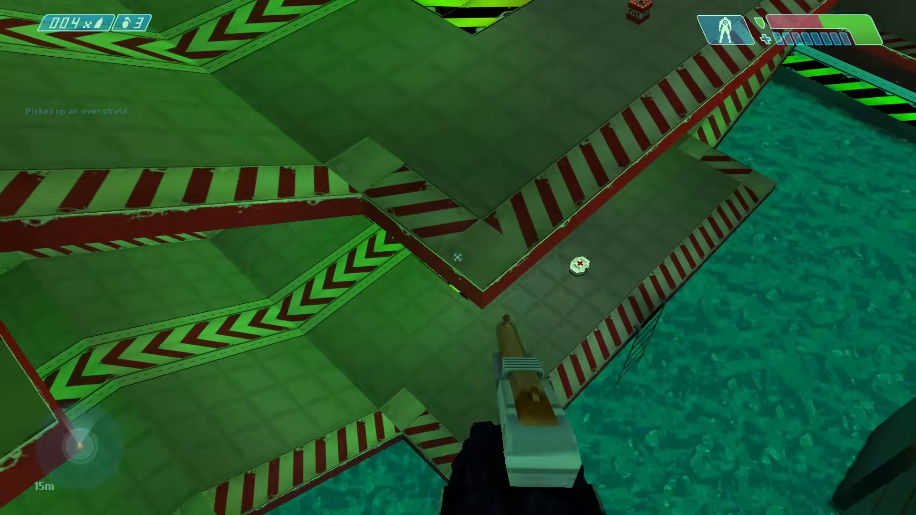
pyautogui.press('w')
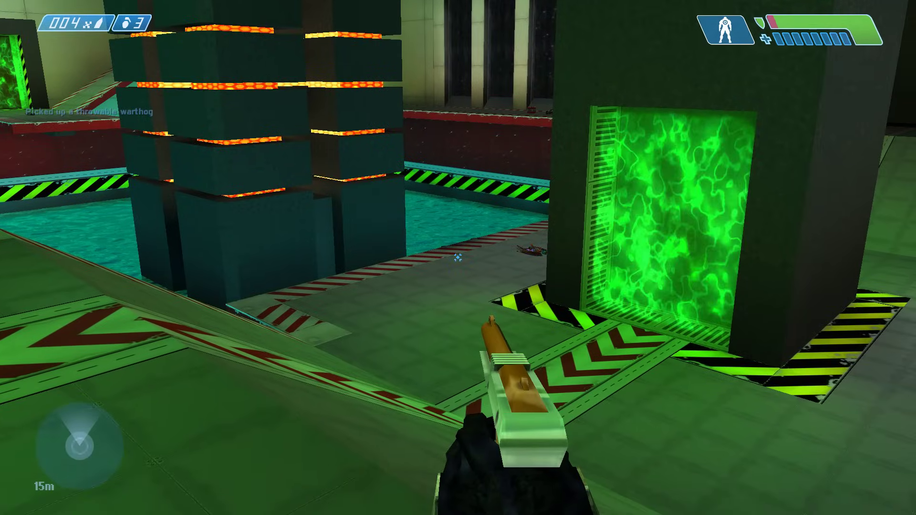
pyautogui.press('w')
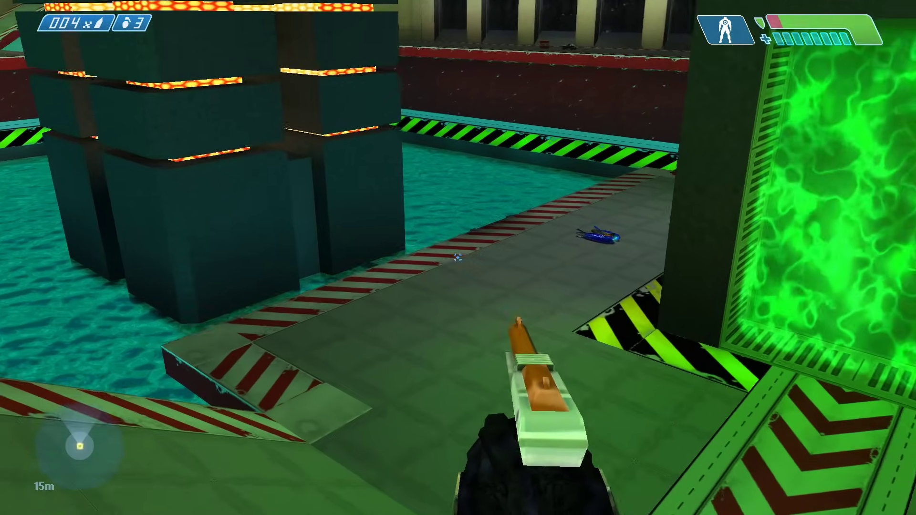
pyautogui.press('w')
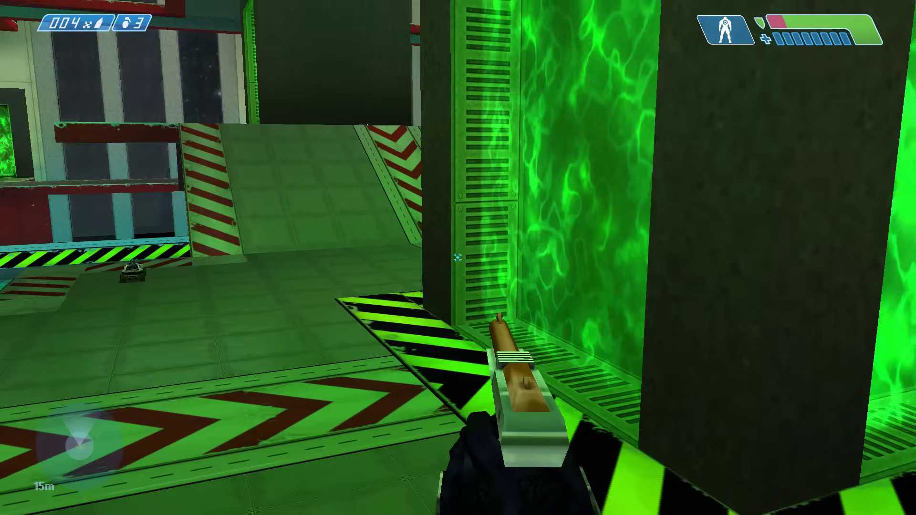
pyautogui.press('w')
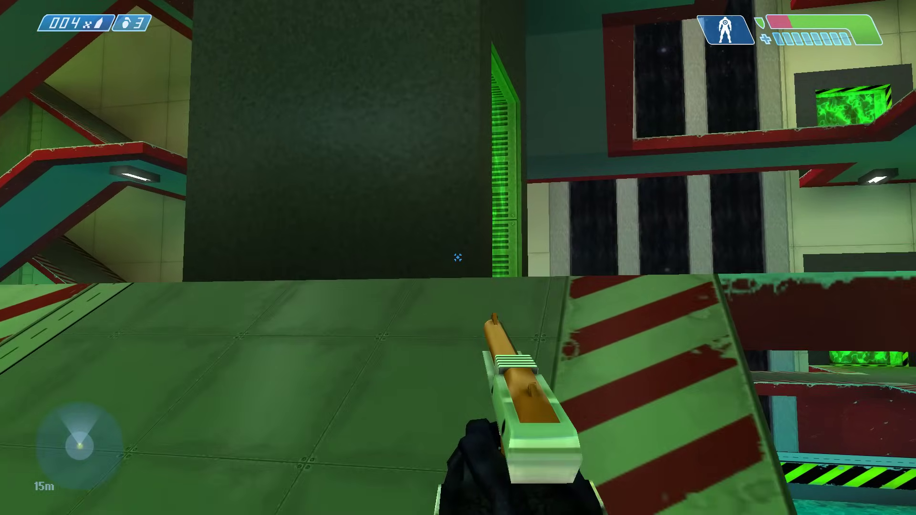
pyautogui.press('w')
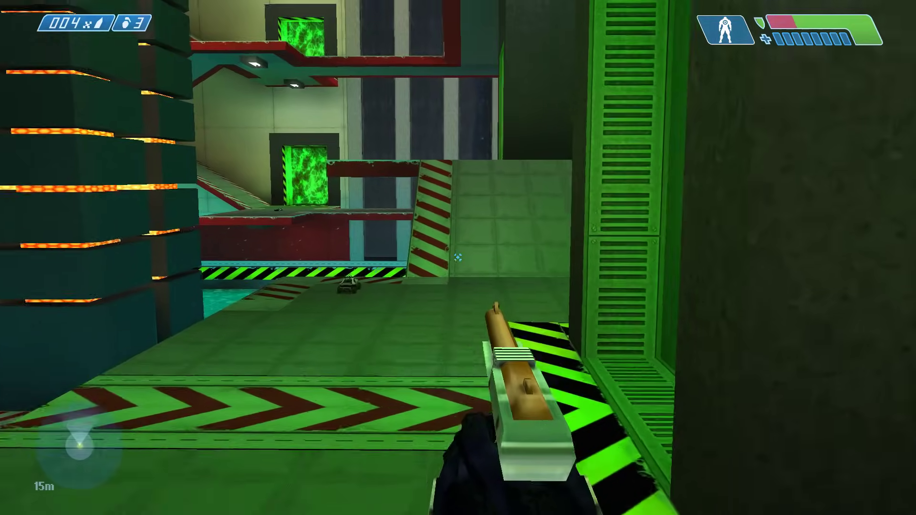
pyautogui.press('w')
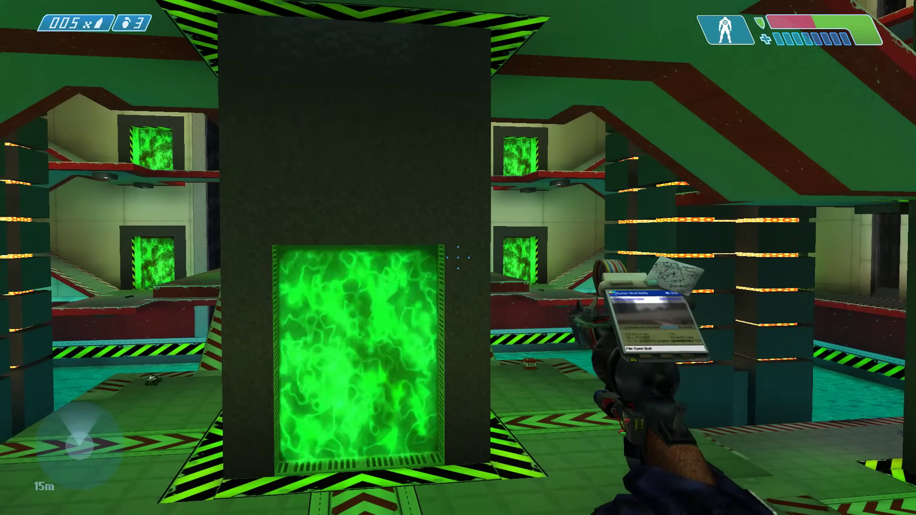
pyautogui.press('w')
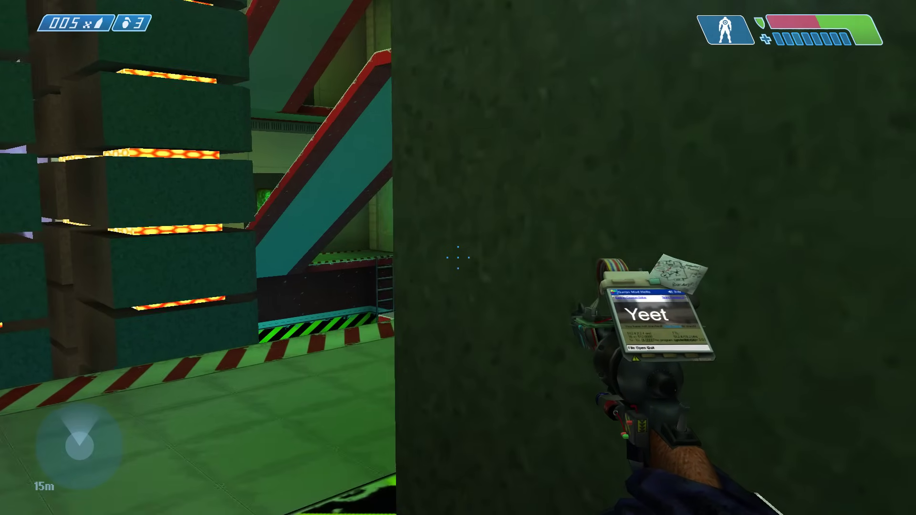
pyautogui.press('w')
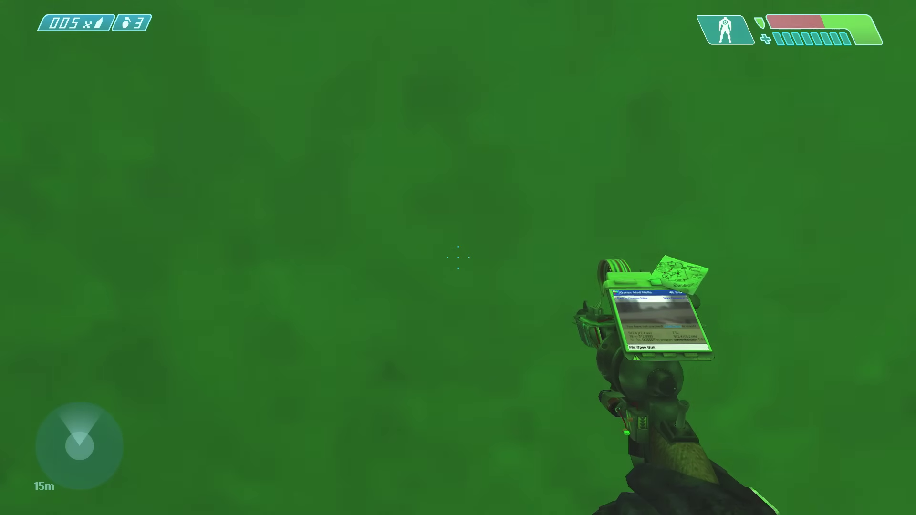
pyautogui.press('w')
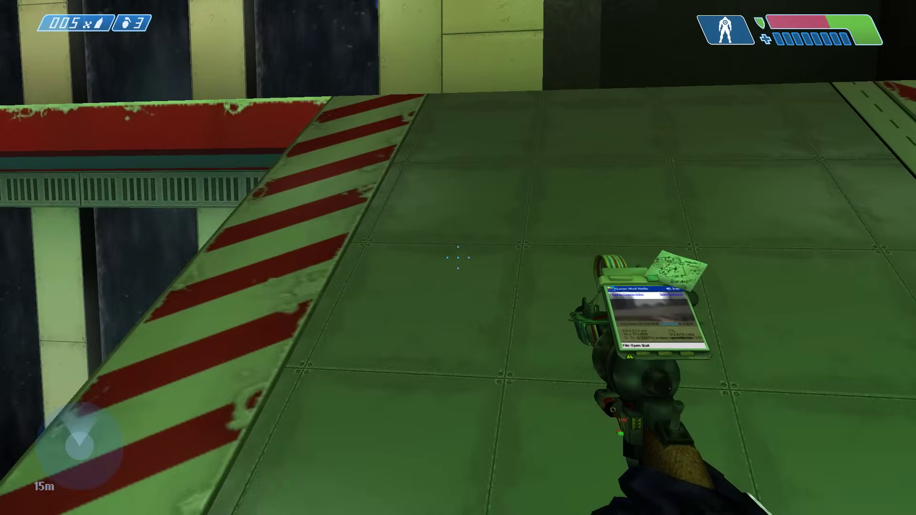
pyautogui.press('w')
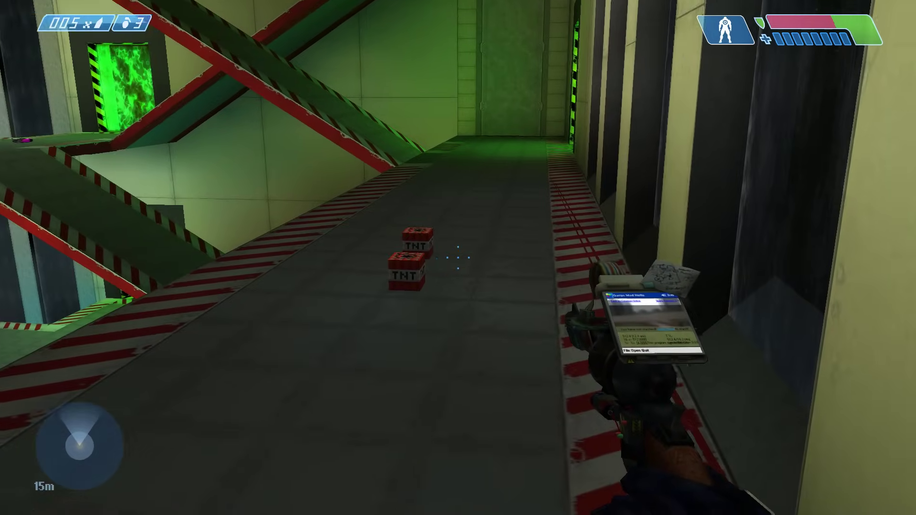
pyautogui.click(459, 257)
pyautogui.press('w')
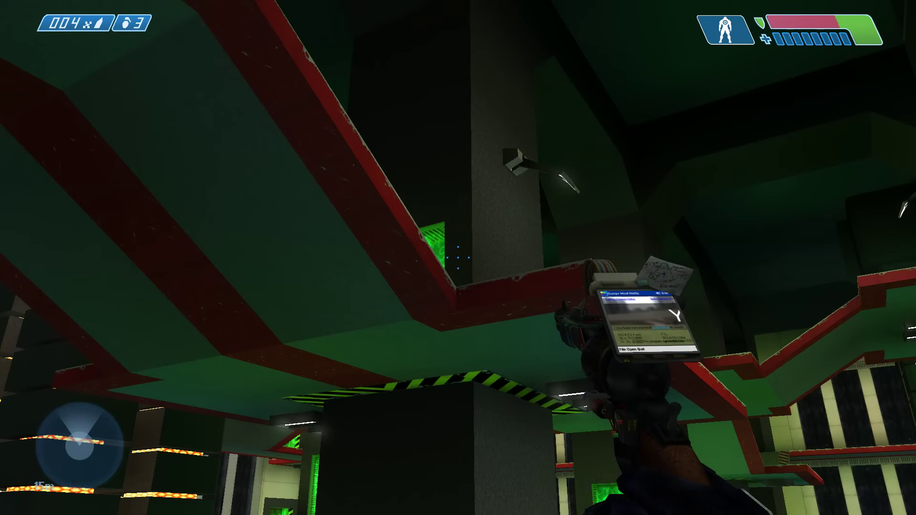
pyautogui.press('w')
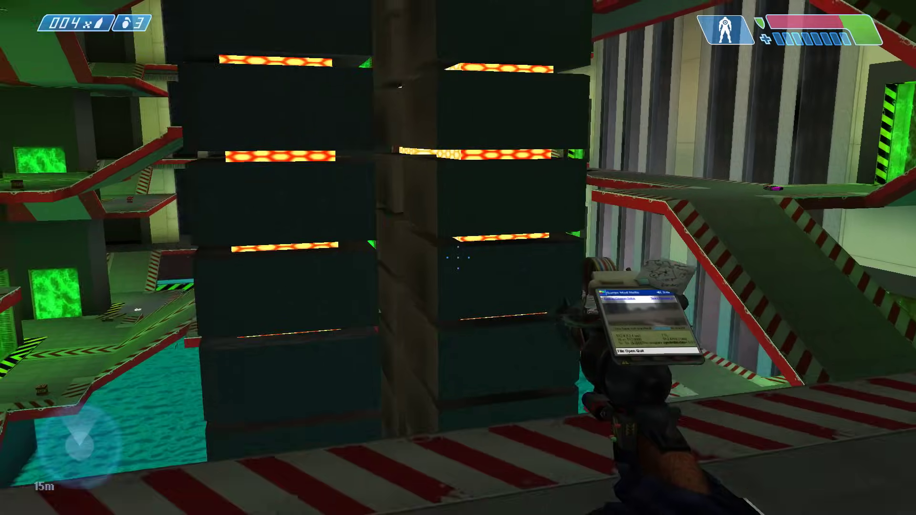
pyautogui.press('d')
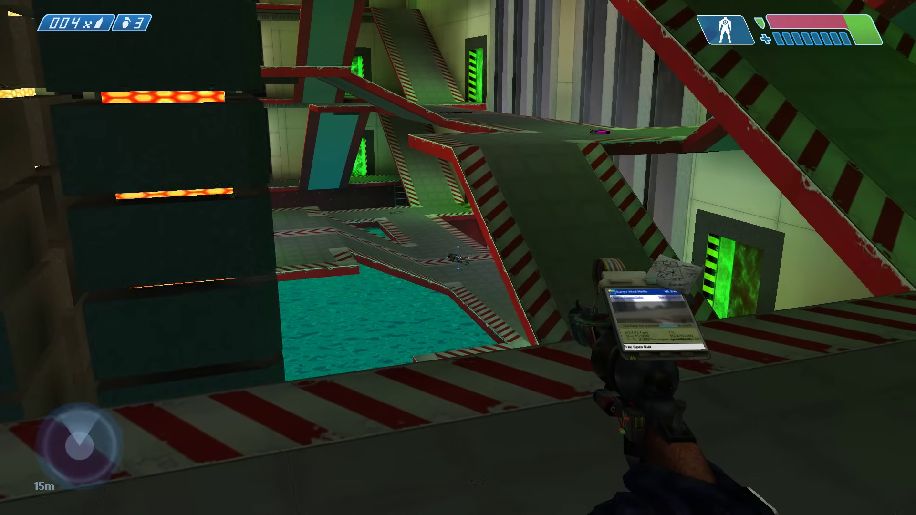
pyautogui.click(458, 258)
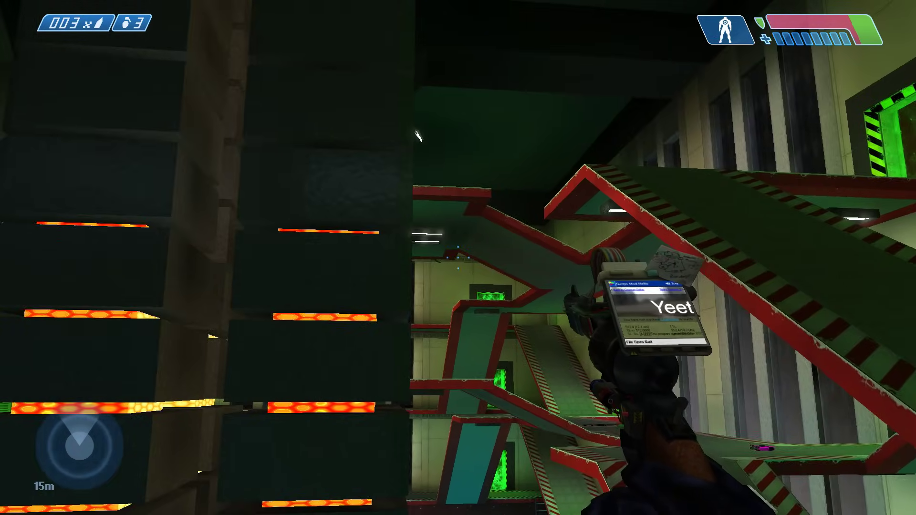
pyautogui.press('d')
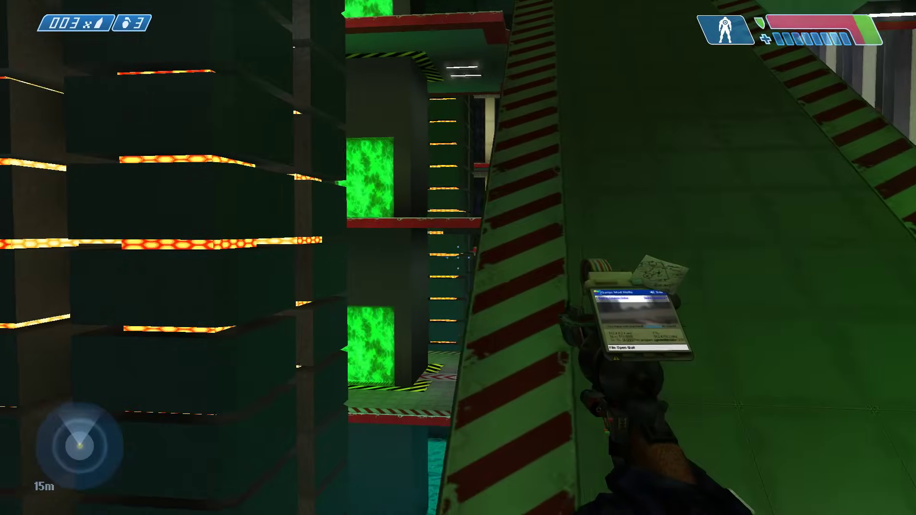
pyautogui.press('w')
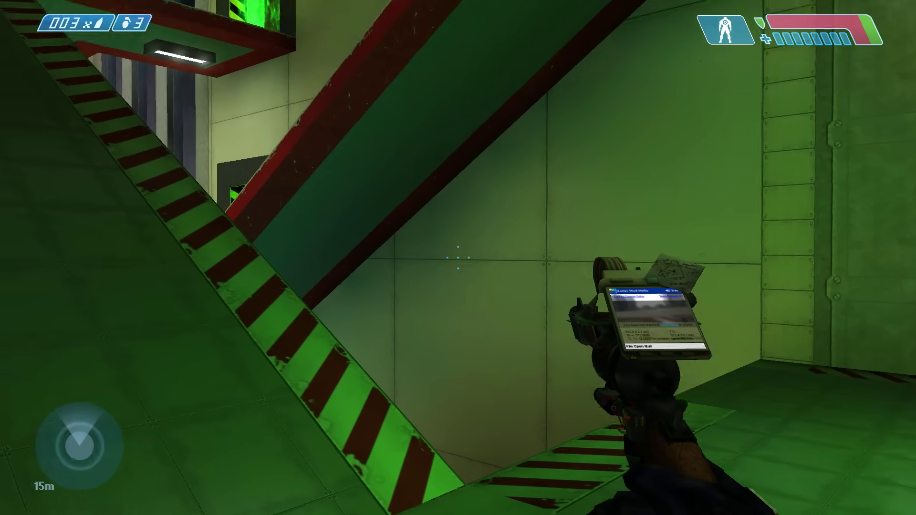
pyautogui.press('w')
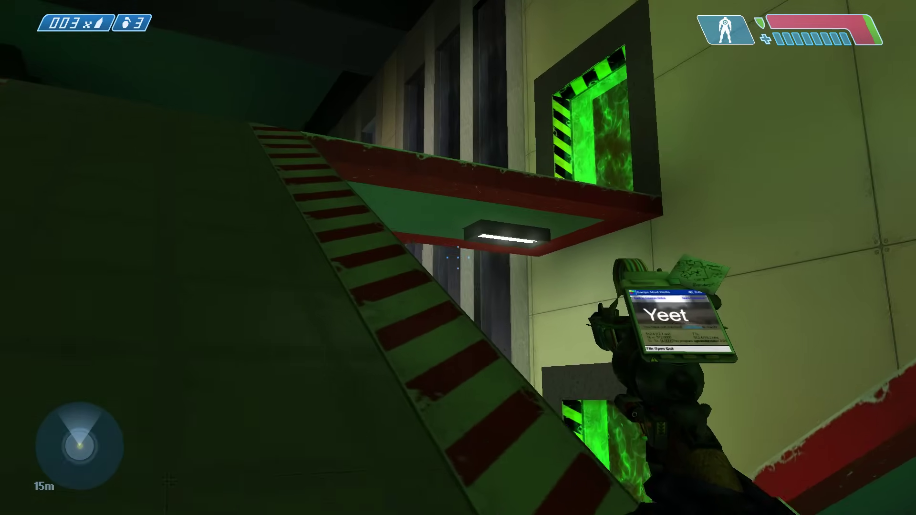
pyautogui.press('w')
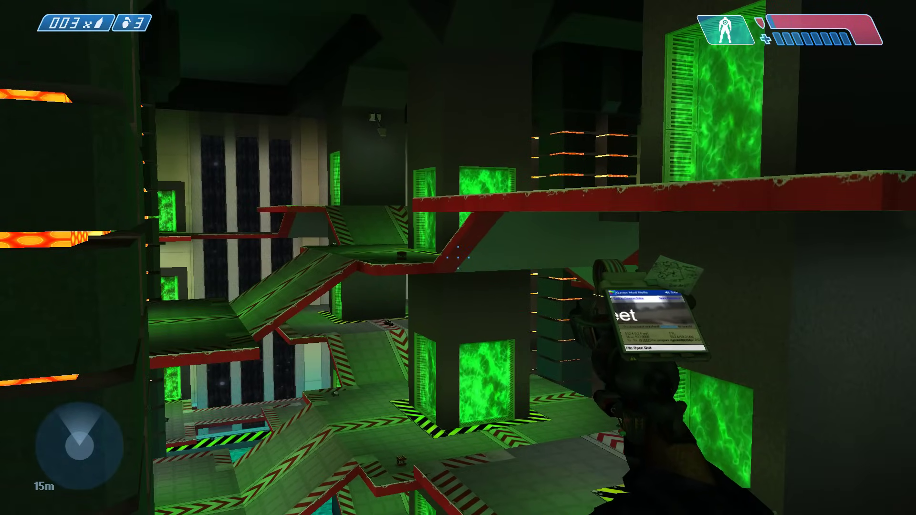
pyautogui.press('w')
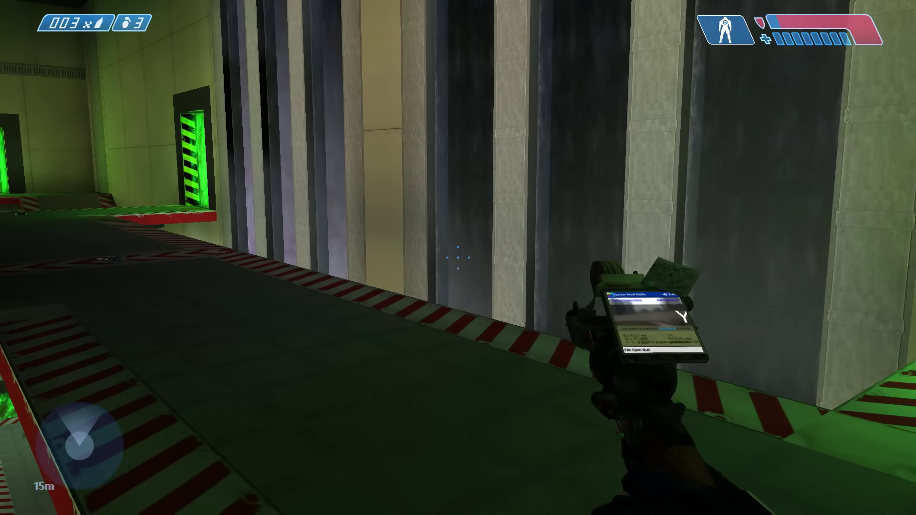
pyautogui.press('w')
pyautogui.press('g')
pyautogui.press('w')
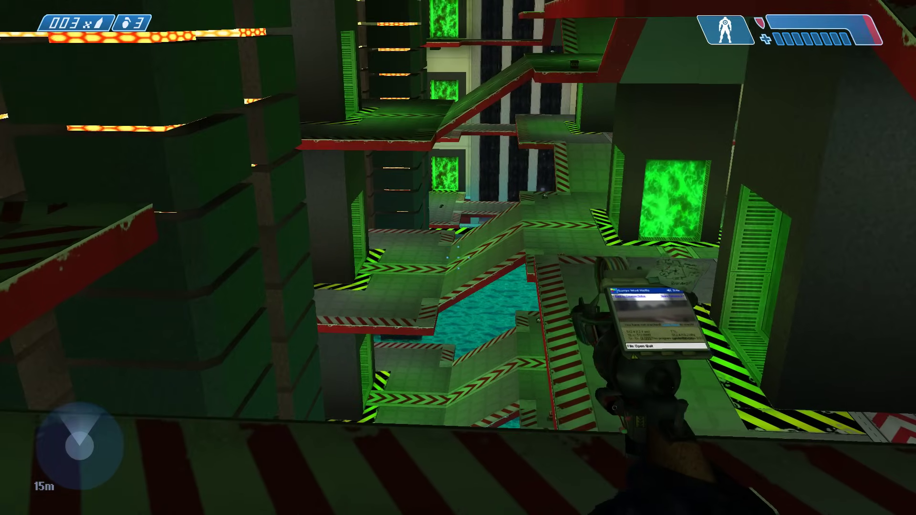
pyautogui.press('Tab')
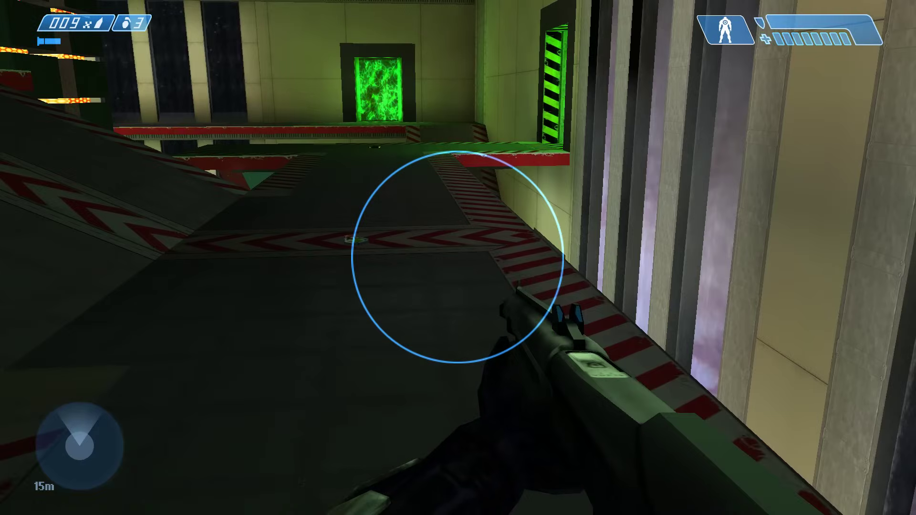
pyautogui.press('w')
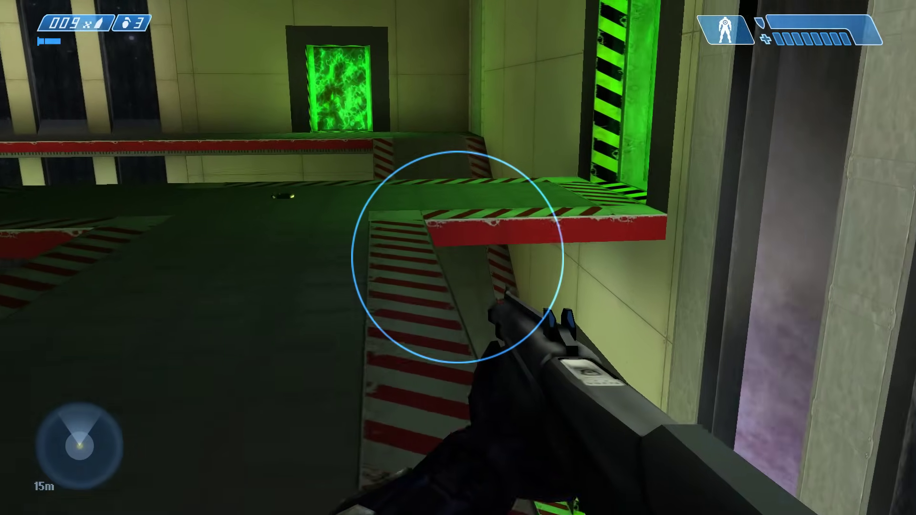
pyautogui.press('w')
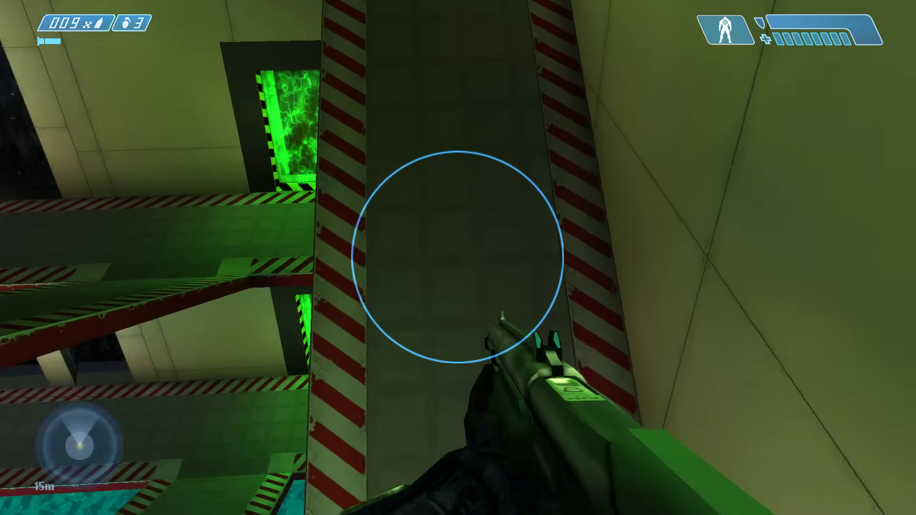
pyautogui.press('w')
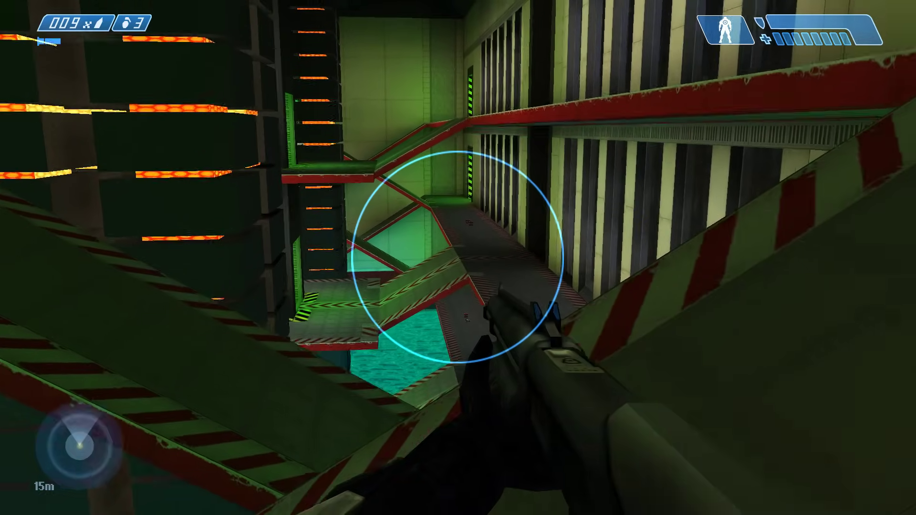
pyautogui.press('w')
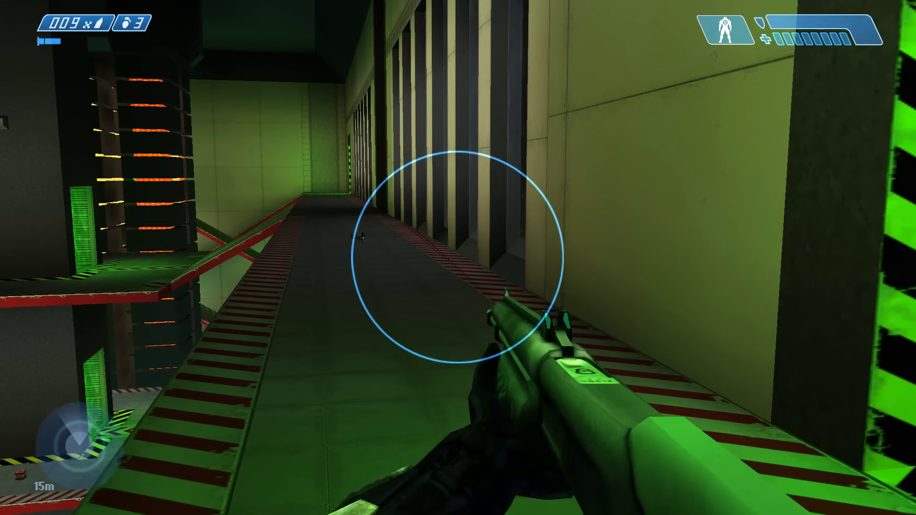
pyautogui.press('Tab')
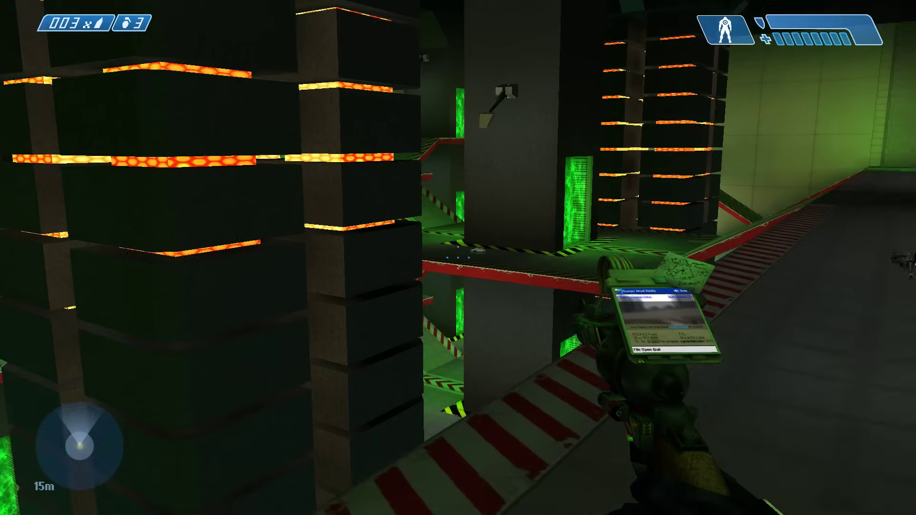
pyautogui.press('w')
pyautogui.press('d')
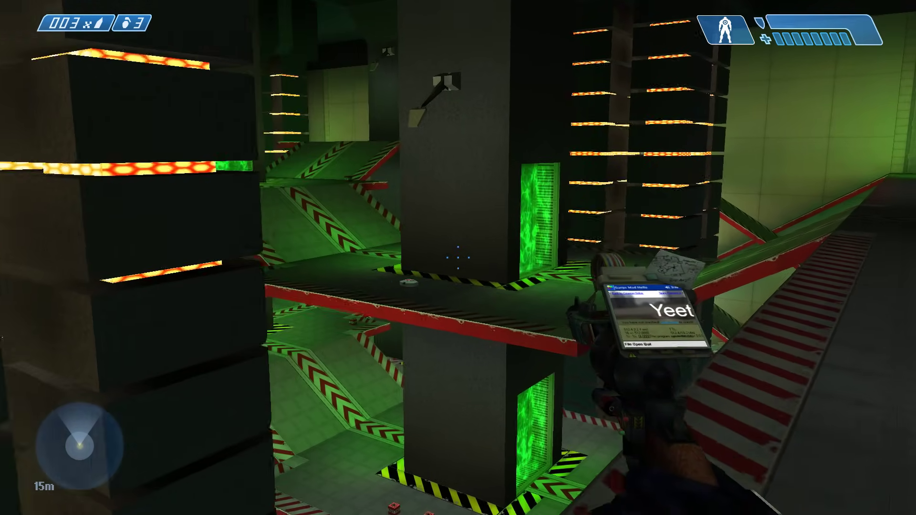
pyautogui.press('w')
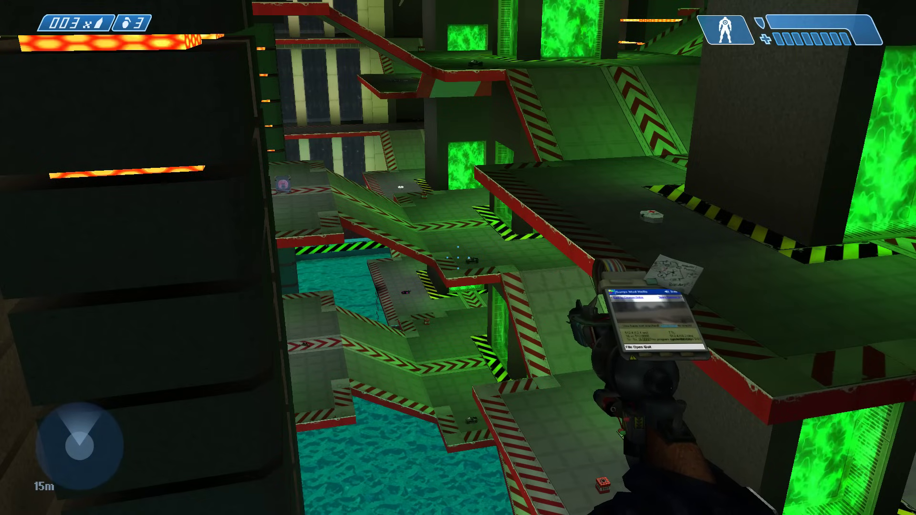
pyautogui.press('w')
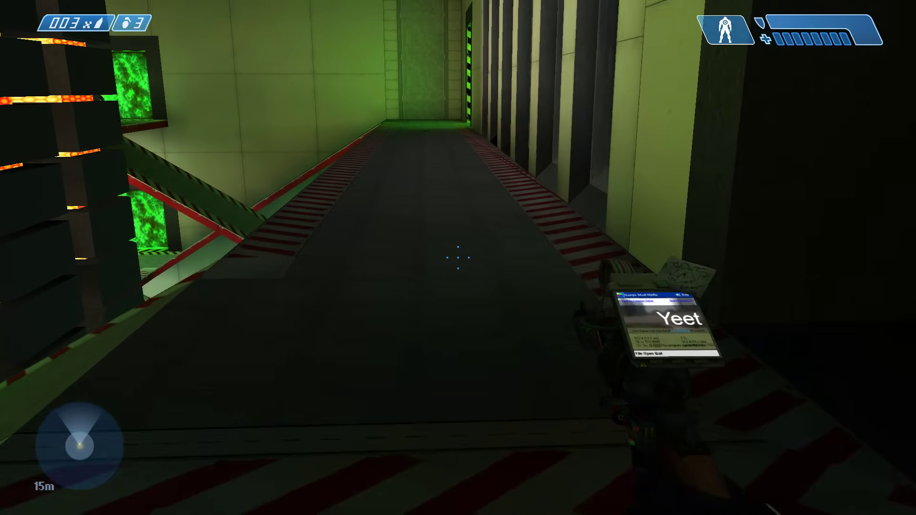
pyautogui.press('d')
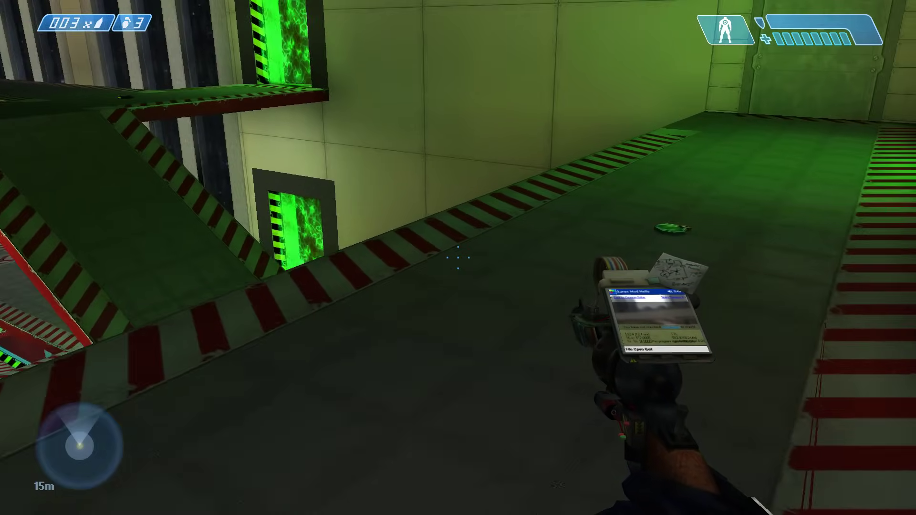
pyautogui.press('w')
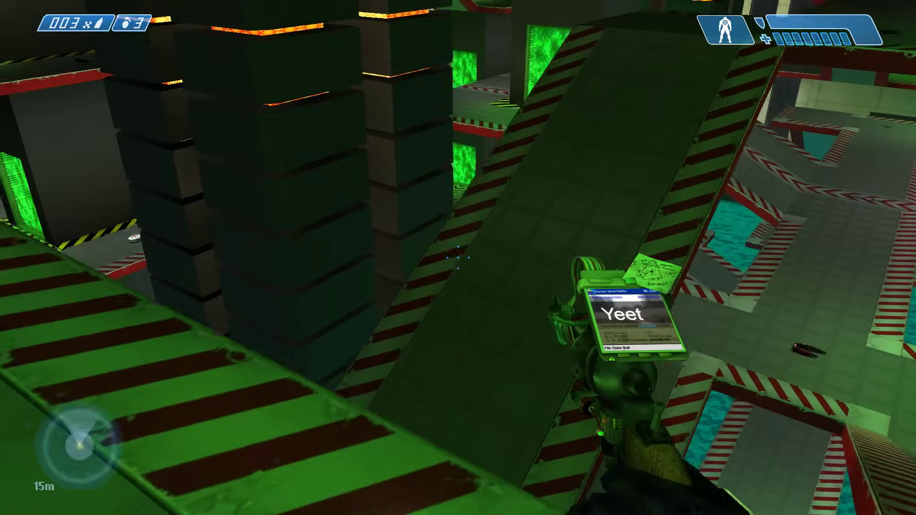
pyautogui.press('w')
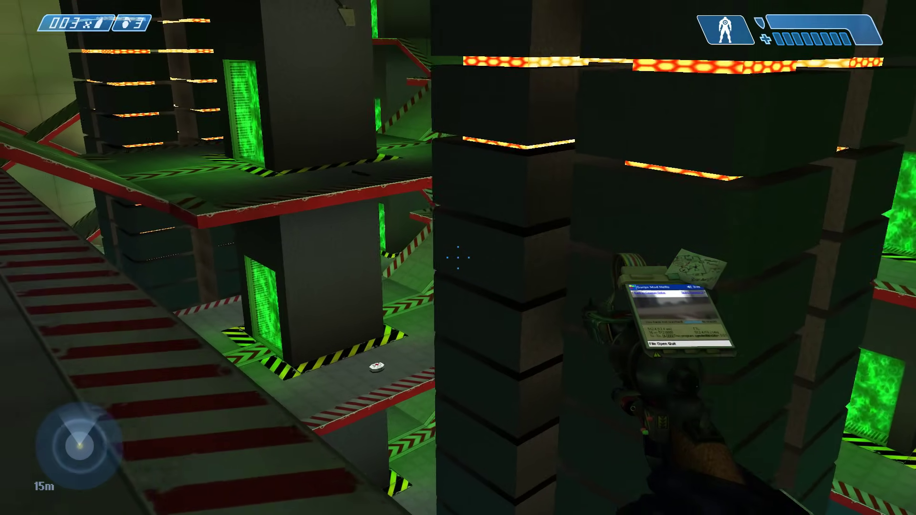
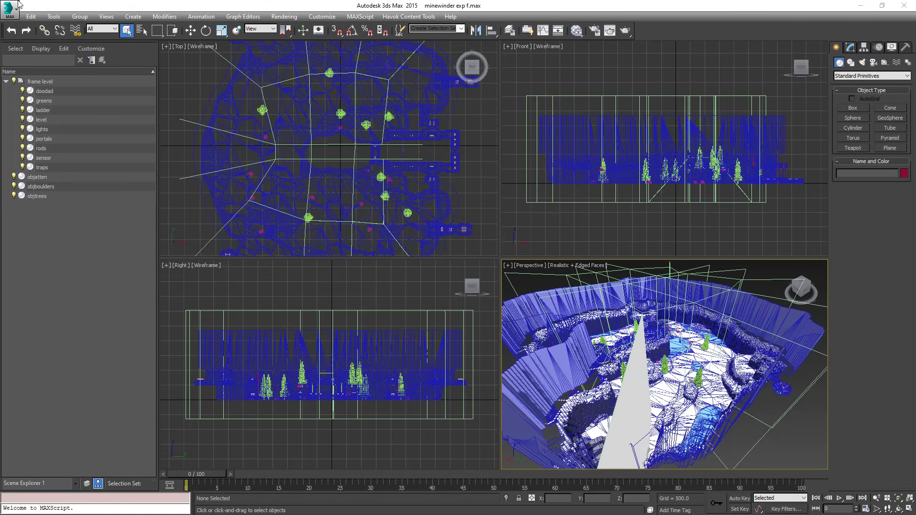
# Start opening another scene file and browse from the Cursed Halo folder to the Cursed Halo Update folder.
pyautogui.click(9, 6)
pyautogui.click(33, 75)
pyautogui.click(464, 273)
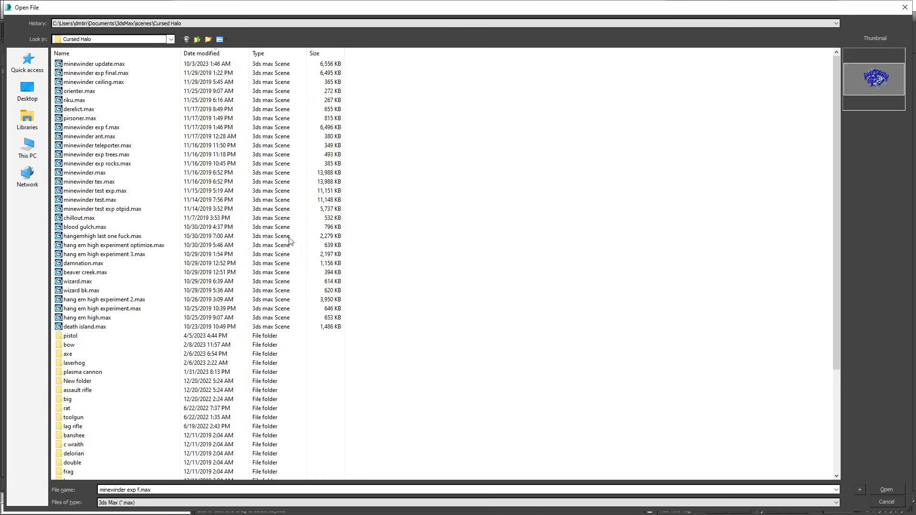
pyautogui.scroll(-5, 510, 434)
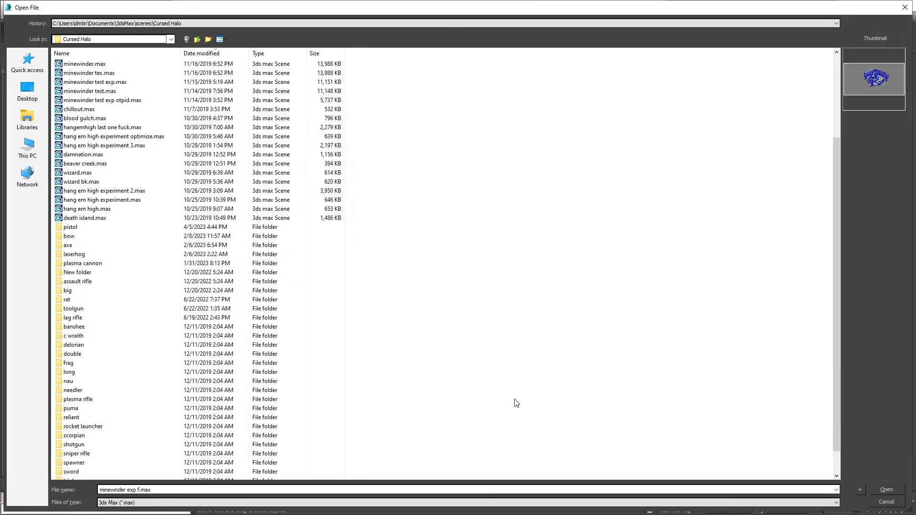
pyautogui.scroll(5, 311, 85)
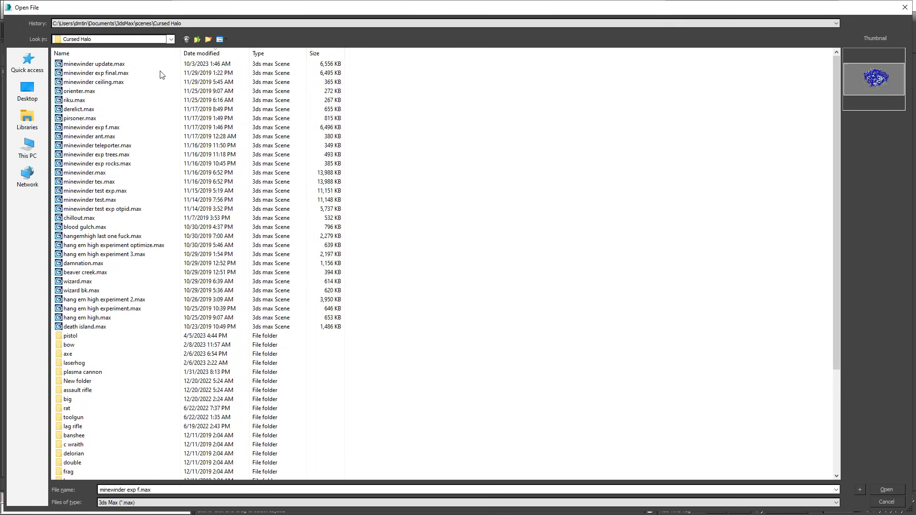
pyautogui.scroll(-5, 135, 85)
pyautogui.click(196, 39)
pyautogui.click(91, 91)
pyautogui.doubleClick(91, 100)
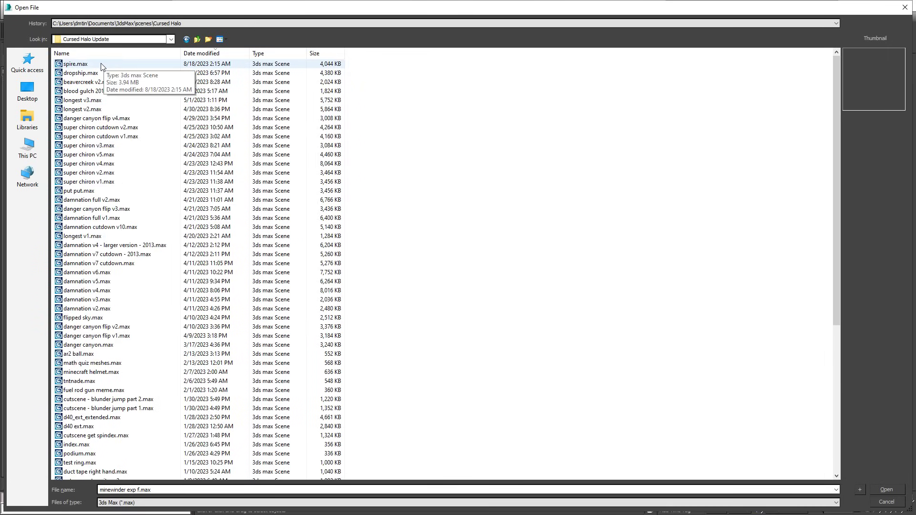
# Go into the cyborg subfolder of Cursed Halo Update.
pyautogui.hotkey('alt', 'z')
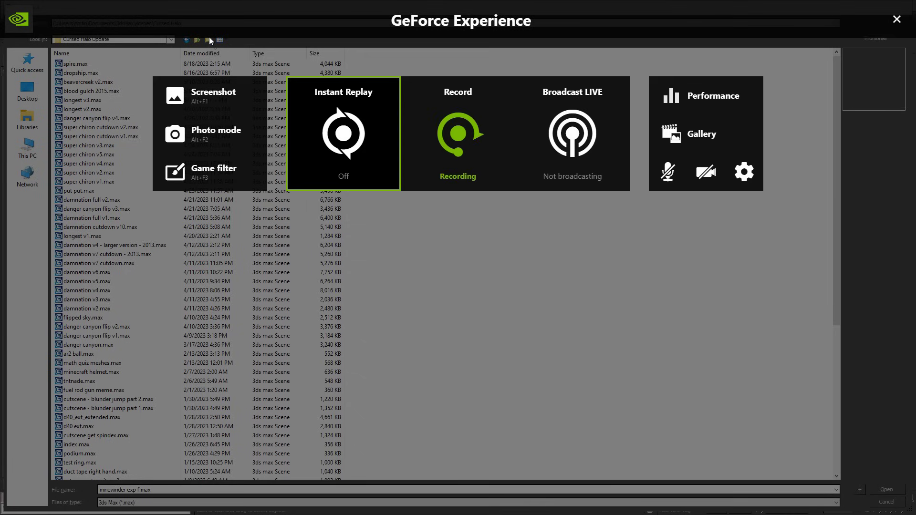
pyautogui.hotkey('alt', 'z')
pyautogui.scroll(-8, 381, 183)
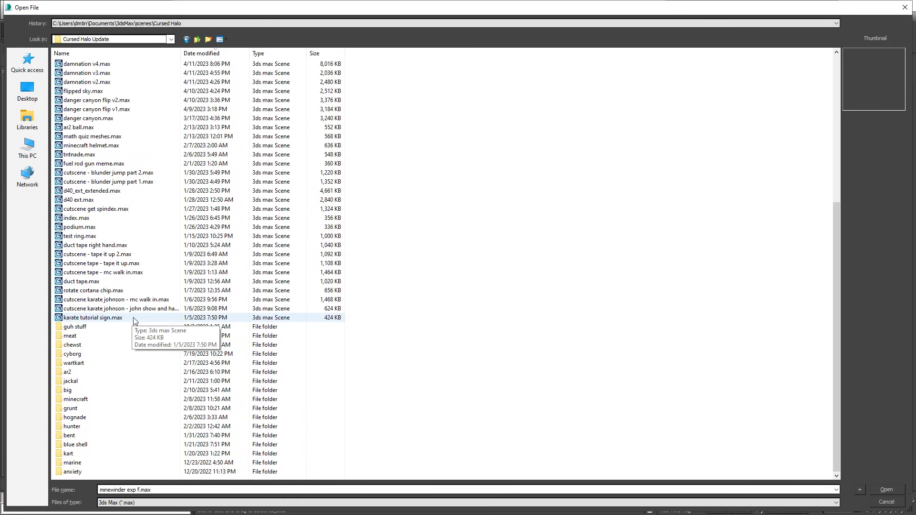
pyautogui.click(83, 355)
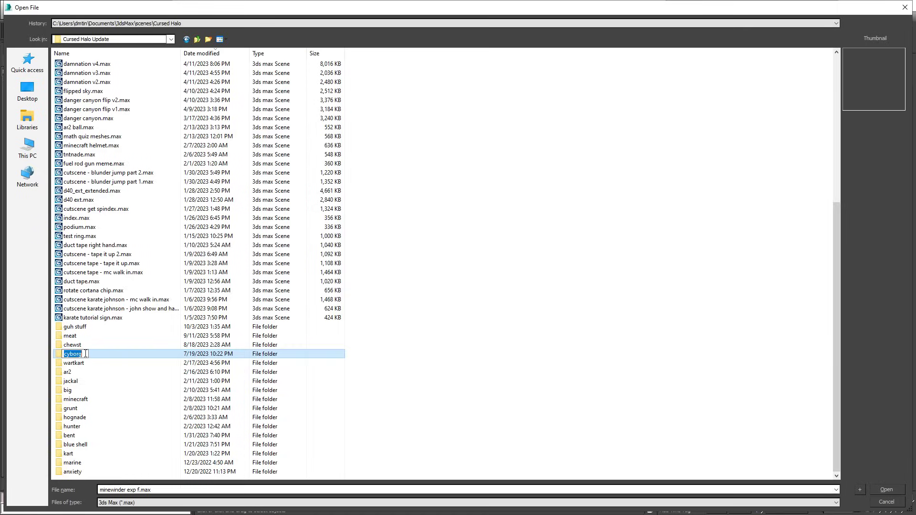
pyautogui.doubleClick(105, 356)
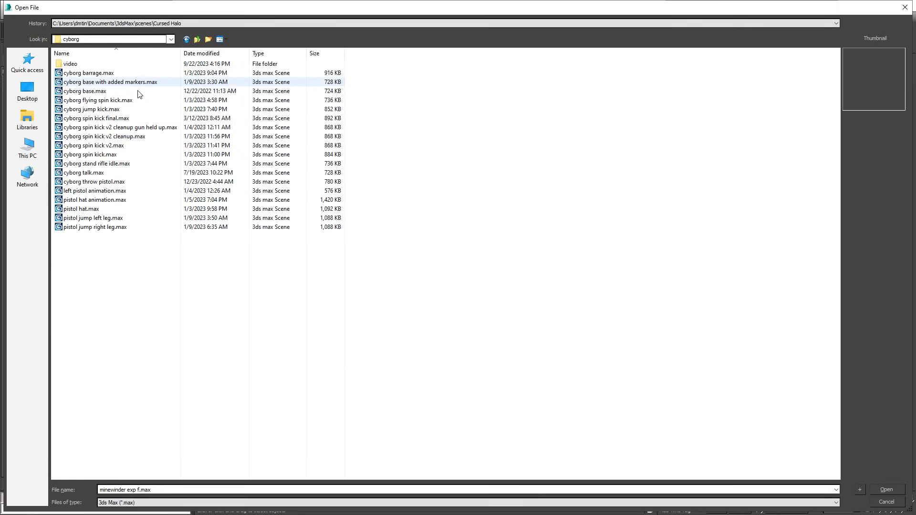
# List the cyborg scenes by date modified and open cyborg spin kick final.max, continuing past the missing external files.
pyautogui.click(215, 54)
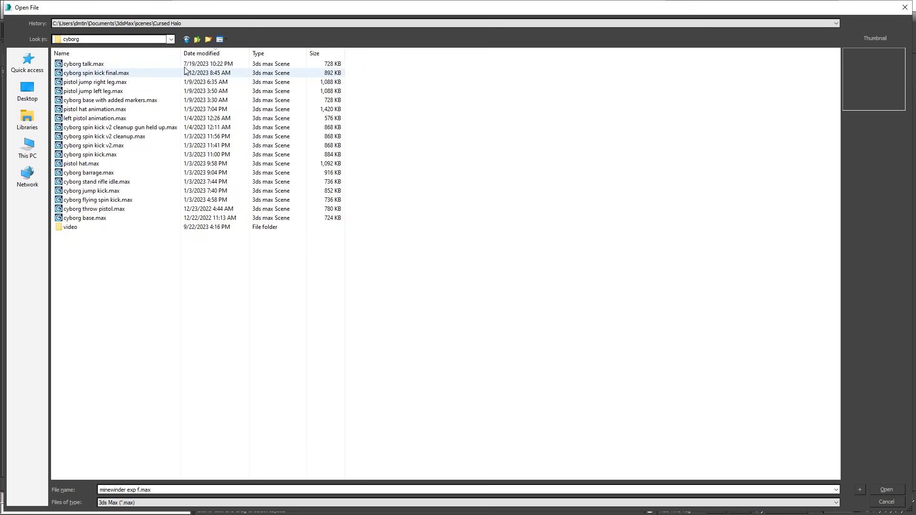
pyautogui.click(202, 51)
pyautogui.click(187, 55)
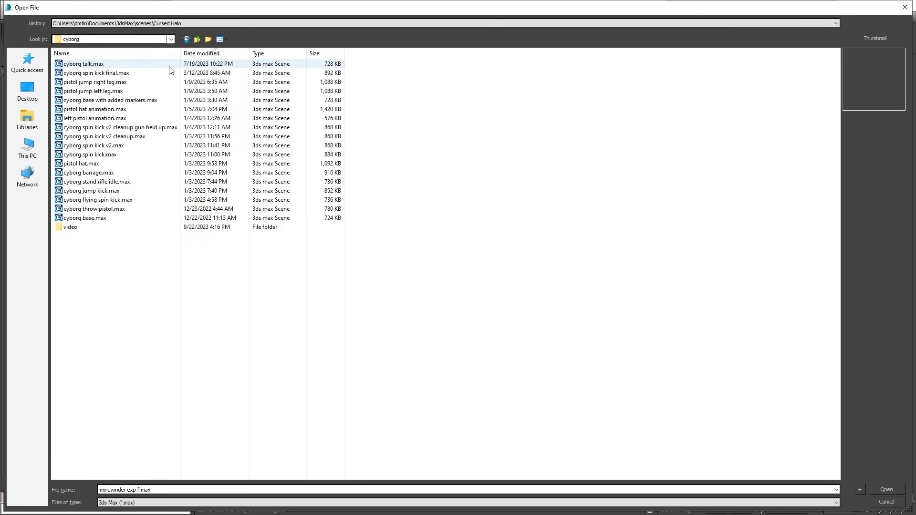
pyautogui.doubleClick(168, 74)
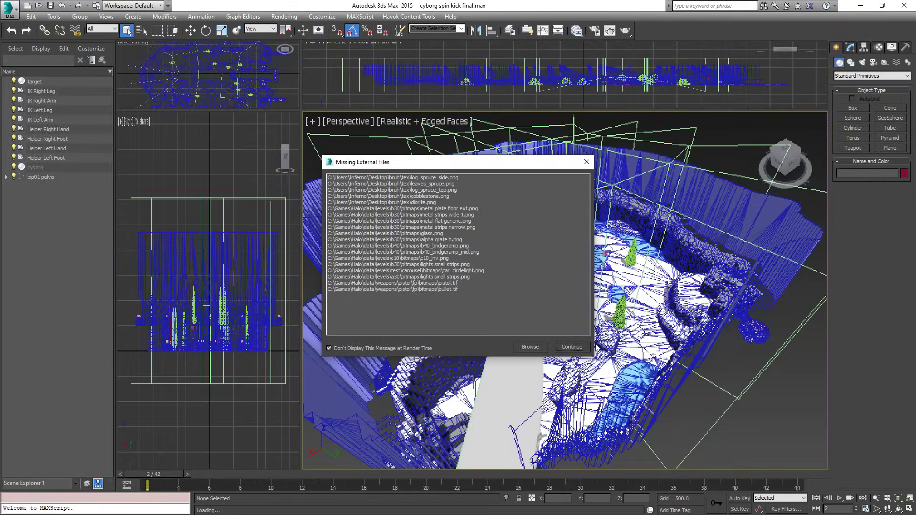
pyautogui.click(585, 350)
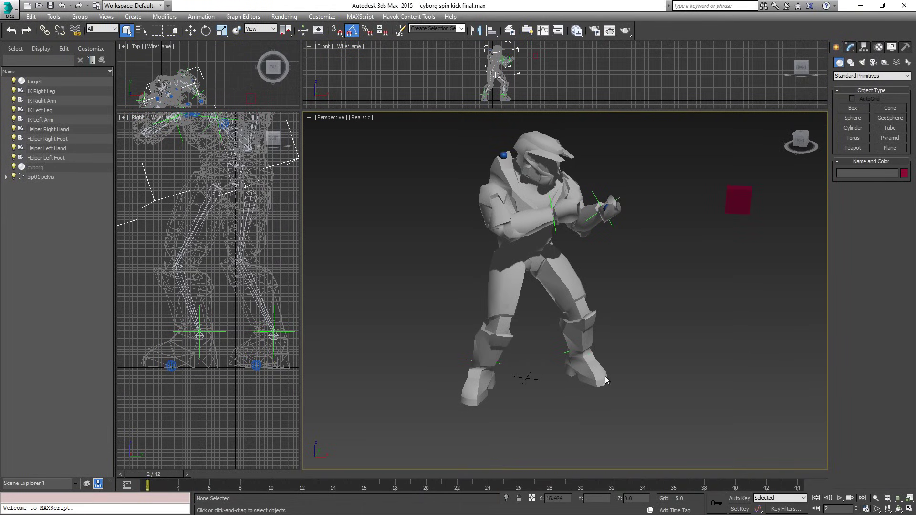
# Scrub the spin kick animation to frame 23 and examine the kick pose from the opposite side.
pyautogui.moveTo(177, 478); pyautogui.dragTo(480, 453)
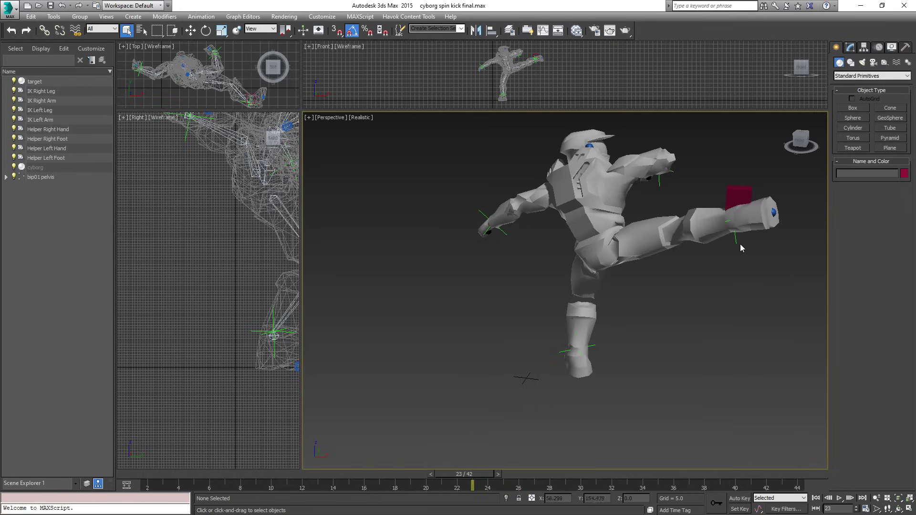
pyautogui.click(898, 509)
pyautogui.moveTo(573, 335); pyautogui.dragTo(558, 280)
pyautogui.scroll(4, 484, 257)
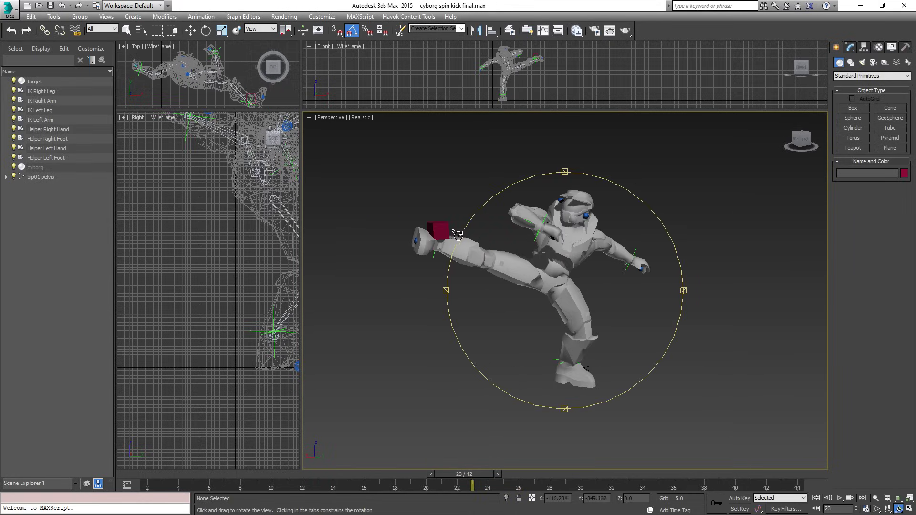
pyautogui.moveTo(457, 237); pyautogui.dragTo(466, 237)
pyautogui.click(127, 30)
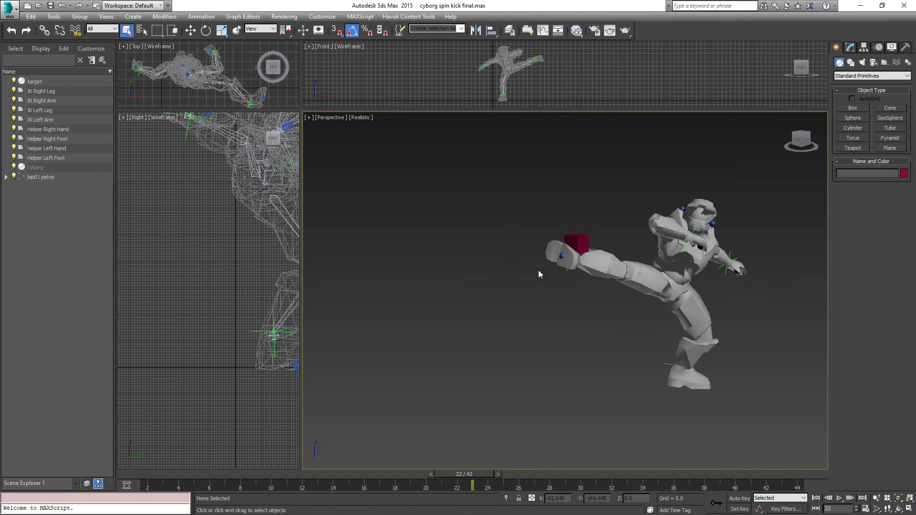
pyautogui.moveTo(670, 265); pyautogui.dragTo(622, 275, button='middle')
# Select the red target box at the foot, preview the animation up to frame 38, and clear the selection.
pyautogui.click(525, 254)
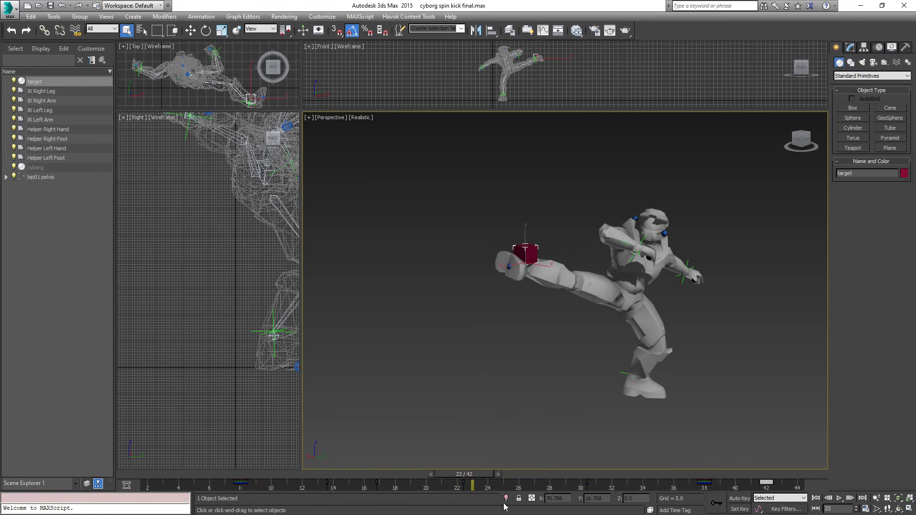
pyautogui.moveTo(480, 475); pyautogui.dragTo(662, 422)
pyautogui.click(663, 423)
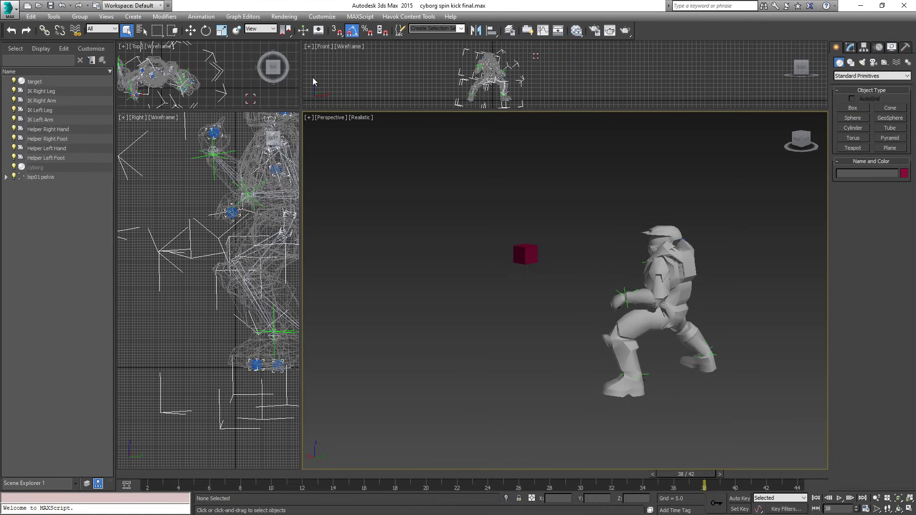
# Start opening another scene file and go back up to the Cursed Halo Update folder.
pyautogui.click(10, 9)
pyautogui.click(34, 75)
pyautogui.click(457, 276)
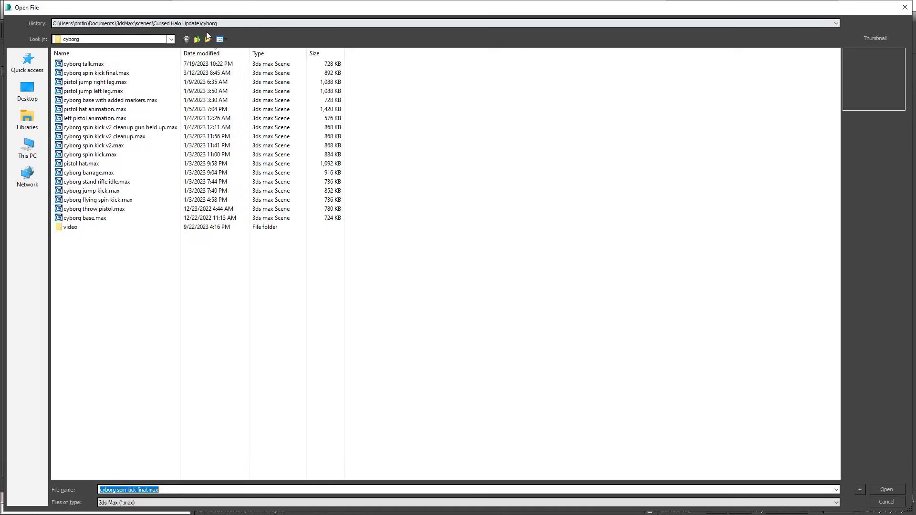
pyautogui.click(197, 39)
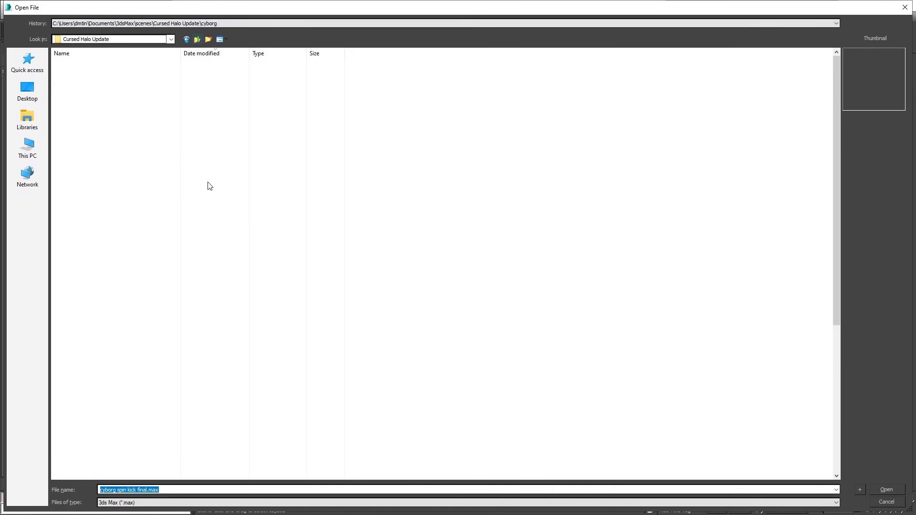
pyautogui.scroll(-2, 143, 404)
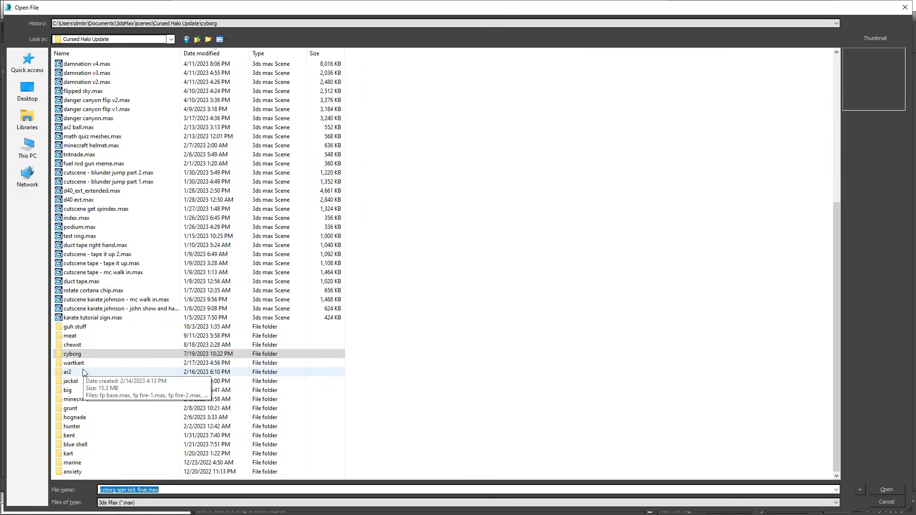
# Look through the guh stuff folder and the Cursed Halo Update file list for another animation scene.
pyautogui.click(85, 329)
pyautogui.doubleClick(85, 331)
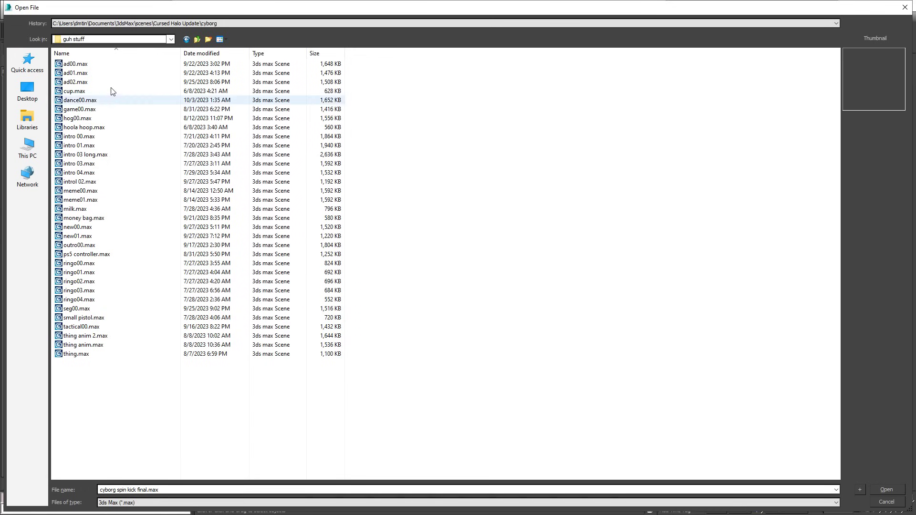
pyautogui.click(196, 42)
pyautogui.scroll(3, 196, 364)
pyautogui.scroll(-6, 218, 354)
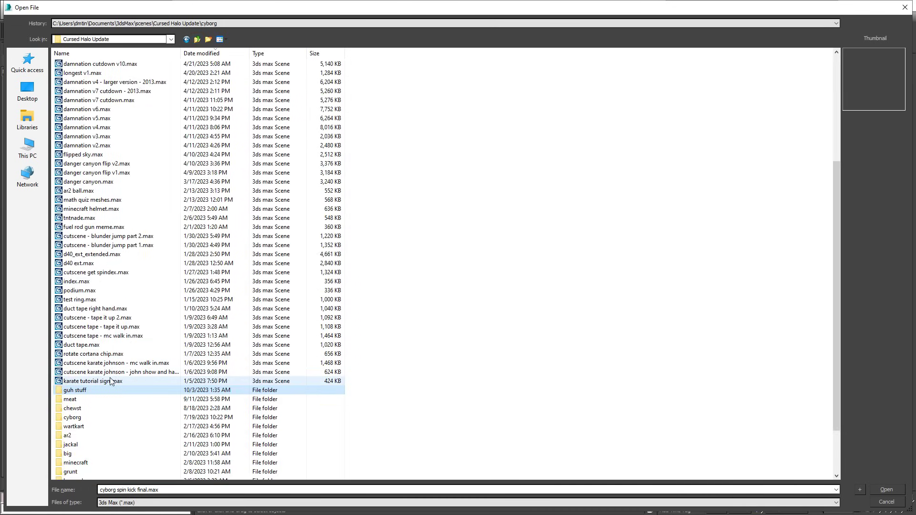
pyautogui.scroll(5, 116, 366)
pyautogui.scroll(-7, 116, 366)
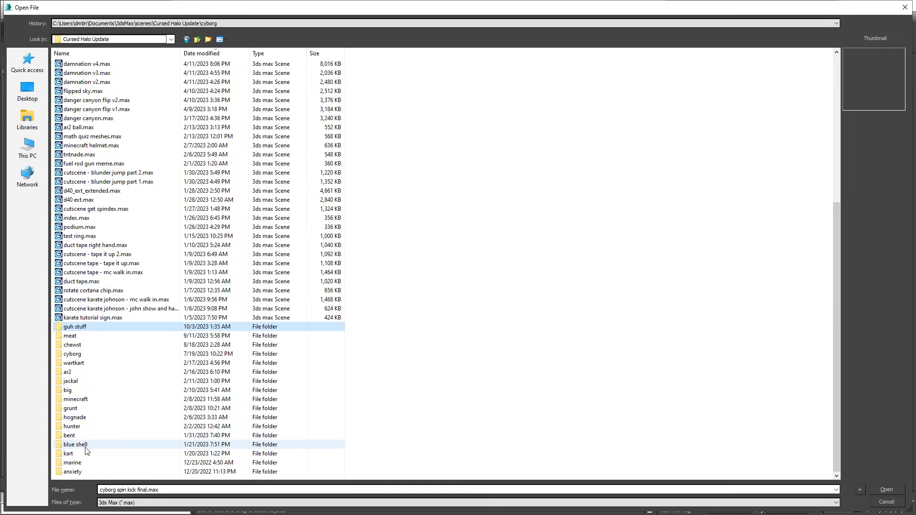
# Open jackal melee from new pose.max from the jackal folder.
pyautogui.doubleClick(80, 384)
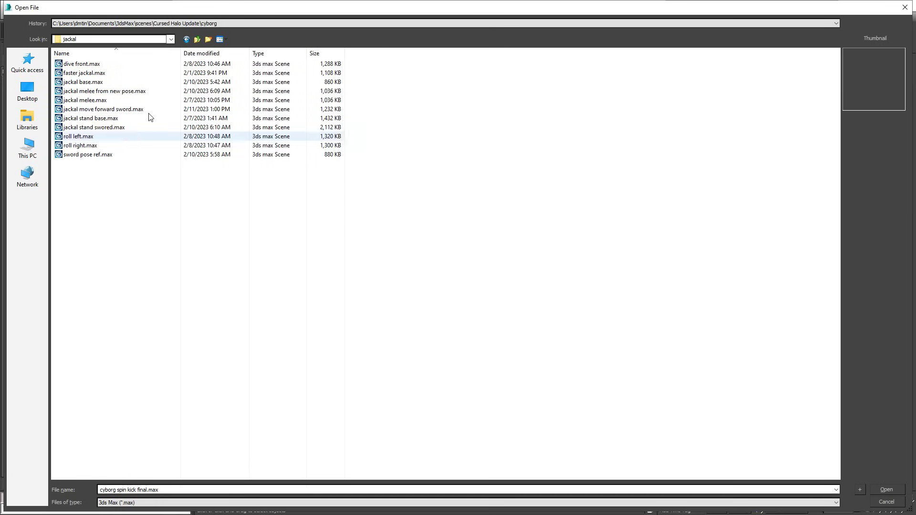
pyautogui.doubleClick(109, 91)
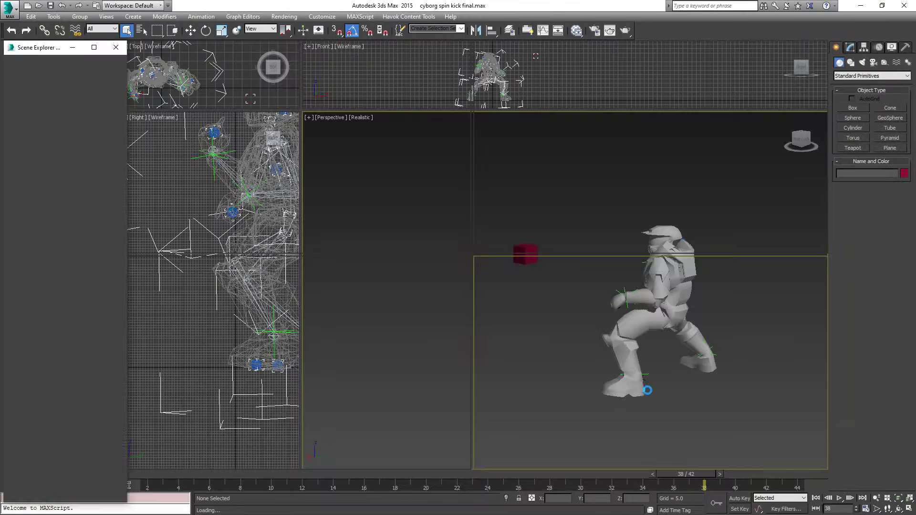
pyautogui.click(571, 346)
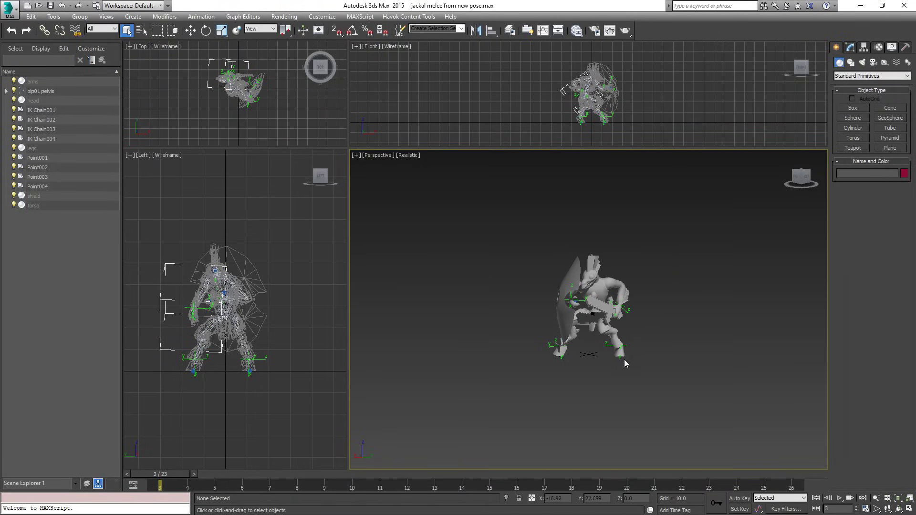
# Scrub the jackal melee animation to frame 13 and examine the sword swing pose from a closer, rotated view.
pyautogui.scroll(4, 673, 341)
pyautogui.moveTo(152, 475); pyautogui.dragTo(434, 489)
pyautogui.moveTo(455, 408); pyautogui.dragTo(687, 390, button='middle')
pyautogui.click(899, 498)
pyautogui.click(899, 509)
pyautogui.moveTo(545, 313); pyautogui.dragTo(593, 315)
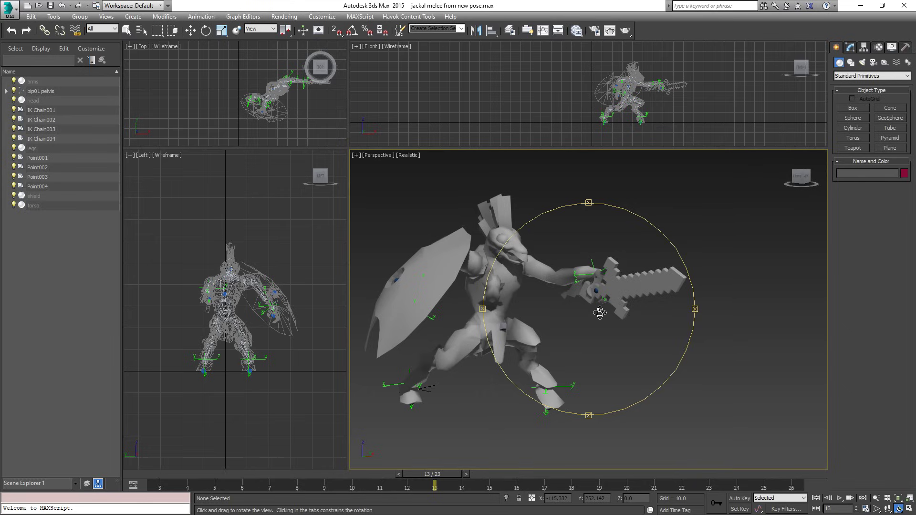
# Scrub the jackal melee animation to frame 26 and examine the character's pose from behind the shield.
pyautogui.moveTo(439, 475); pyautogui.dragTo(795, 411)
pyautogui.hotkey('ctrl', 'r')
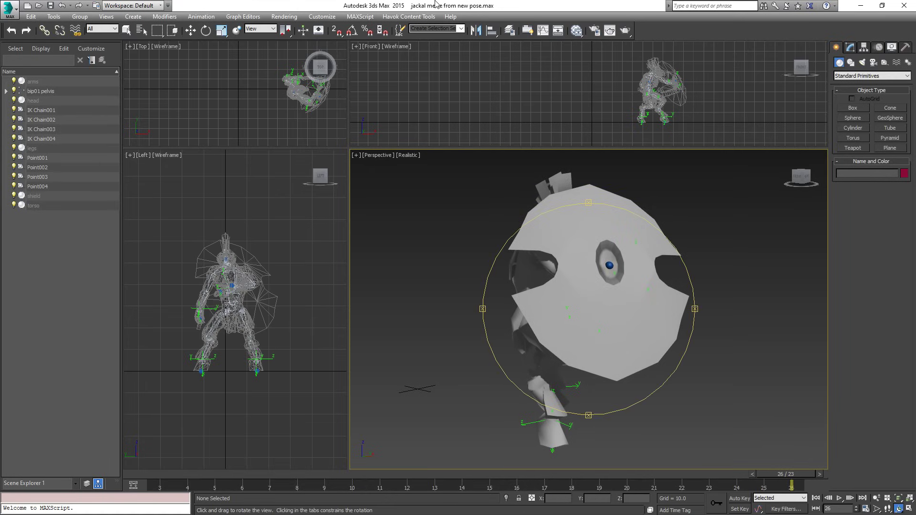
pyautogui.moveTo(613, 310); pyautogui.dragTo(724, 303)
pyautogui.keyDown('alt'); pyautogui.moveTo(350, 266); pyautogui.dragTo(501, 313, button='middle'); pyautogui.keyUp('alt')
pyautogui.moveTo(501, 313); pyautogui.dragTo(497, 312)
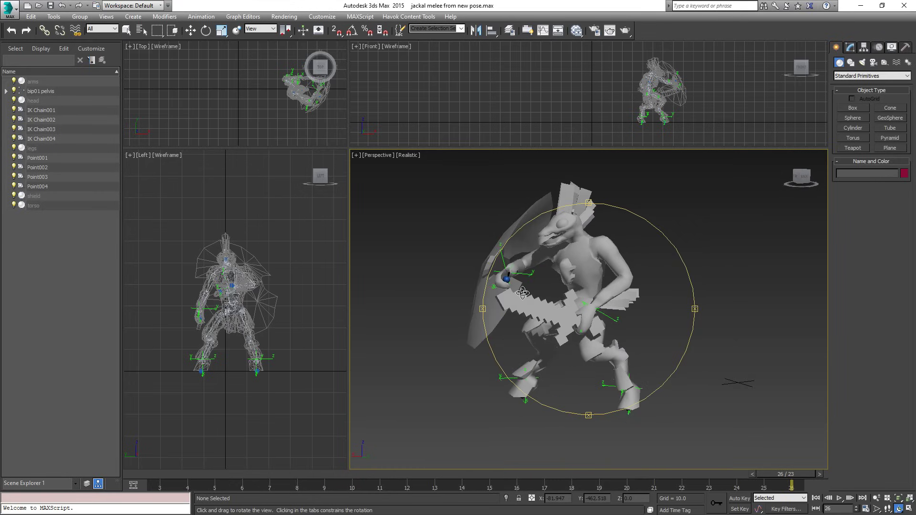
# Open hunter rider aim.max from the kart folder of Cursed Halo Update, continuing past the missing external files.
pyautogui.click(8, 9)
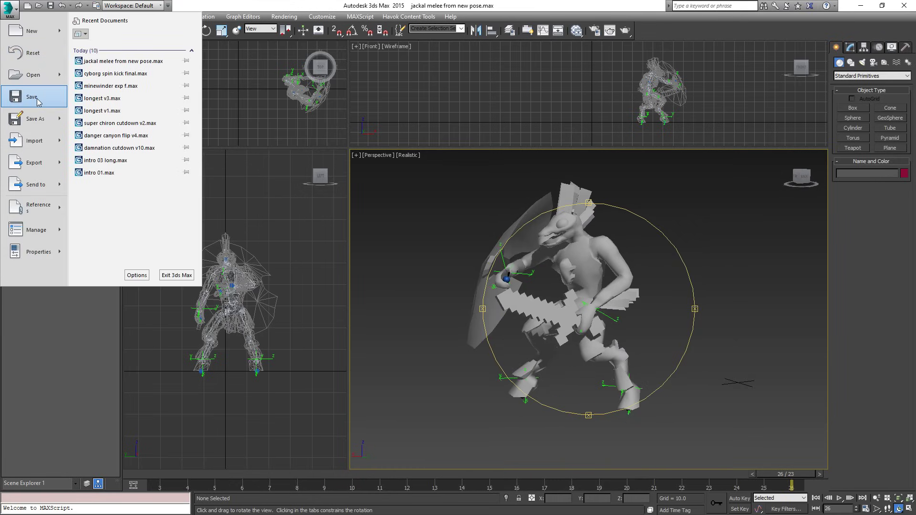
pyautogui.click(19, 92)
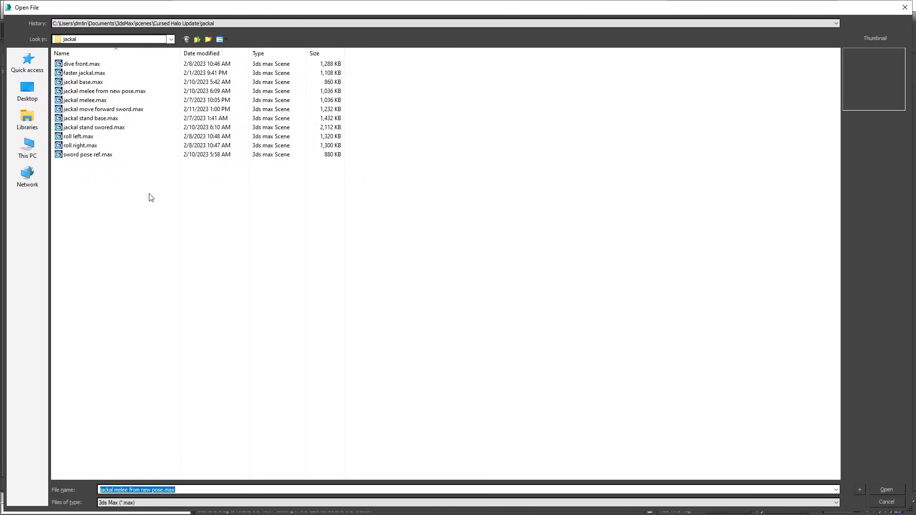
pyautogui.click(197, 39)
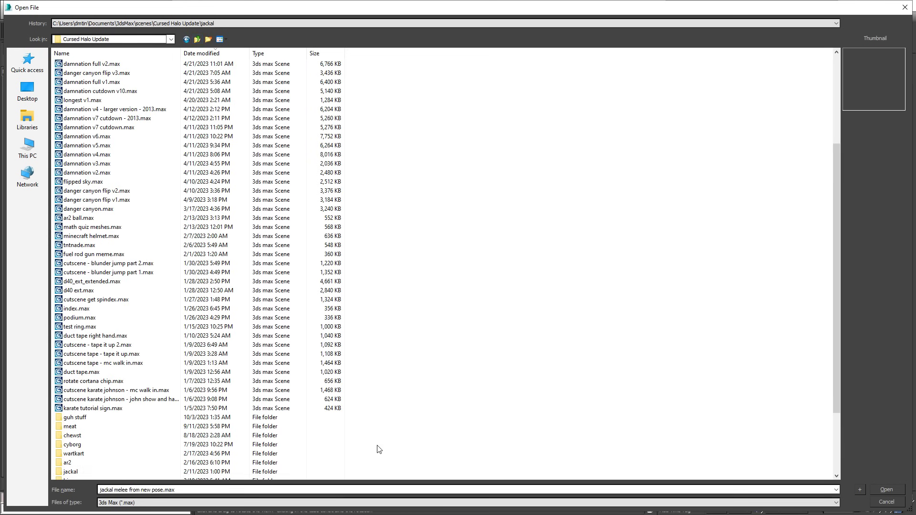
pyautogui.scroll(-4, 270, 295)
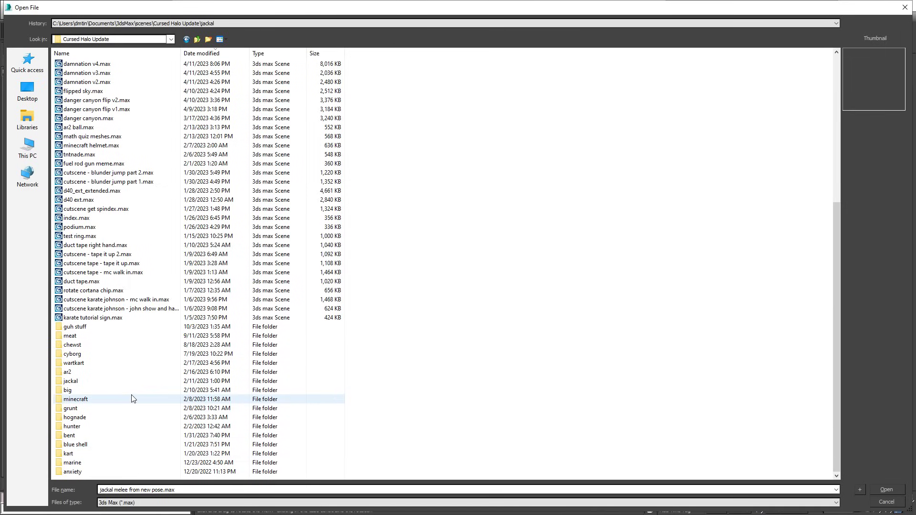
pyautogui.doubleClick(107, 454)
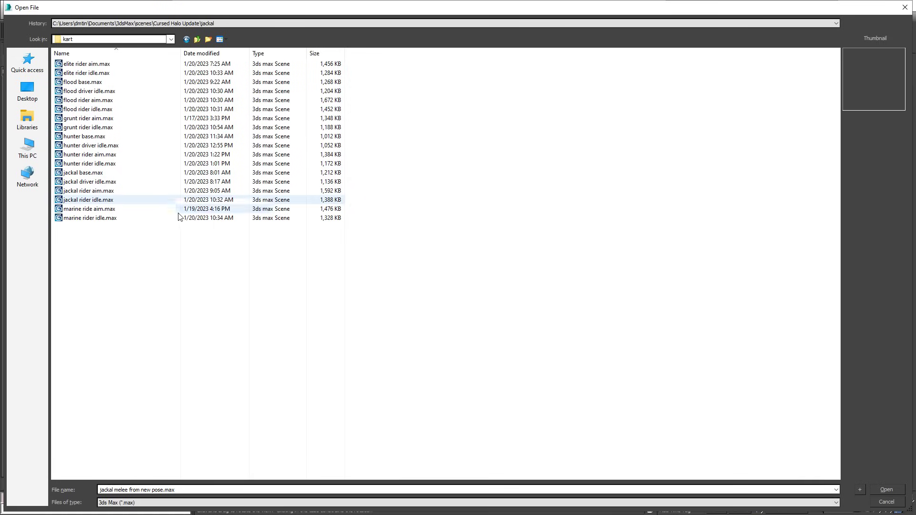
pyautogui.doubleClick(114, 156)
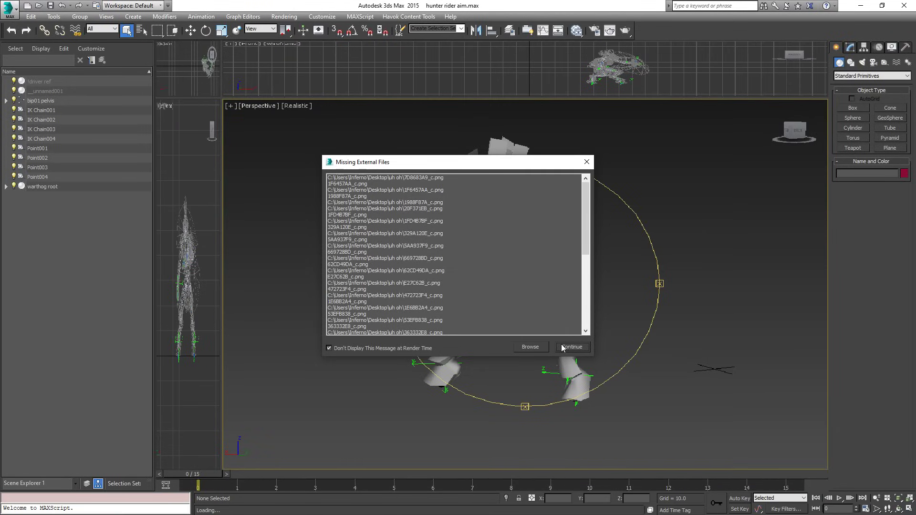
pyautogui.click(568, 362)
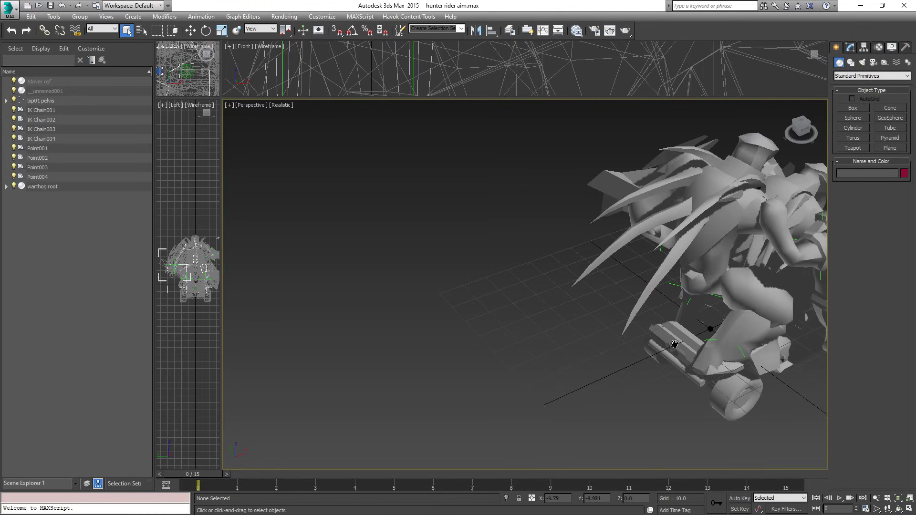
# Examine the two hunters riding the kart at frame 0 from several rotated and closer views.
pyautogui.click(898, 500)
pyautogui.click(899, 509)
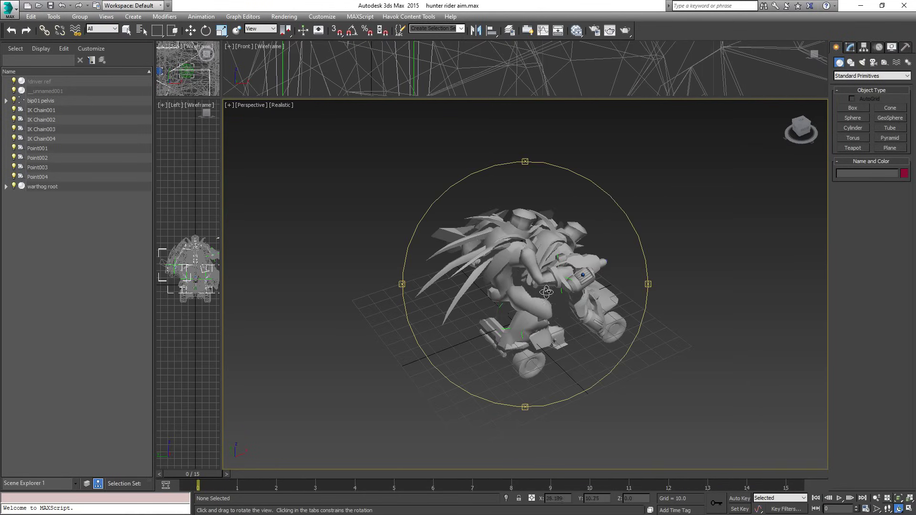
pyautogui.moveTo(555, 293); pyautogui.dragTo(516, 235)
pyautogui.moveTo(517, 233); pyautogui.dragTo(536, 262, button='middle')
pyautogui.scroll(2, 536, 262)
pyautogui.moveTo(536, 245); pyautogui.dragTo(504, 234)
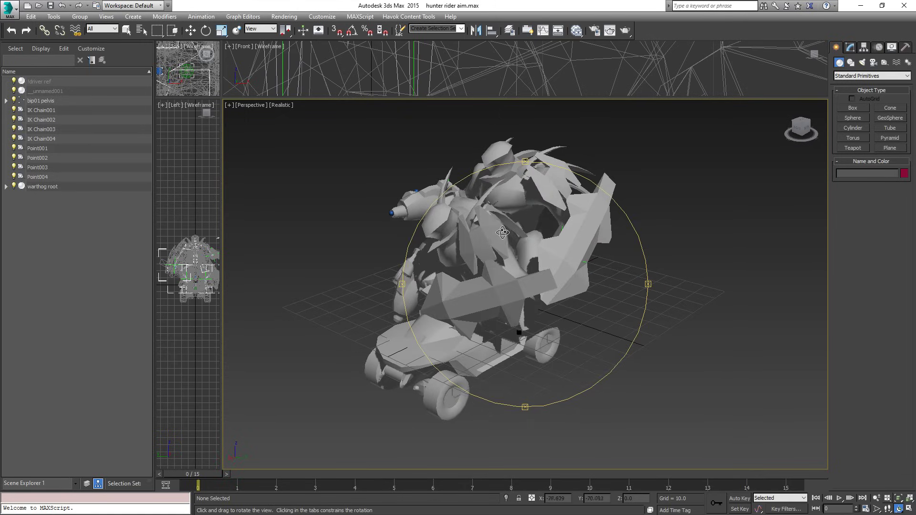
pyautogui.moveTo(533, 294); pyautogui.dragTo(505, 291)
pyautogui.moveTo(203, 474)
pyautogui.mouseDown()
pyautogui.moveTo(470, 492)
pyautogui.moveTo(349, 476)
pyautogui.moveTo(191, 476)
pyautogui.mouseUp()
pyautogui.moveTo(552, 258); pyautogui.dragTo(683, 286)
# Scrub the hunter rider aim animation through frames 1 and 3 to frame 13, examining the aiming poses from different angles.
pyautogui.moveTo(197, 477); pyautogui.dragTo(243, 486)
pyautogui.moveTo(511, 286); pyautogui.dragTo(517, 312)
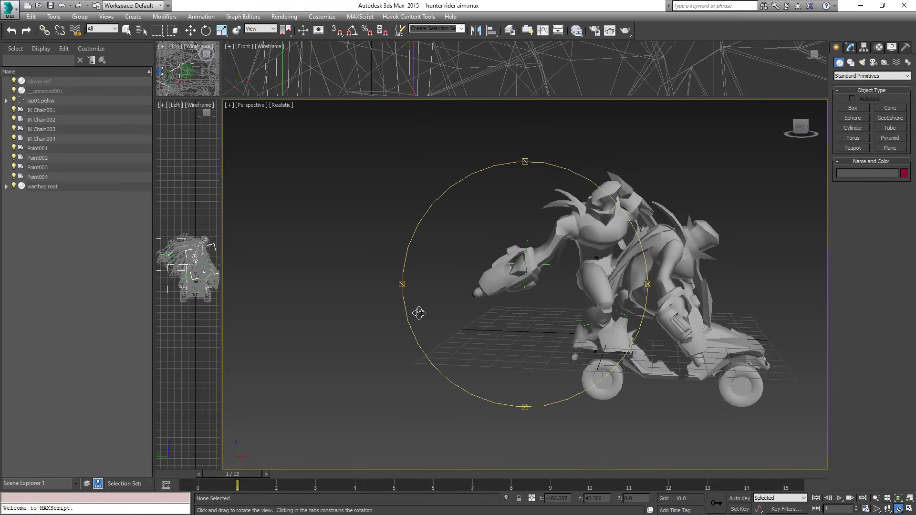
pyautogui.moveTo(260, 475); pyautogui.dragTo(296, 476)
pyautogui.moveTo(526, 267); pyautogui.dragTo(611, 284)
pyautogui.moveTo(292, 475); pyautogui.dragTo(307, 475)
pyautogui.moveTo(646, 328); pyautogui.dragTo(684, 282)
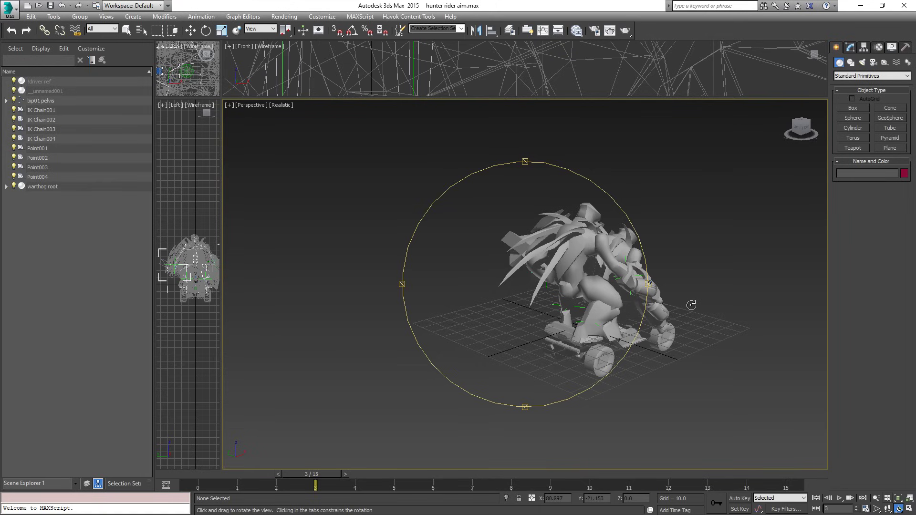
pyautogui.moveTo(325, 473); pyautogui.dragTo(708, 481)
pyautogui.hotkey('ctrl', 'r')
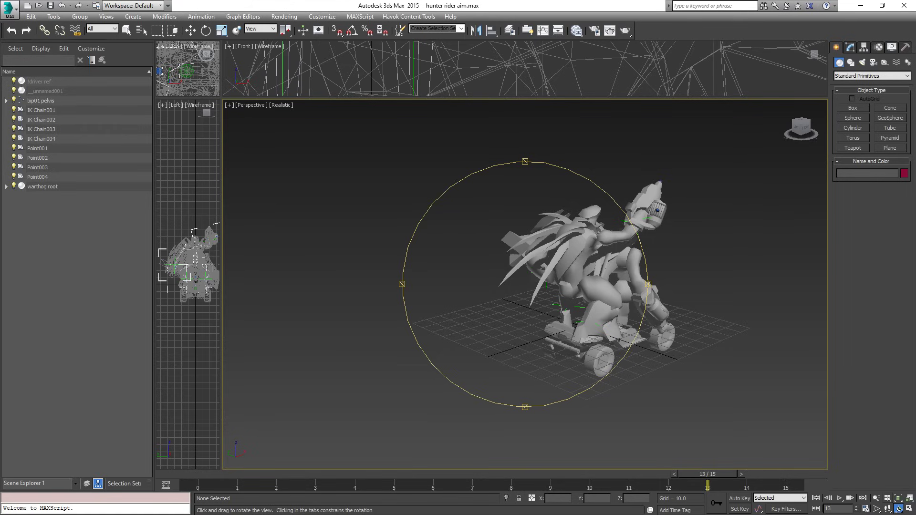
# Open jackal rider aim.max from the kart folder, continuing past the missing external files.
pyautogui.click(9, 9)
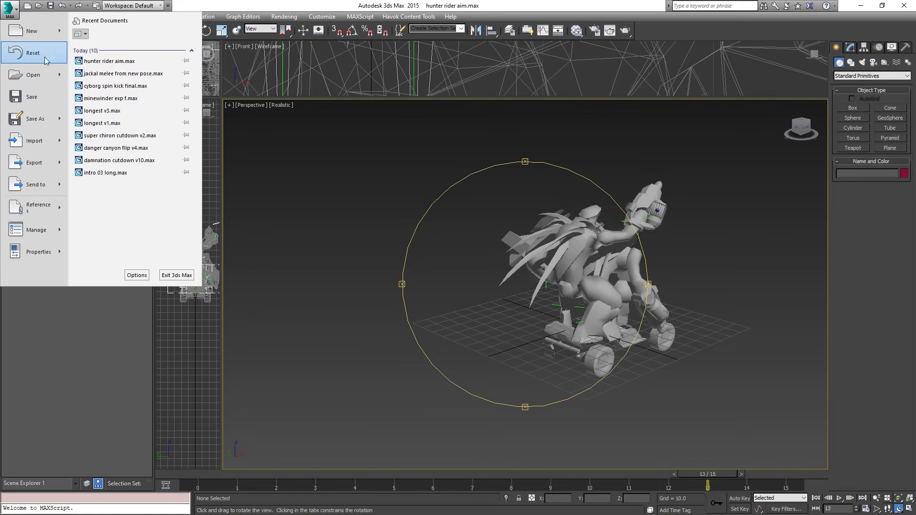
pyautogui.click(34, 76)
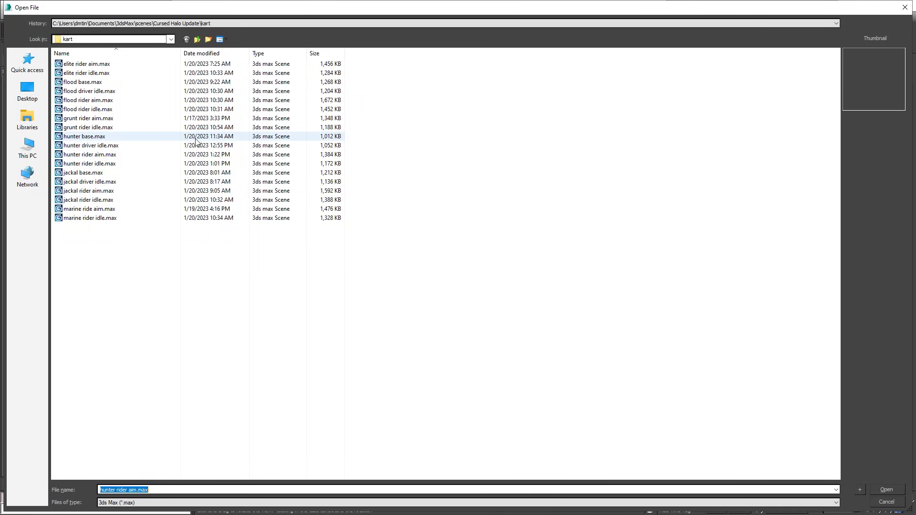
pyautogui.click(112, 182)
pyautogui.click(117, 191)
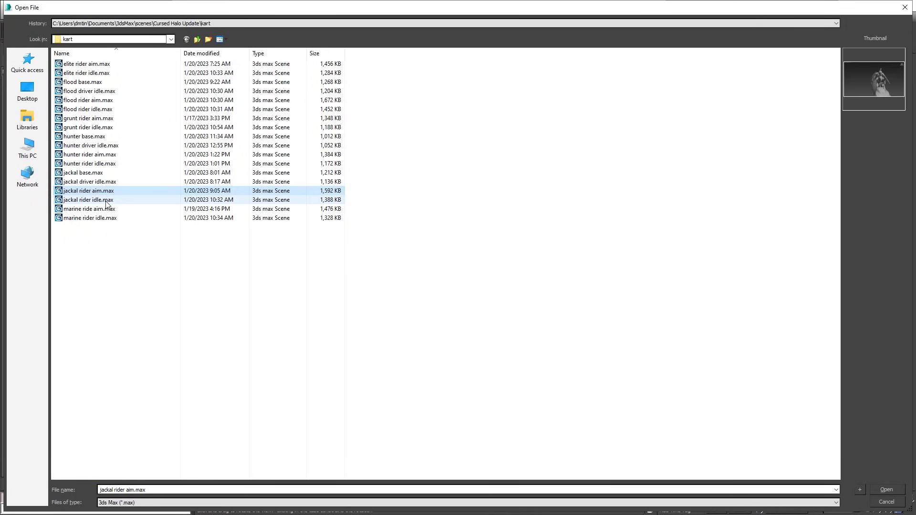
pyautogui.click(115, 201)
pyautogui.click(108, 192)
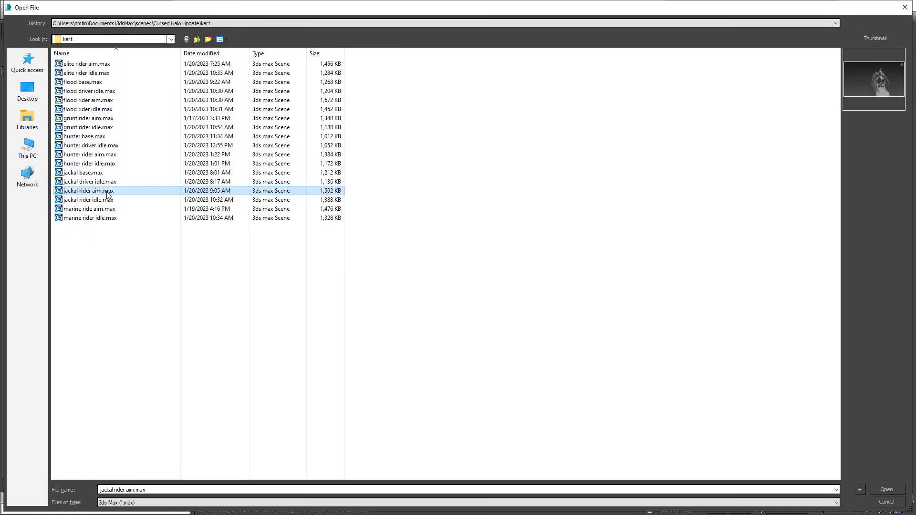
pyautogui.click(891, 488)
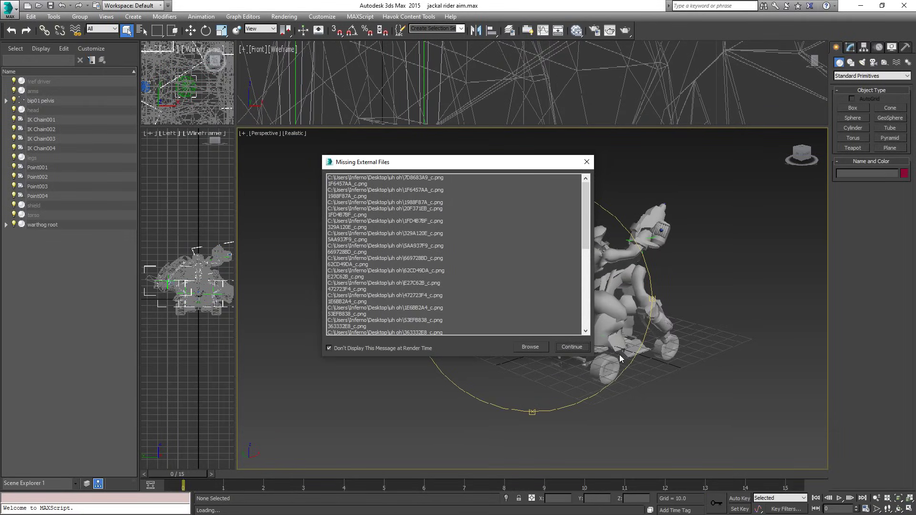
pyautogui.click(575, 348)
# Examine the jackal driver and the armed jackal rider on the kart at frame 0 from the front and close up from the side.
pyautogui.moveTo(628, 283); pyautogui.dragTo(619, 275, button='middle')
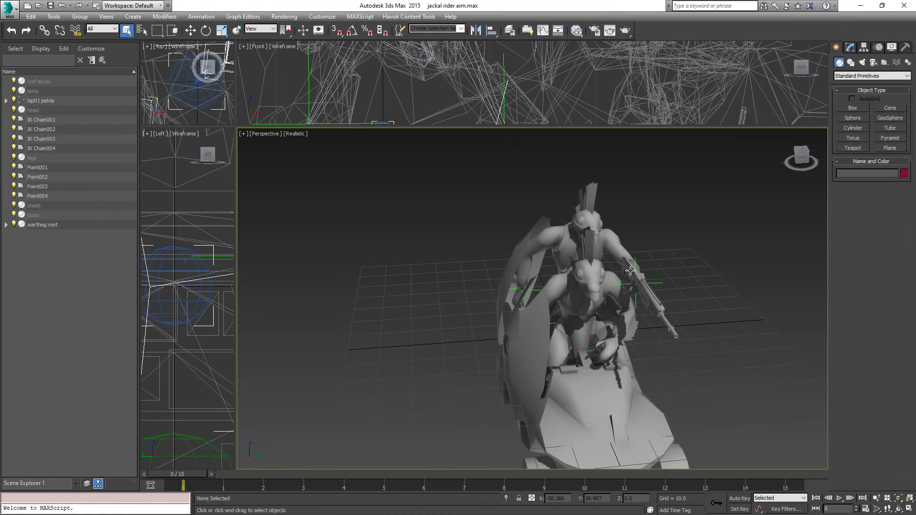
pyautogui.keyDown('alt'); pyautogui.moveTo(668, 249); pyautogui.dragTo(673, 240, button='middle'); pyautogui.keyUp('alt')
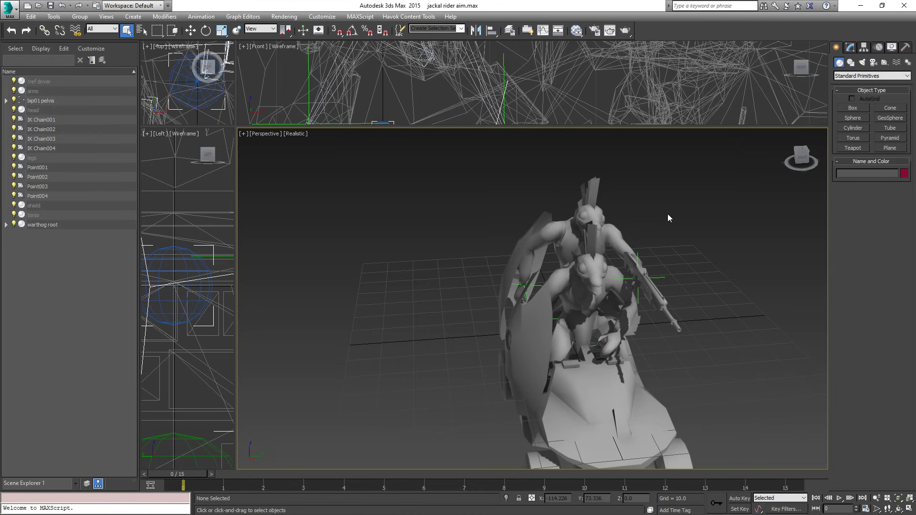
pyautogui.moveTo(750, 258); pyautogui.dragTo(627, 256, button='middle')
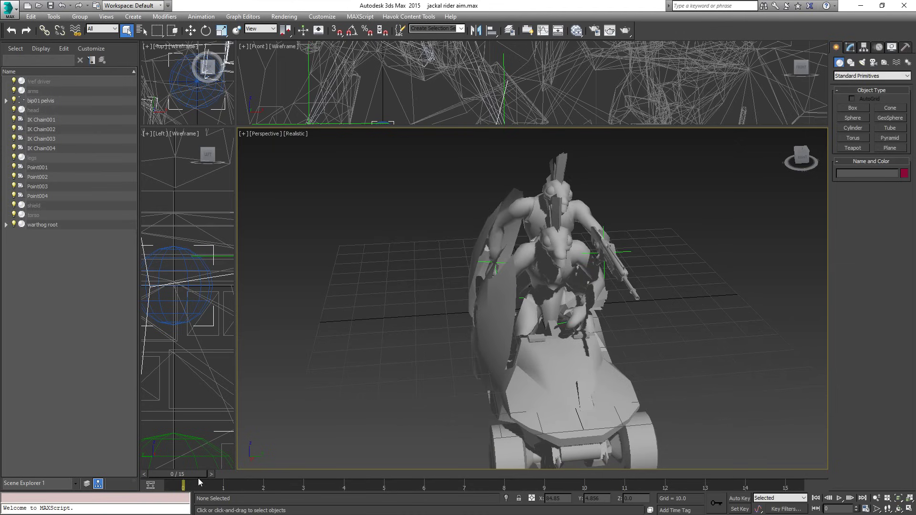
pyautogui.moveTo(201, 476)
pyautogui.mouseDown()
pyautogui.moveTo(301, 476)
pyautogui.moveTo(419, 490)
pyautogui.moveTo(183, 472)
pyautogui.mouseUp()
pyautogui.moveTo(654, 329); pyautogui.dragTo(615, 325, button='middle')
pyautogui.keyDown('alt'); pyautogui.moveTo(671, 225); pyautogui.dragTo(648, 268, button='middle'); pyautogui.keyUp('alt')
pyautogui.scroll(5, 585, 231)
pyautogui.scroll(-3, 647, 266)
pyautogui.scroll(3, 493, 306)
pyautogui.moveTo(494, 306); pyautogui.dragTo(540, 311, button='middle')
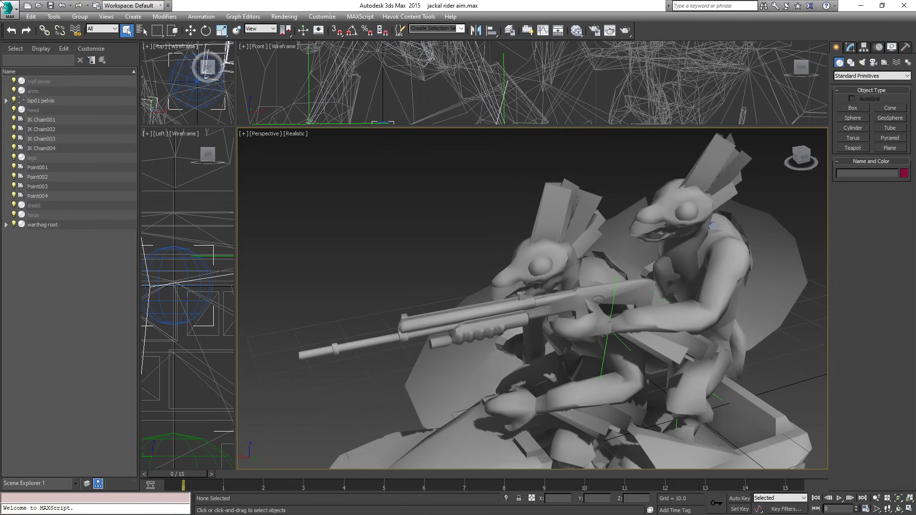
pyautogui.click(15, 11)
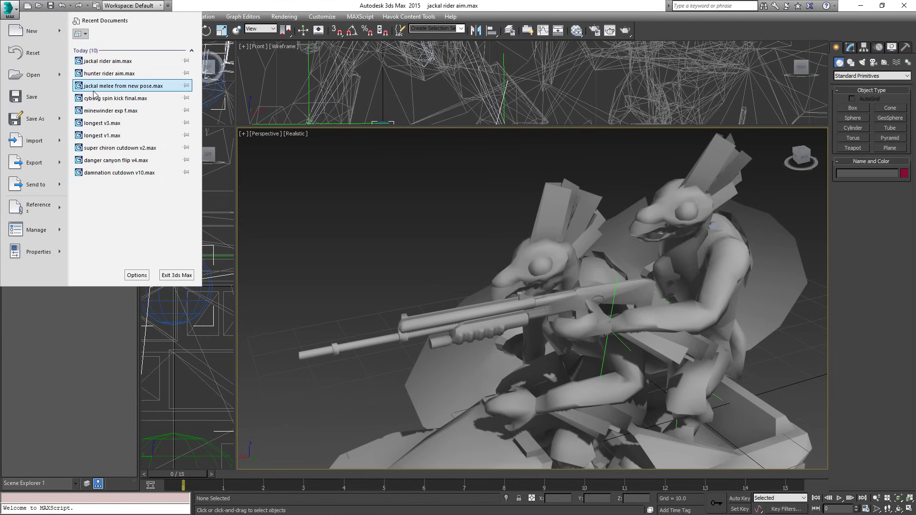
pyautogui.click(391, 203)
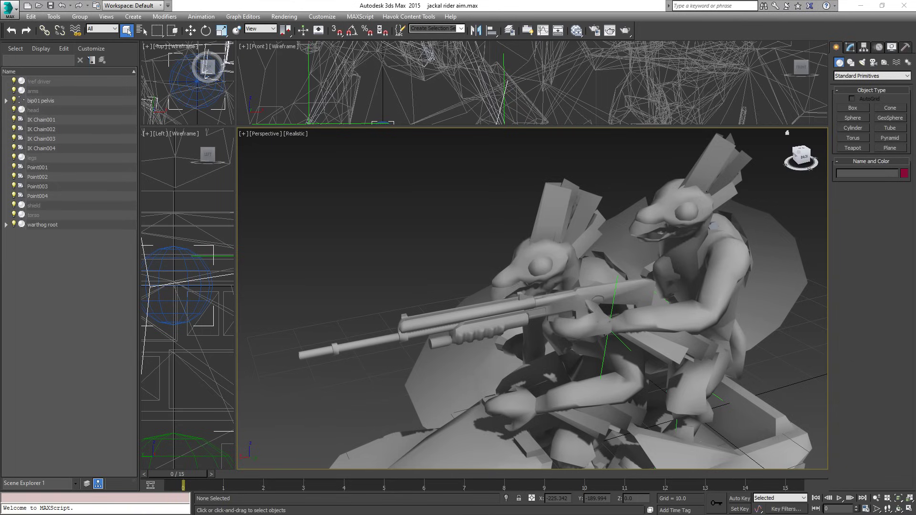
pyautogui.press('super+d')
pyautogui.press('super+d')
pyautogui.hotkey('alt', 'Tab')
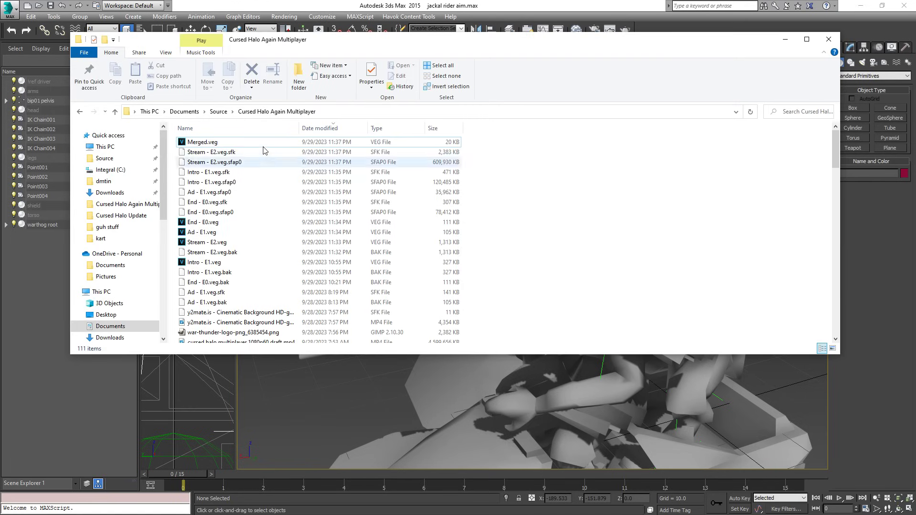
pyautogui.click(781, 42)
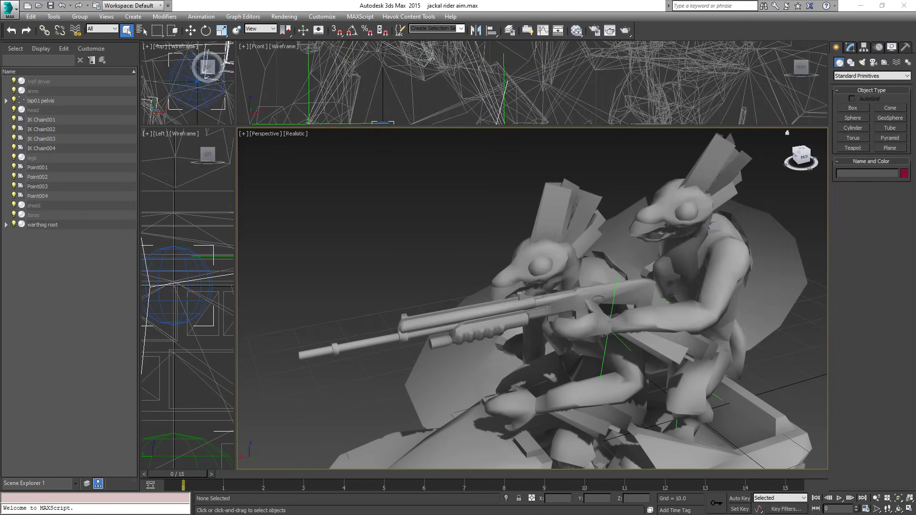
pyautogui.press('super+d')
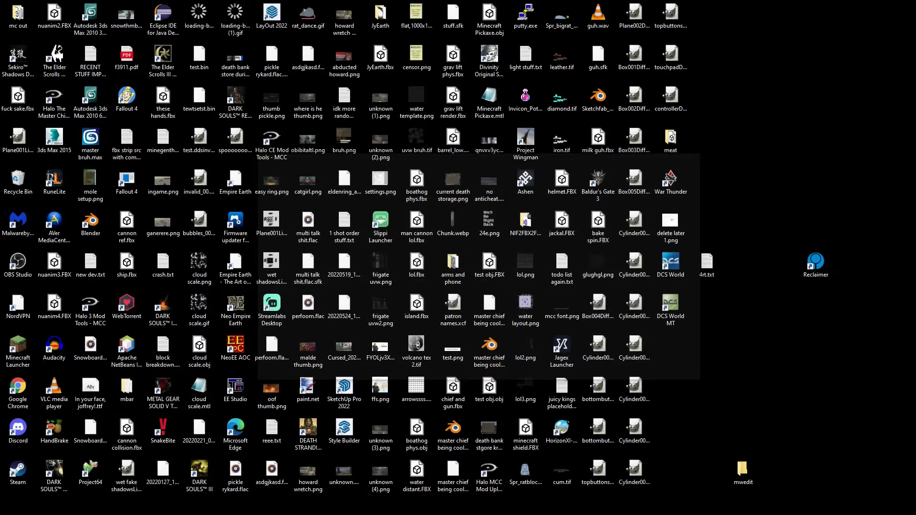
pyautogui.press('super+d')
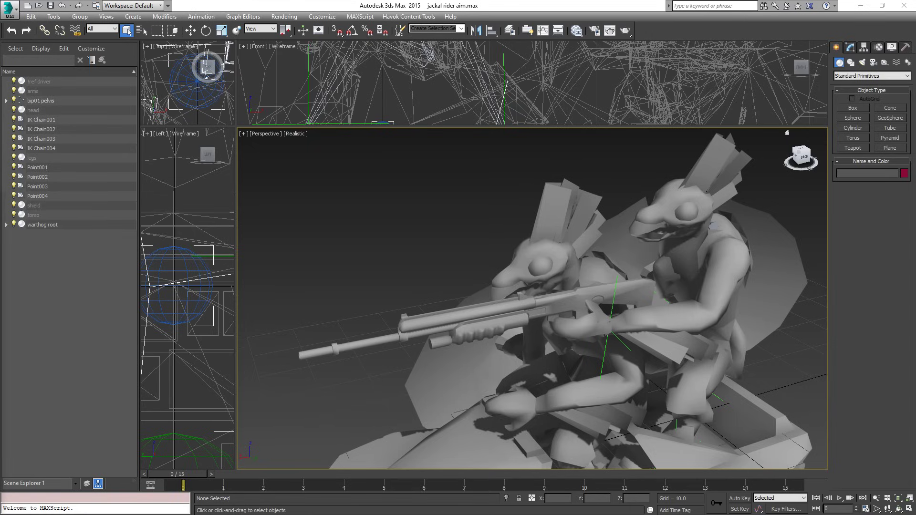
# Switch to the c30 scripts folder in File Explorer and open ai_driving.hsc in a maximized Notepad window.
pyautogui.moveTo(0, 194); pyautogui.dragTo(443, 104)
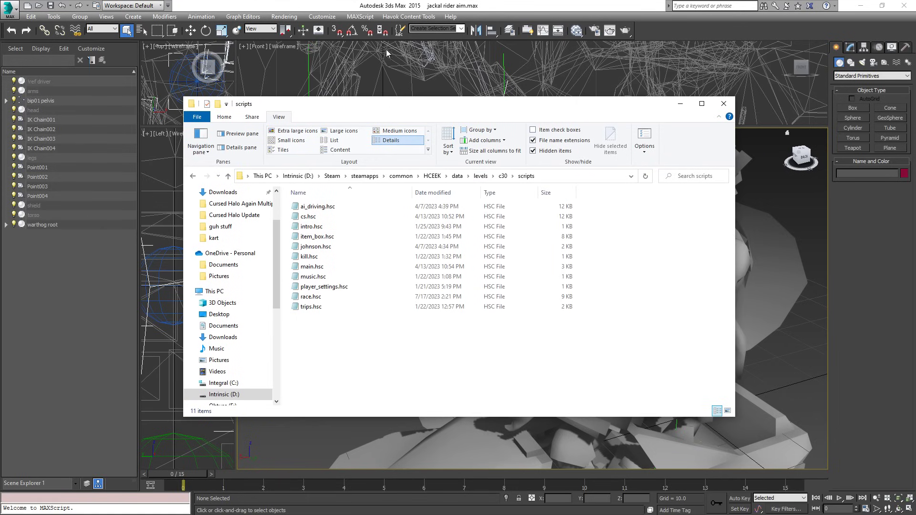
pyautogui.doubleClick(337, 207)
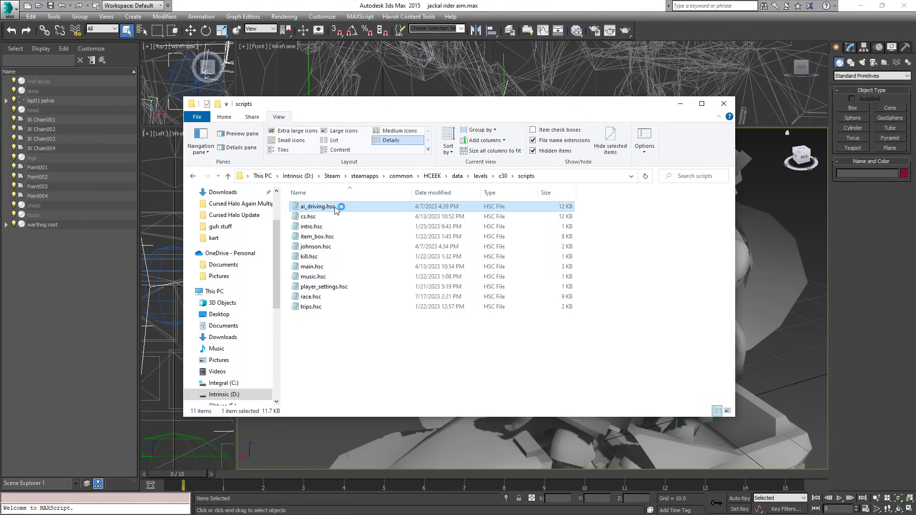
pyautogui.press('super+Up')
# Read through the ai_driving.hsc script down to the continuous main script and back up to the kart flip script.
pyautogui.moveTo(910, 54); pyautogui.dragTo(912, 99)
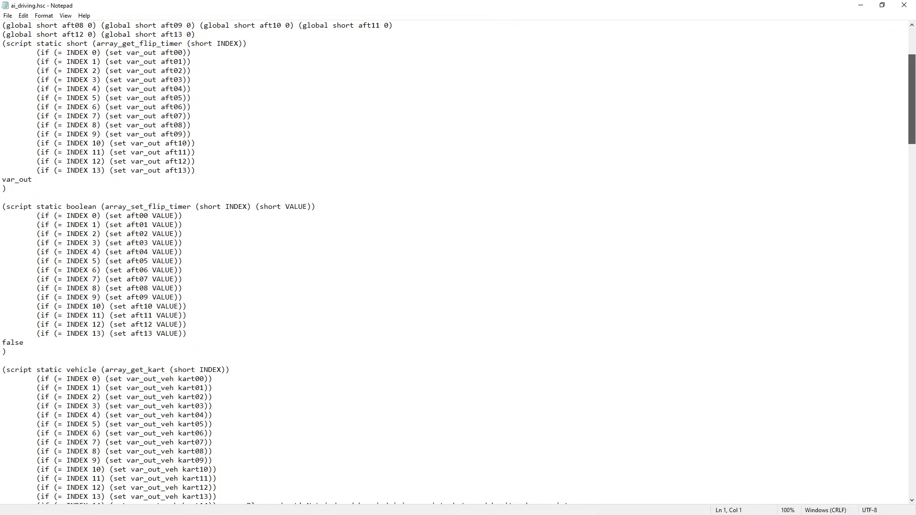
pyautogui.moveTo(912, 100); pyautogui.dragTo(906, 306)
pyautogui.scroll(-2, 458, 262)
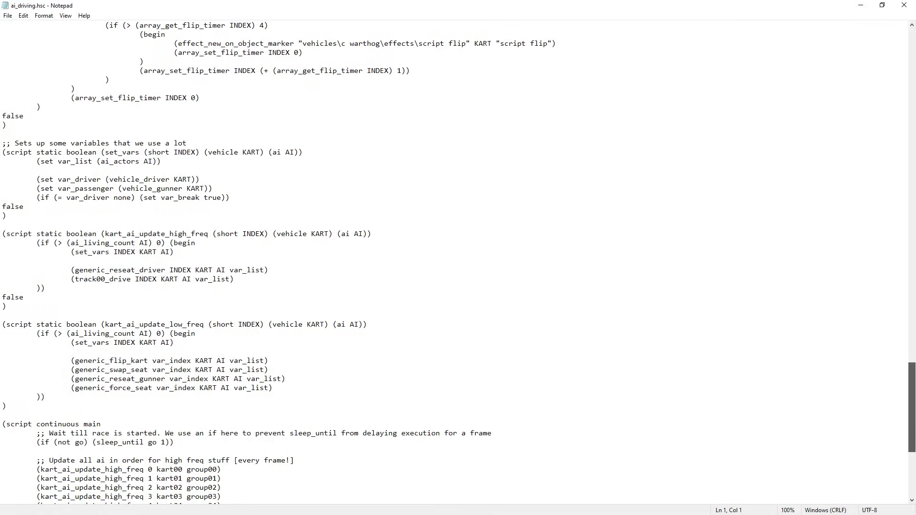
pyautogui.moveTo(912, 408); pyautogui.dragTo(913, 445)
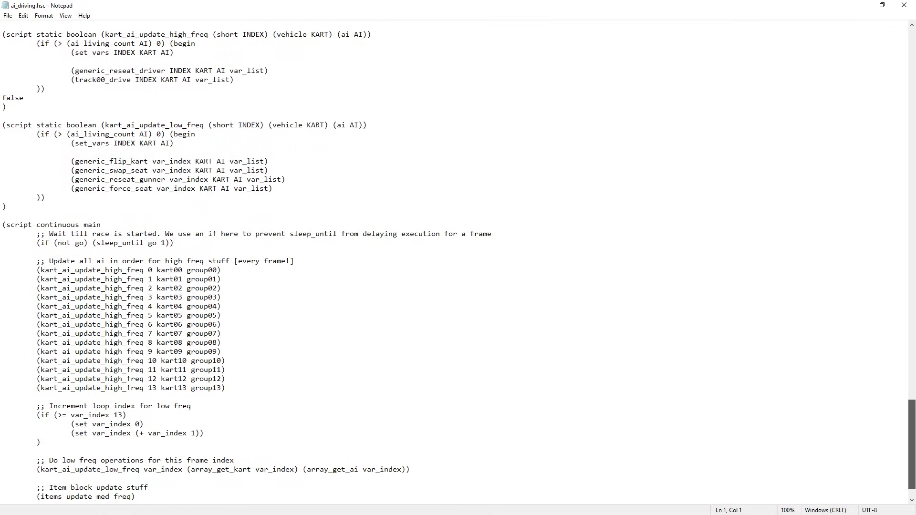
pyautogui.scroll(11, 458, 263)
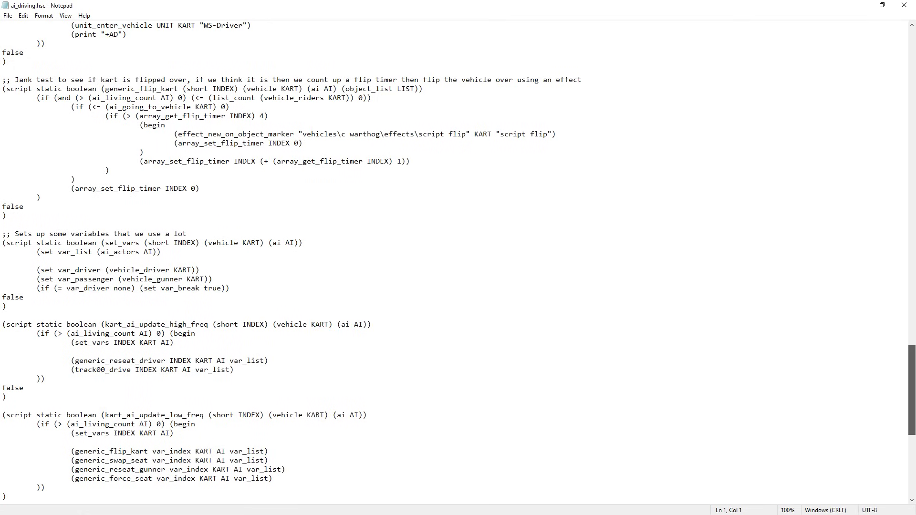
# Close the ai_driving.hsc script and switch to the c30 scenario in HCE Sapien.
pyautogui.scroll(4, 753, 245)
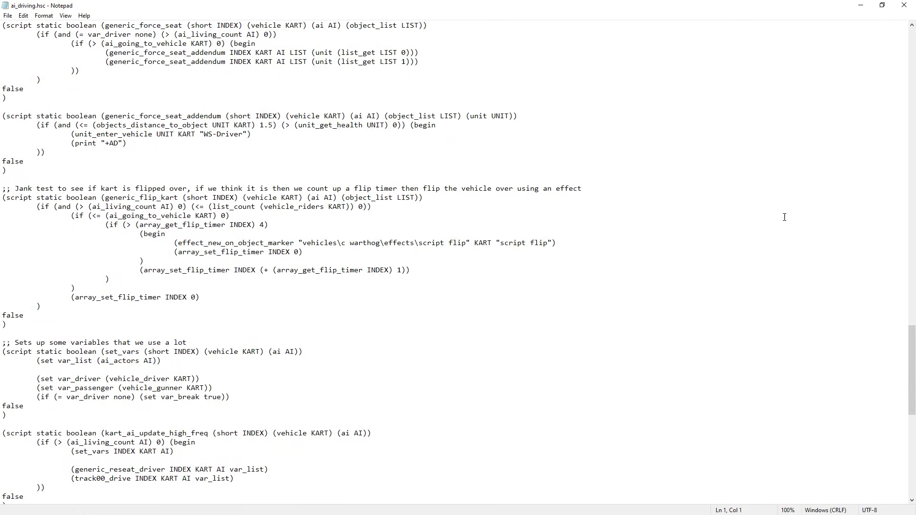
pyautogui.click(903, 6)
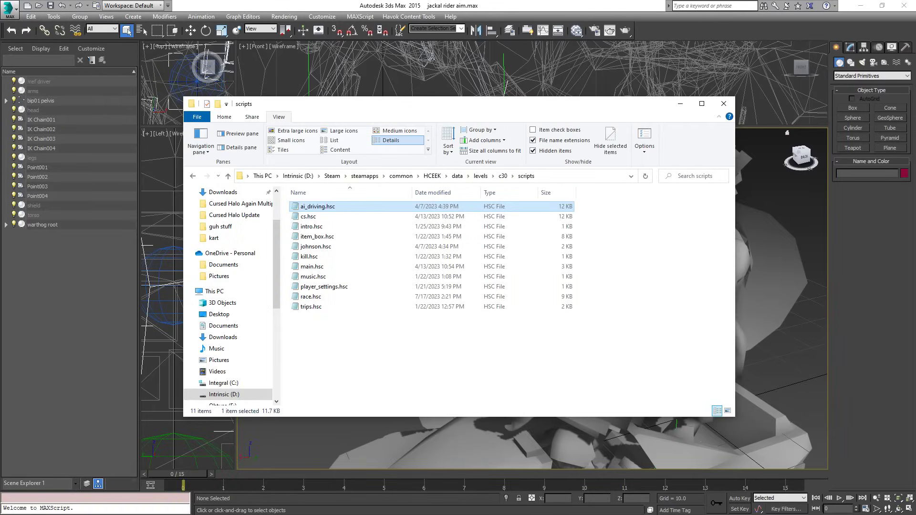
pyautogui.click(497, 147)
pyautogui.click(493, 144)
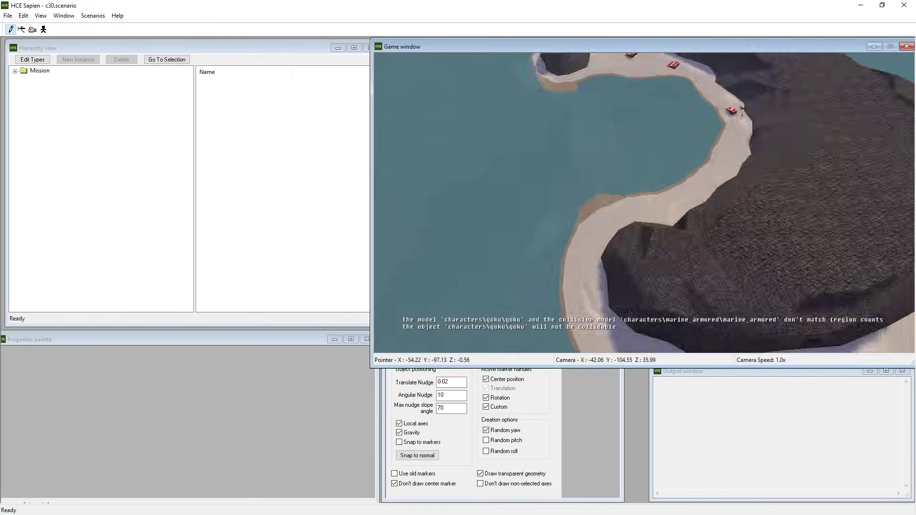
# Raise the camera speed to 20x and fly along the beach track past the striped ramp to the green mound.
pyautogui.press('w')
pyautogui.press('shift')
pyautogui.press('shift')
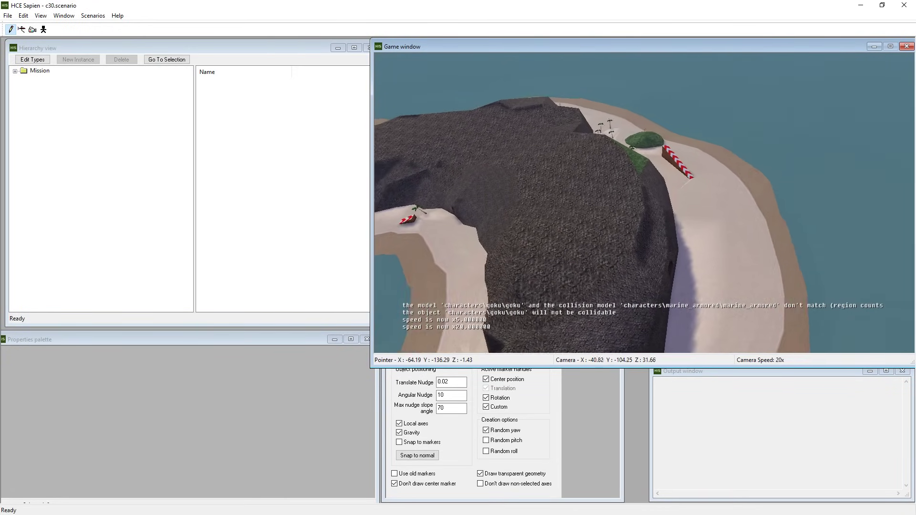
pyautogui.press('w')
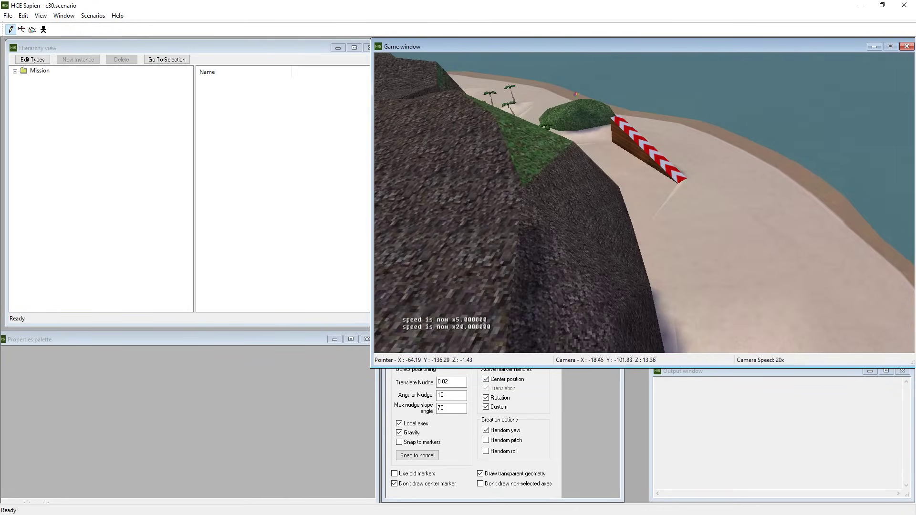
pyautogui.press('w')
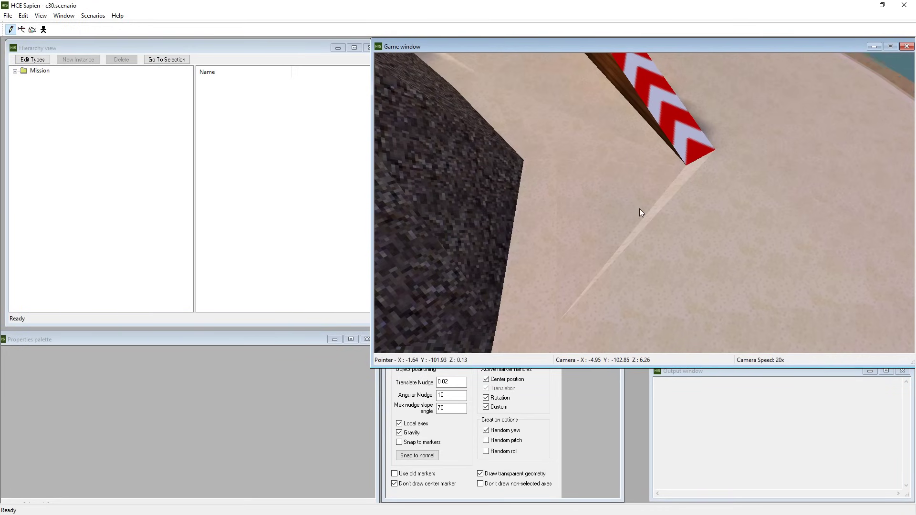
pyautogui.press('w')
pyautogui.moveTo(640, 209); pyautogui.dragTo(653, 207, button='middle')
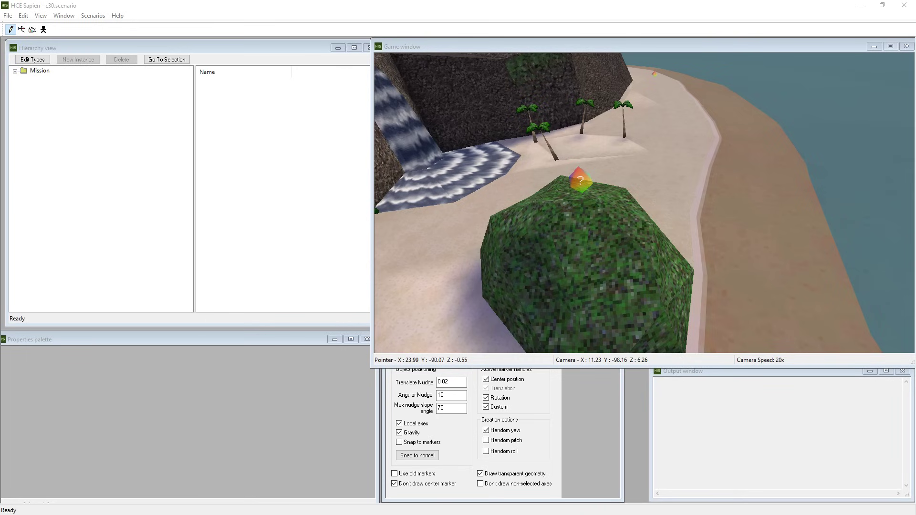
# Examine the palm trees, the waterfall pool and the track bend beside them from several angles.
pyautogui.click(735, 106)
pyautogui.moveTo(709, 175); pyautogui.dragTo(701, 188, button='middle')
pyautogui.press('w')
pyautogui.press('w')
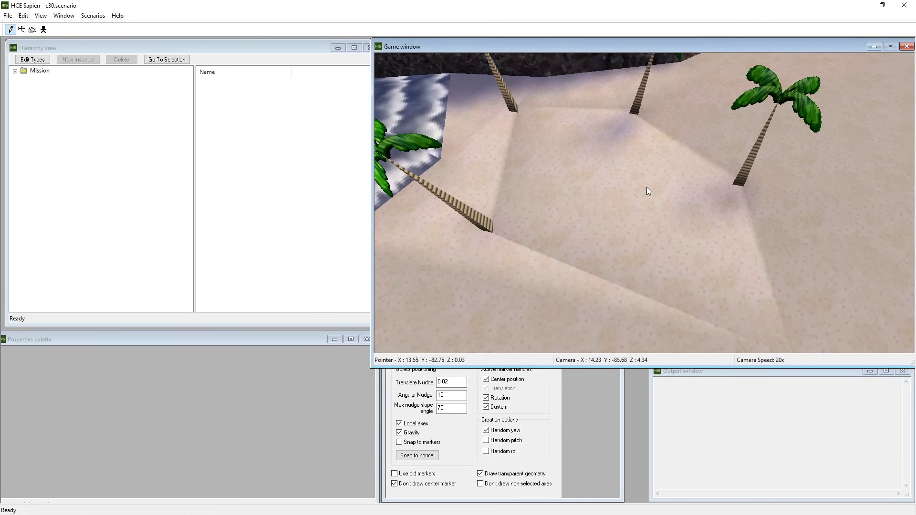
pyautogui.moveTo(644, 183); pyautogui.dragTo(640, 185, button='middle')
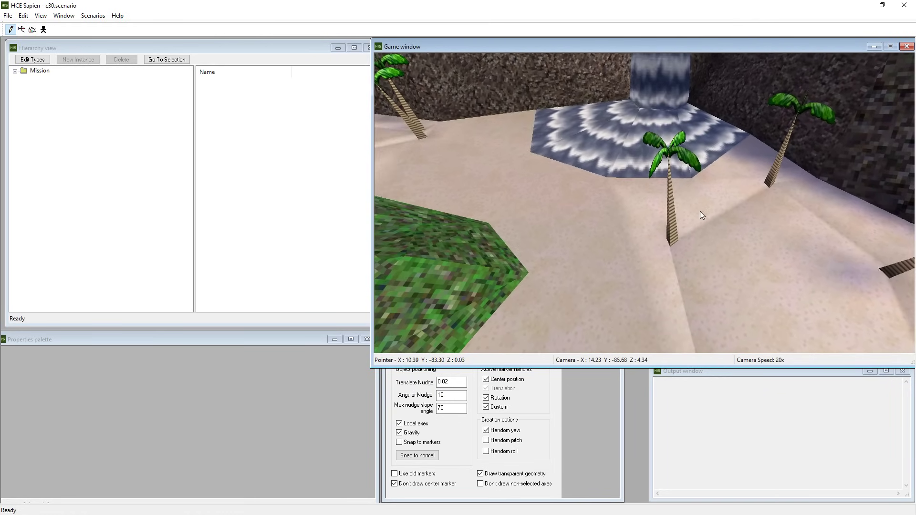
pyautogui.moveTo(576, 174); pyautogui.dragTo(575, 209, button='middle')
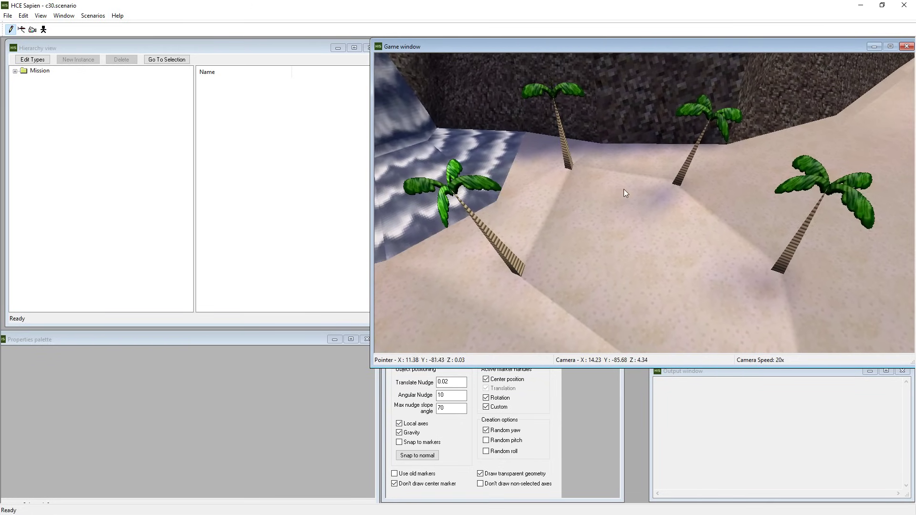
pyautogui.moveTo(749, 229); pyautogui.dragTo(711, 306, button='middle')
pyautogui.moveTo(546, 142); pyautogui.dragTo(834, 244, button='middle')
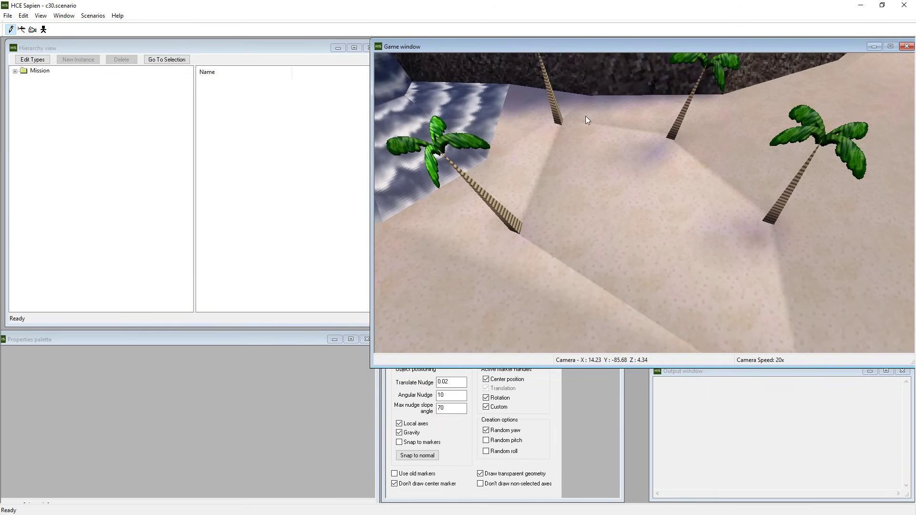
pyautogui.moveTo(768, 249); pyautogui.dragTo(813, 213, button='middle')
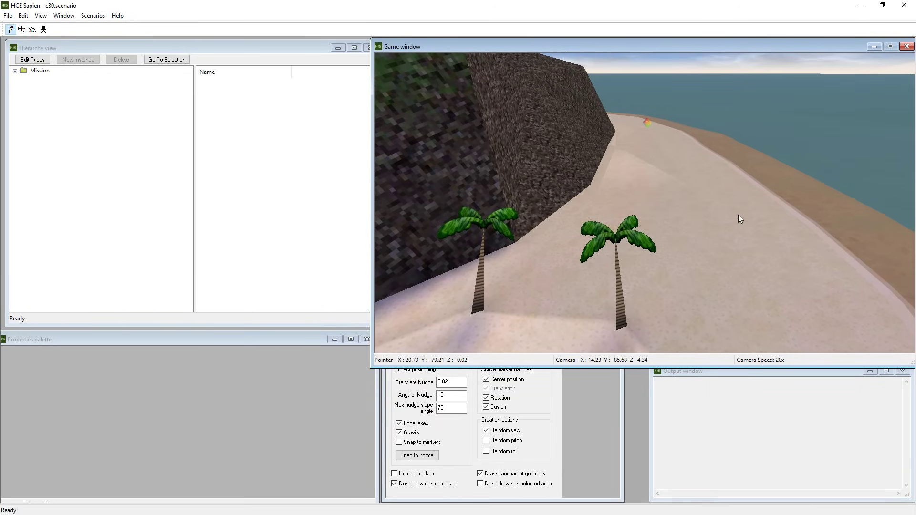
# Follow the track along the shoreline to the Halo Kart start line and examine the parked karts.
pyautogui.press('w')
pyautogui.press('w')
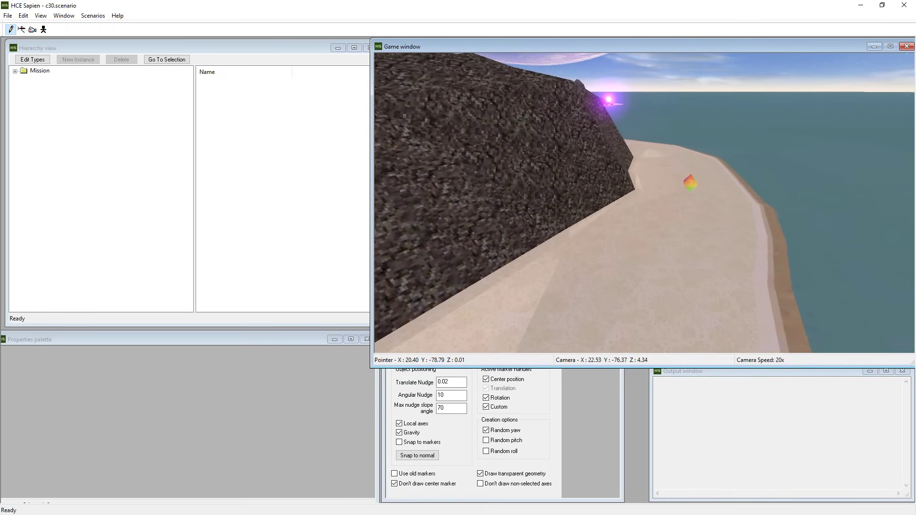
pyautogui.press('w')
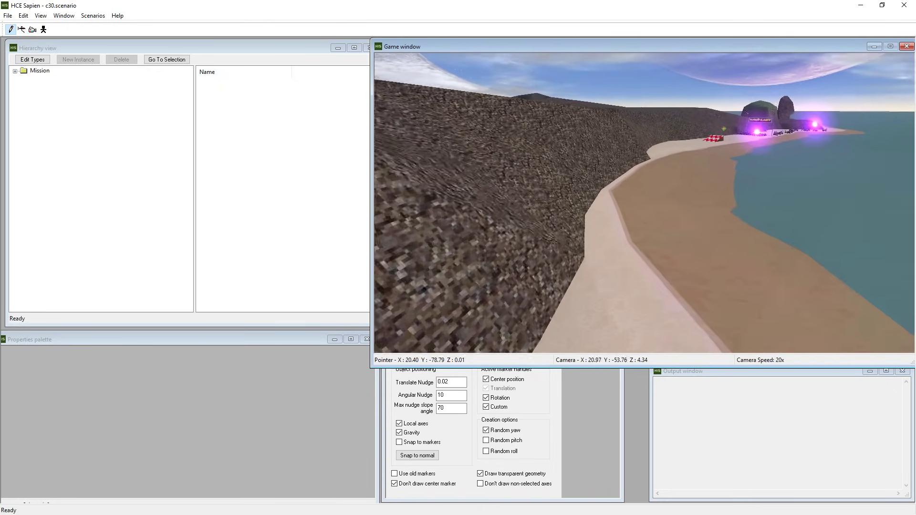
pyautogui.press('w')
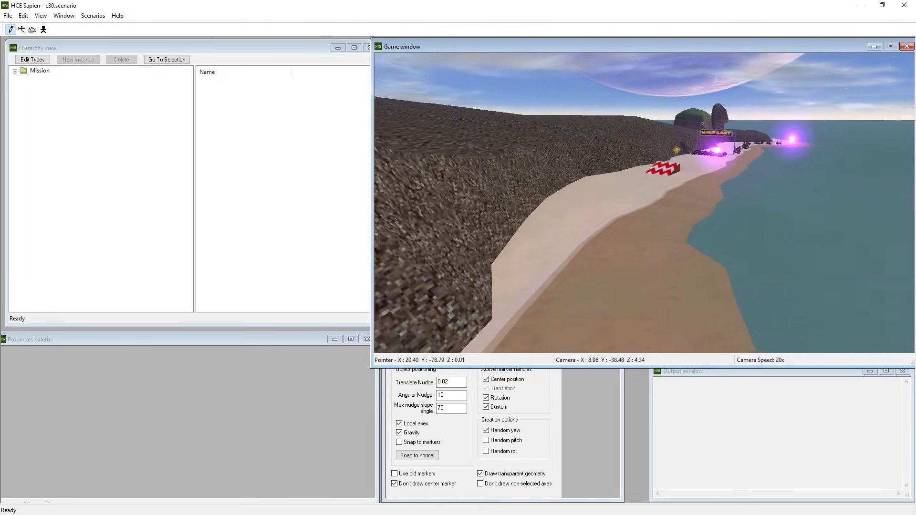
pyautogui.press('w')
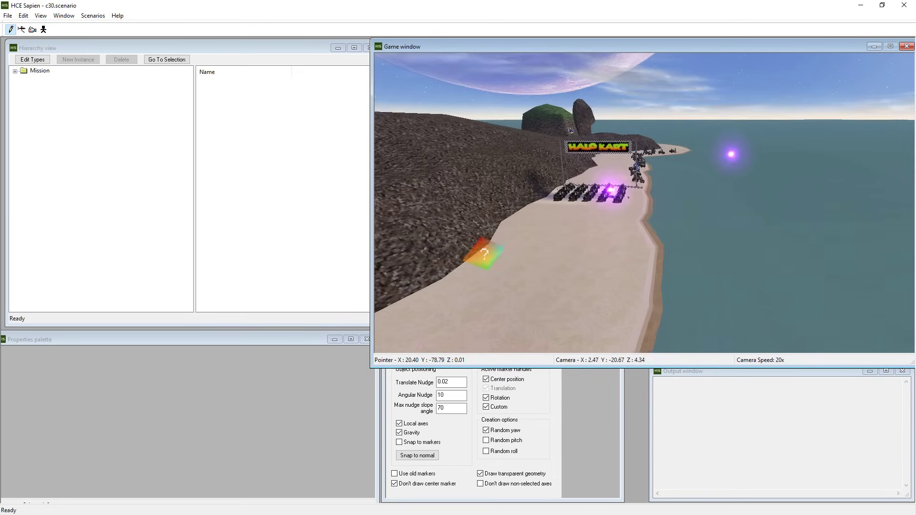
pyautogui.moveTo(645, 191); pyautogui.dragTo(697, 133, button='middle')
pyautogui.press('d')
pyautogui.press('d')
pyautogui.press('d')
pyautogui.press('w')
pyautogui.press('s')
pyautogui.press('w')
pyautogui.moveTo(396, 268); pyautogui.dragTo(505, 292, button='middle')
pyautogui.press('d')
# Display the mission's trigger volumes from the game data in the hierarchy.
pyautogui.doubleClick(40, 71)
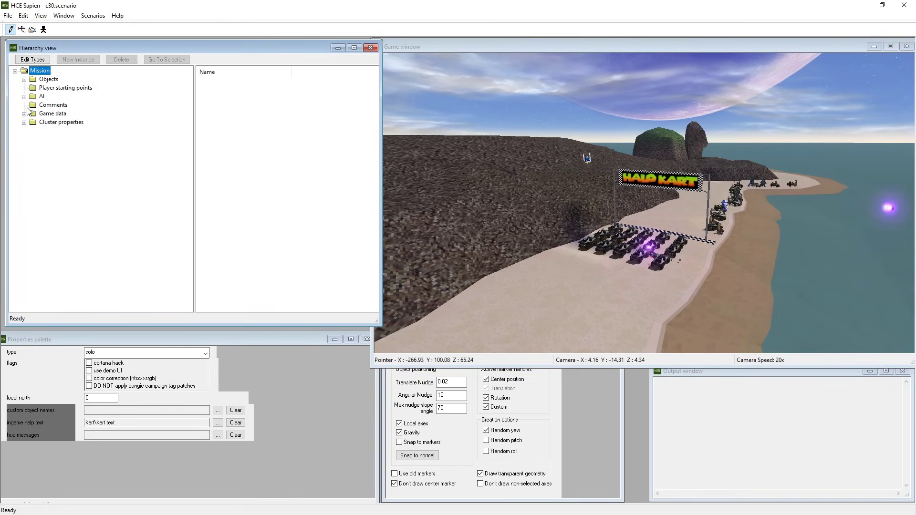
pyautogui.click(24, 113)
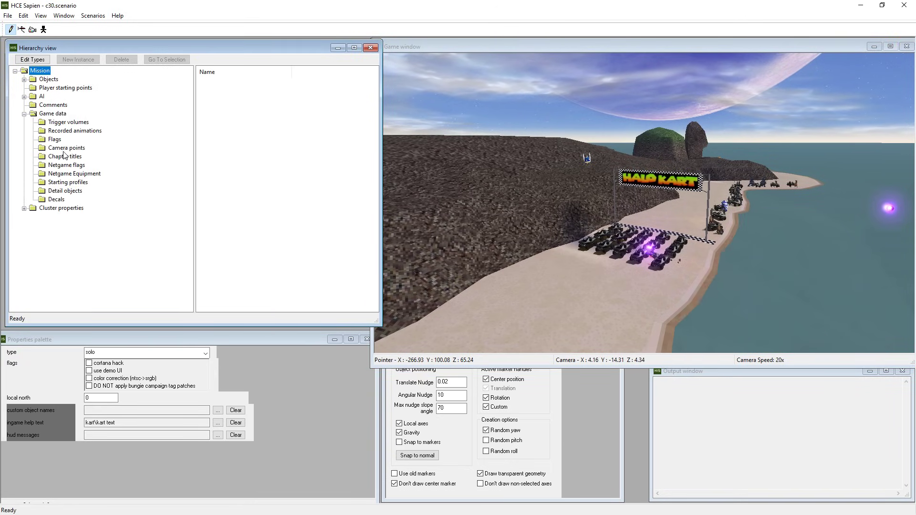
pyautogui.click(67, 124)
# Raise the camera speed to 40x and select the span02 trigger volume on the track beyond the start line.
pyautogui.moveTo(610, 206); pyautogui.dragTo(640, 253, button='middle')
pyautogui.press('r')
pyautogui.press('w')
pyautogui.press('shift')
pyautogui.click(709, 203)
pyautogui.moveTo(709, 203); pyautogui.dragTo(632, 191, button='middle')
pyautogui.press('w')
pyautogui.press('w')
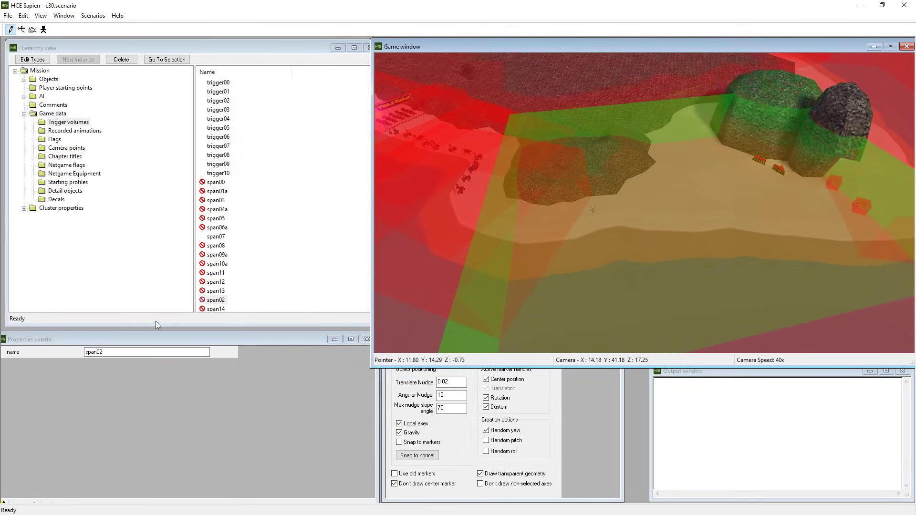
# Examine the area covered by the span02 trigger volume, from the rocks near the karts to the two item boxes.
pyautogui.press('w')
pyautogui.moveTo(592, 148); pyautogui.dragTo(596, 167, button='middle')
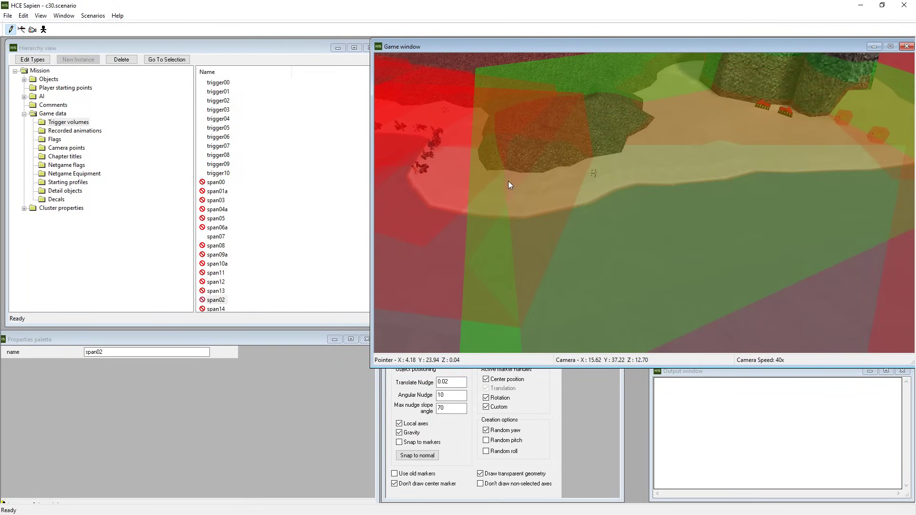
pyautogui.press('a')
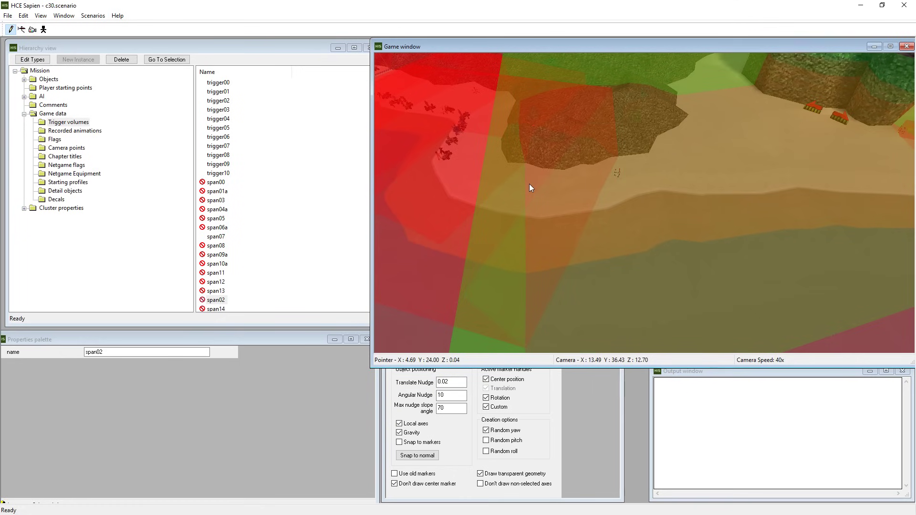
pyautogui.press('d')
pyautogui.moveTo(412, 220); pyautogui.dragTo(473, 215, button='middle')
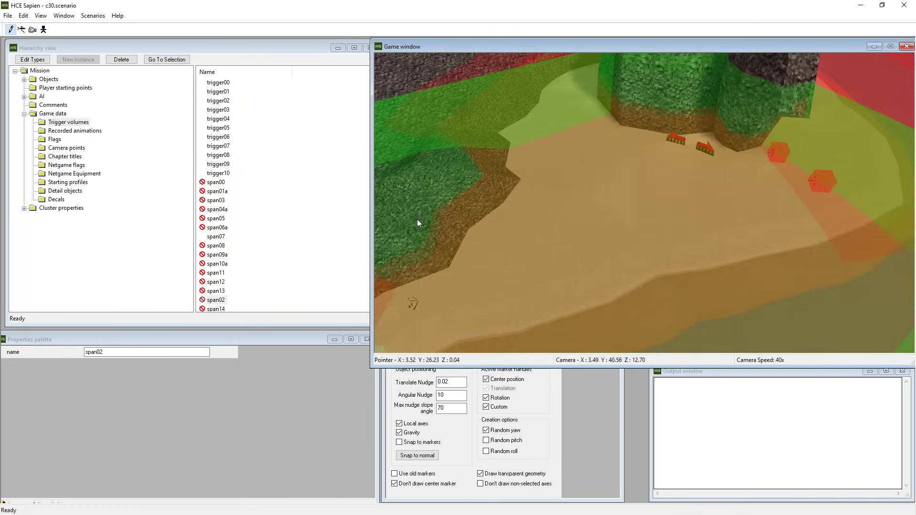
pyautogui.press('w')
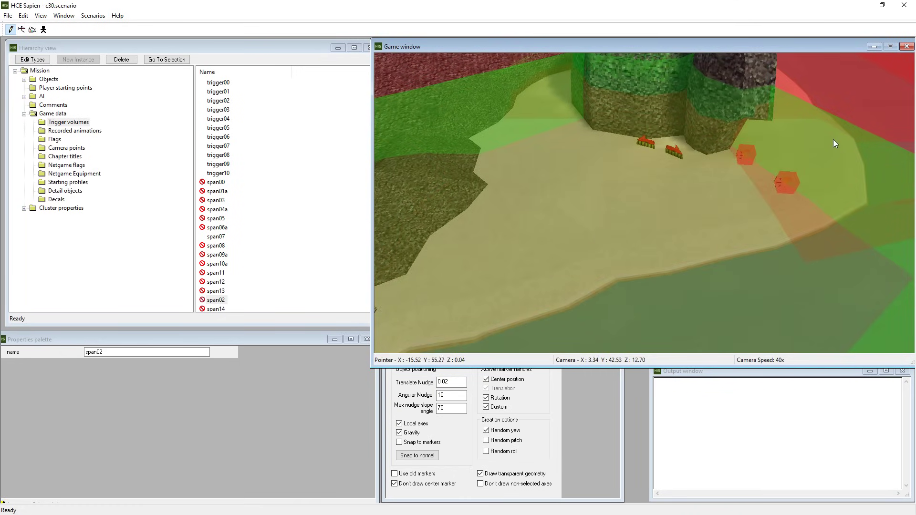
pyautogui.moveTo(472, 251); pyautogui.dragTo(546, 107, button='middle')
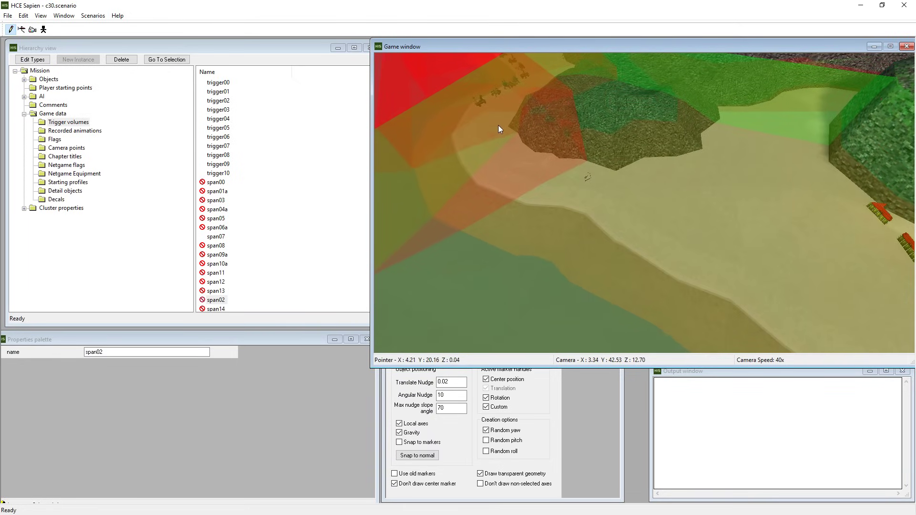
pyautogui.moveTo(497, 124); pyautogui.dragTo(546, 210, button='middle')
pyautogui.press('d')
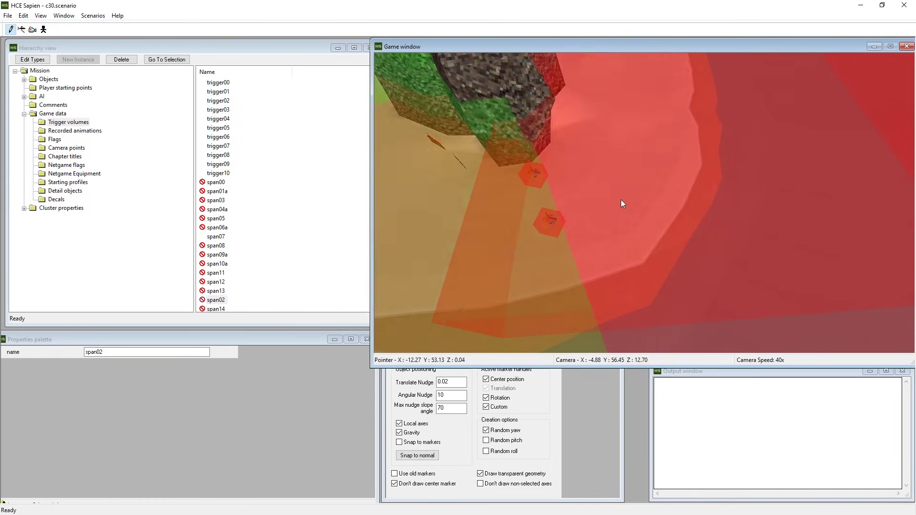
# Select the span03 trigger volume beyond the two item boxes and back away to view it against the island.
pyautogui.click(662, 195)
pyautogui.press('w')
pyautogui.moveTo(663, 195); pyautogui.dragTo(692, 202, button='middle')
pyautogui.press('s')
pyautogui.press('s')
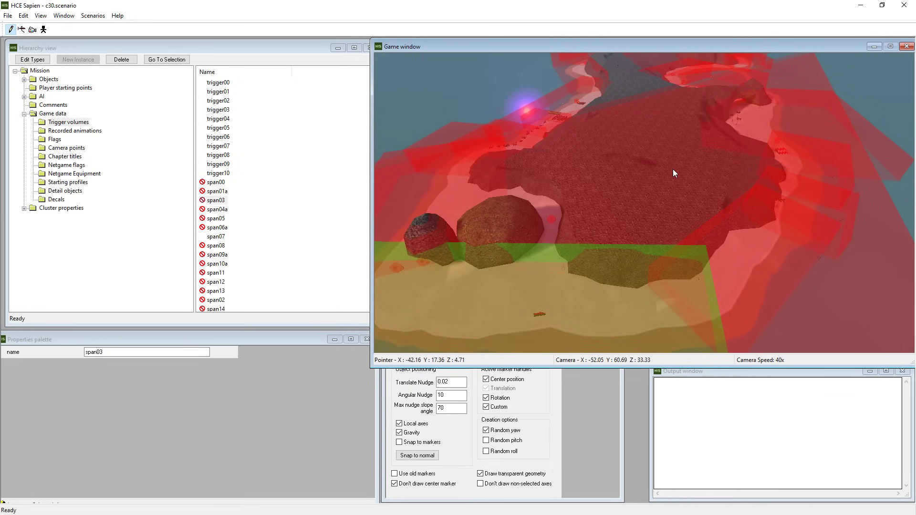
# Examine from above the sea how the trigger volumes chain together around the island's track.
pyautogui.press('d')
pyautogui.moveTo(811, 202); pyautogui.dragTo(802, 181, button='middle')
pyautogui.press('d')
pyautogui.press('a')
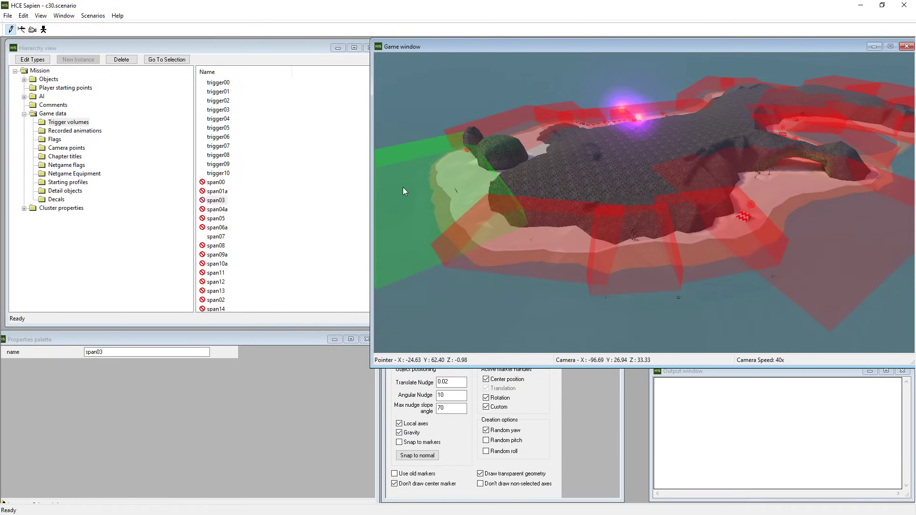
pyautogui.moveTo(795, 284); pyautogui.dragTo(774, 268, button='middle')
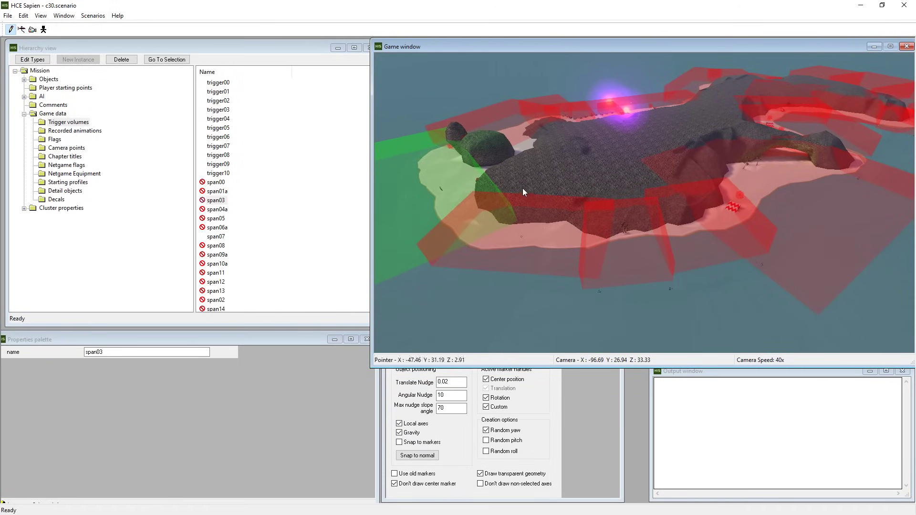
pyautogui.moveTo(611, 230); pyautogui.dragTo(720, 180, button='middle')
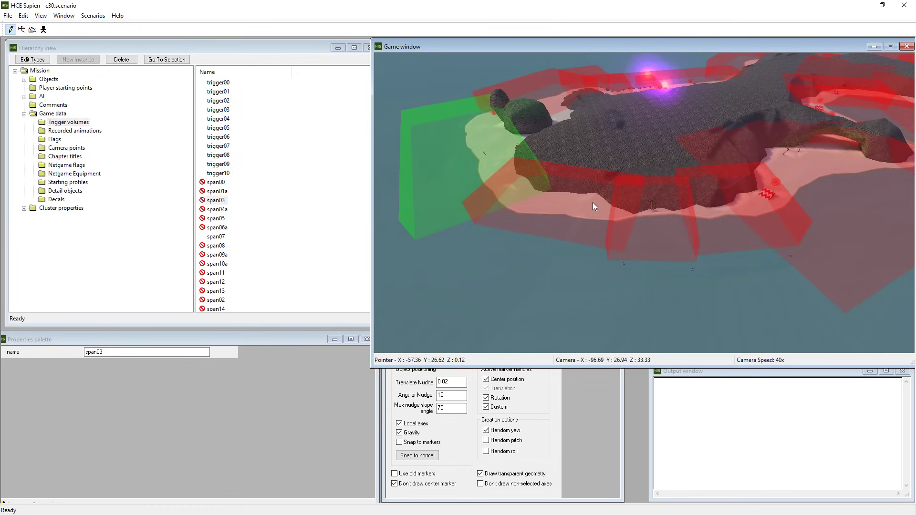
pyautogui.moveTo(588, 205); pyautogui.dragTo(589, 205, button='middle')
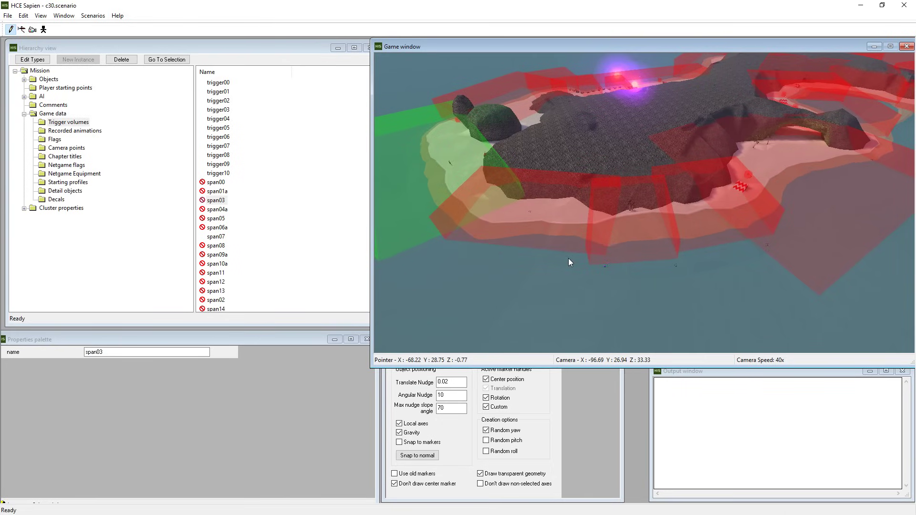
pyautogui.moveTo(595, 253); pyautogui.dragTo(635, 234, button='middle')
pyautogui.press('d')
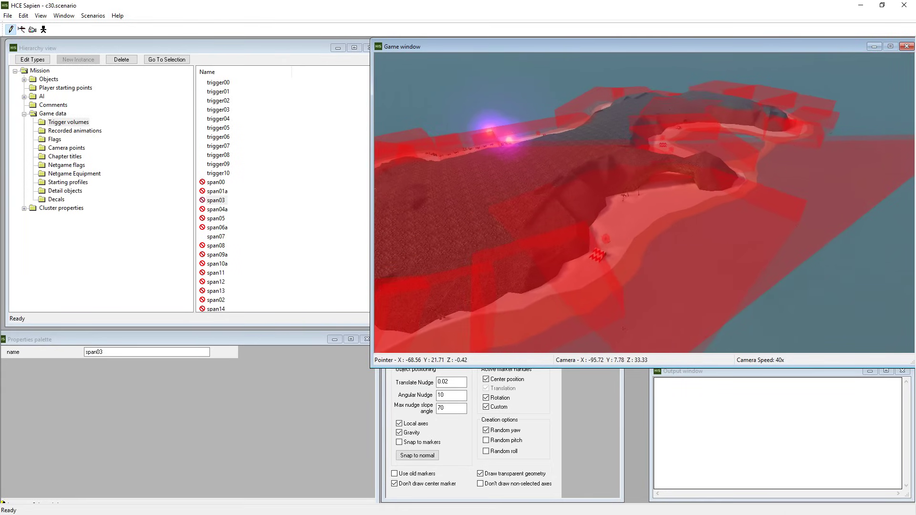
# Follow the trigger volumes to the curved bay and inspect their overlaps around the rocky bend.
pyautogui.press('w')
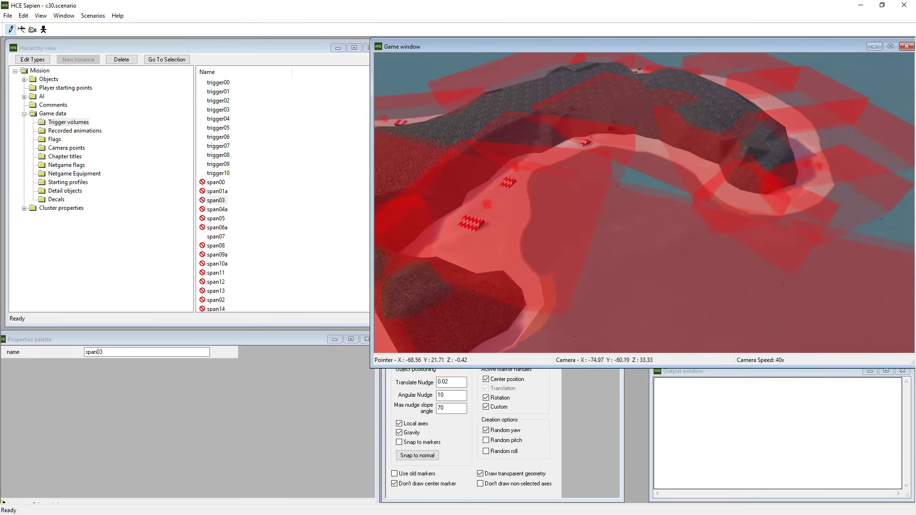
pyautogui.press('w')
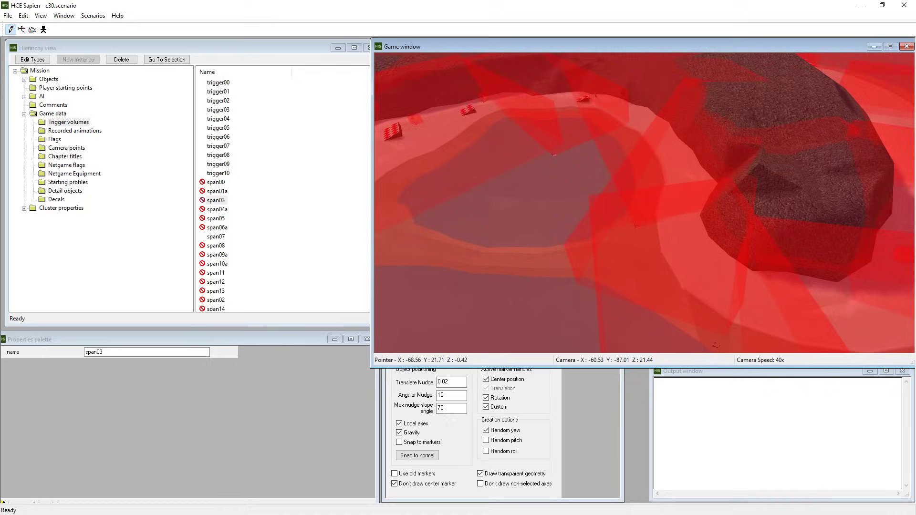
pyautogui.press('s')
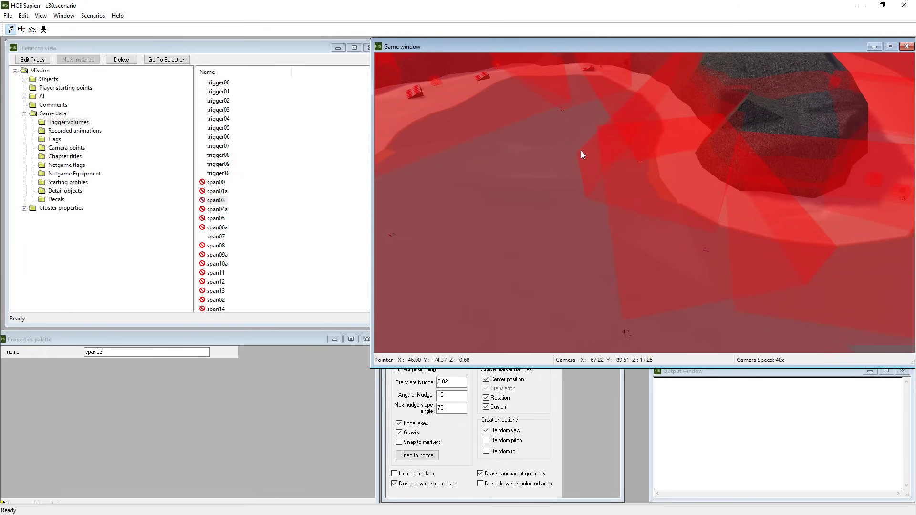
pyautogui.hotkey('alt', 'Tab')
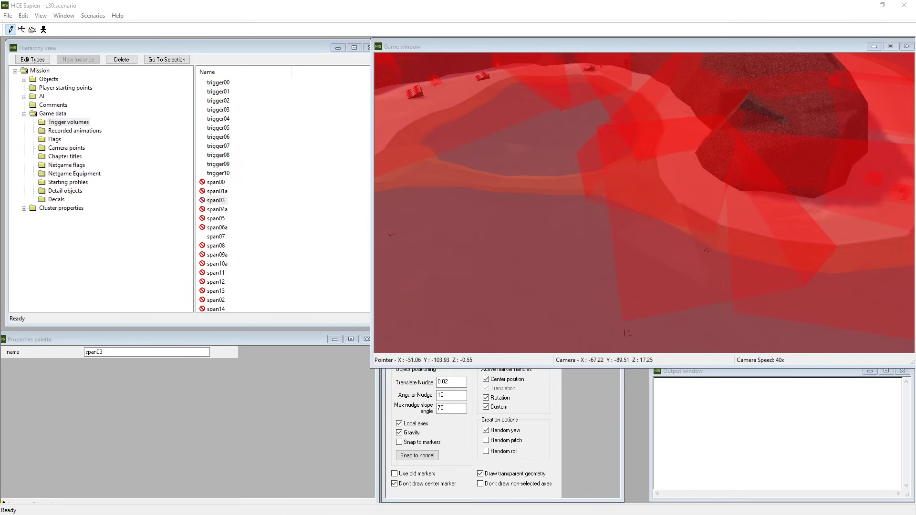
# Look around the curved bay to examine how the trigger volumes cover its beach and rocky bend.
pyautogui.moveTo(729, 256); pyautogui.dragTo(711, 214, button='middle')
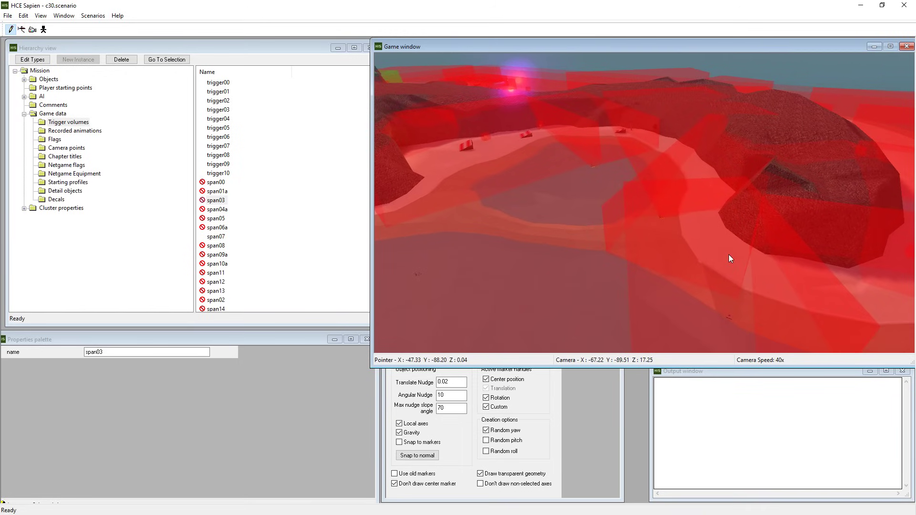
pyautogui.moveTo(703, 204); pyautogui.dragTo(680, 153, button='right')
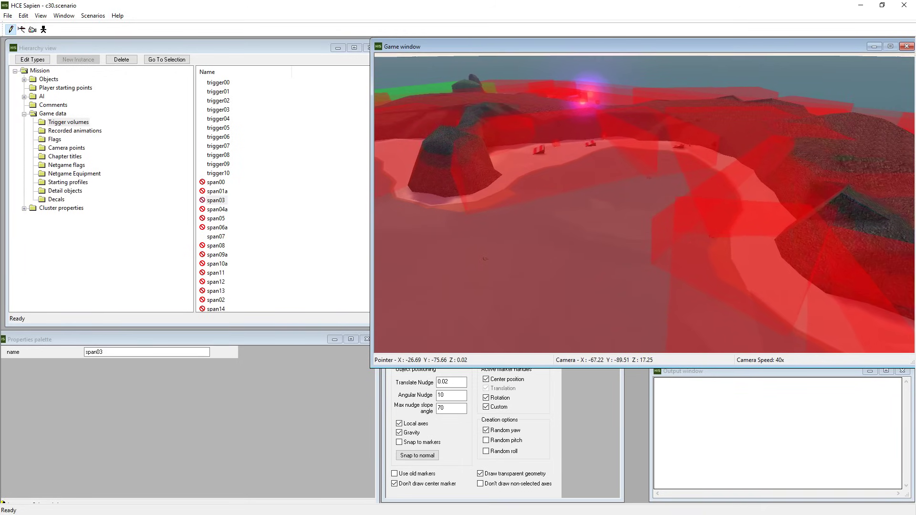
pyautogui.moveTo(680, 154); pyautogui.dragTo(678, 156, button='middle')
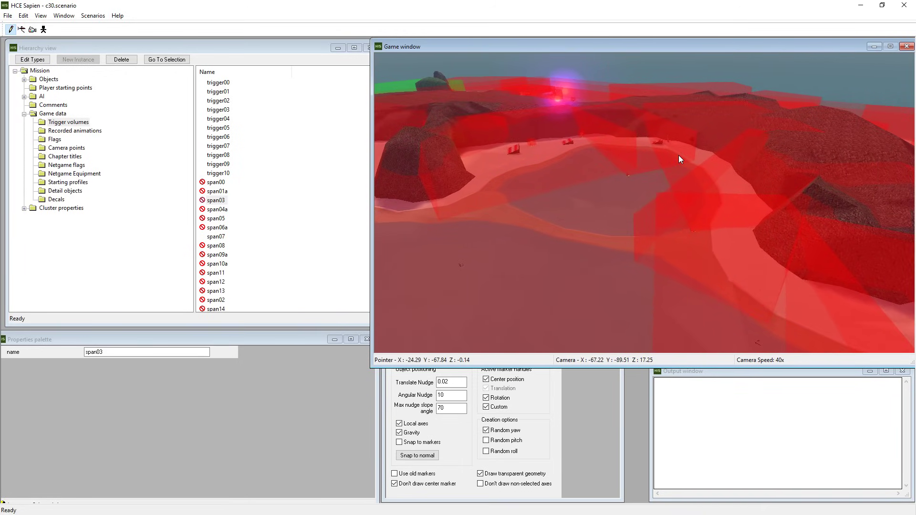
pyautogui.moveTo(678, 156); pyautogui.dragTo(814, 194, button='right')
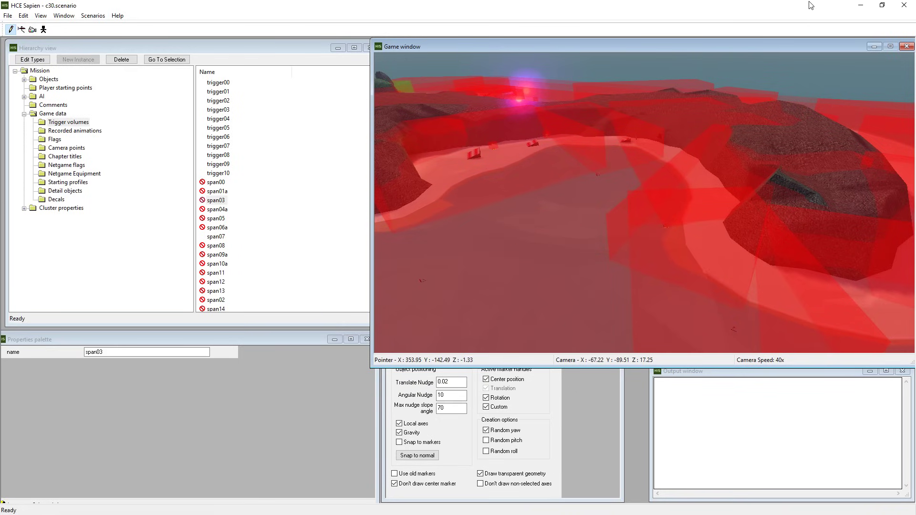
pyautogui.moveTo(662, 147); pyautogui.dragTo(668, 147, button='middle')
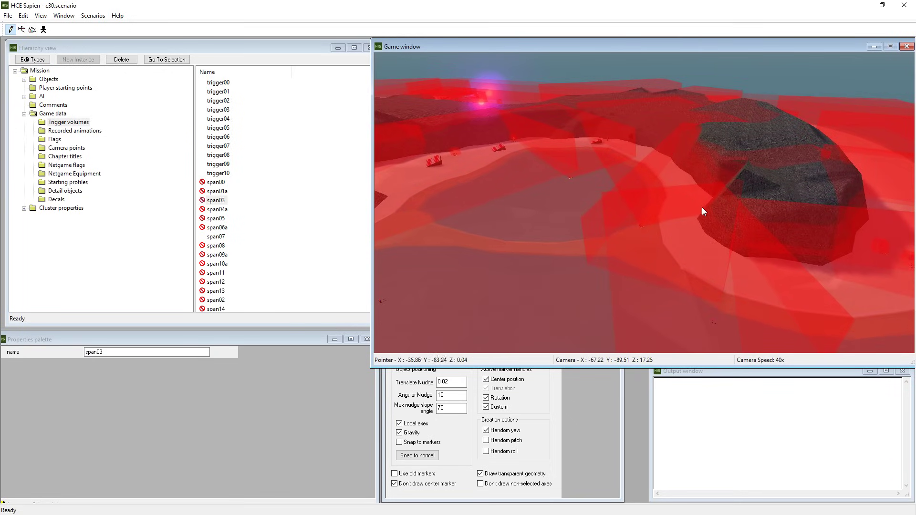
pyautogui.moveTo(702, 211)
pyautogui.mouseDown(button='middle')
pyautogui.moveTo(773, 209)
pyautogui.moveTo(703, 210)
pyautogui.mouseUp(button='middle')
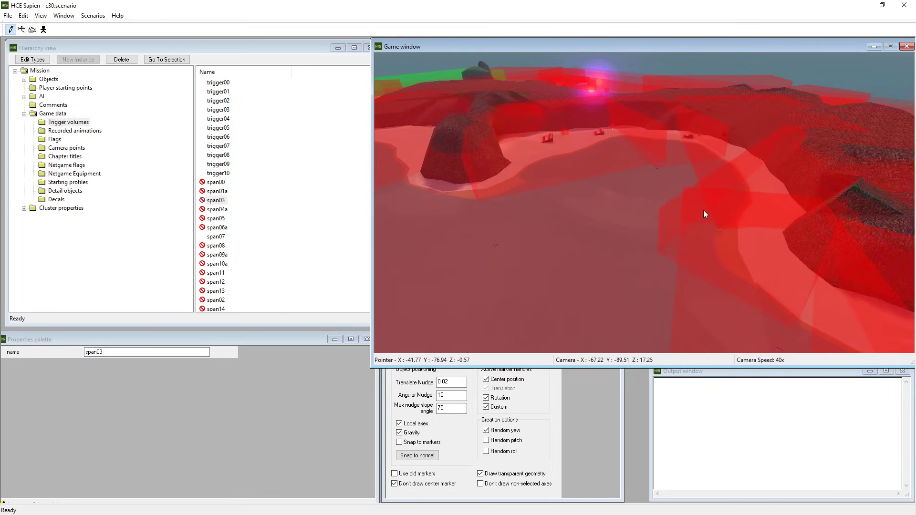
# Select the span08 trigger volume on the beach beside the rocky bend and view its extent.
pyautogui.click(766, 263)
pyautogui.moveTo(755, 262); pyautogui.dragTo(756, 260, button='middle')
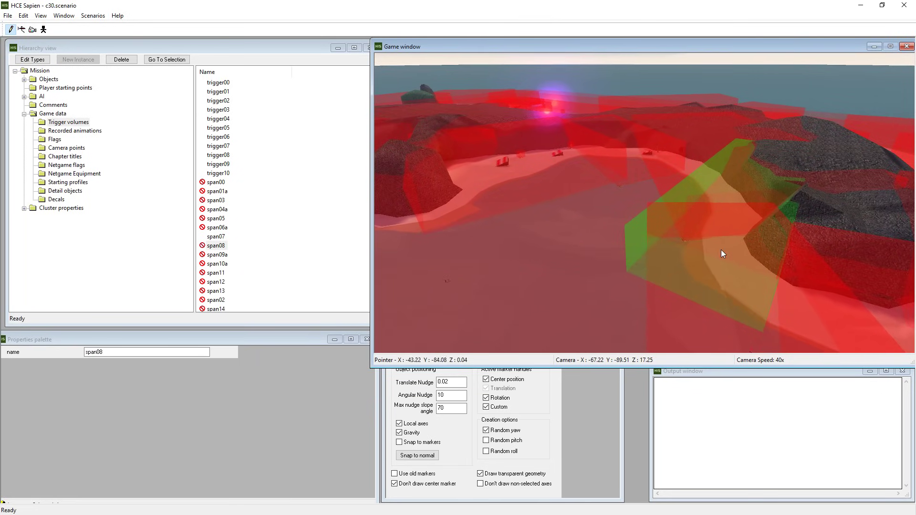
pyautogui.moveTo(688, 214); pyautogui.dragTo(715, 230, button='middle')
# Fly across the island past the starting grid and view the whole ring of trigger volumes from above the sea.
pyautogui.press('w')
pyautogui.press('r')
pyautogui.press('w')
pyautogui.press('w')
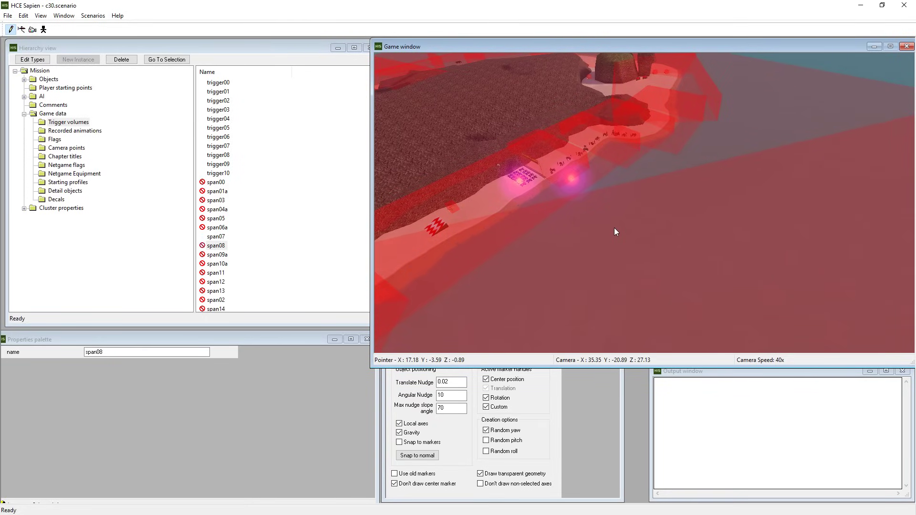
pyautogui.moveTo(669, 202); pyautogui.dragTo(764, 153, button='middle')
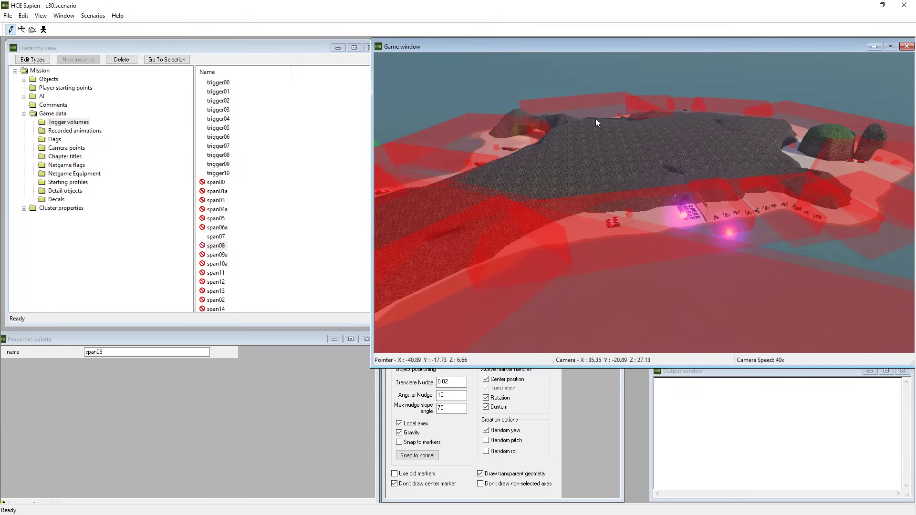
# Close the c30 scenario in Sapien without saving changes and switch to the scripts folder in File Explorer.
pyautogui.click(905, 5)
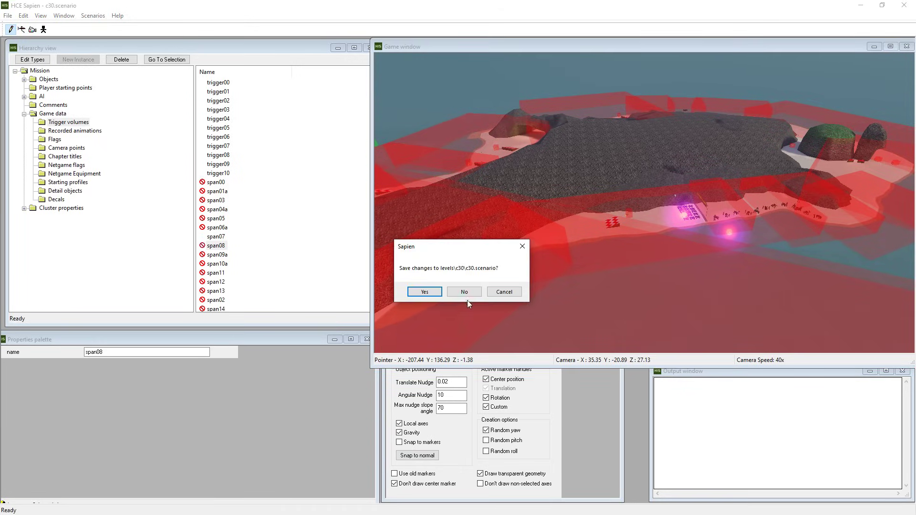
pyautogui.click(465, 292)
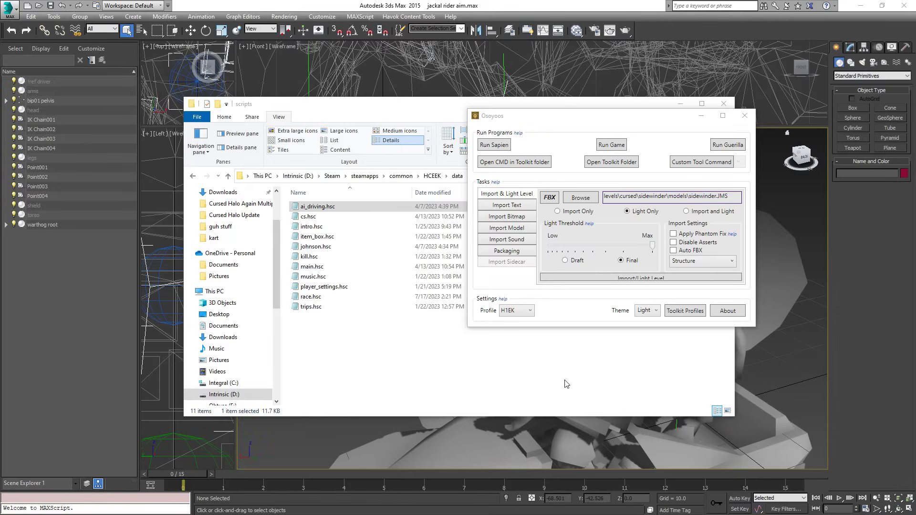
pyautogui.click(419, 348)
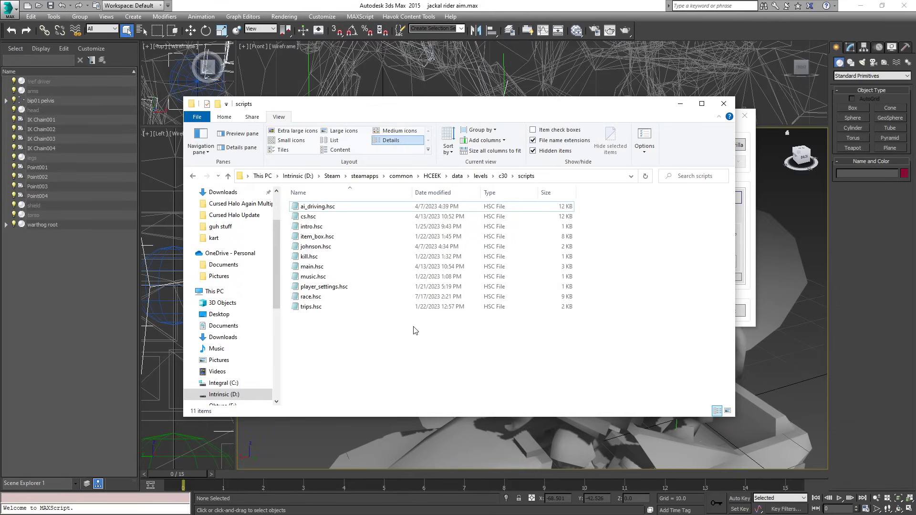
# Open trips.hsc in Notepad, read the player_trip, blue_shell and zap scripts, and close the file.
pyautogui.doubleClick(311, 307)
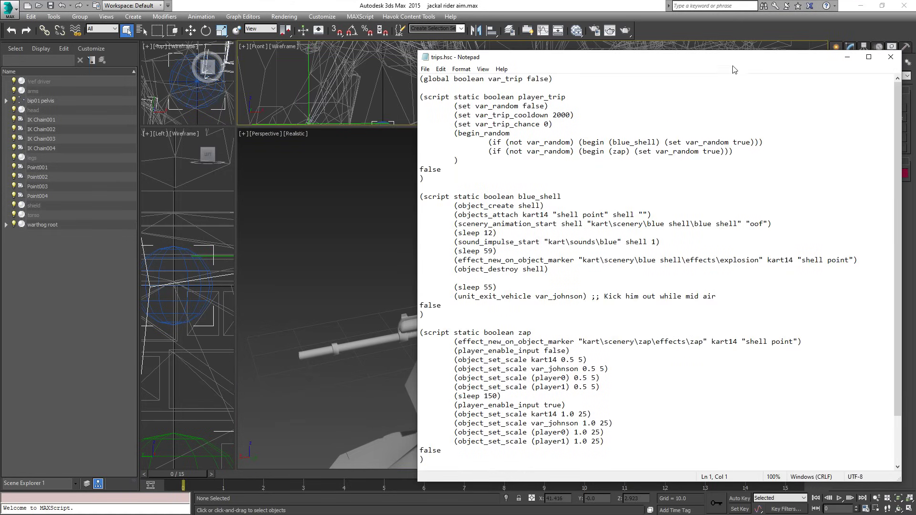
pyautogui.doubleClick(733, 59)
pyautogui.click(625, 214)
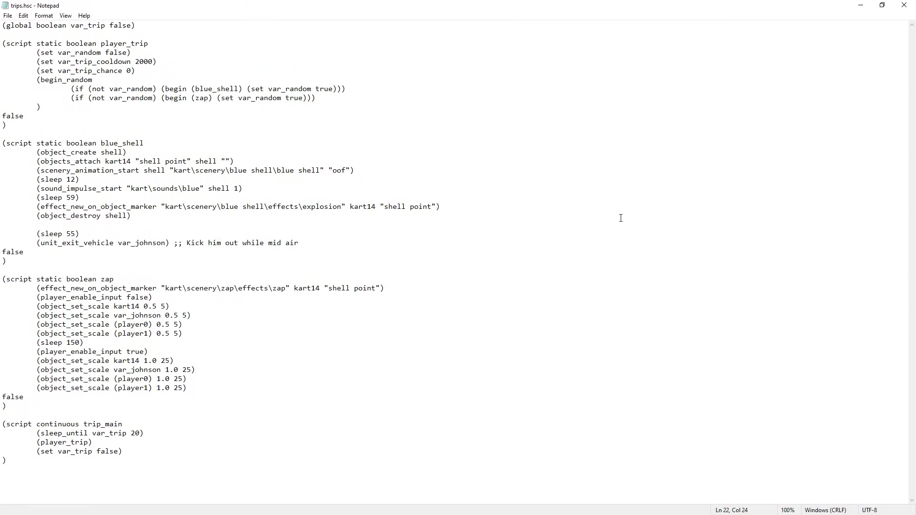
pyautogui.click(523, 152)
pyautogui.click(905, 5)
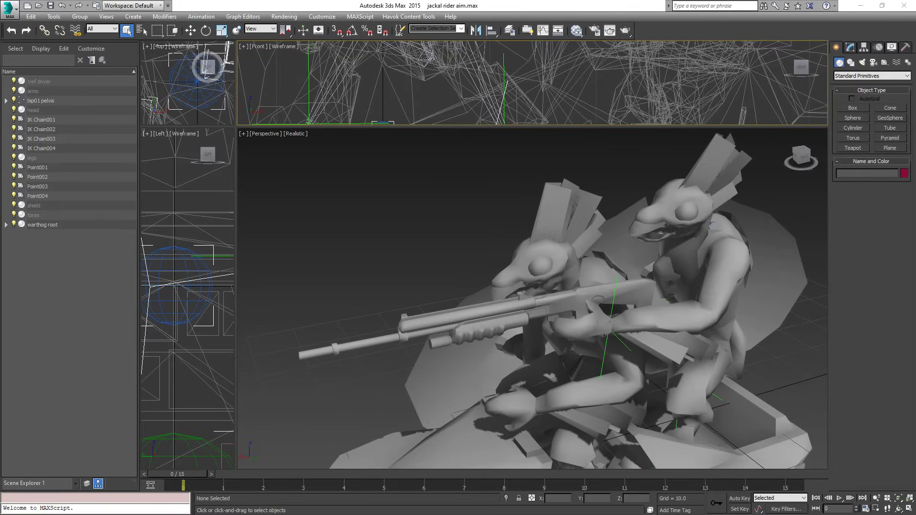
# Open race.hsc from the c30 scripts folder in Notepad and highlight the declaration line of the random script.
pyautogui.hotkey('alt', 'Tab')
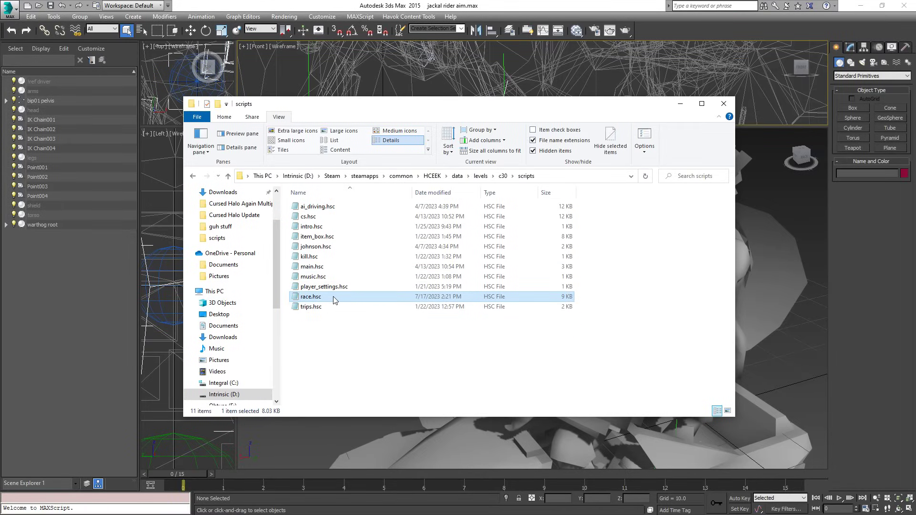
pyautogui.doubleClick(311, 297)
pyautogui.doubleClick(578, 55)
pyautogui.moveTo(912, 44); pyautogui.dragTo(906, 175)
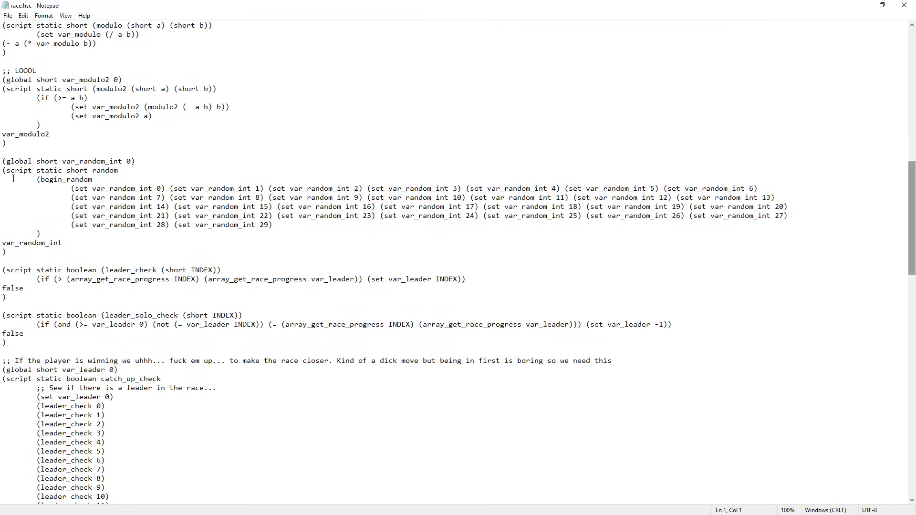
pyautogui.moveTo(119, 171); pyautogui.dragTo(2, 171)
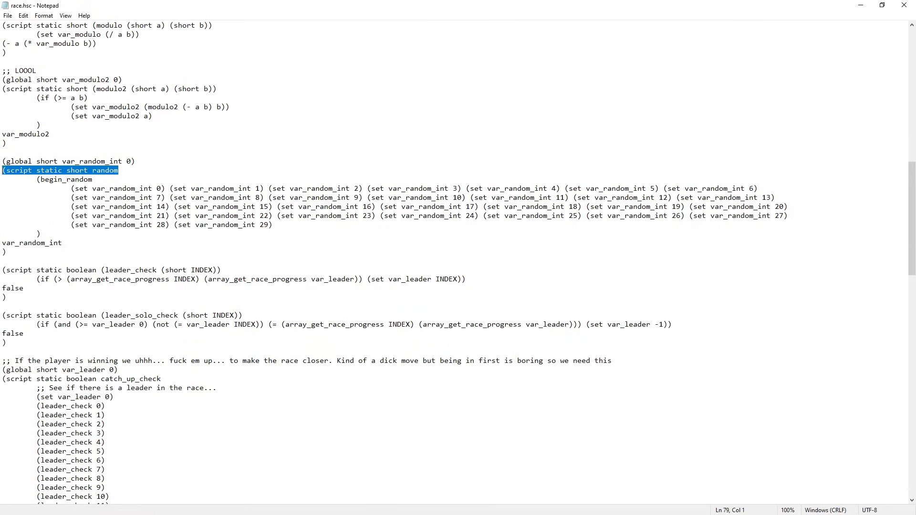
# Examine the catch_up_check script in race.hsc, including its leader checks and the var_trip_chance logic.
pyautogui.moveTo(913, 188); pyautogui.dragTo(913, 201)
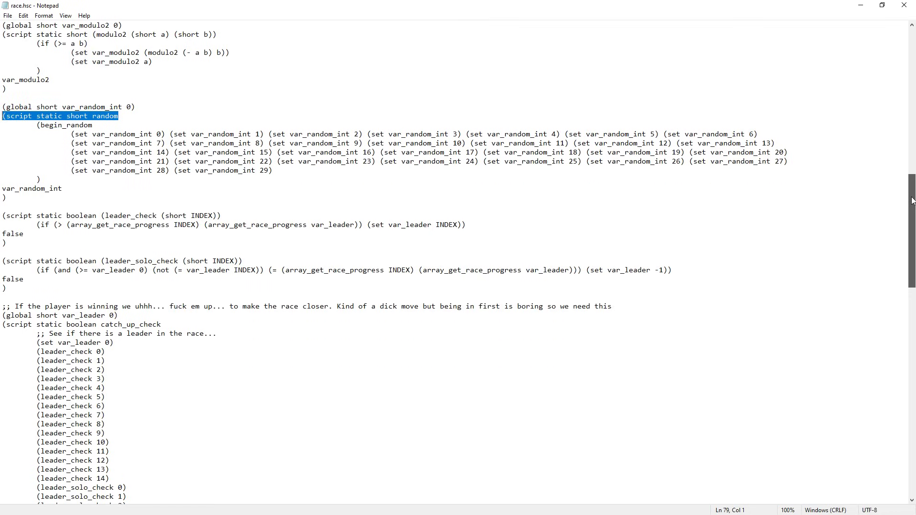
pyautogui.moveTo(912, 201); pyautogui.dragTo(913, 260)
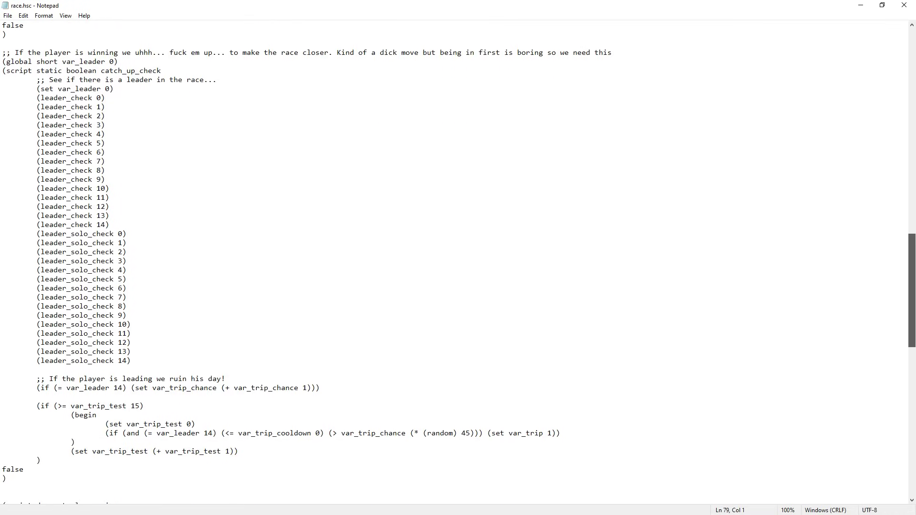
pyautogui.moveTo(912, 261); pyautogui.dragTo(913, 333)
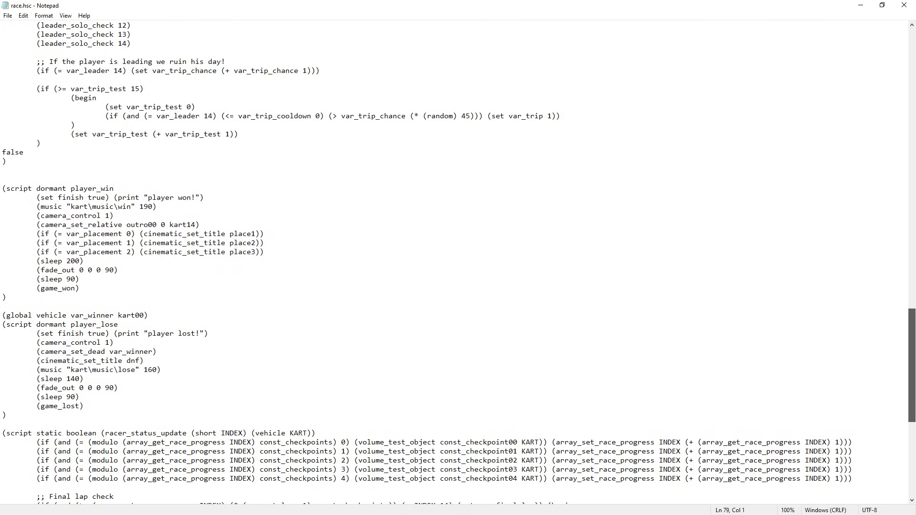
pyautogui.scroll(2, 238, 121)
pyautogui.click(335, 129)
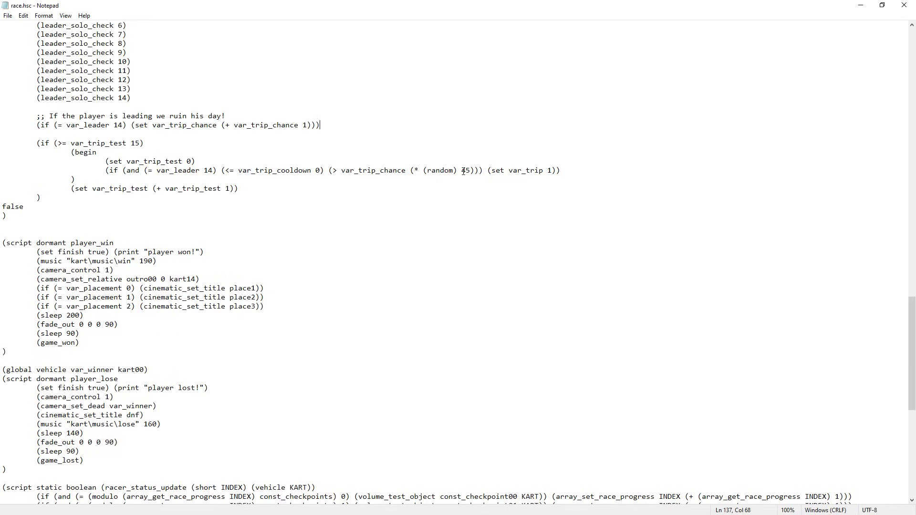
pyautogui.scroll(12, 465, 170)
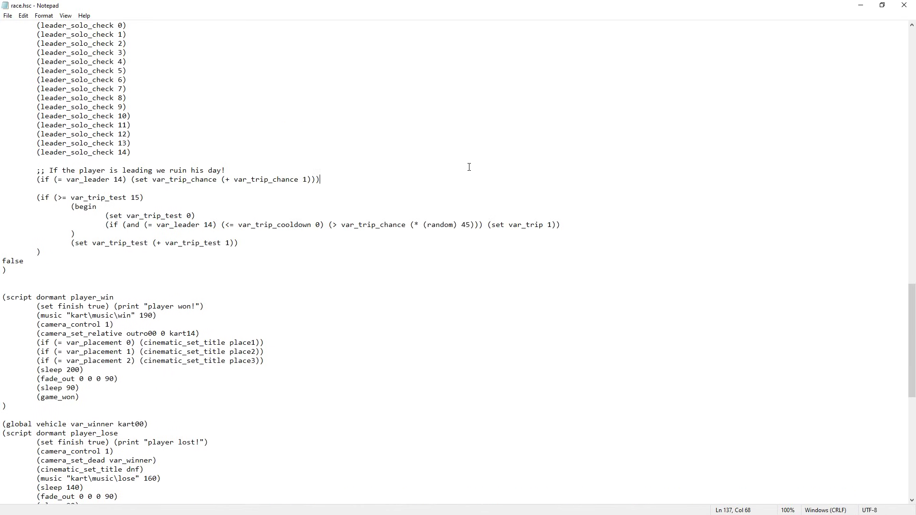
pyautogui.scroll(-6, 487, 175)
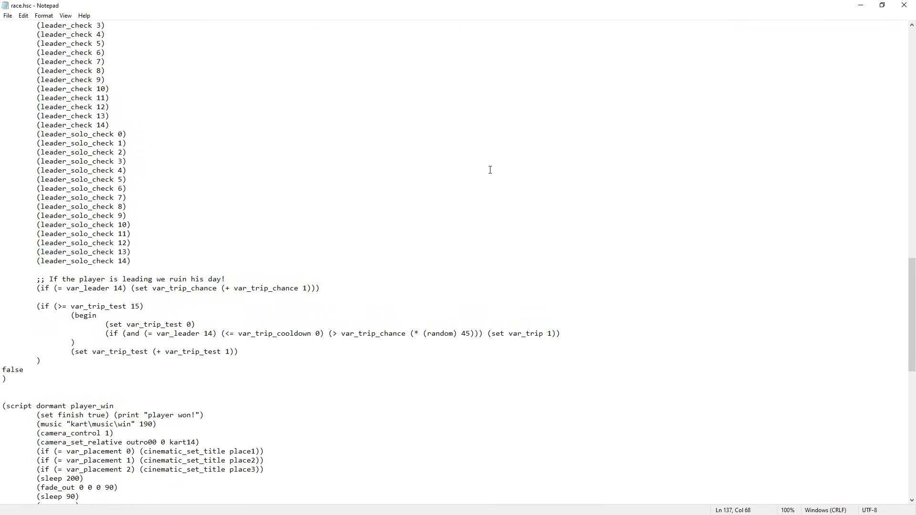
pyautogui.scroll(3, 495, 153)
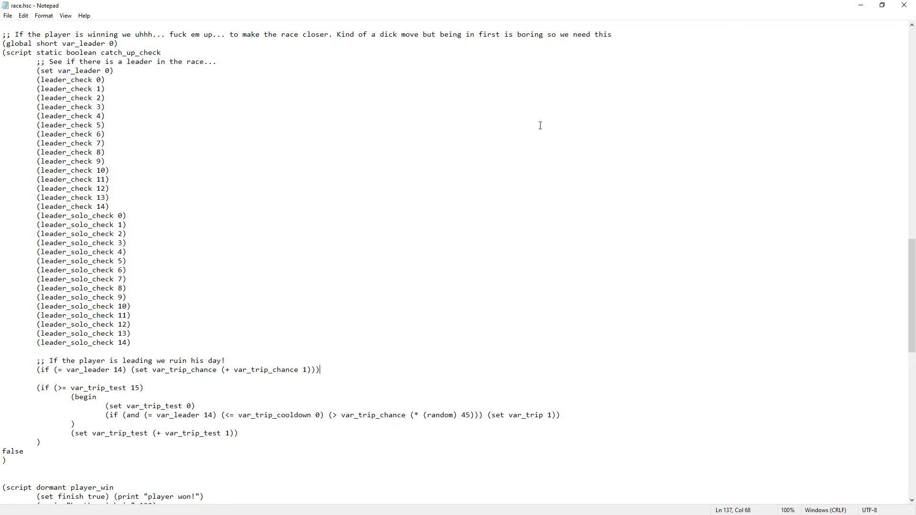
# Read the racer_status_update and race_status_update scripts at the end of race.hsc and close the file.
pyautogui.scroll(-20, 730, 130)
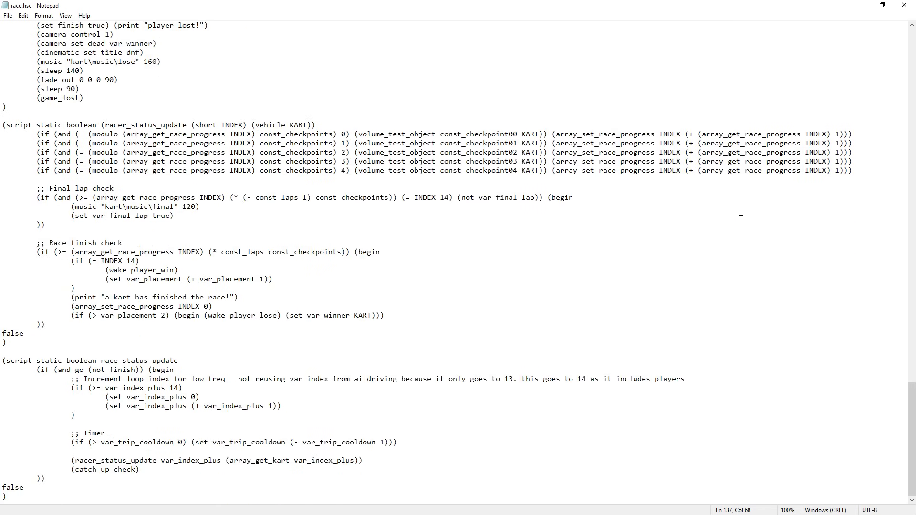
pyautogui.click(905, 5)
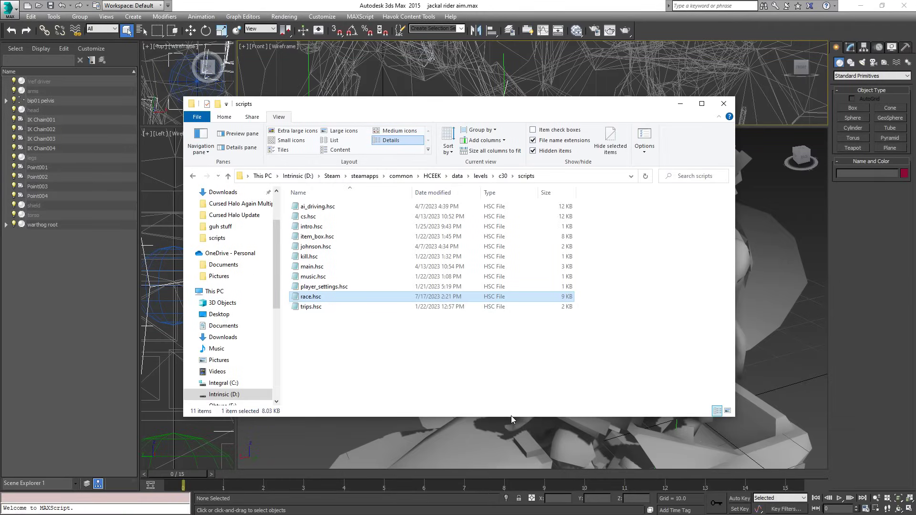
pyautogui.click(540, 365)
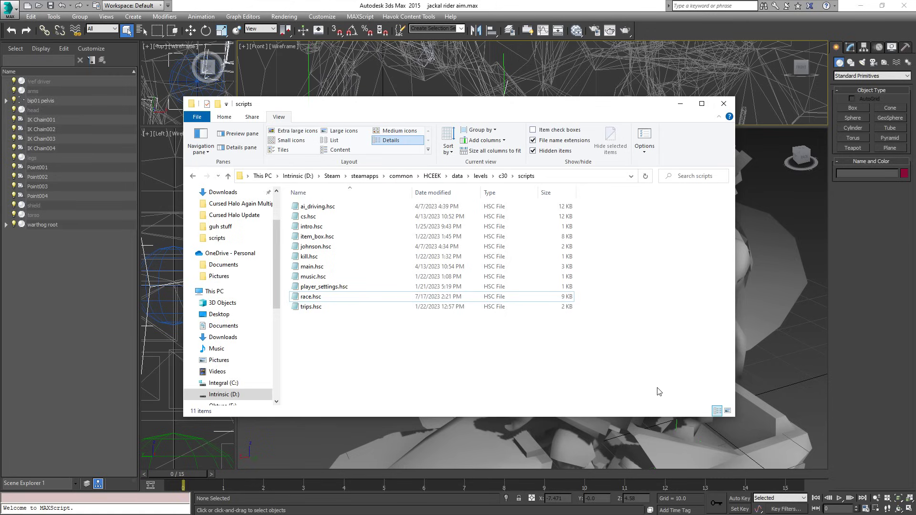
# Open johnson.hsc in Notepad, skim through to the johnson_init script, and close the file.
pyautogui.doubleClick(316, 247)
pyautogui.scroll(-8, 732, 222)
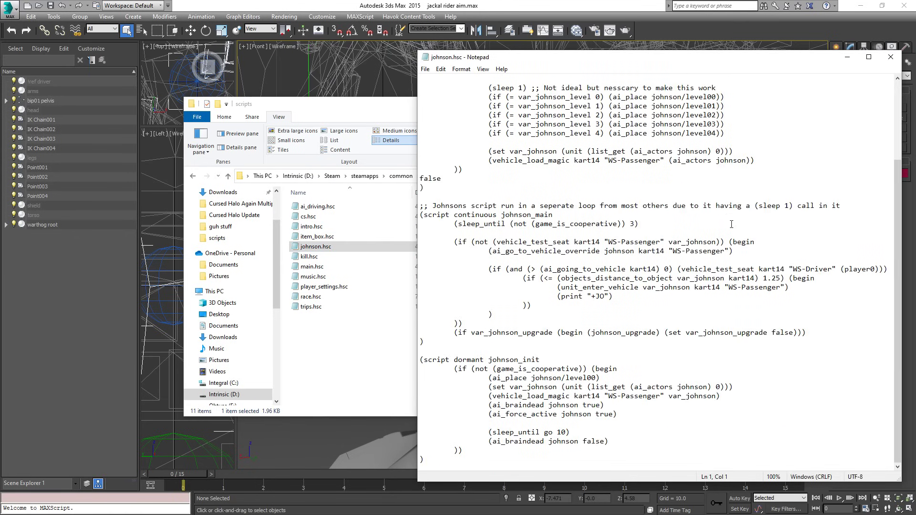
pyautogui.scroll(8, 732, 222)
pyautogui.click(890, 57)
pyautogui.click(469, 393)
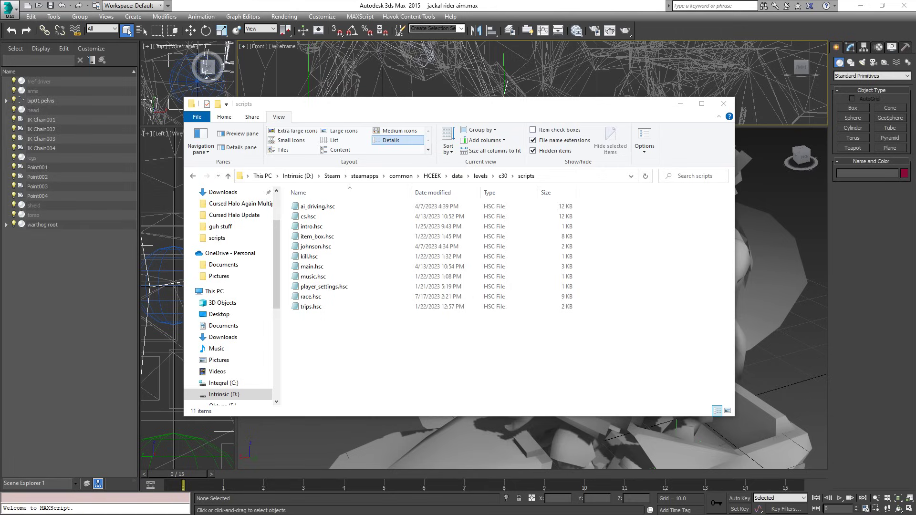
# Run Sapien from Osoyoos, load the c20 scenario from the levels folder, and expand its Mission hierarchy.
pyautogui.click(489, 390)
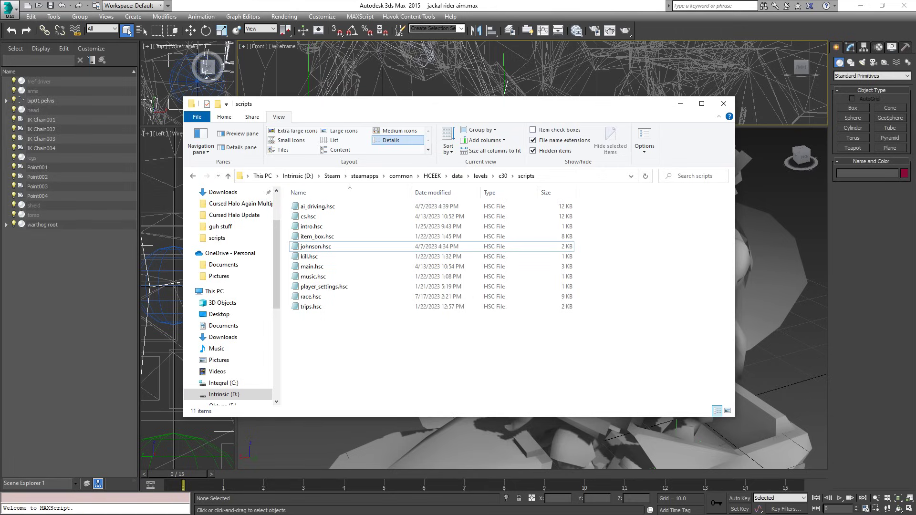
pyautogui.hotkey('alt', 'Tab')
pyautogui.click(501, 144)
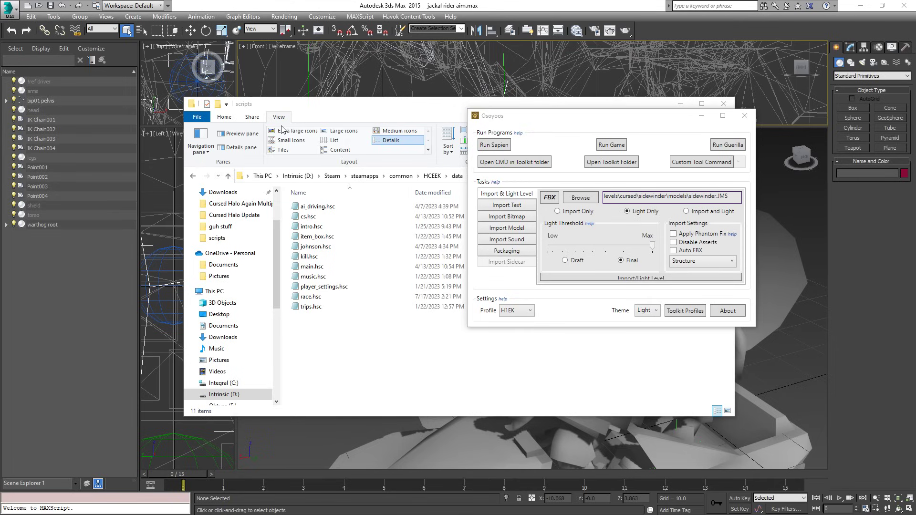
pyautogui.click(581, 197)
pyautogui.click(507, 186)
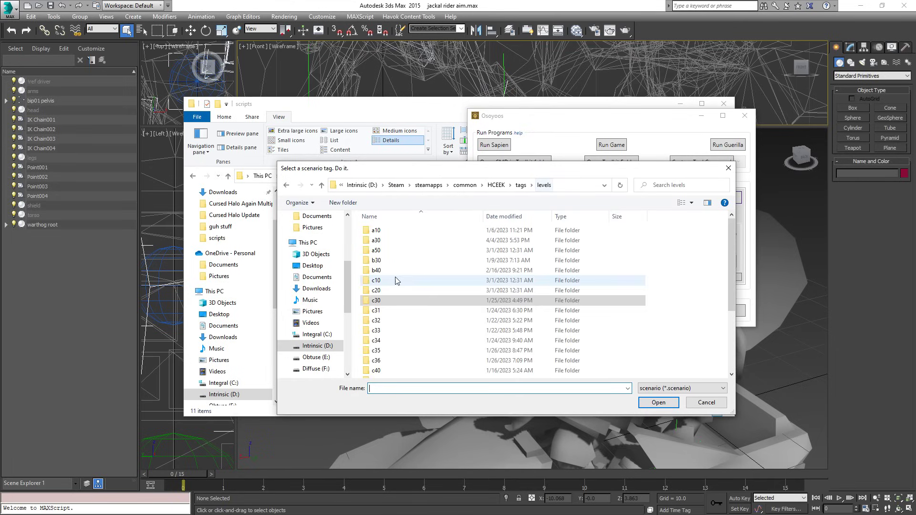
pyautogui.doubleClick(377, 291)
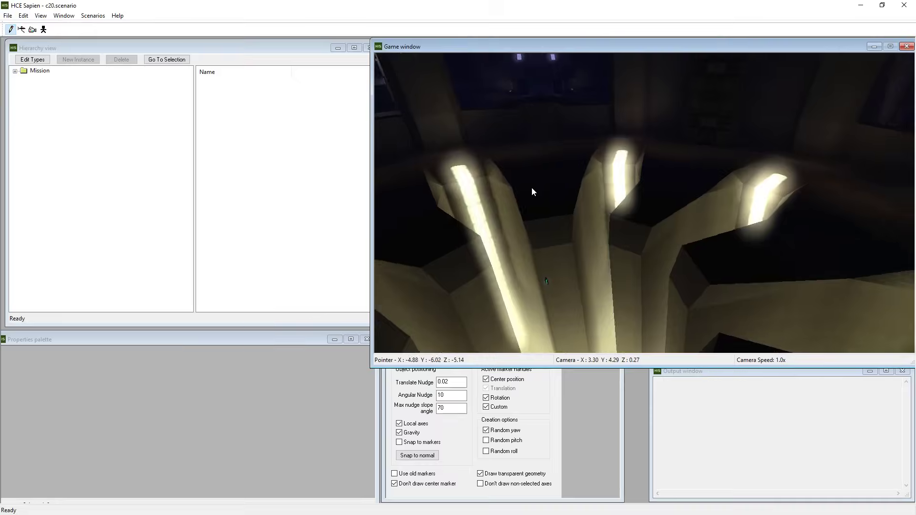
pyautogui.click(15, 70)
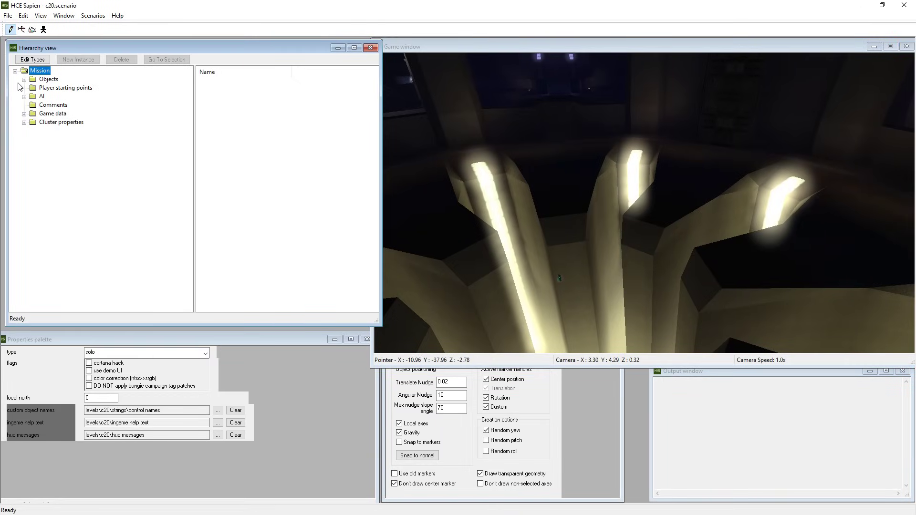
# Expand the AI encounters in the Mission hierarchy and open the add_johnson encounter down to its ar, sg and rl squads.
pyautogui.click(24, 97)
pyautogui.click(33, 106)
pyautogui.scroll(-20, 138, 145)
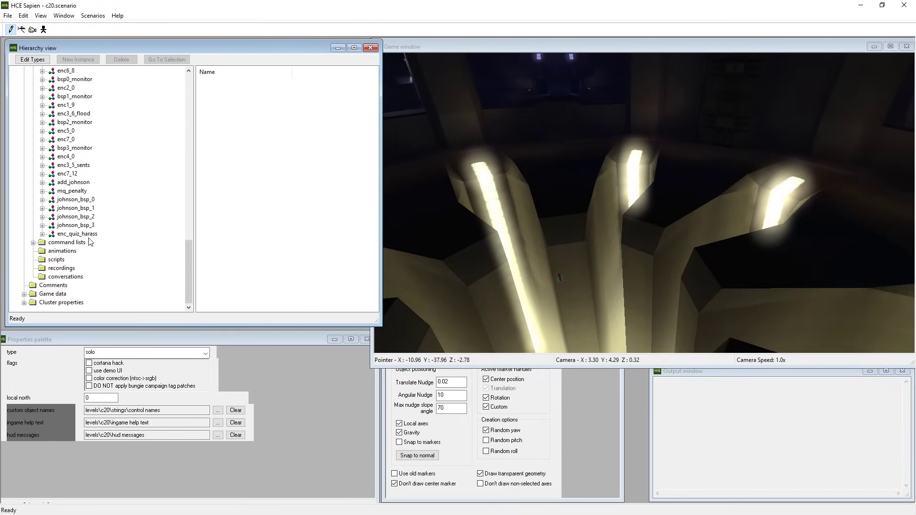
pyautogui.click(77, 191)
pyautogui.click(76, 183)
pyautogui.click(43, 182)
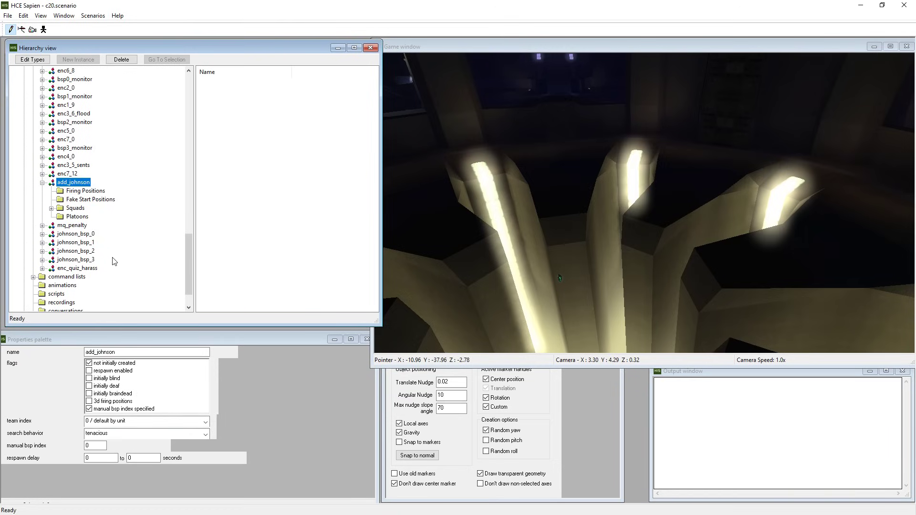
pyautogui.click(52, 208)
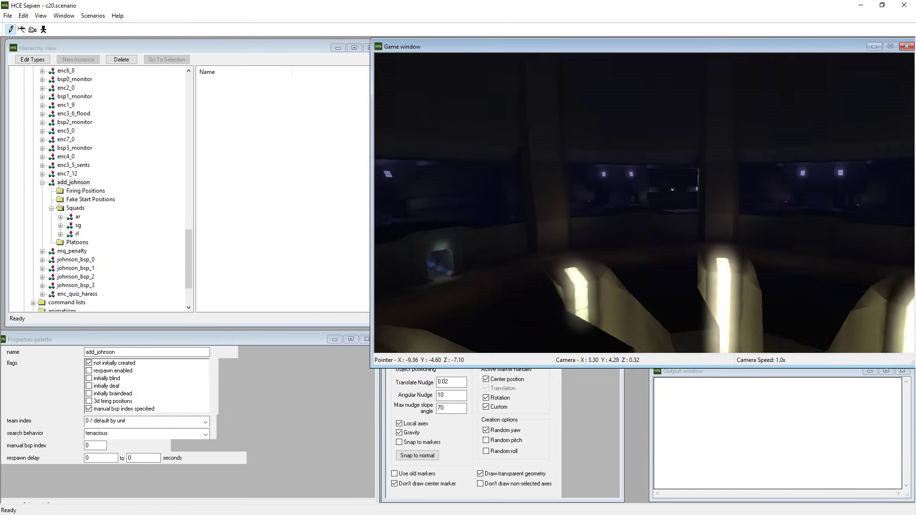
# Fly the camera around the opening area of c20 in the game window at 20x speed.
pyautogui.press('w')
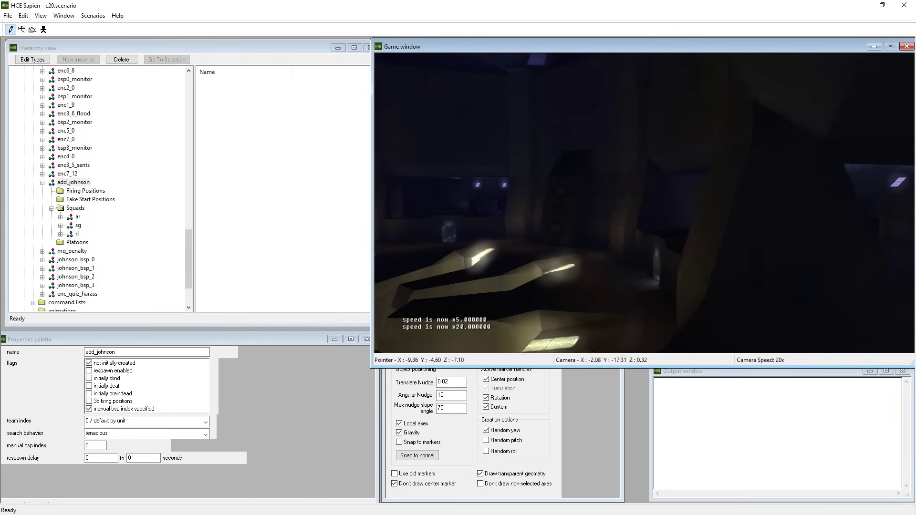
pyautogui.press('w')
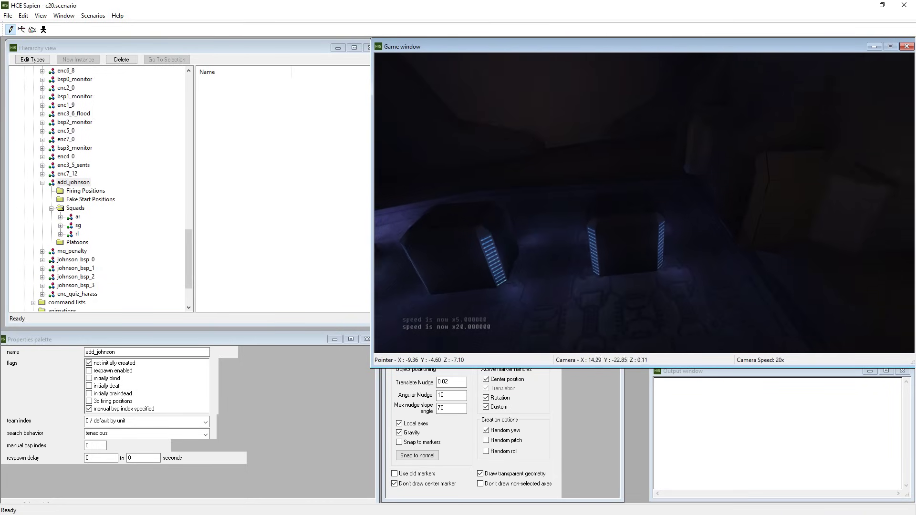
pyautogui.press('s')
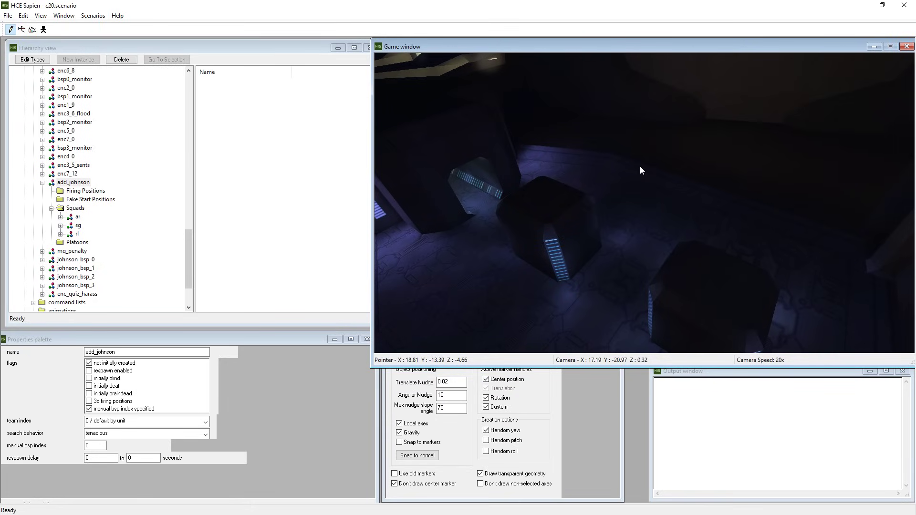
pyautogui.moveTo(762, 216); pyautogui.dragTo(753, 184, button='middle')
pyautogui.press('d')
pyautogui.press('d')
pyautogui.press('a')
pyautogui.press('d')
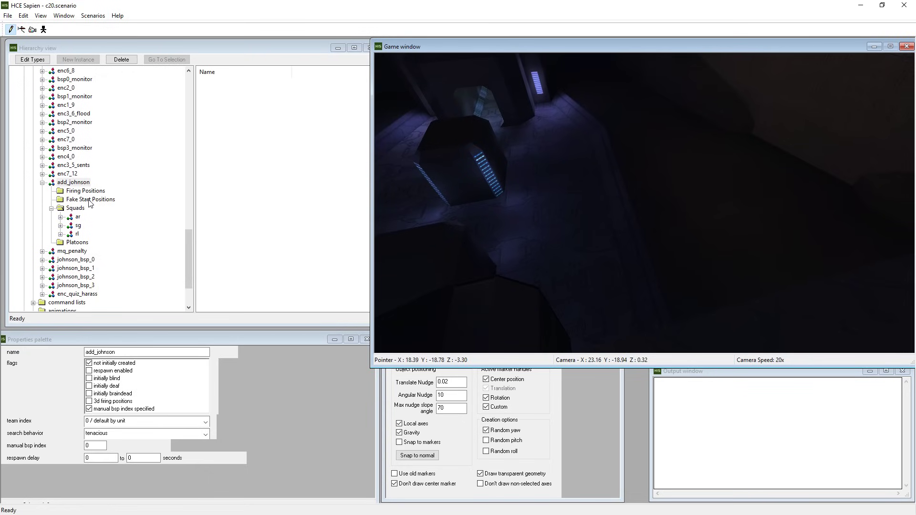
# Collapse add_johnson, expand the johnson_bsp_0 encounter, and list its Firing Positions while viewing them in the game window.
pyautogui.click(42, 183)
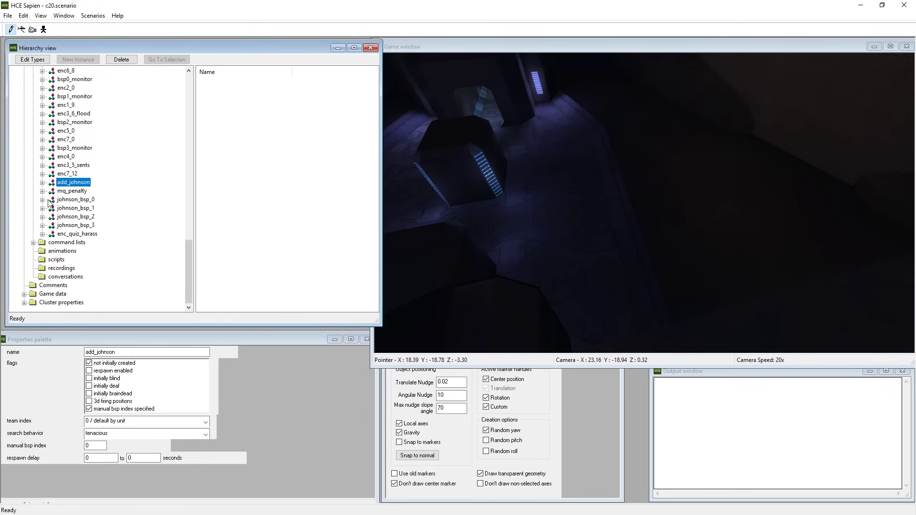
pyautogui.click(52, 200)
pyautogui.click(42, 200)
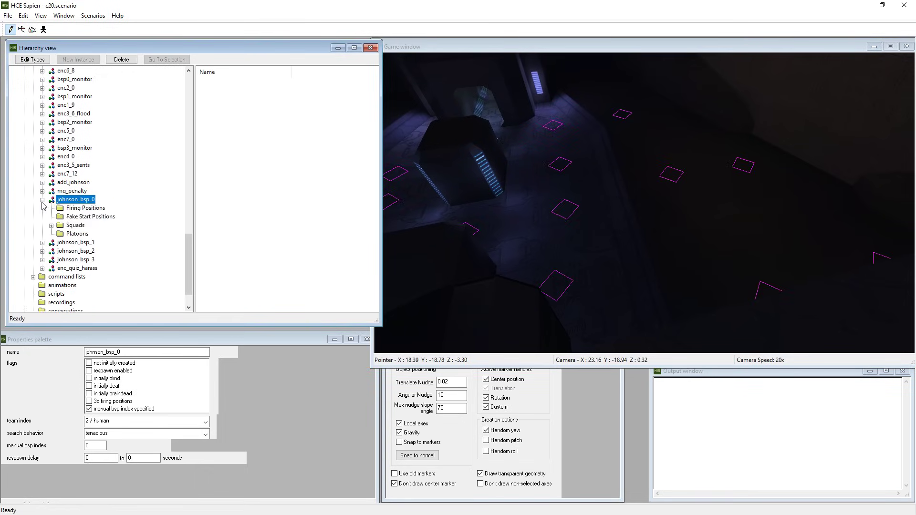
pyautogui.click(51, 225)
pyautogui.click(51, 79)
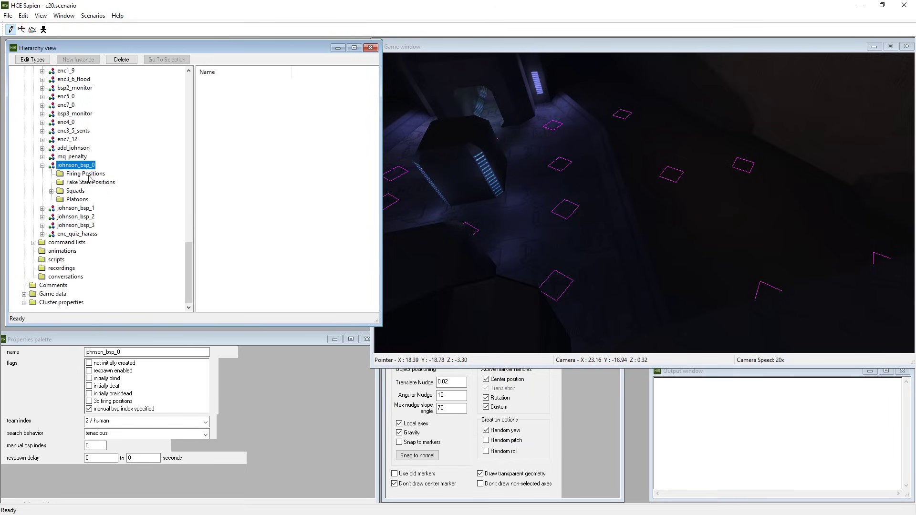
pyautogui.click(89, 175)
pyautogui.click(604, 176)
pyautogui.moveTo(605, 176); pyautogui.dragTo(529, 144, button='middle')
pyautogui.moveTo(621, 181); pyautogui.dragTo(604, 170, button='right')
pyautogui.moveTo(796, 285); pyautogui.dragTo(745, 288, button='right')
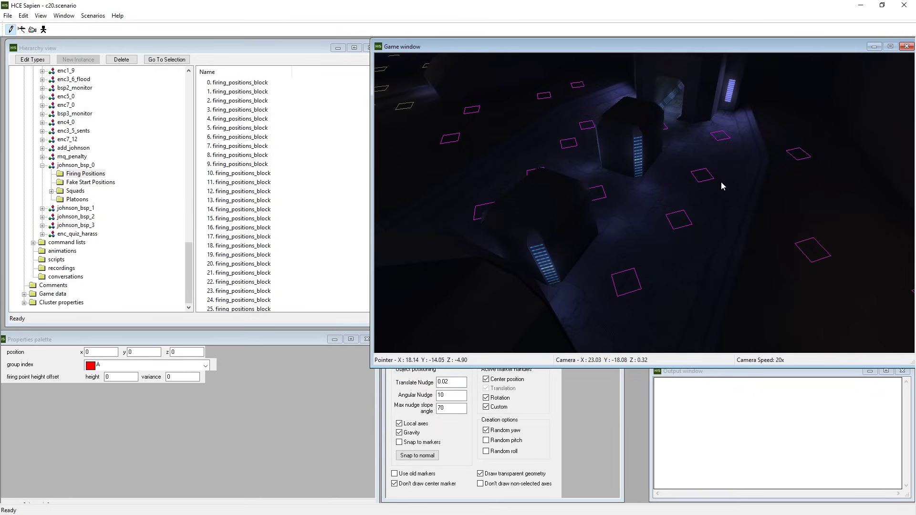
# Inspect the group index of a magenta firing position and an olive one in the johnson_bsp_0 encounter.
pyautogui.click(704, 177)
pyautogui.moveTo(722, 199); pyautogui.dragTo(766, 192, button='right')
pyautogui.moveTo(767, 191); pyautogui.dragTo(816, 221, button='middle')
pyautogui.press('w')
pyautogui.press('a')
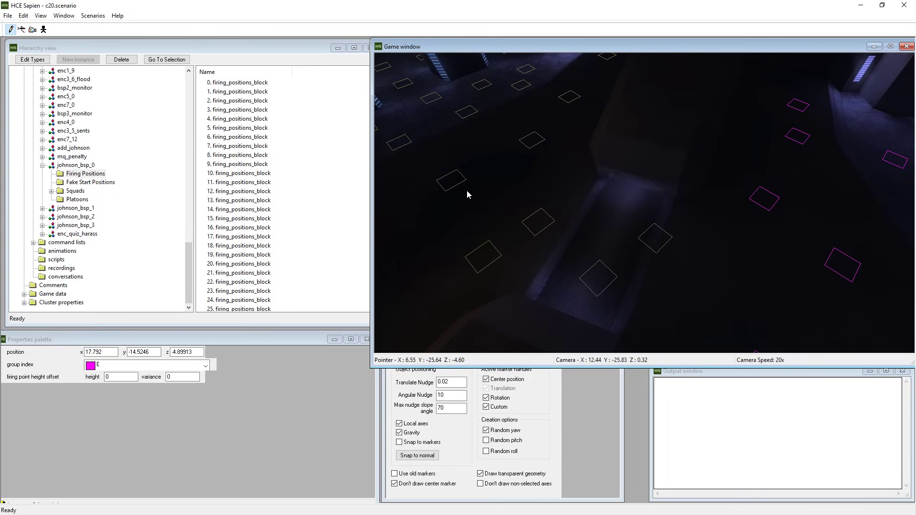
pyautogui.moveTo(449, 176); pyautogui.dragTo(444, 181)
pyautogui.moveTo(444, 181); pyautogui.dragTo(429, 159, button='middle')
pyautogui.press('a')
pyautogui.moveTo(541, 233); pyautogui.dragTo(717, 195, button='middle')
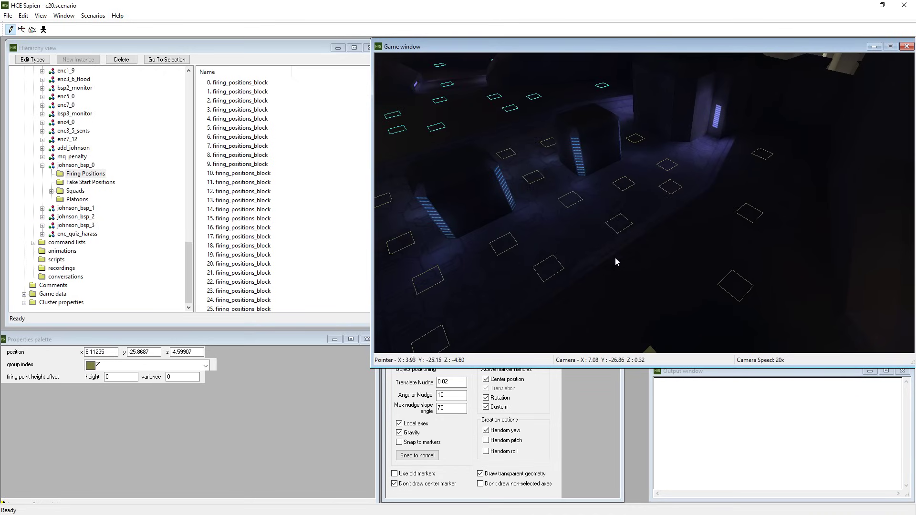
# Tour the johnson_bsp_0 firing positions across the rest of the level, then expand the mq_penalty encounter.
pyautogui.moveTo(644, 203); pyautogui.dragTo(754, 172, button='middle')
pyautogui.press('w')
pyautogui.press('w')
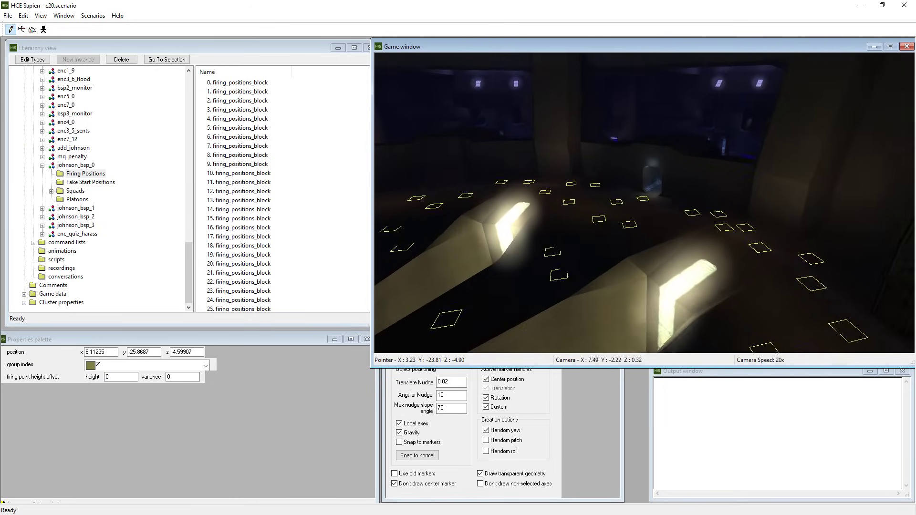
pyautogui.press('w')
pyautogui.moveTo(644, 203); pyautogui.dragTo(731, 195, button='middle')
pyautogui.press('w')
pyautogui.press('w')
pyautogui.press('w')
pyautogui.press('w')
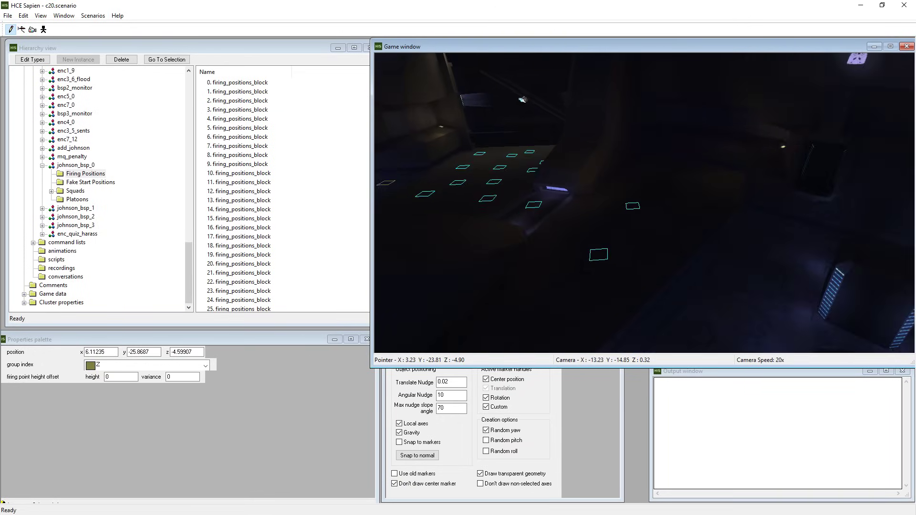
pyautogui.press('w')
pyautogui.moveTo(644, 202); pyautogui.dragTo(716, 207, button='middle')
pyautogui.press('w')
pyautogui.press('w')
pyautogui.press('w')
pyautogui.press('w')
pyautogui.moveTo(620, 223); pyautogui.dragTo(626, 223, button='middle')
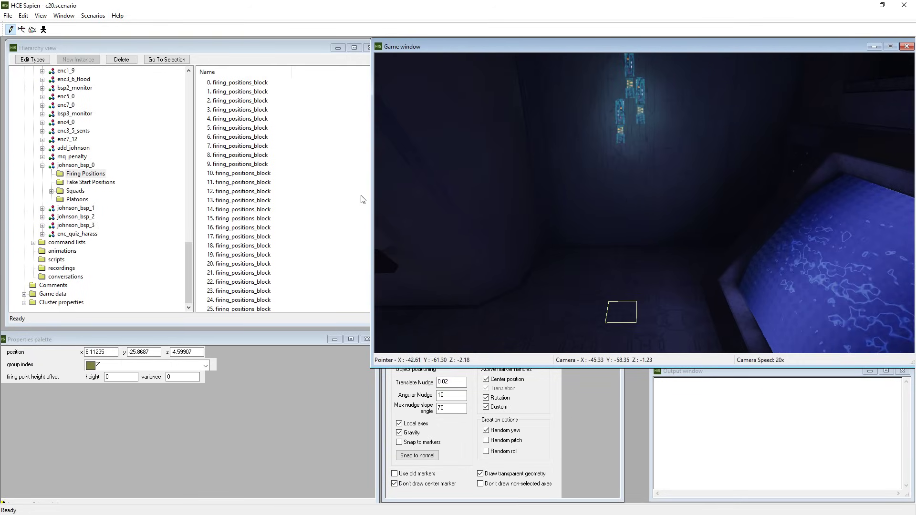
pyautogui.doubleClick(71, 156)
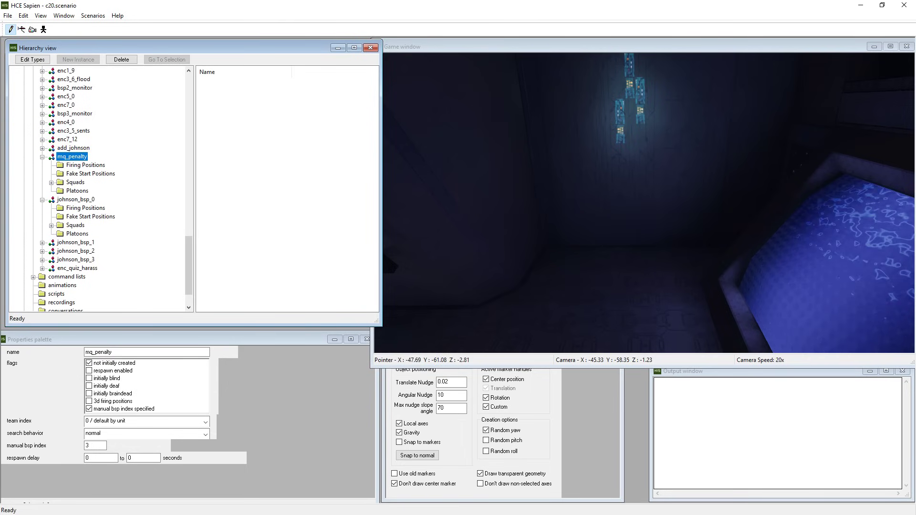
# Switch to File Explorer and go to the levels folder inside HCEEK's data folder.
pyautogui.hotkey('alt', 'Tab')
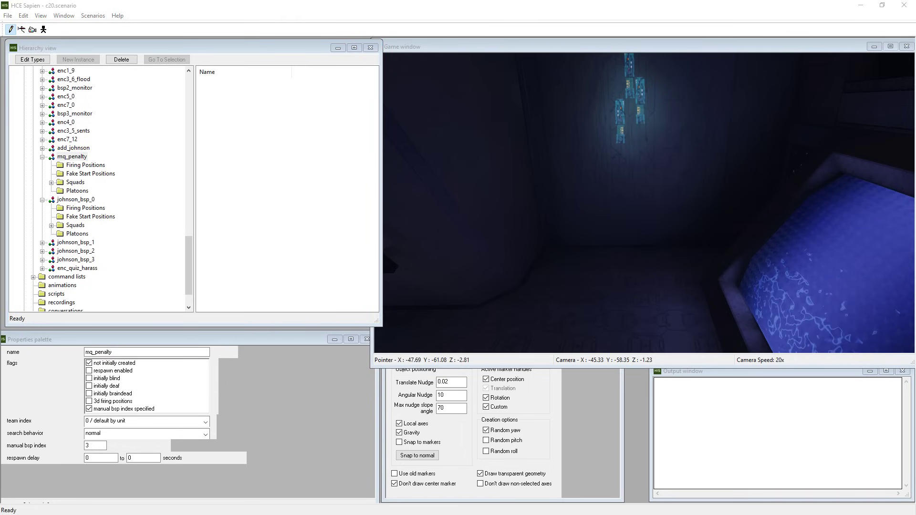
pyautogui.hotkey('alt', 'Tab')
pyautogui.click(481, 176)
pyautogui.click(311, 287)
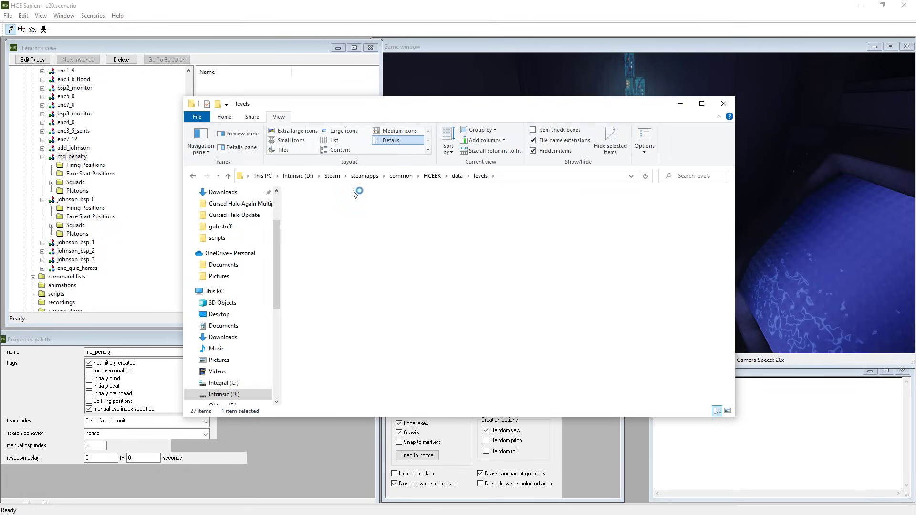
pyautogui.click(480, 176)
pyautogui.doubleClick(312, 278)
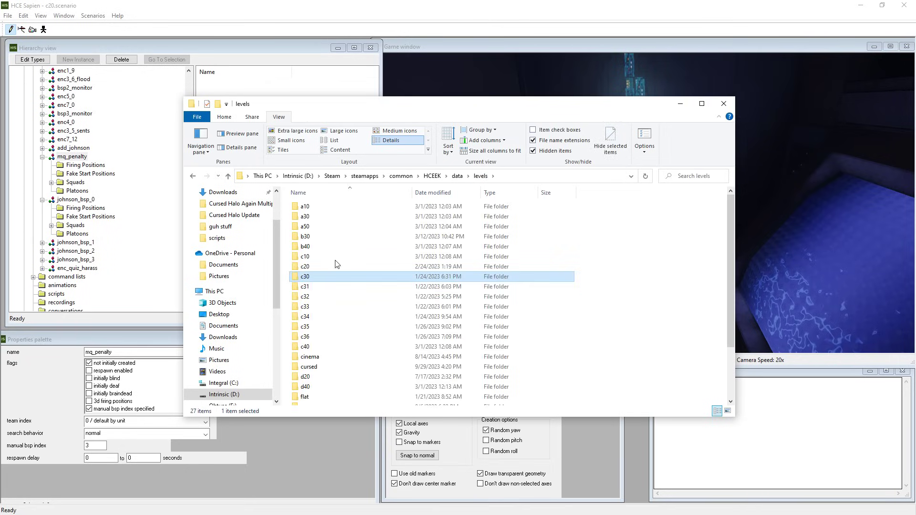
pyautogui.press('Return')
pyautogui.click(457, 176)
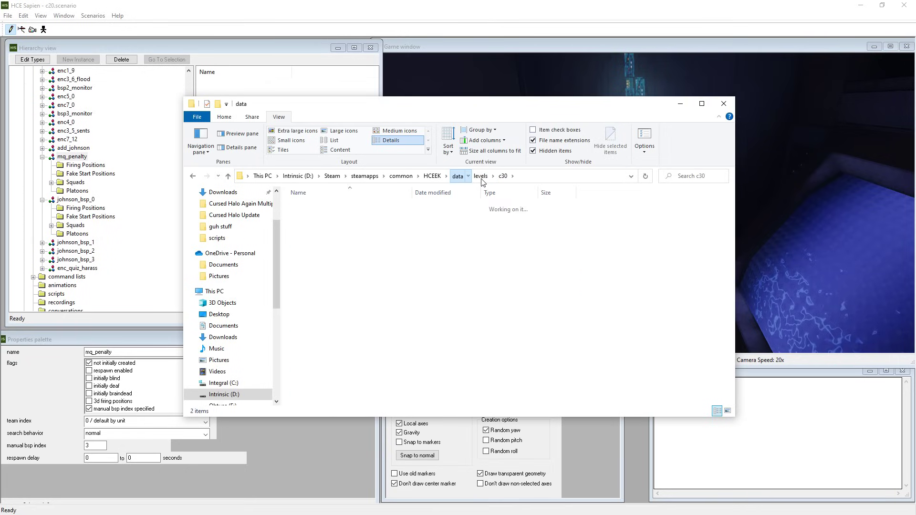
pyautogui.click(193, 176)
pyautogui.click(193, 176)
pyautogui.click(206, 176)
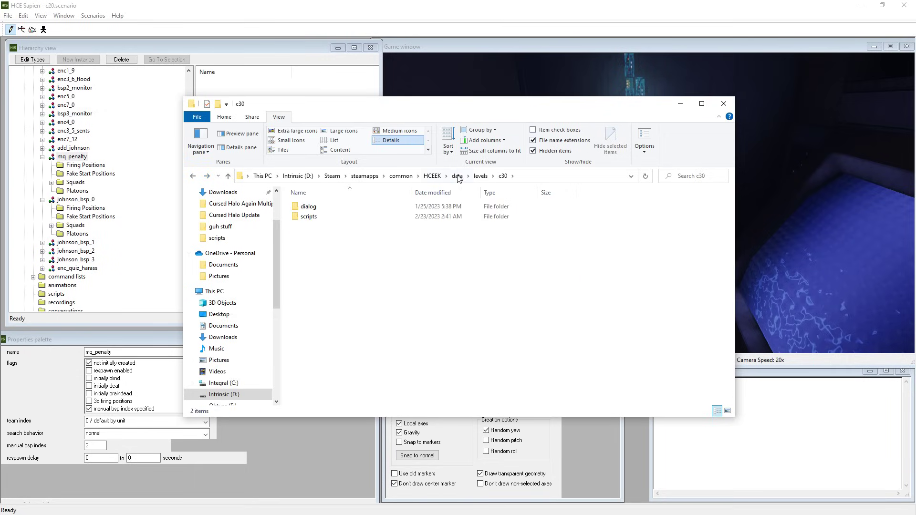
# Open mission_johnson.hsc from the c20 scripts folder in a maximized Notepad window.
pyautogui.click(481, 176)
pyautogui.click(319, 267)
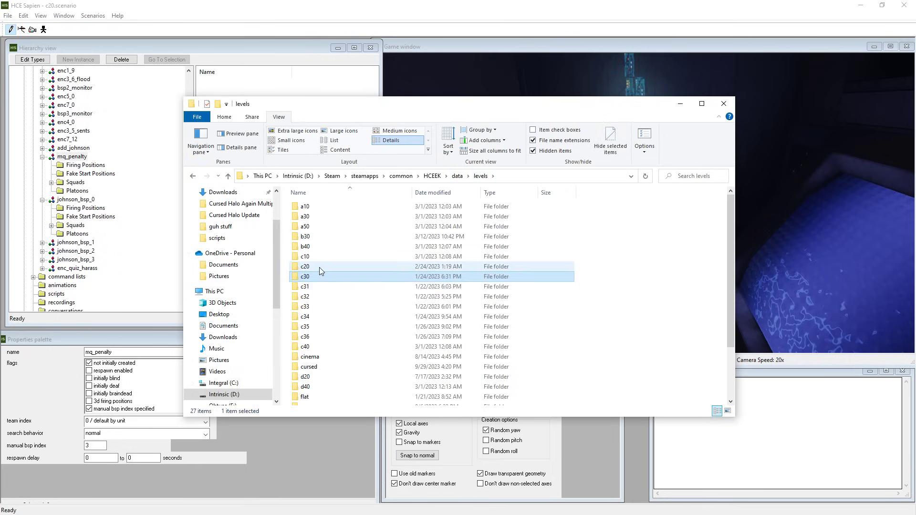
pyautogui.press('Return')
pyautogui.doubleClick(320, 227)
pyautogui.click(320, 216)
pyautogui.click(357, 347)
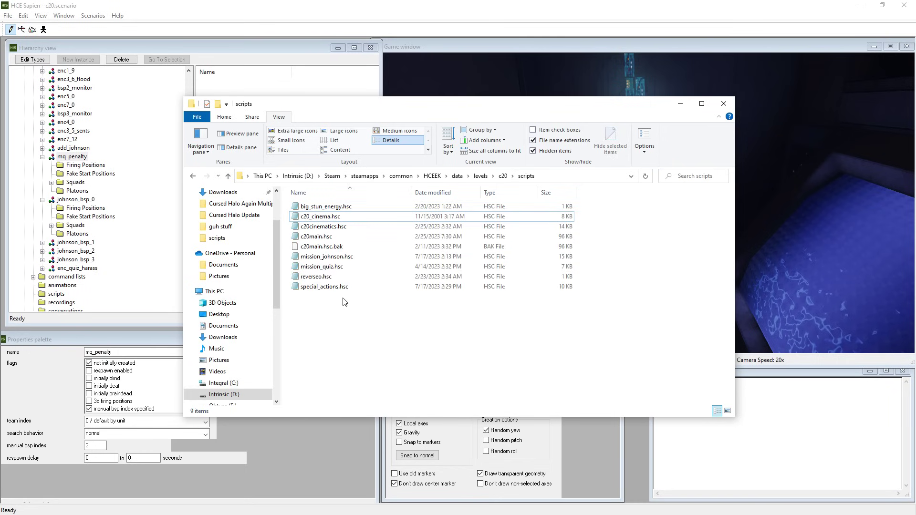
pyautogui.doubleClick(328, 257)
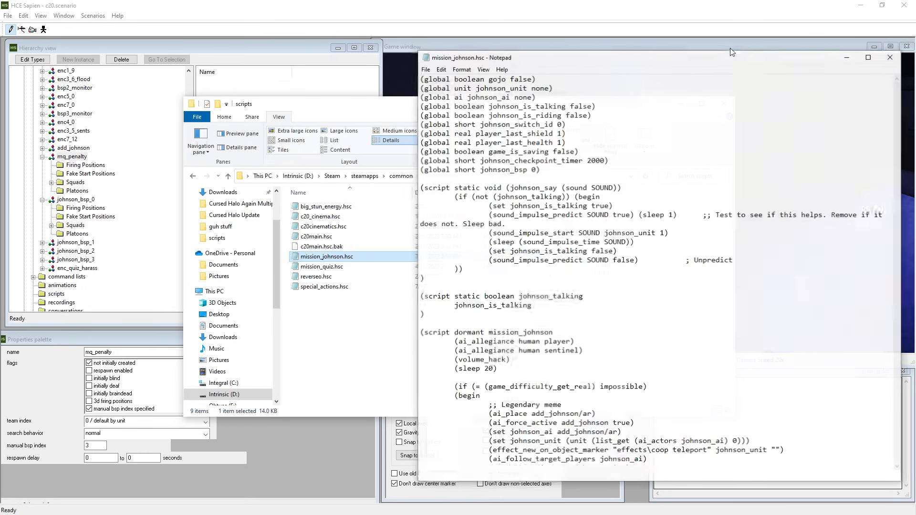
pyautogui.doubleClick(710, 61)
# Skim mission_johnson.hsc from Johnson's spawn and intro dialog through the switch_johnson script.
pyautogui.scroll(-20, 534, 229)
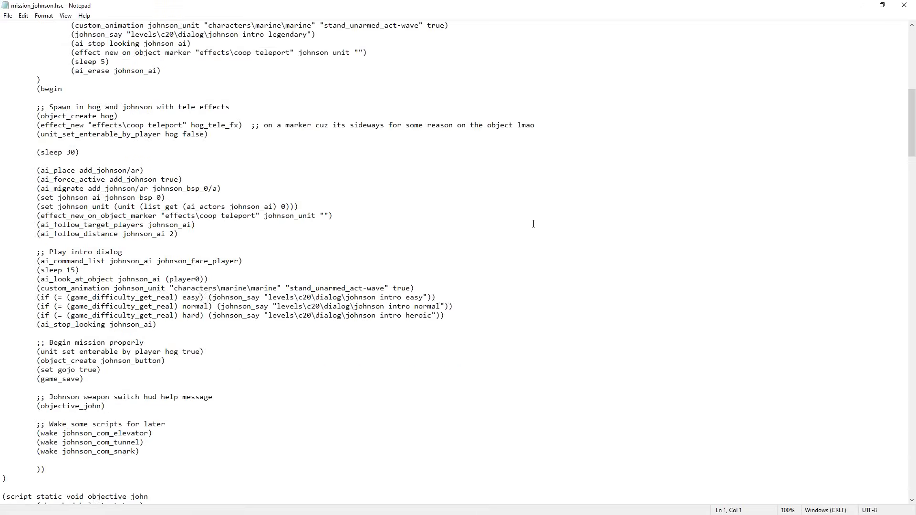
pyautogui.scroll(3, 536, 242)
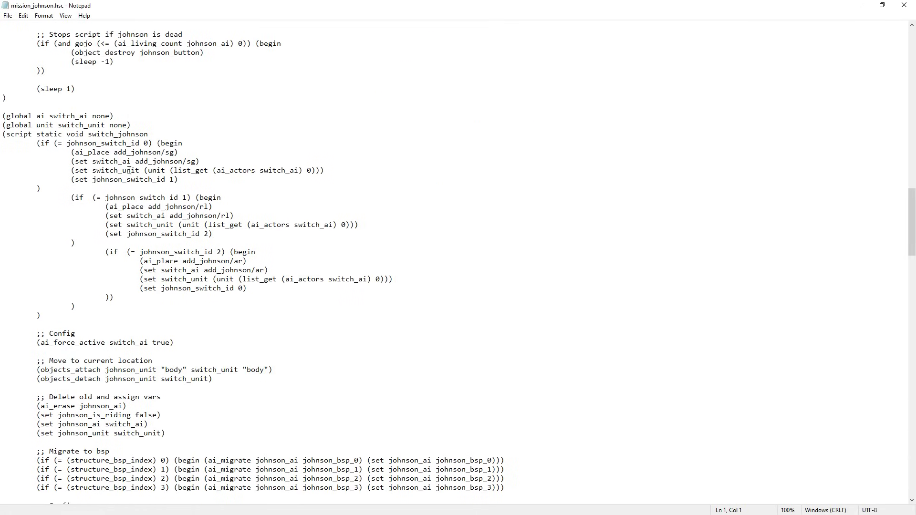
pyautogui.scroll(-20, 311, 202)
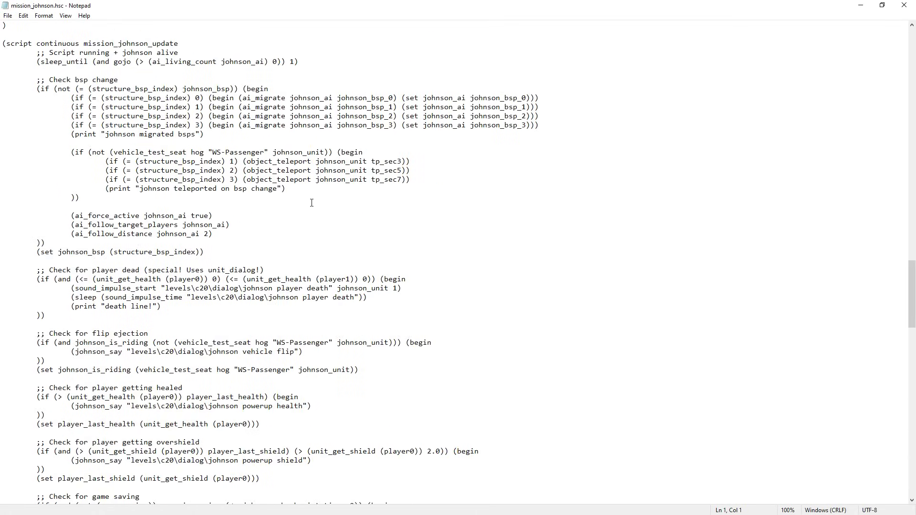
# Examine the BSP change check in the mission_johnson_update script, including its ai_migrate and object_teleport lines.
pyautogui.scroll(8, 183, 135)
pyautogui.doubleClick(145, 71)
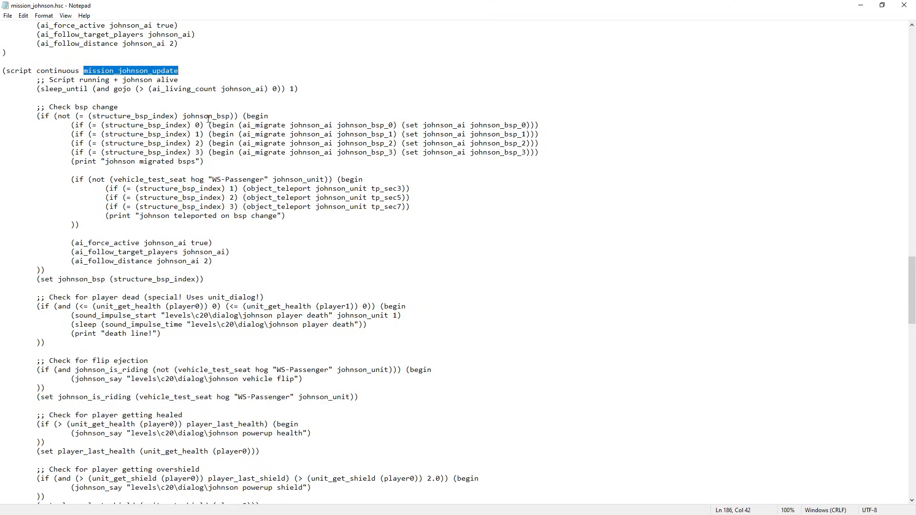
pyautogui.scroll(-8, 486, 226)
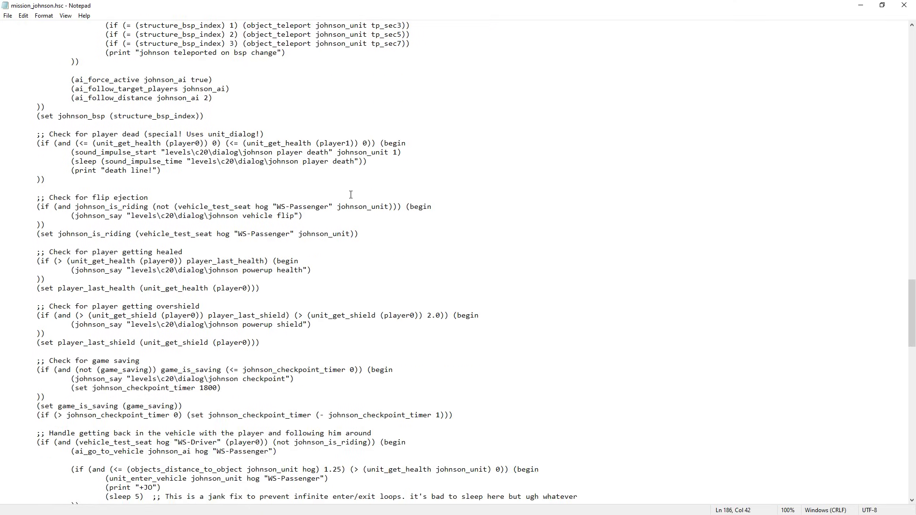
pyautogui.scroll(7, 375, 160)
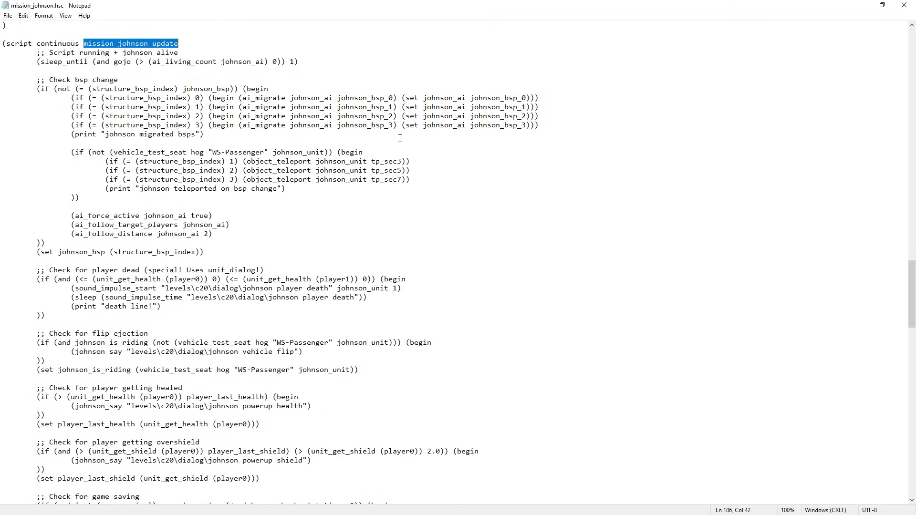
pyautogui.click(359, 198)
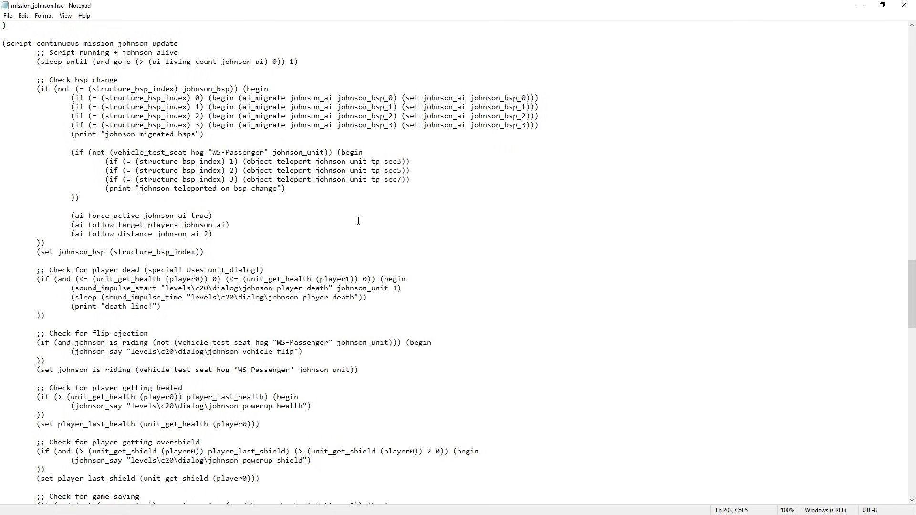
pyautogui.scroll(-3, 358, 221)
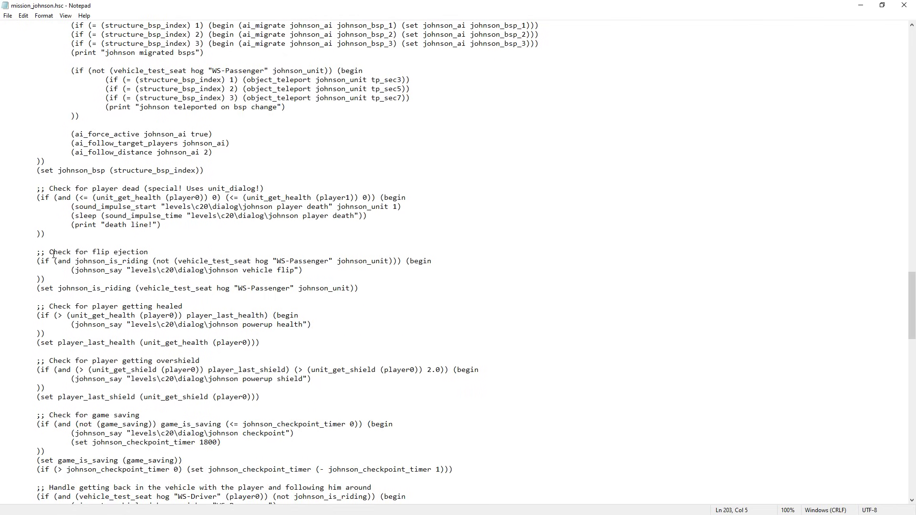
# Read the mission_johnson_update checks for player death, flip ejection and healing, and scroll to the end of the script.
pyautogui.moveTo(54, 256); pyautogui.dragTo(158, 251)
pyautogui.moveTo(58, 190); pyautogui.dragTo(298, 190)
pyautogui.scroll(-1, 171, 225)
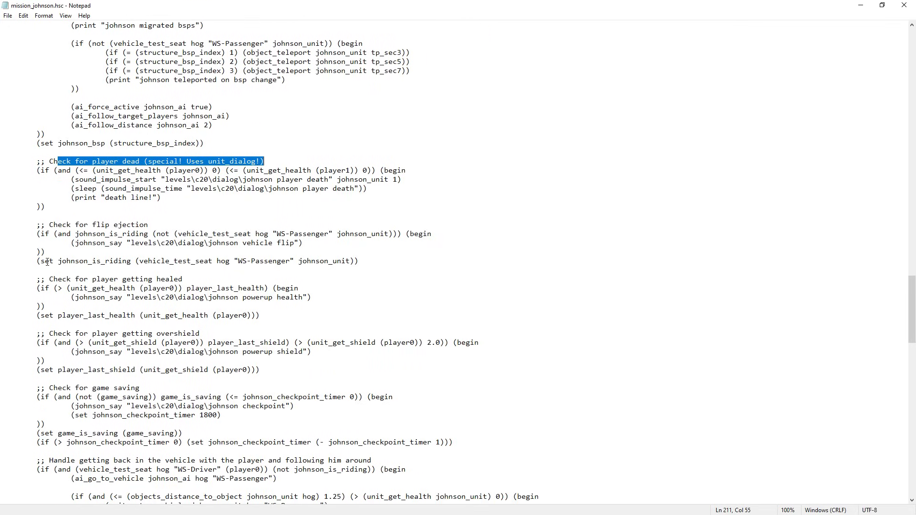
pyautogui.click(157, 298)
pyautogui.scroll(-2, 154, 305)
pyautogui.moveTo(67, 226)
pyautogui.mouseDown()
pyautogui.moveTo(4, 225)
pyautogui.moveTo(196, 228)
pyautogui.mouseUp()
pyautogui.scroll(-2, 196, 227)
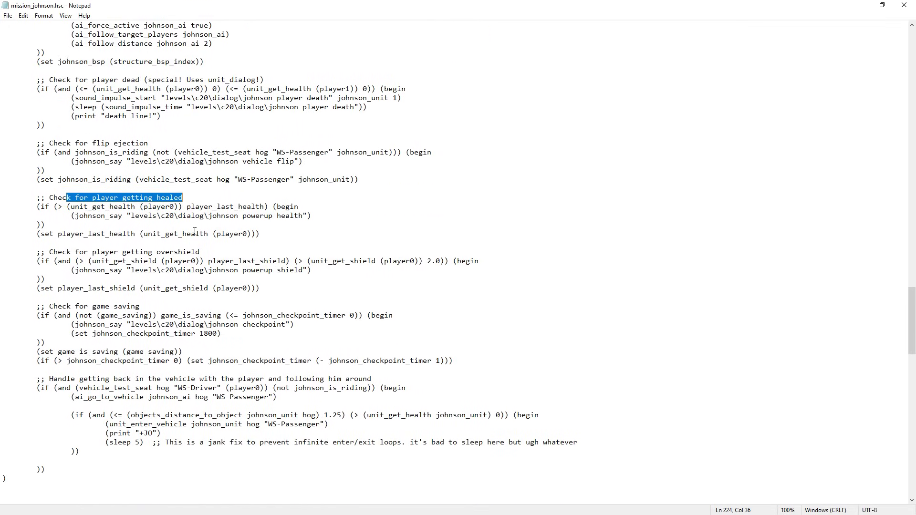
# Read the mission_johnson_update checks for the player getting overshield and for game saving.
pyautogui.moveTo(90, 224); pyautogui.dragTo(130, 224)
pyautogui.scroll(-1, 119, 246)
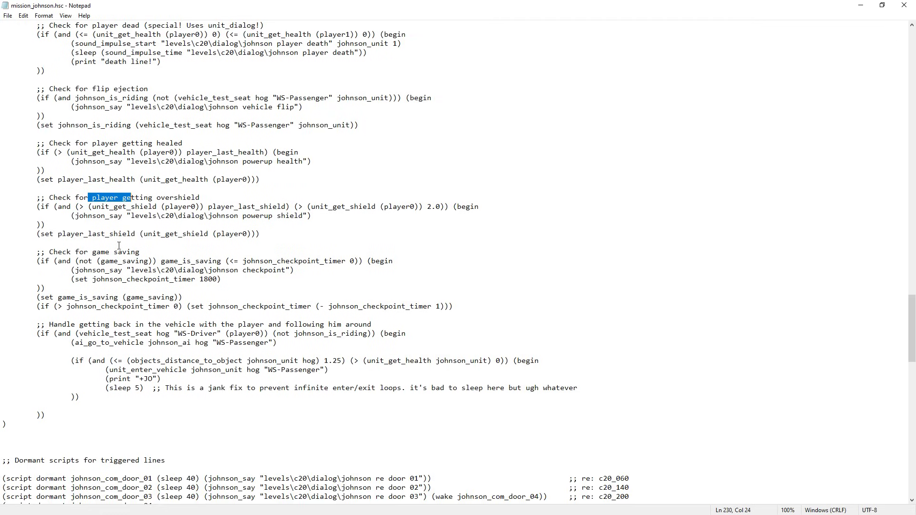
pyautogui.moveTo(90, 253); pyautogui.dragTo(150, 251)
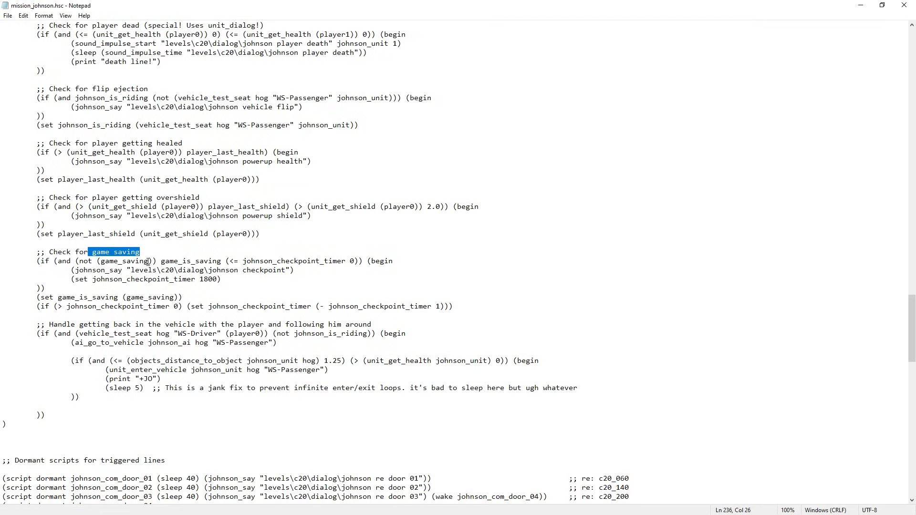
pyautogui.scroll(-1, 85, 320)
pyautogui.scroll(6, 184, 359)
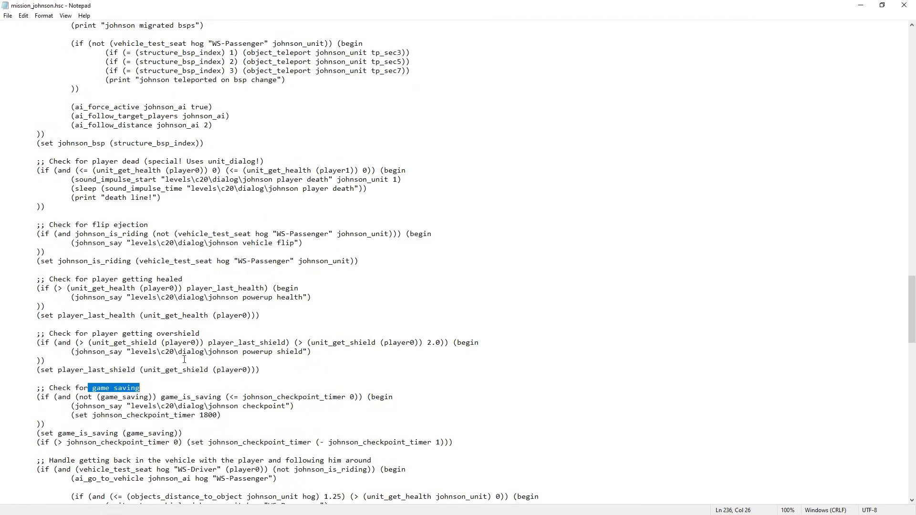
# Review mission_johnson.hsc again, from the global variables at its start to the BSP change check in mission_johnson_update.
pyautogui.click(497, 261)
pyautogui.scroll(7, 504, 266)
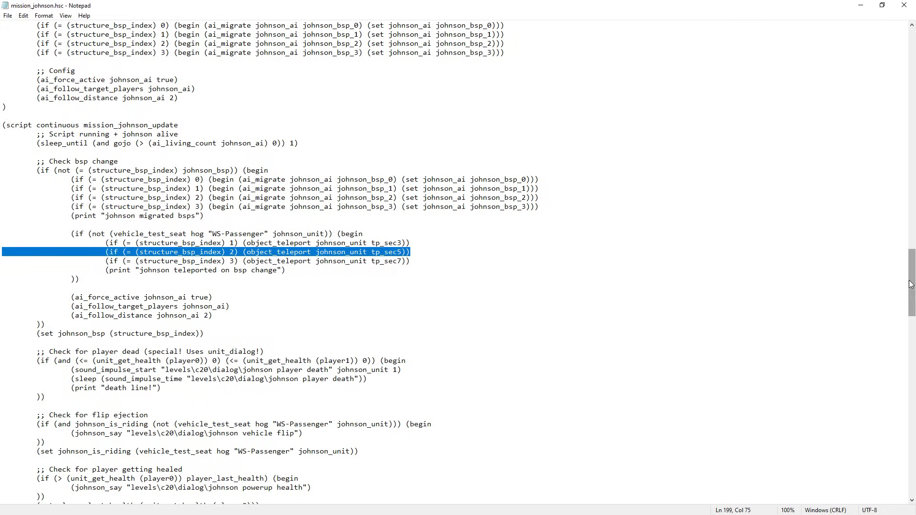
pyautogui.moveTo(912, 282); pyautogui.dragTo(892, 28)
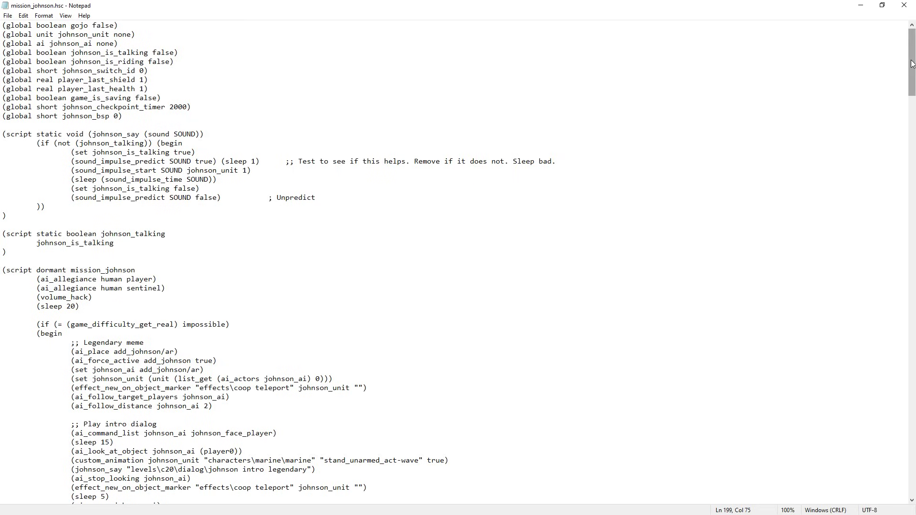
pyautogui.moveTo(912, 62)
pyautogui.mouseDown()
pyautogui.moveTo(865, 478)
pyautogui.moveTo(868, 395)
pyautogui.moveTo(864, 458)
pyautogui.moveTo(864, 438)
pyautogui.moveTo(882, 427)
pyautogui.moveTo(878, 441)
pyautogui.moveTo(880, 311)
pyautogui.mouseUp()
pyautogui.click(528, 252)
pyautogui.scroll(4, 415, 249)
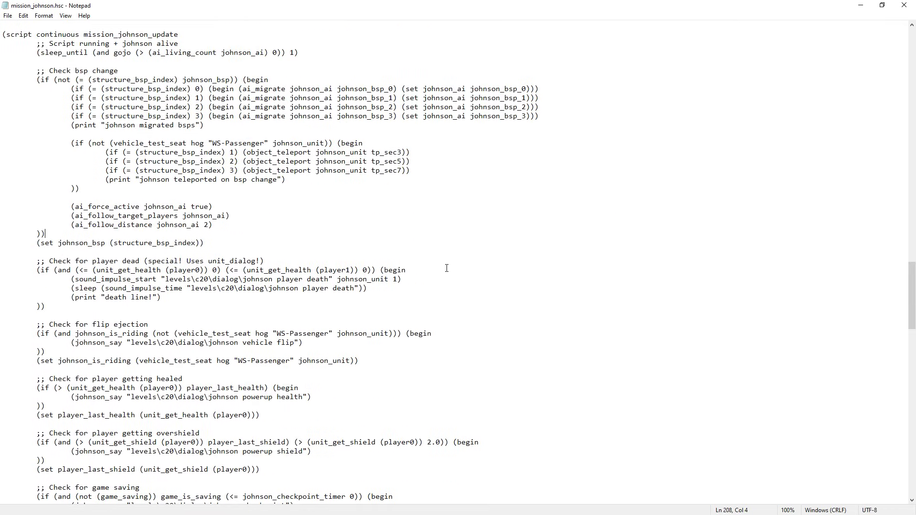
pyautogui.scroll(3, 449, 258)
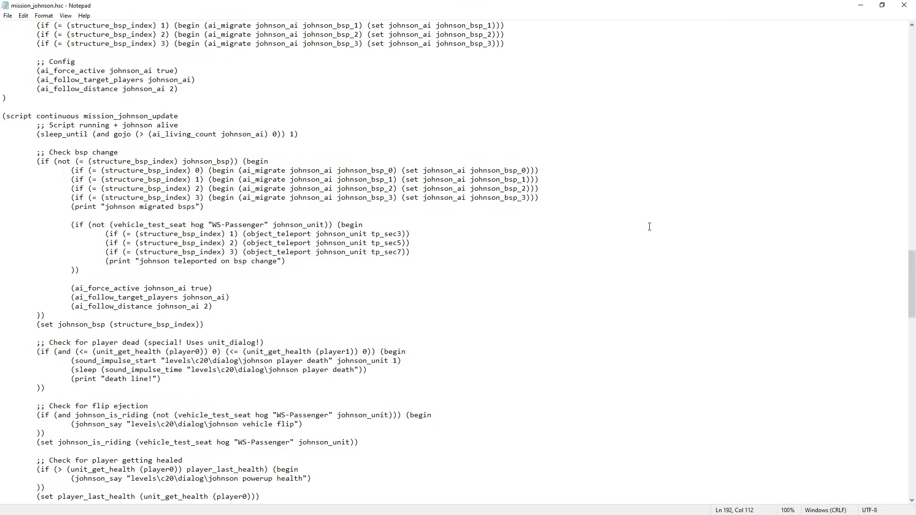
# Switch from the script to Sapien and fly the camera along the dark c20 corridor to examine the level.
pyautogui.click(861, 5)
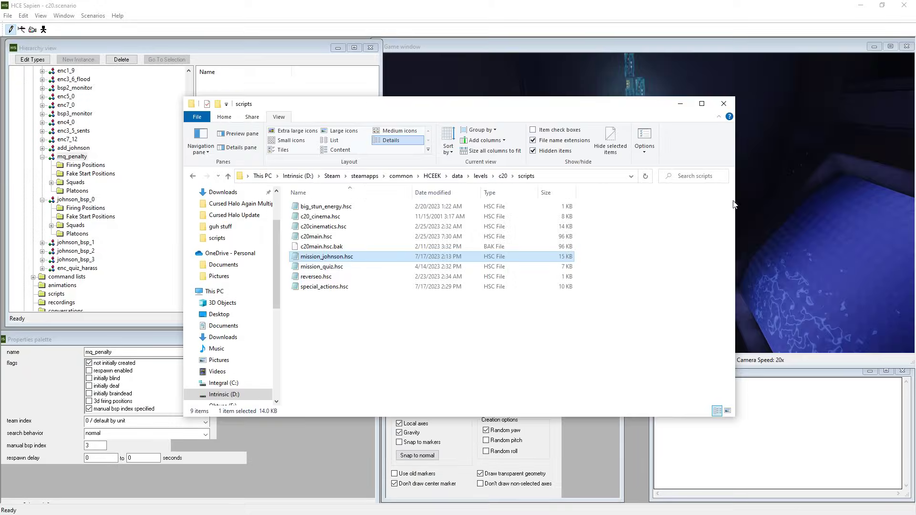
pyautogui.moveTo(689, 226); pyautogui.dragTo(738, 188, button='middle')
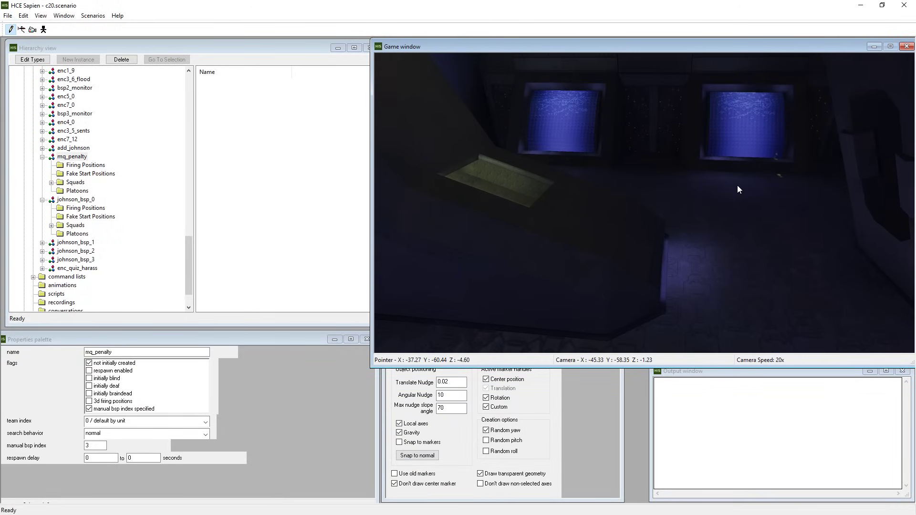
pyautogui.press('w')
pyautogui.moveTo(644, 203); pyautogui.dragTo(787, 193, button='middle')
pyautogui.press('s')
pyautogui.moveTo(596, 210); pyautogui.dragTo(673, 219, button='middle')
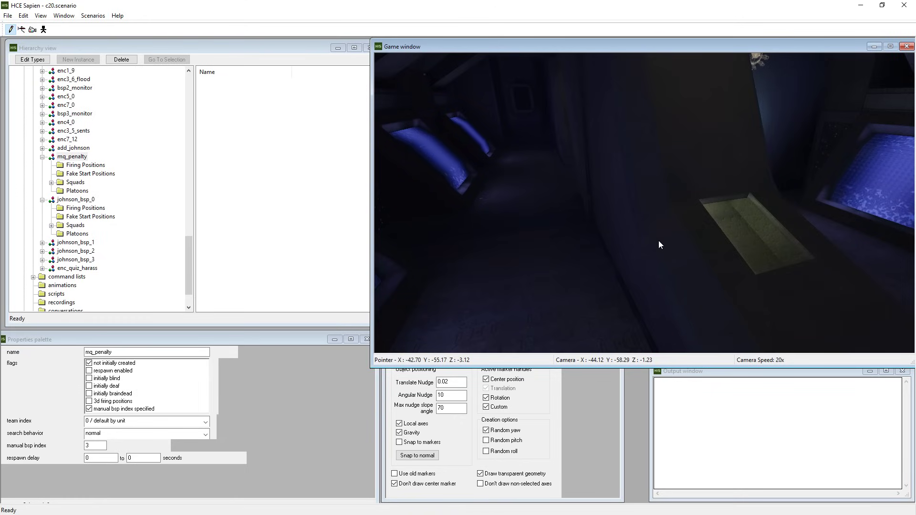
pyautogui.moveTo(539, 133); pyautogui.dragTo(638, 108, button='middle')
pyautogui.press('w')
pyautogui.press('w')
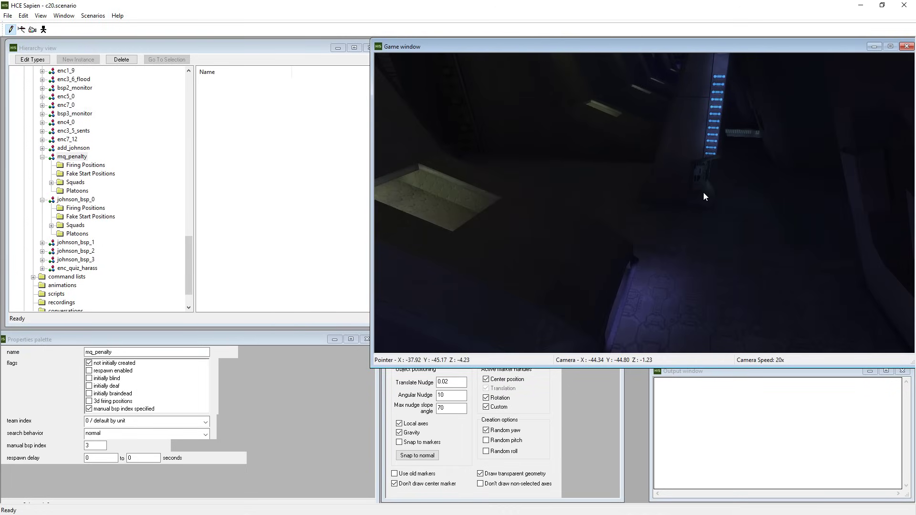
pyautogui.moveTo(743, 173); pyautogui.dragTo(743, 177, button='right')
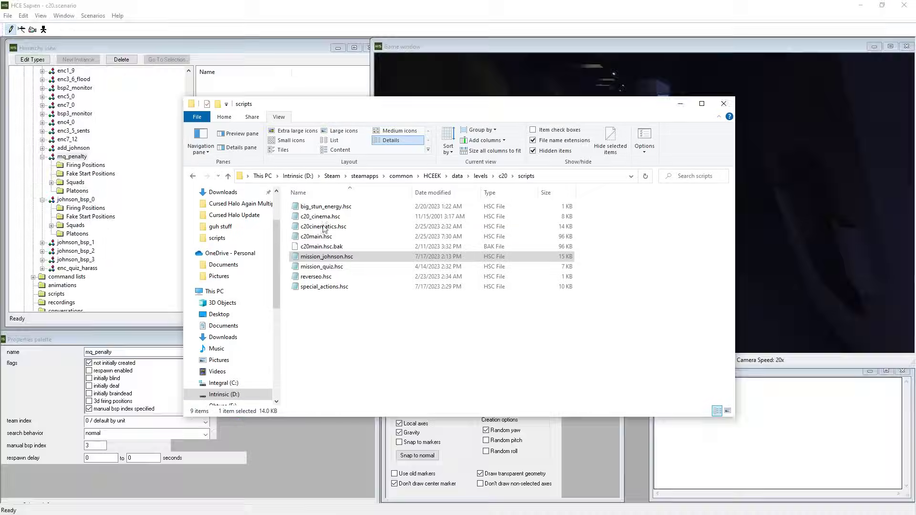
# Switch to File Explorer, look into the characters folder under HCEEK's data folder and return to data.
pyautogui.click(598, 379)
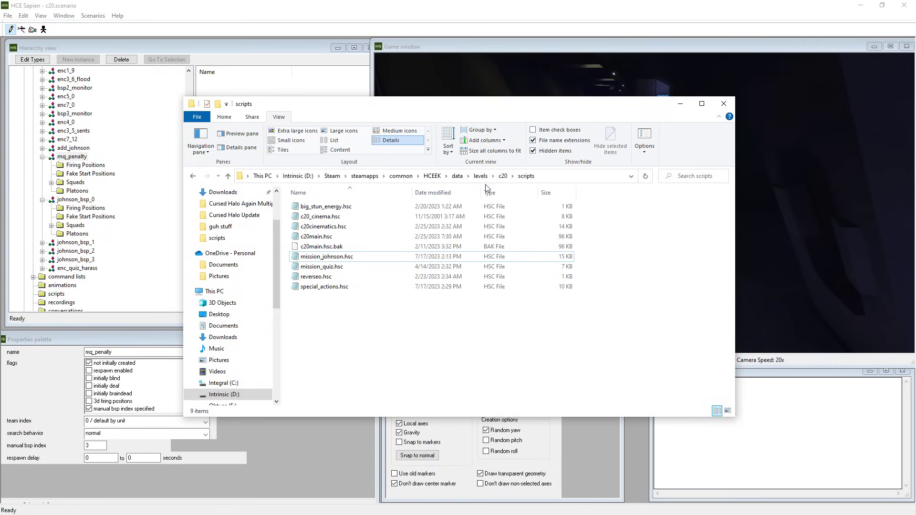
pyautogui.click(458, 176)
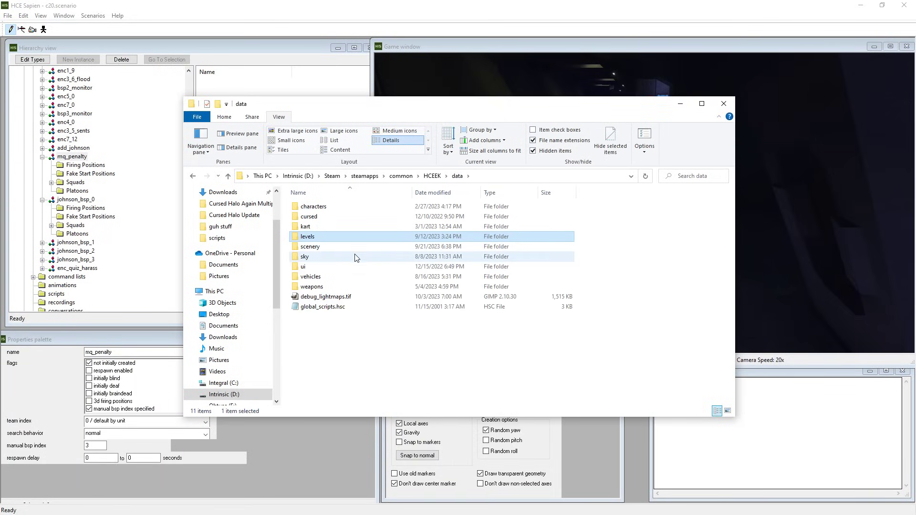
pyautogui.doubleClick(326, 209)
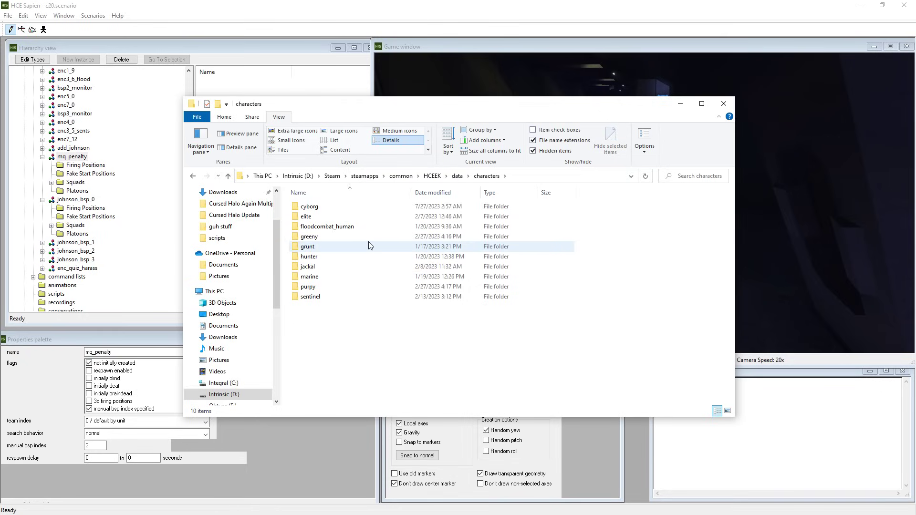
pyautogui.click(458, 176)
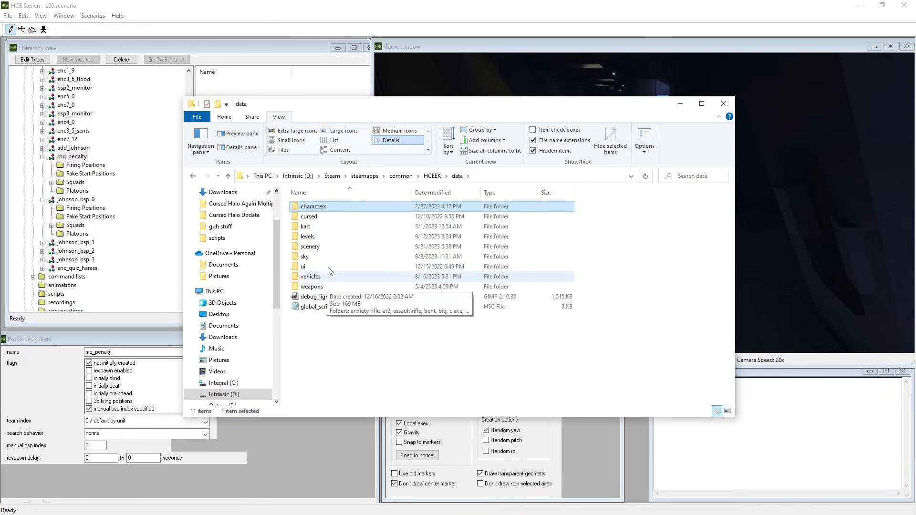
# Open the levels\c20\dialog folder and skim its johnson and math dialog line folders.
pyautogui.doubleClick(308, 237)
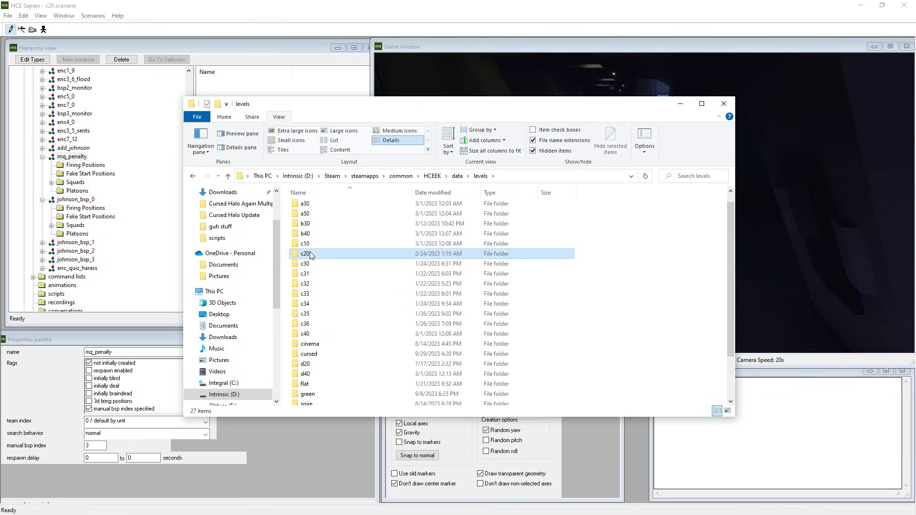
pyautogui.doubleClick(306, 254)
pyautogui.doubleClick(307, 247)
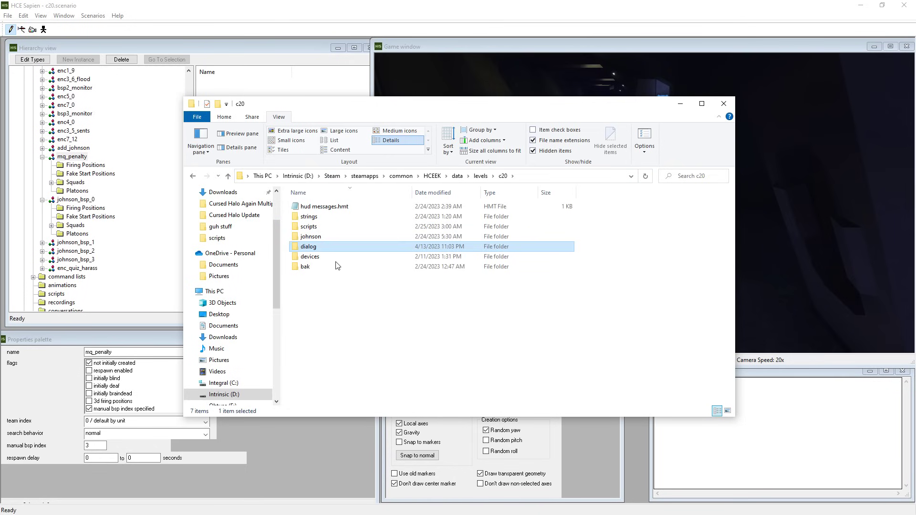
pyautogui.scroll(-7, 498, 320)
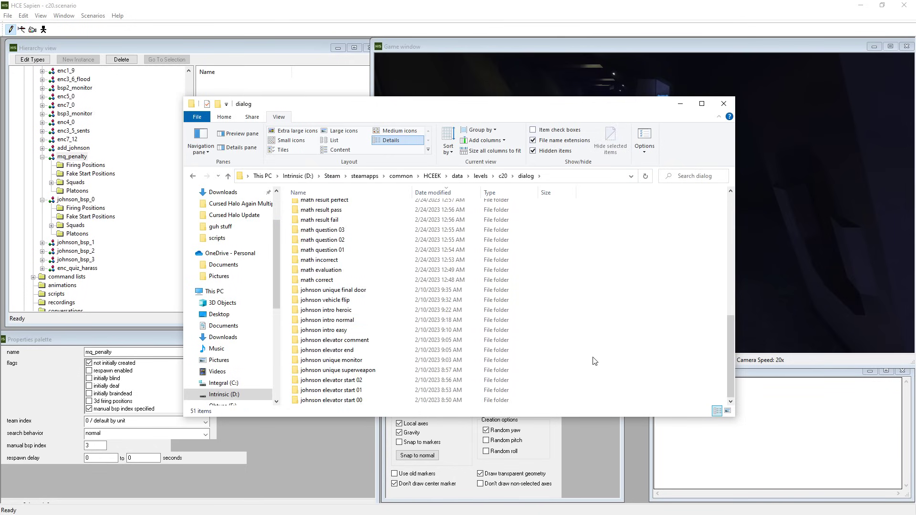
pyautogui.scroll(7, 519, 377)
pyautogui.scroll(-10, 341, 206)
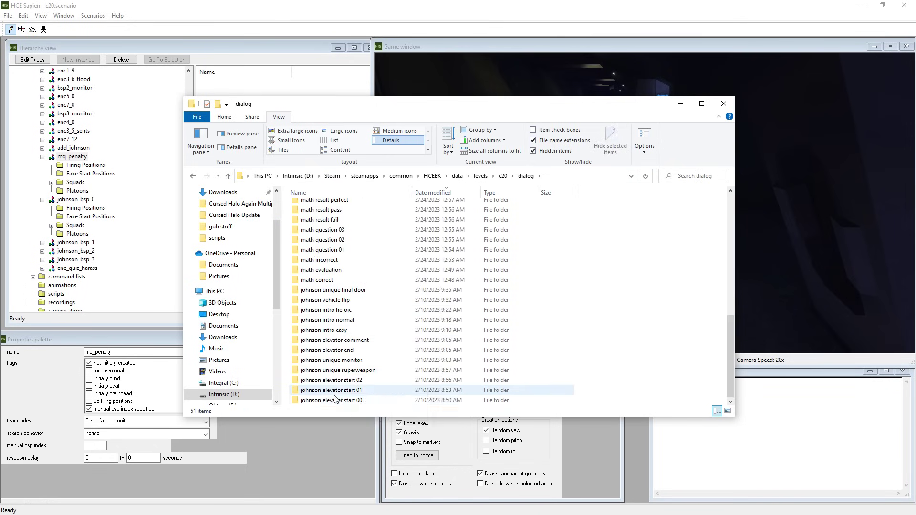
pyautogui.scroll(3, 340, 344)
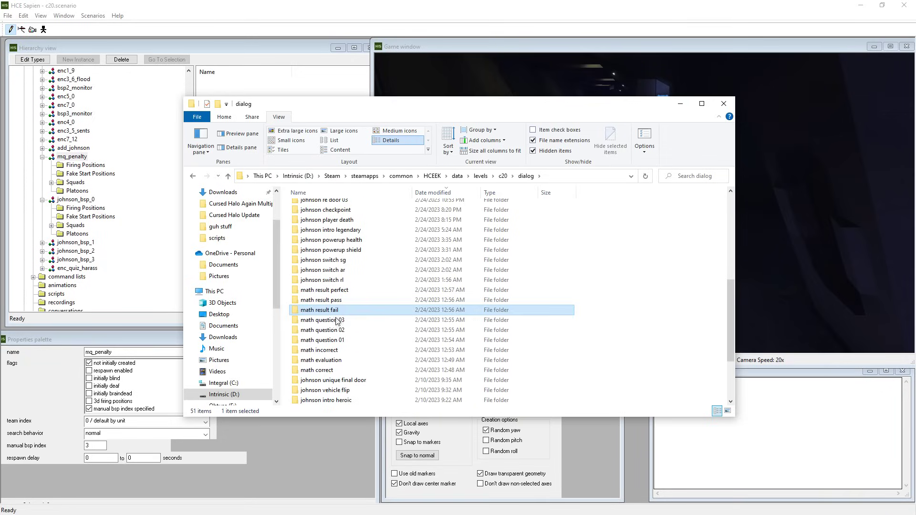
pyautogui.click(339, 331)
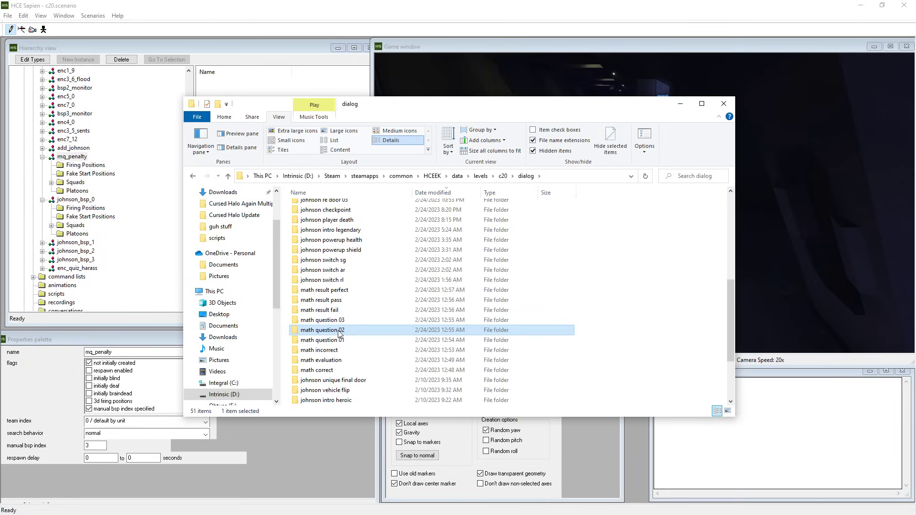
# Open the dialog folder inside the johnson folder of c20.
pyautogui.click(502, 177)
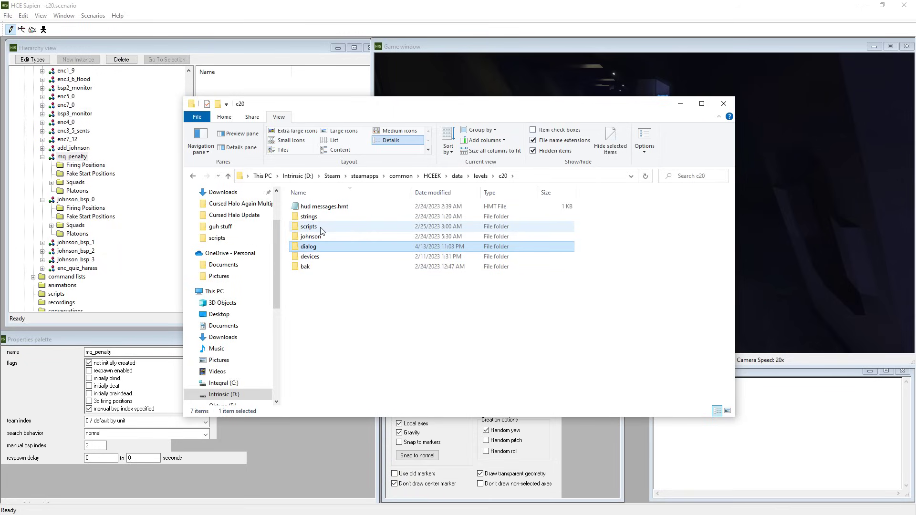
pyautogui.doubleClick(321, 230)
pyautogui.click(503, 176)
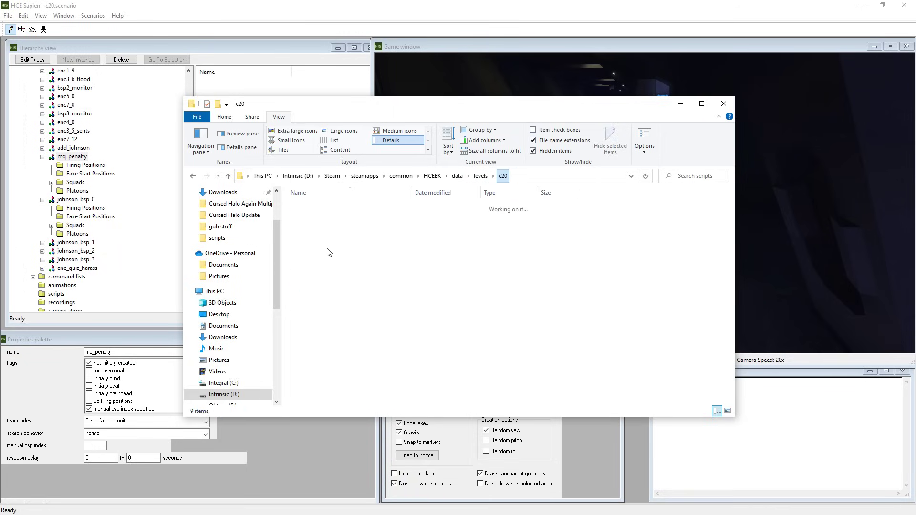
pyautogui.doubleClick(321, 227)
pyautogui.doubleClick(318, 208)
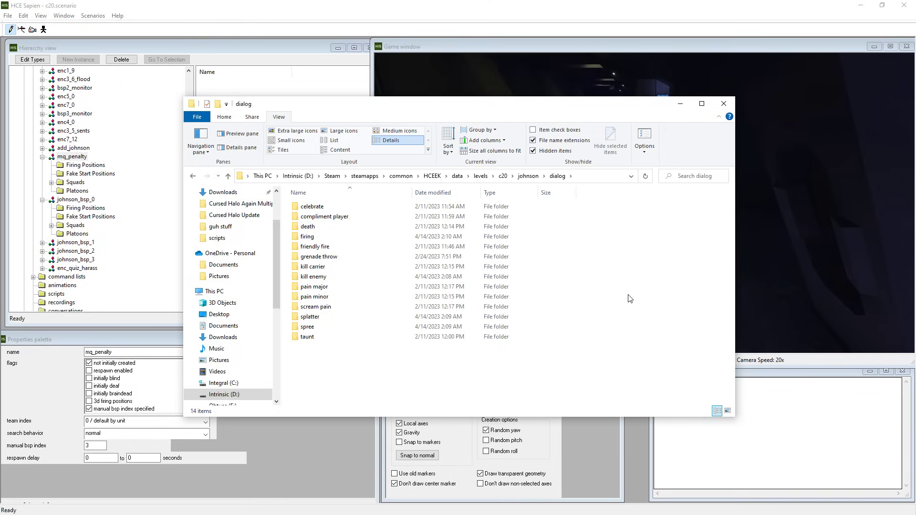
# Look through Johnson's voice clips in the pain major, celebrate, death and firing folders.
pyautogui.doubleClick(325, 287)
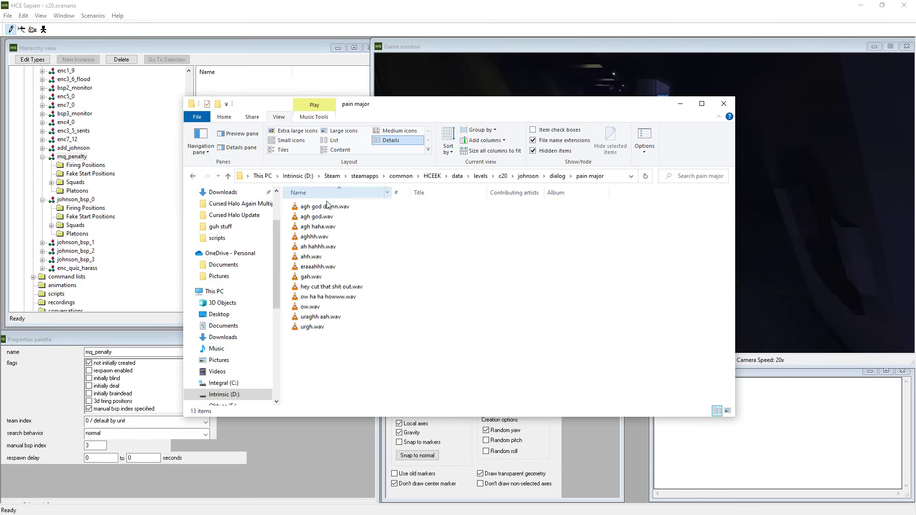
pyautogui.click(194, 176)
pyautogui.click(320, 210)
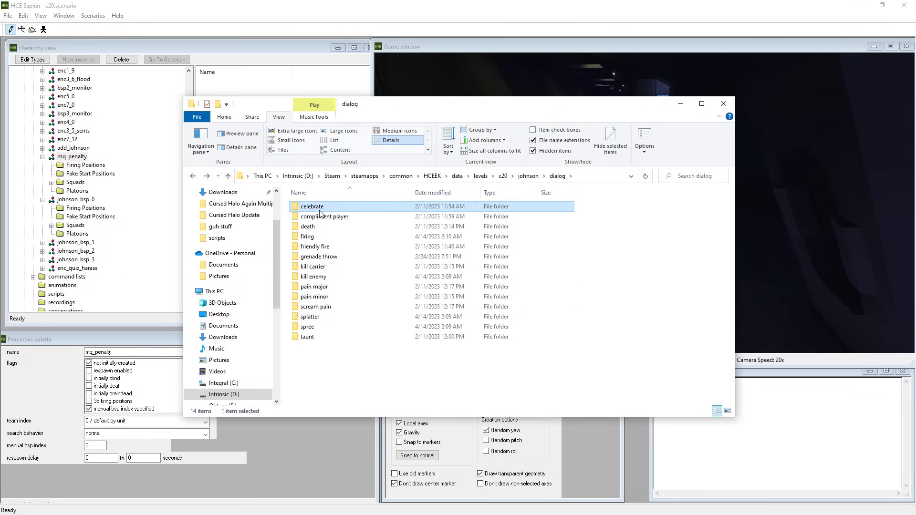
pyautogui.doubleClick(319, 210)
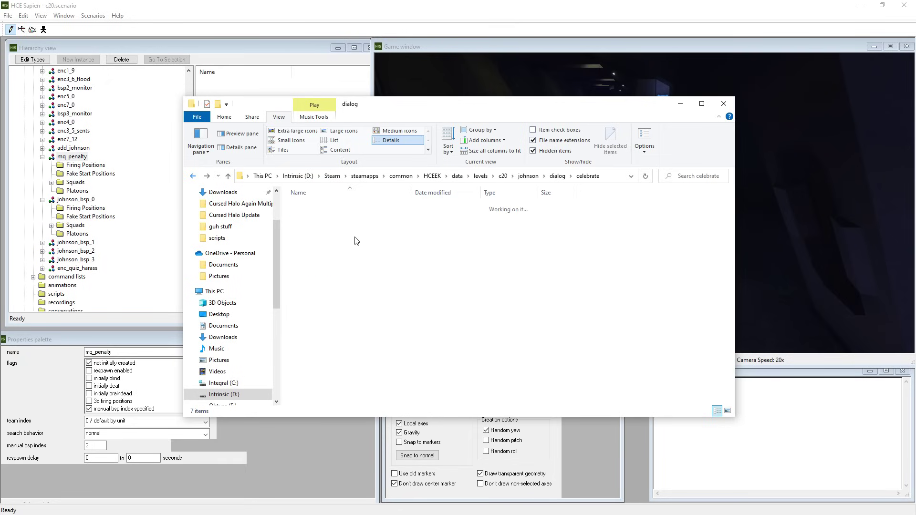
pyautogui.hotkey('alt', 'Left')
pyautogui.click(317, 224)
pyautogui.doubleClick(317, 225)
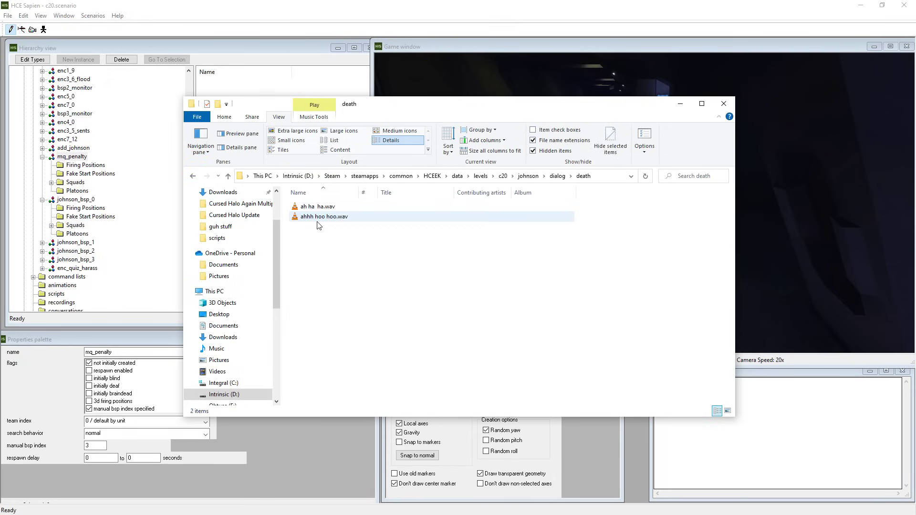
pyautogui.hotkey('alt', 'Left')
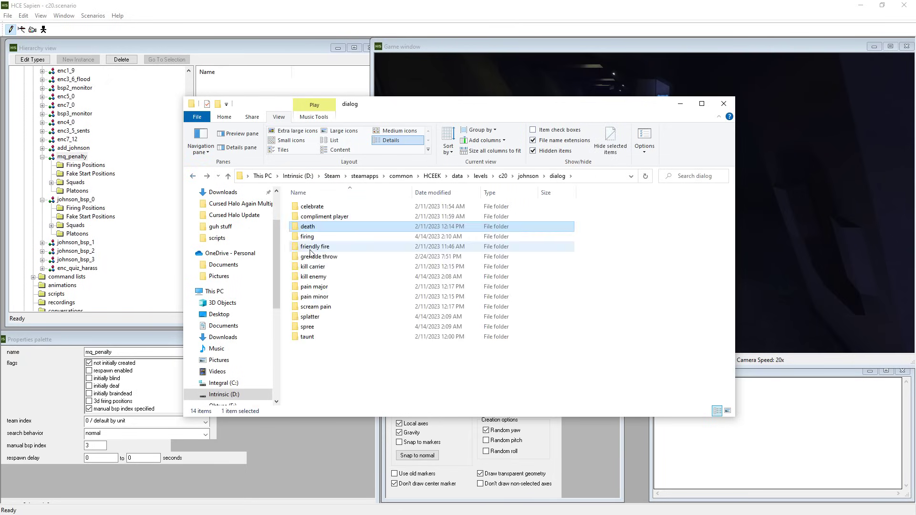
pyautogui.doubleClick(308, 236)
pyautogui.scroll(-1, 447, 284)
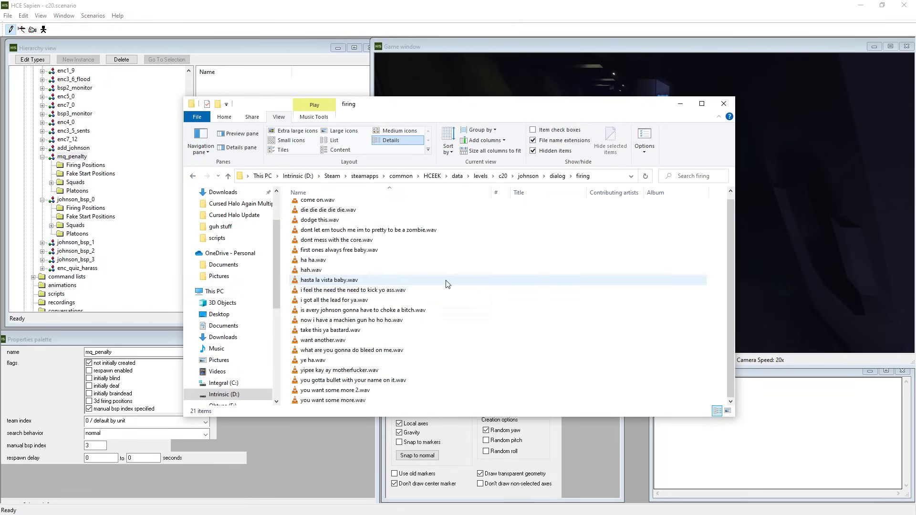
pyautogui.click(193, 176)
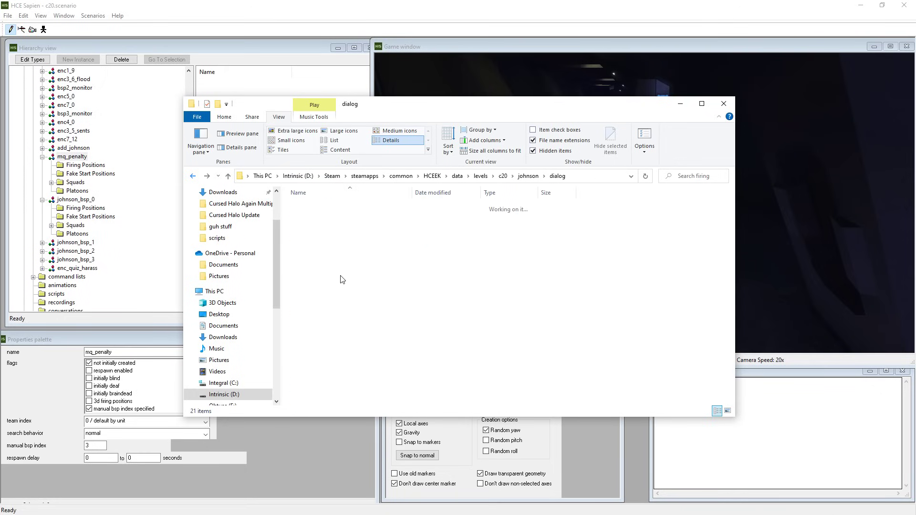
# Check the combined properties of all folders in Johnson's dialog folder to see the file count, and close them.
pyautogui.hotkey('ctrl', 'a')
pyautogui.rightClick(332, 283)
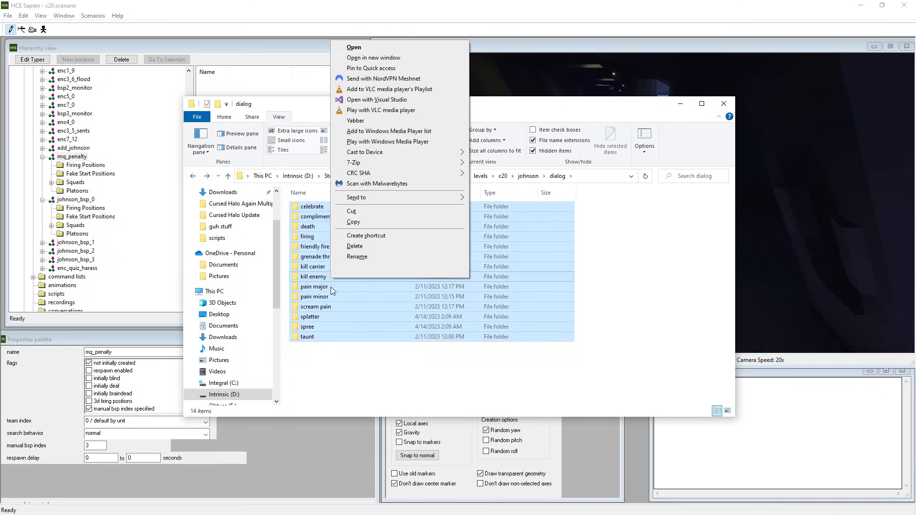
pyautogui.click(374, 271)
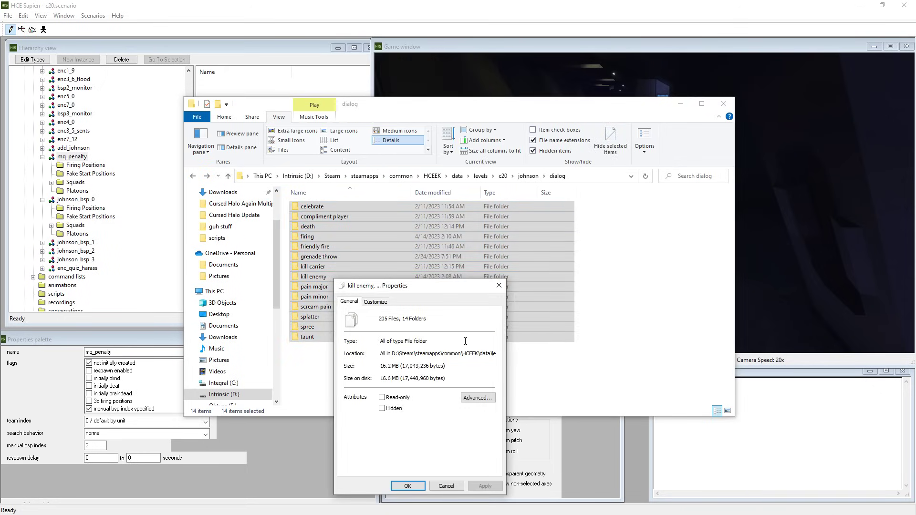
pyautogui.click(500, 285)
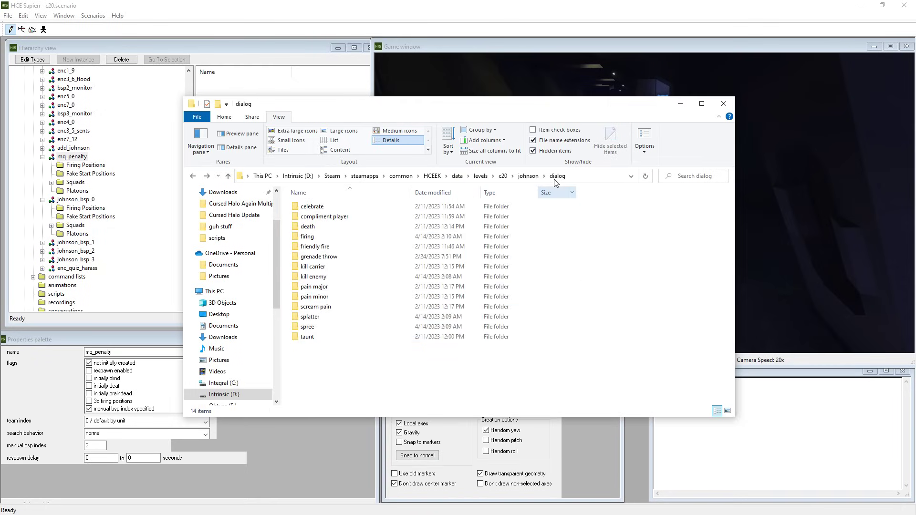
# Check the file and folder count in the properties of c20's dialog folder, and close them.
pyautogui.click(503, 176)
pyautogui.click(312, 237)
pyautogui.rightClick(311, 247)
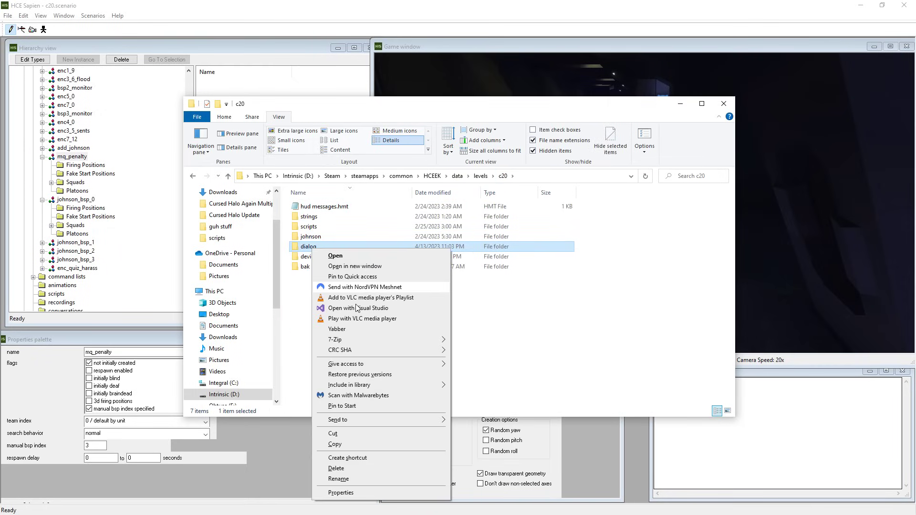
pyautogui.click(354, 493)
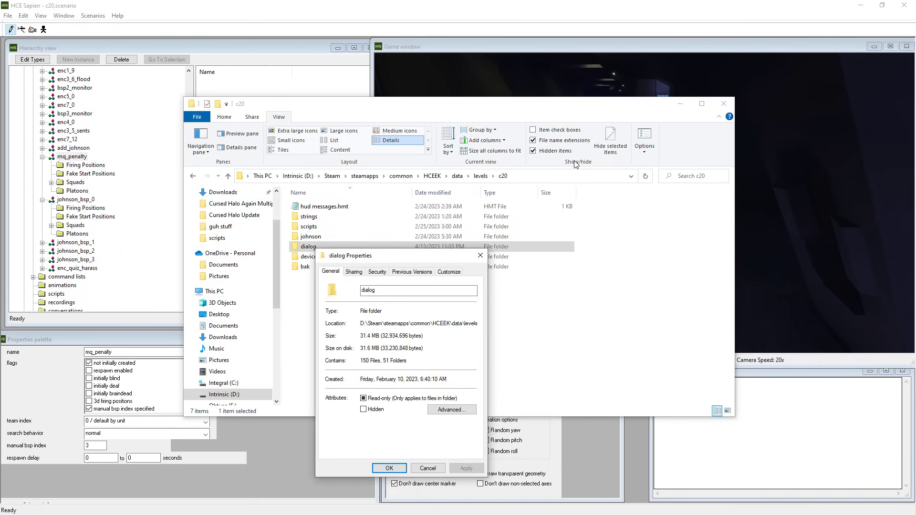
pyautogui.click(480, 256)
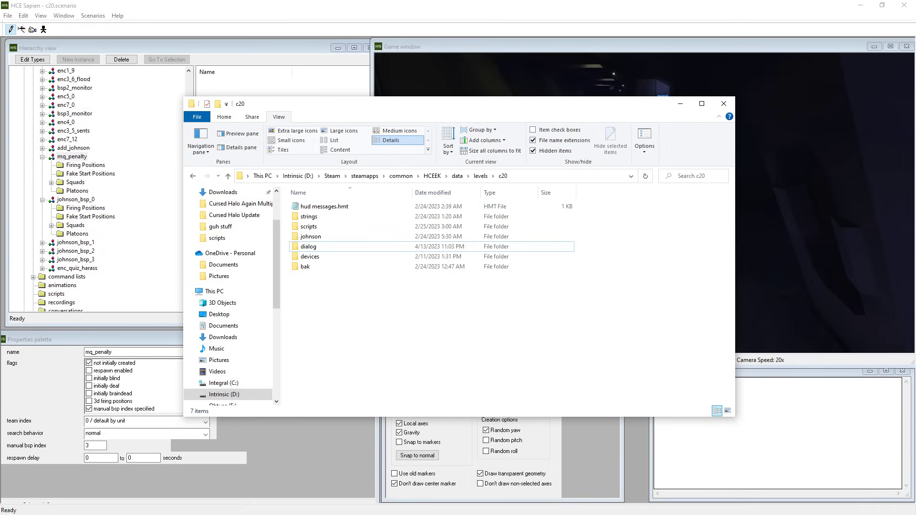
pyautogui.click(600, 4)
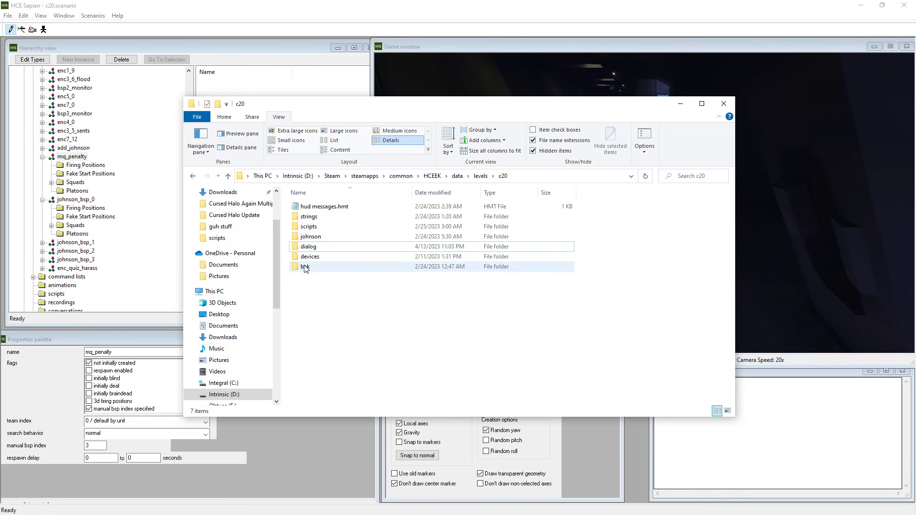
# Open special_actions.hsc from c20's scripts folder in a maximized window and examine the special_input_main script at its end.
pyautogui.doubleClick(340, 227)
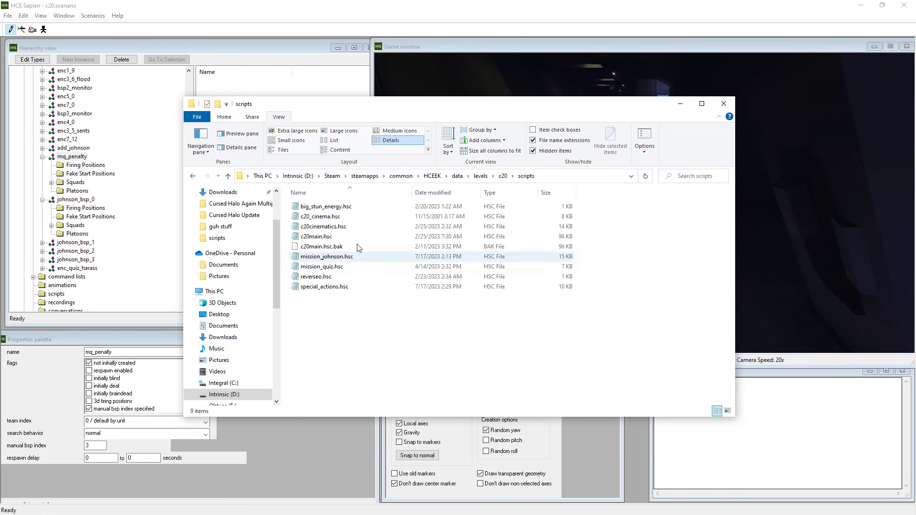
pyautogui.doubleClick(330, 286)
pyautogui.doubleClick(644, 57)
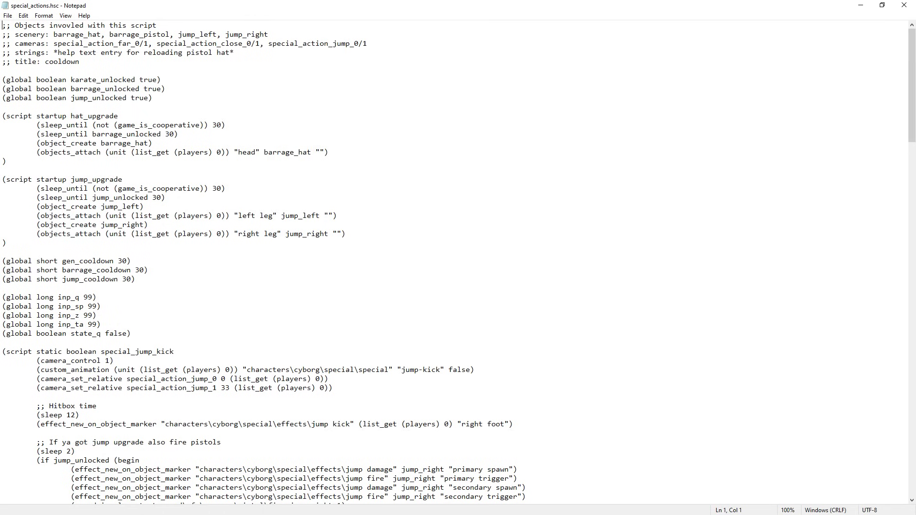
pyautogui.moveTo(912, 76); pyautogui.dragTo(860, 477)
pyautogui.moveTo(114, 143); pyautogui.dragTo(223, 460)
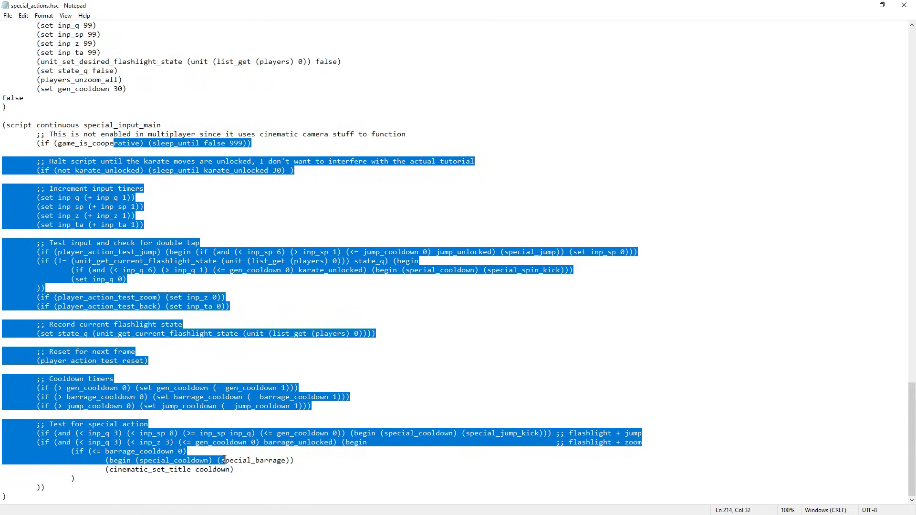
pyautogui.click(530, 377)
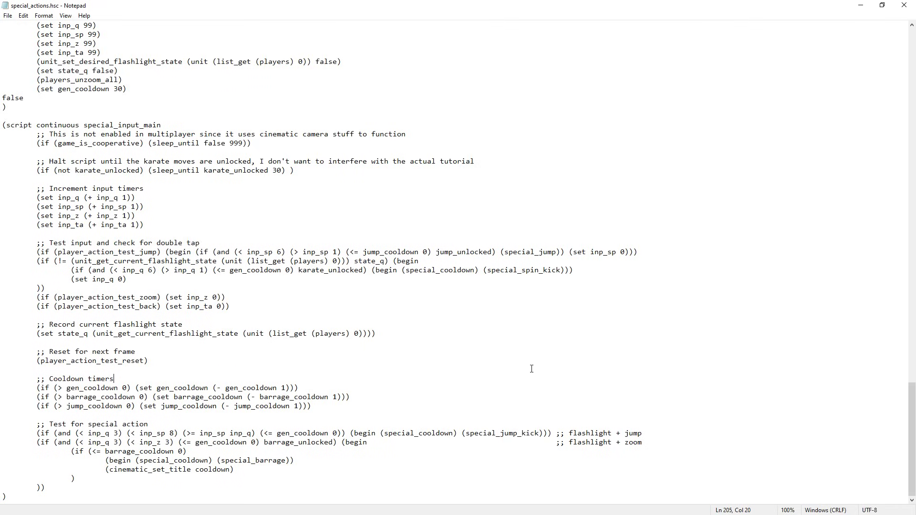
# Look through the special_jump_kick and special_spin_kick scripts in special_actions.hsc, and close the file.
pyautogui.scroll(20, 325, 278)
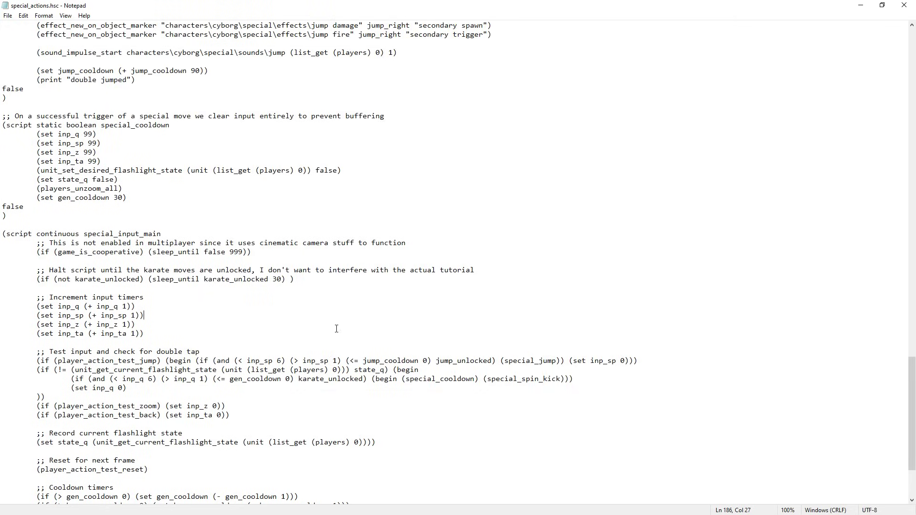
pyautogui.scroll(16, 377, 418)
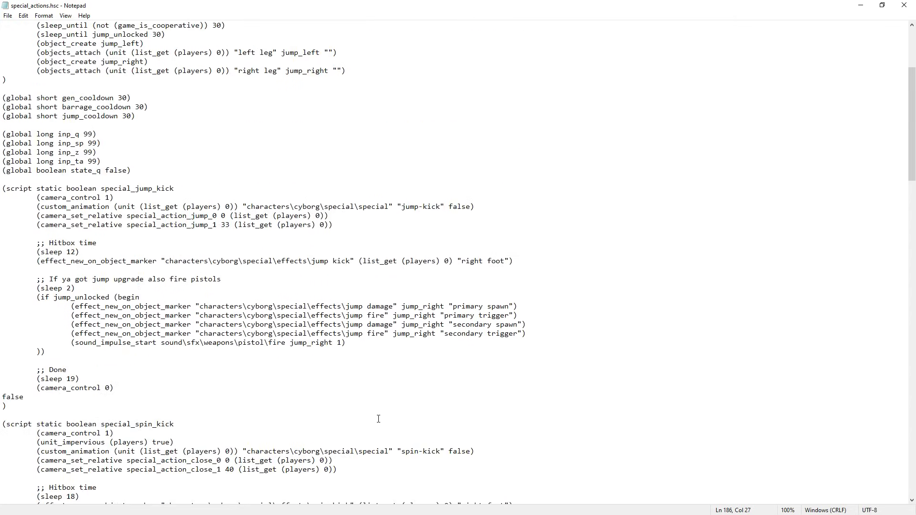
pyautogui.scroll(-7, 377, 418)
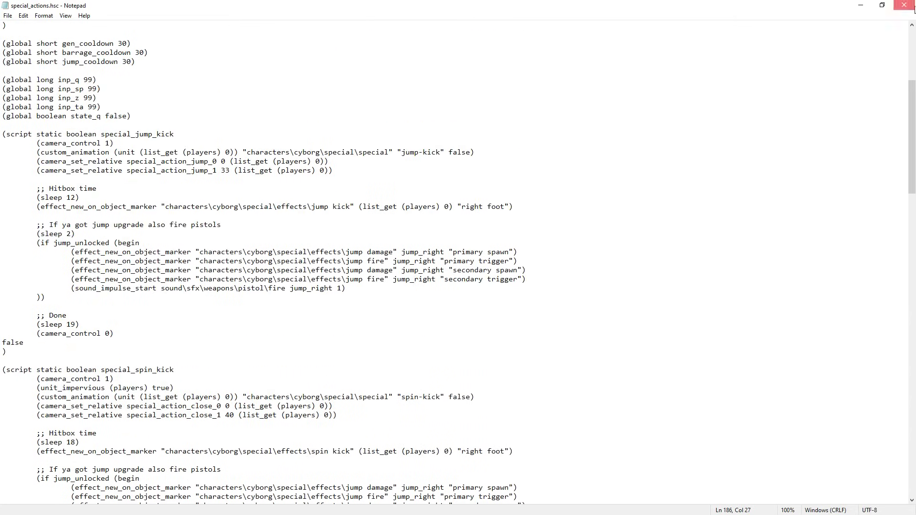
pyautogui.click(904, 5)
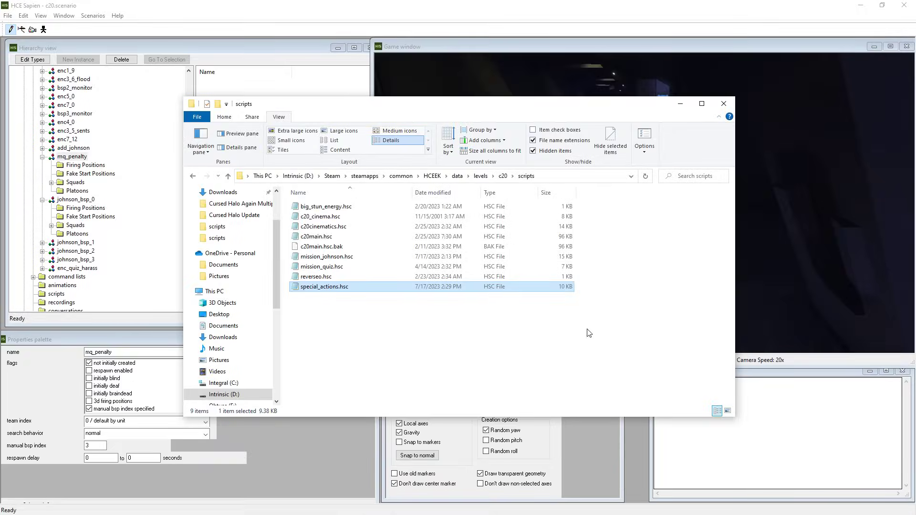
# Return to the c20 folder in File Explorer and reopen scripts to point out mission_quiz.hsc and mission_johnson.hsc.
pyautogui.click(788, 5)
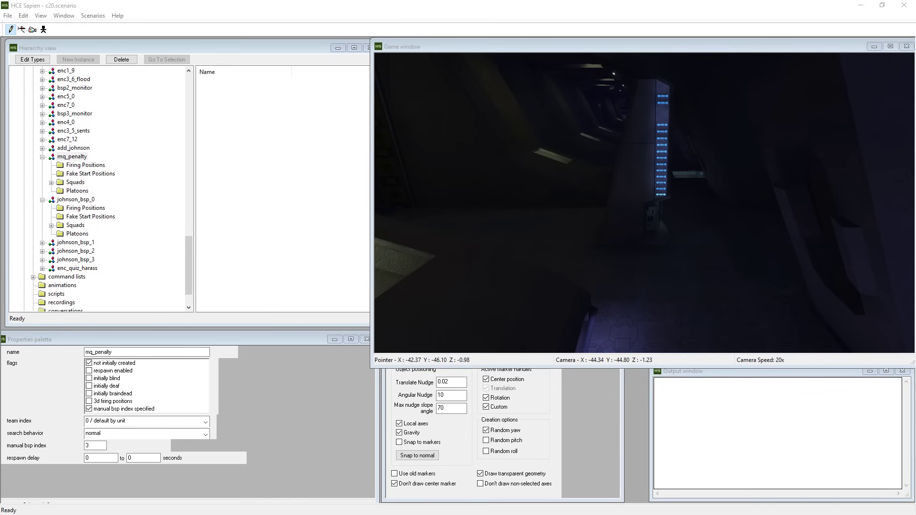
pyautogui.hotkey('alt', 'Tab')
pyautogui.click(504, 177)
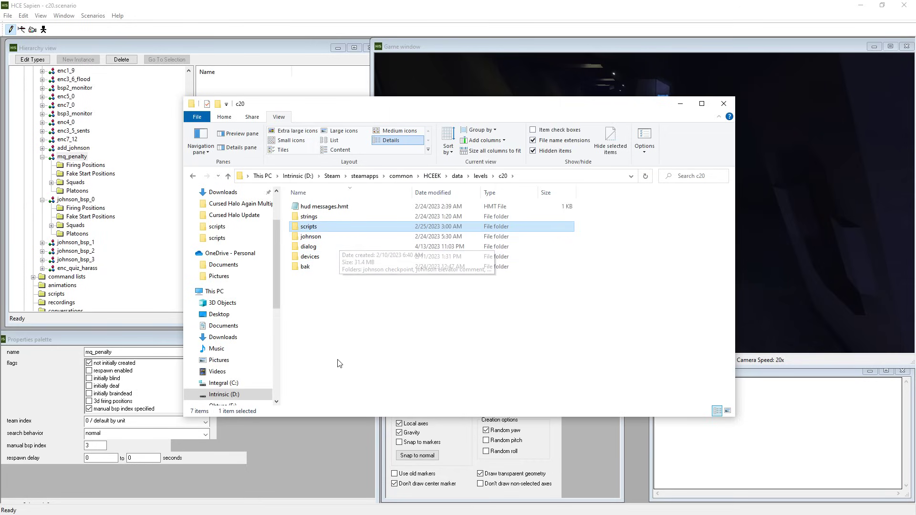
pyautogui.click(642, 255)
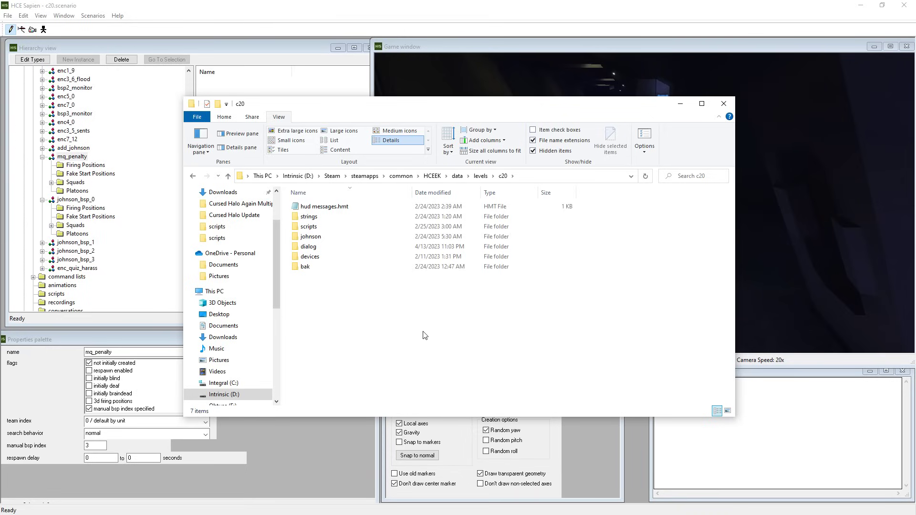
pyautogui.click(372, 231)
pyautogui.doubleClick(372, 231)
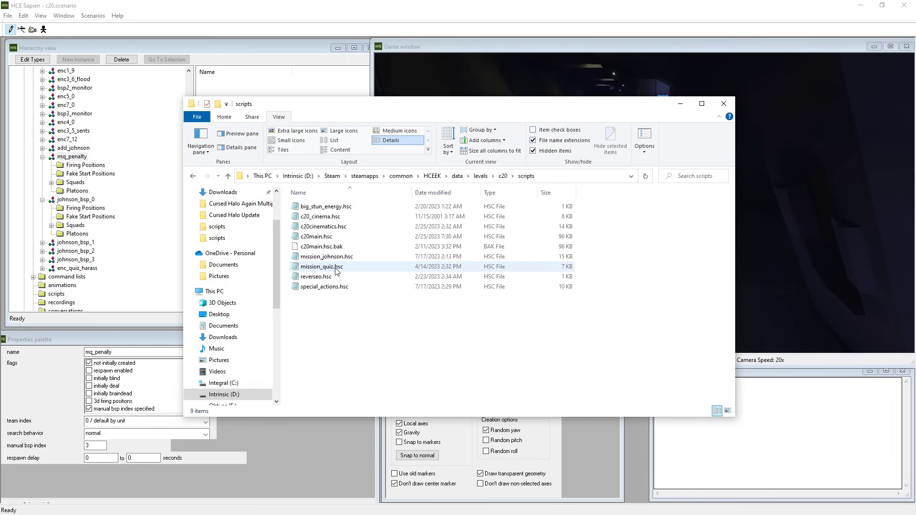
pyautogui.click(350, 270)
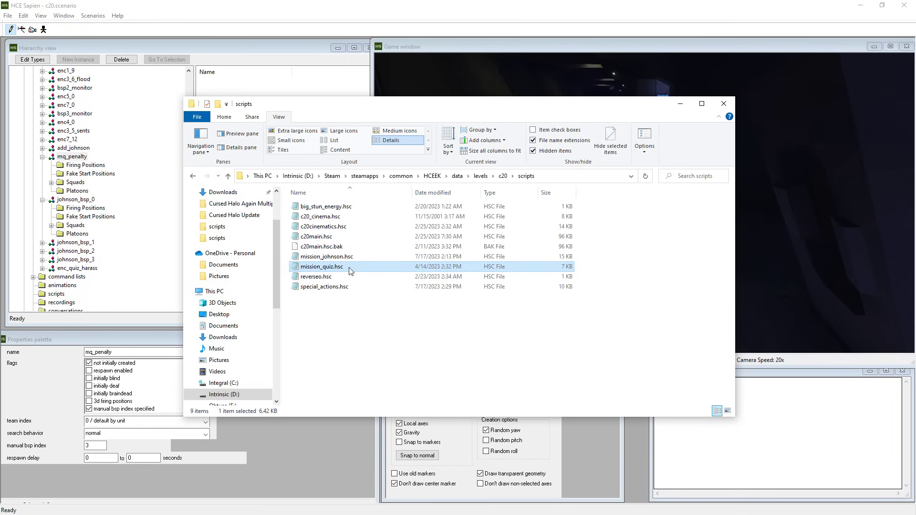
pyautogui.click(352, 258)
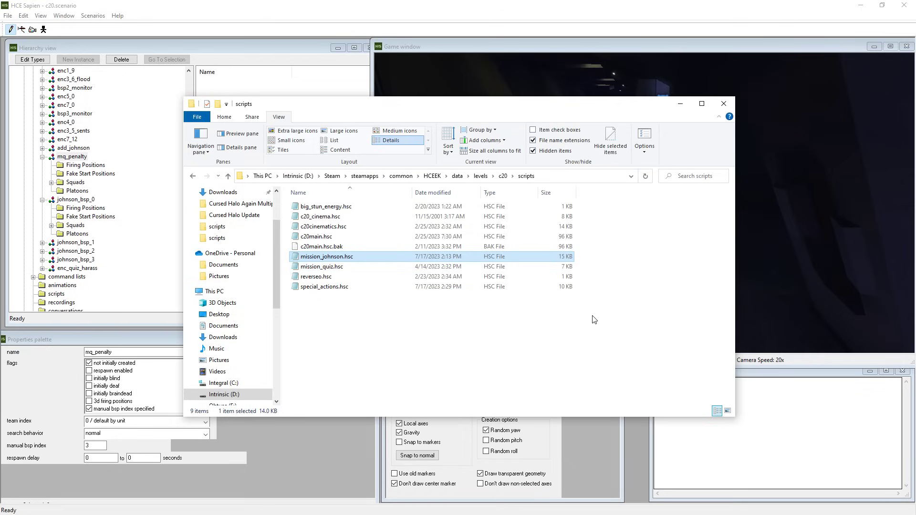
pyautogui.click(525, 384)
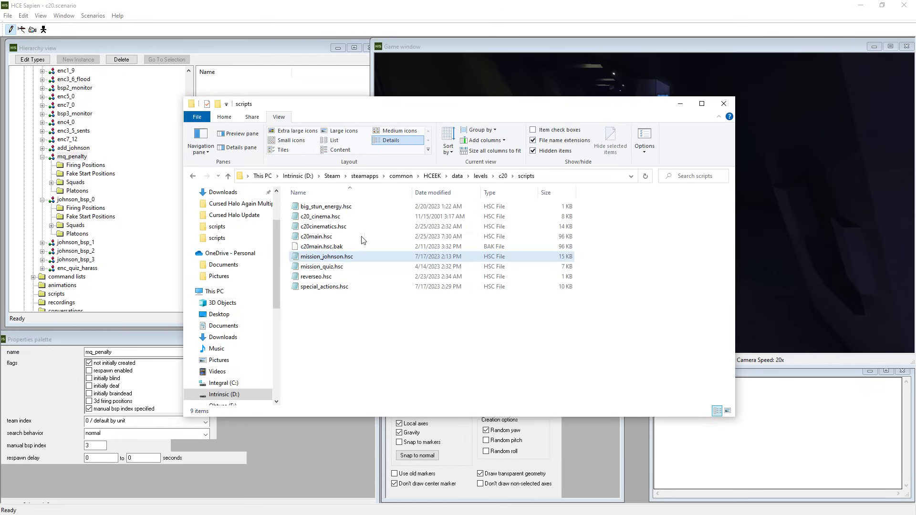
# Open main.hsc from the levels\zuh\scripts folder in a maximized window.
pyautogui.click(504, 178)
pyautogui.click(480, 176)
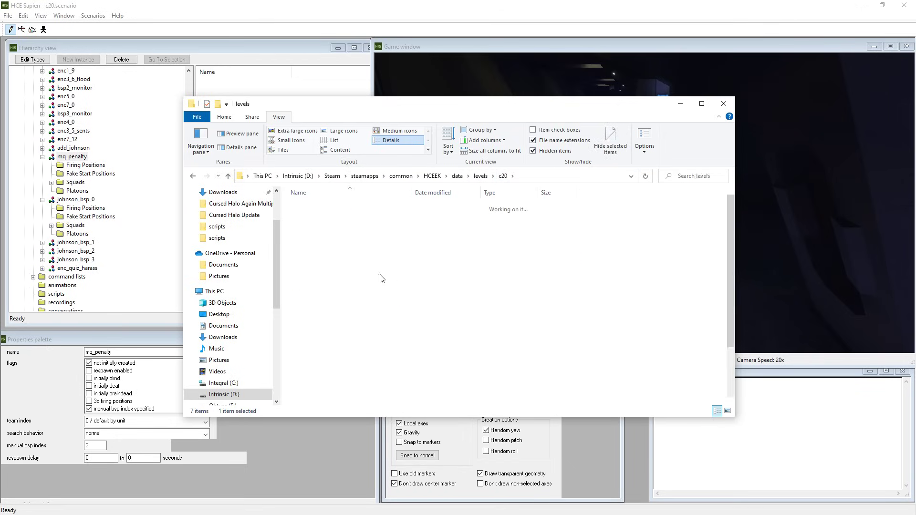
pyautogui.scroll(-2, 324, 372)
pyautogui.doubleClick(334, 380)
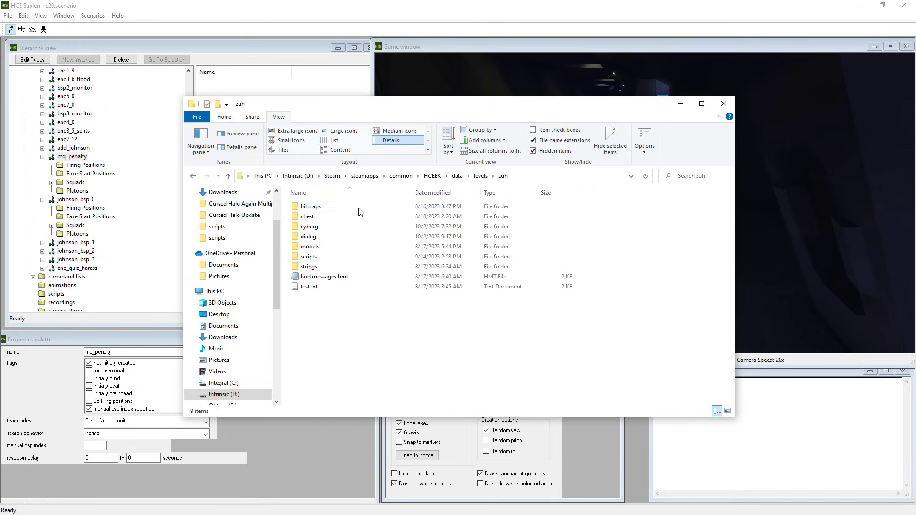
pyautogui.doubleClick(336, 258)
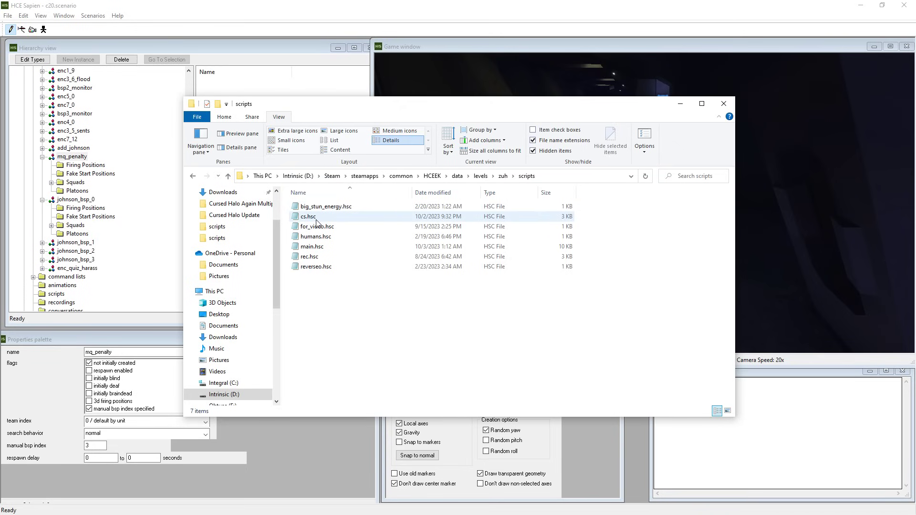
pyautogui.doubleClick(313, 246)
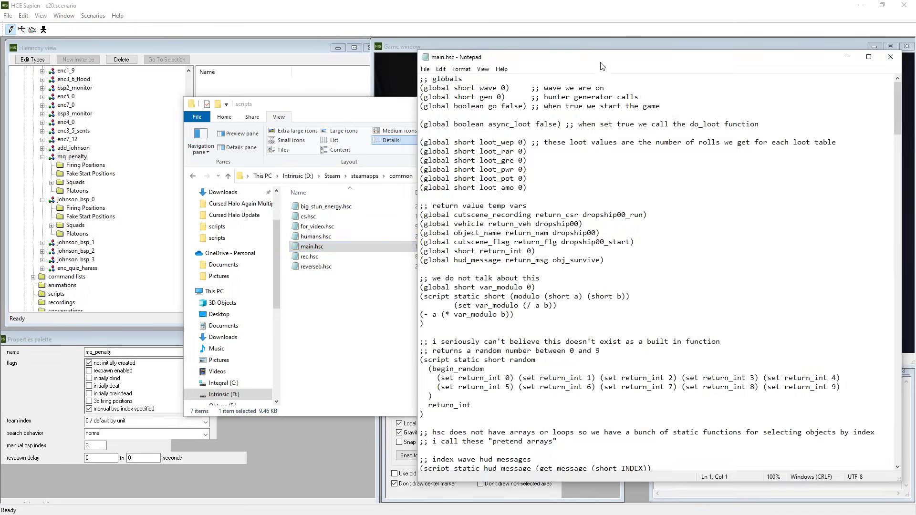
pyautogui.doubleClick(602, 65)
# Skim main.hsc down to the generate_loot script.
pyautogui.scroll(-20, 563, 167)
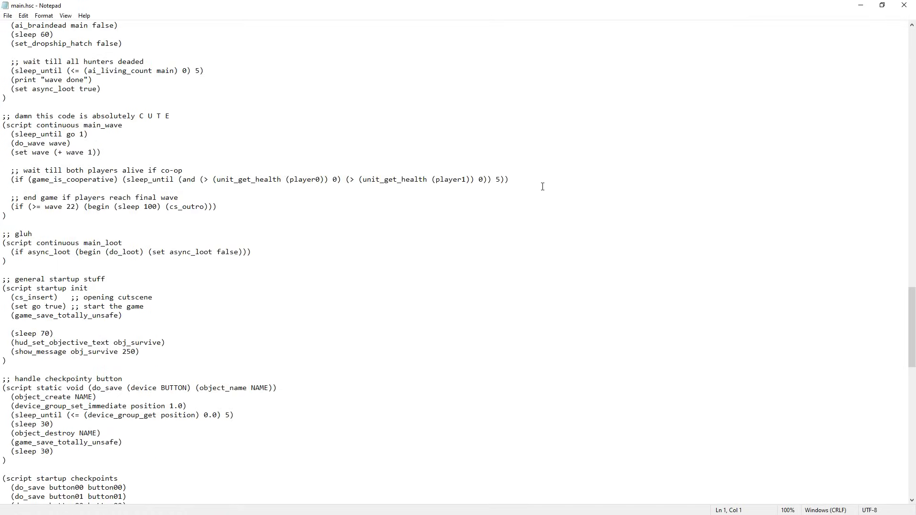
pyautogui.scroll(-17, 543, 188)
pyautogui.scroll(8, 542, 196)
pyautogui.scroll(-17, 536, 305)
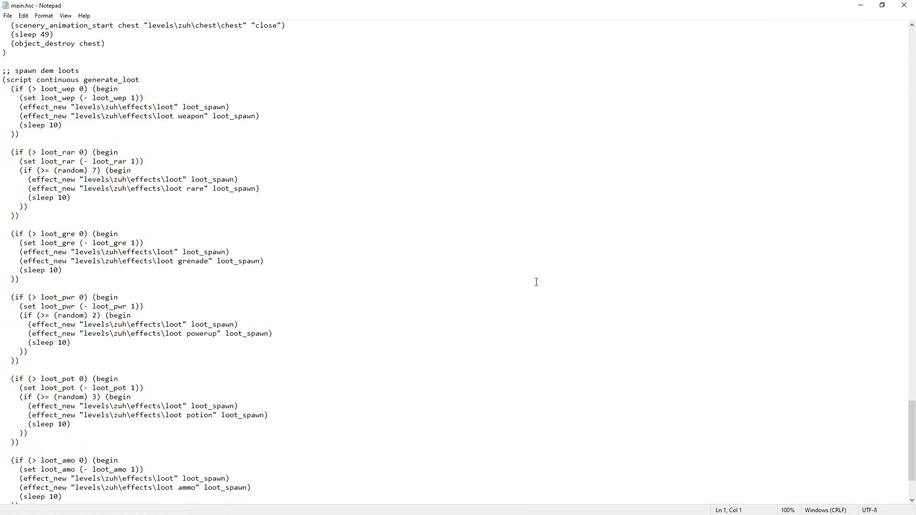
# Examine the do_wave and do_dropship scripts in main.hsc that send in the hunter waves.
pyautogui.scroll(20, 532, 269)
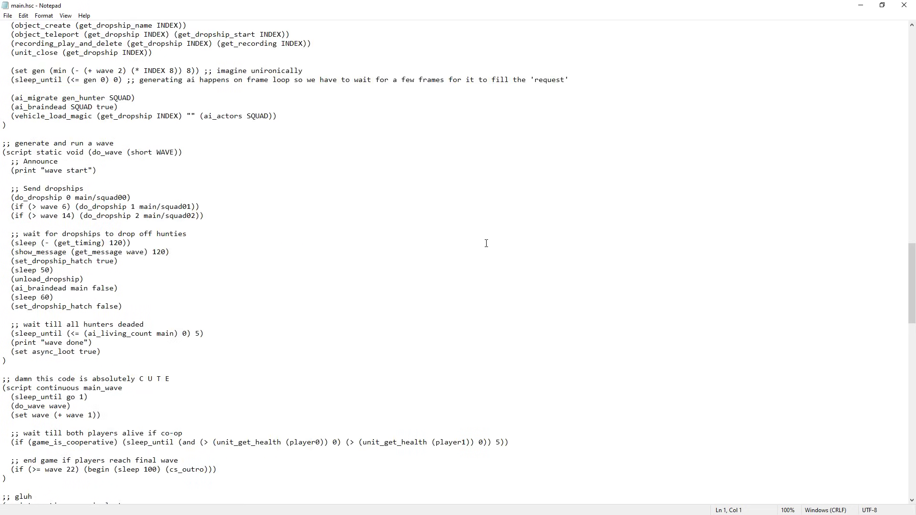
pyautogui.scroll(-5, 489, 225)
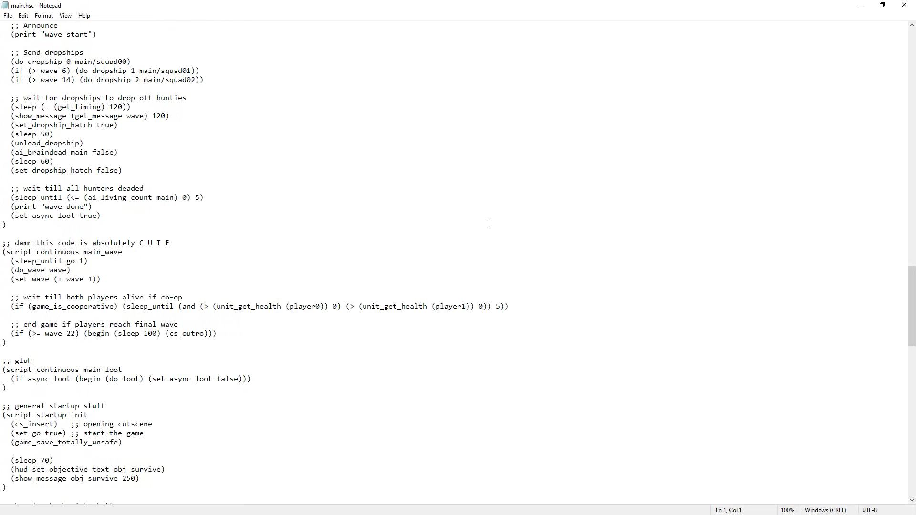
pyautogui.scroll(-3, 486, 191)
pyautogui.scroll(12, 485, 264)
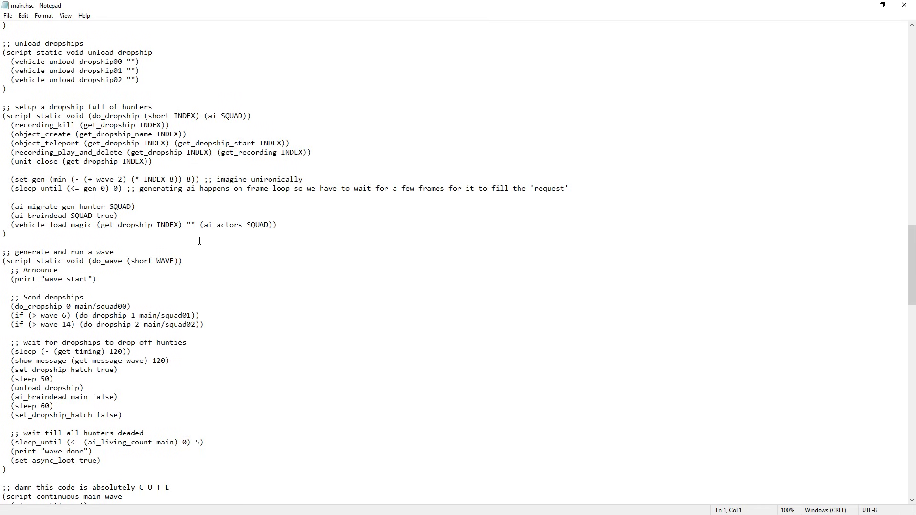
pyautogui.scroll(3, 302, 313)
pyautogui.scroll(1, 461, 353)
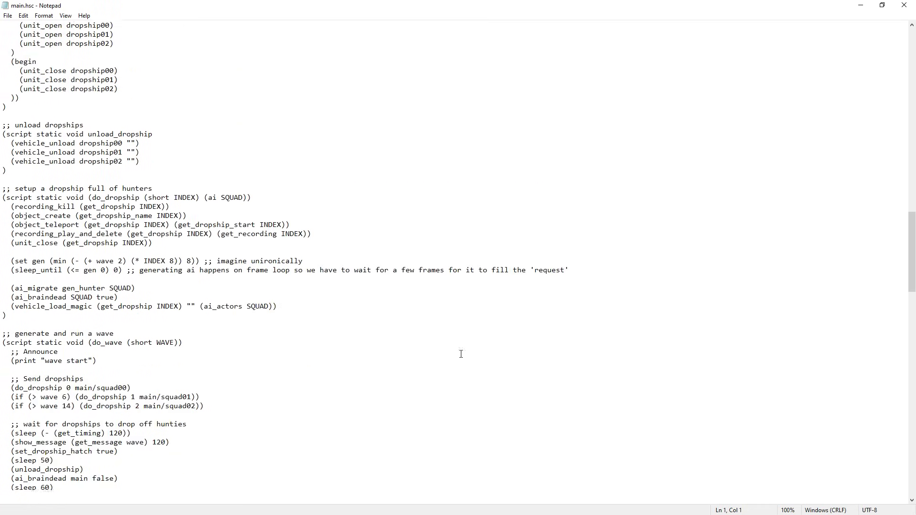
# Read the main_wave script, highlighting the line that increments the wave, and clear the highlight.
pyautogui.scroll(-9, 354, 342)
pyautogui.scroll(-5, 113, 332)
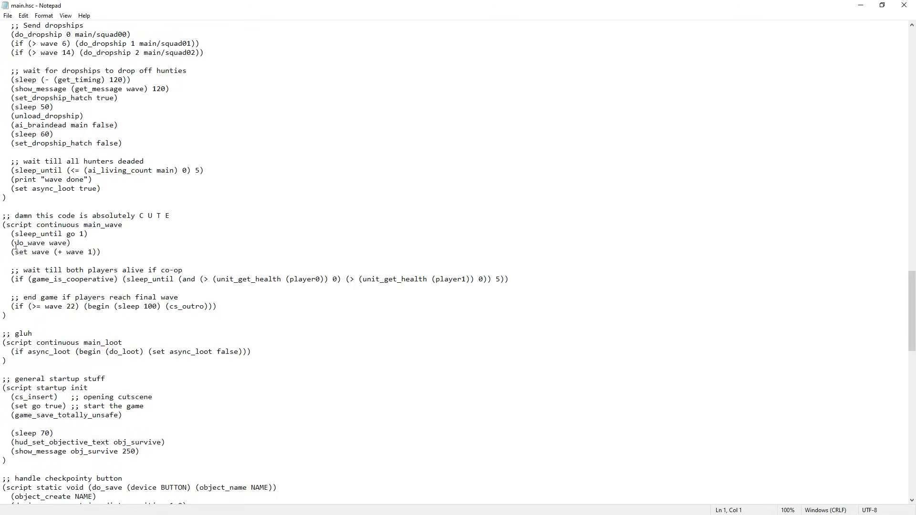
pyautogui.moveTo(15, 244); pyautogui.dragTo(114, 256)
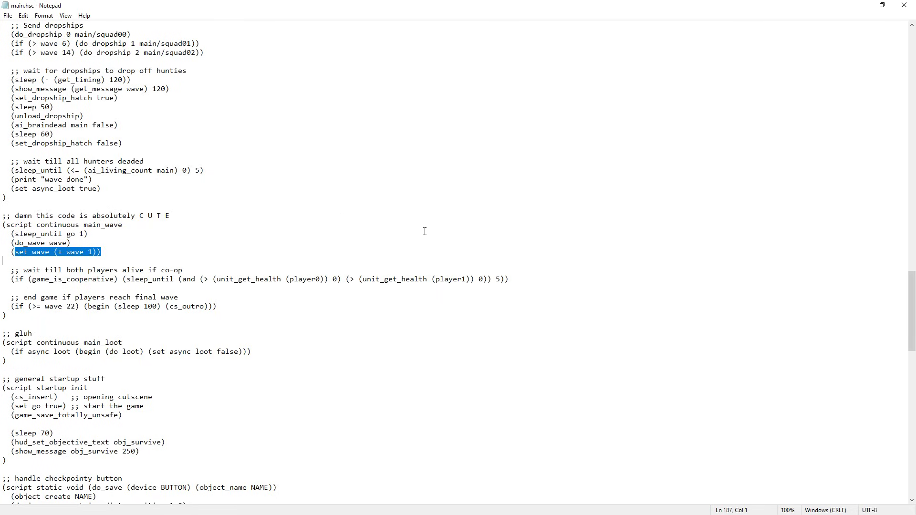
pyautogui.click(470, 64)
pyautogui.click(503, 106)
# Review the dropship index functions and highlight the get_message list of wave HUD messages in main.hsc, and close the file.
pyautogui.scroll(4, 542, 107)
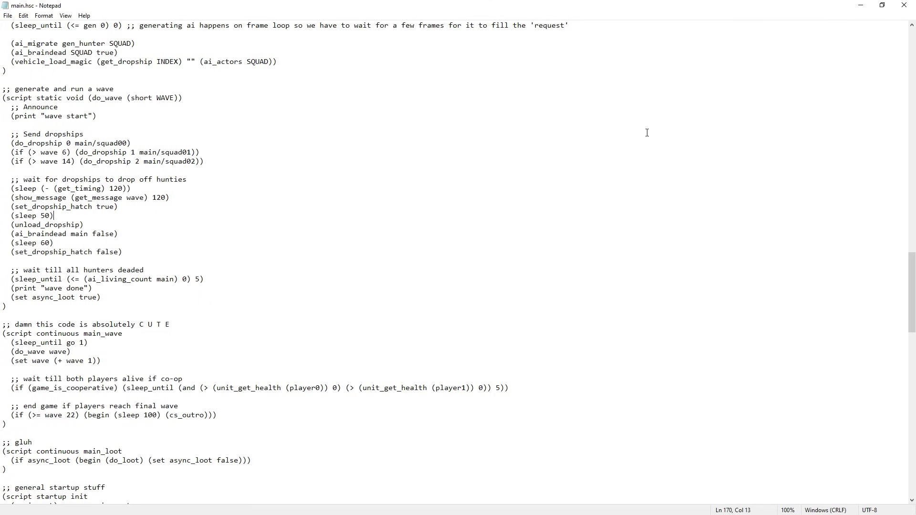
pyautogui.scroll(-1, 642, 138)
pyautogui.scroll(15, 645, 136)
pyautogui.scroll(20, 649, 129)
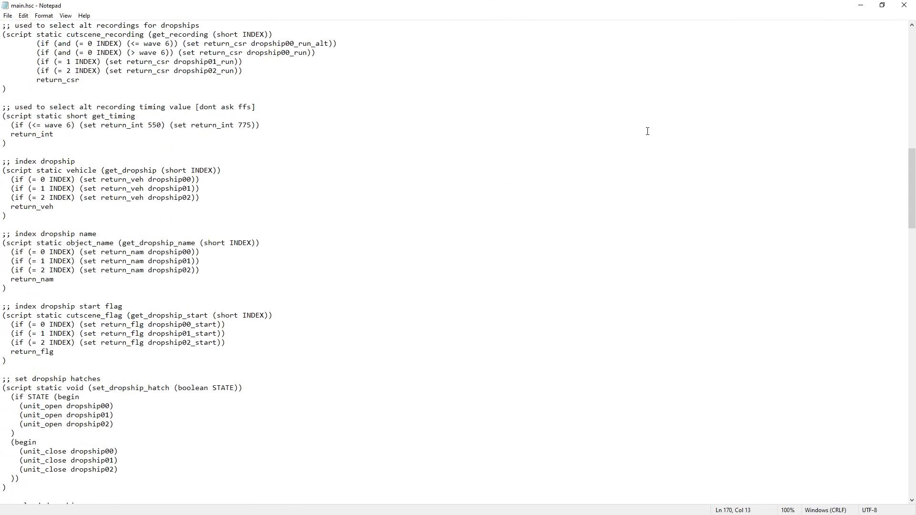
pyautogui.scroll(5, 653, 127)
pyautogui.scroll(-9, 644, 144)
pyautogui.moveTo(207, 361); pyautogui.dragTo(2, 187)
pyautogui.click(521, 255)
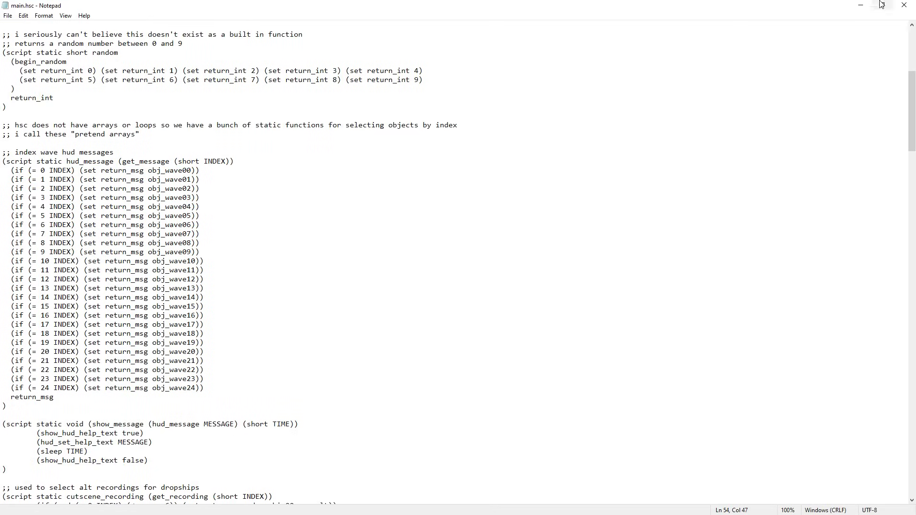
pyautogui.click(904, 5)
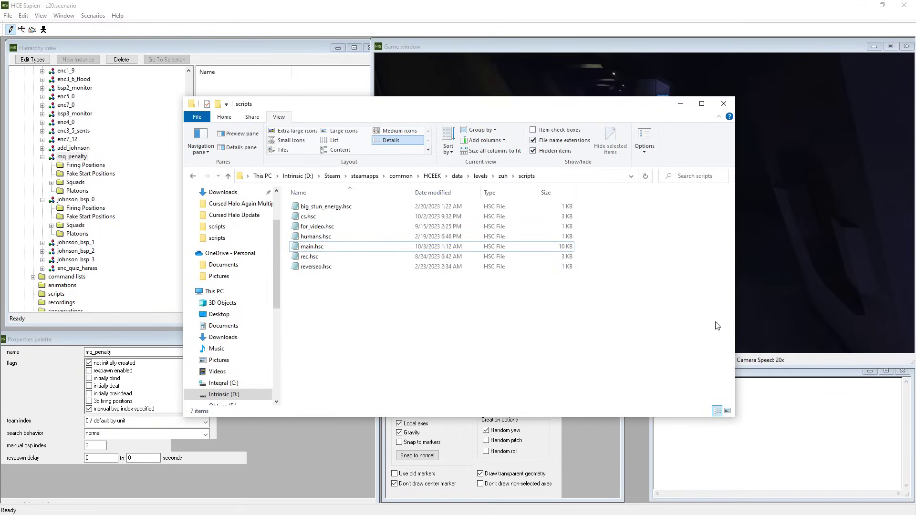